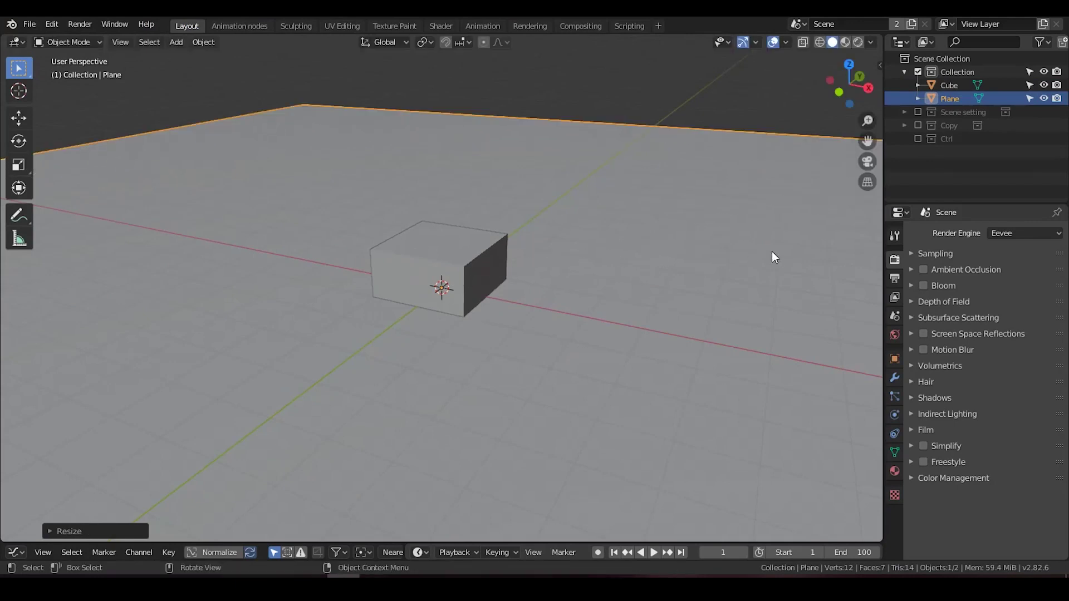
Add a cylinder mesh and hide the cube, cylinder and plane.
{"action": "key", "text": "shift+a"}
{"action": "mouse_move", "coordinate": [459, 209]}
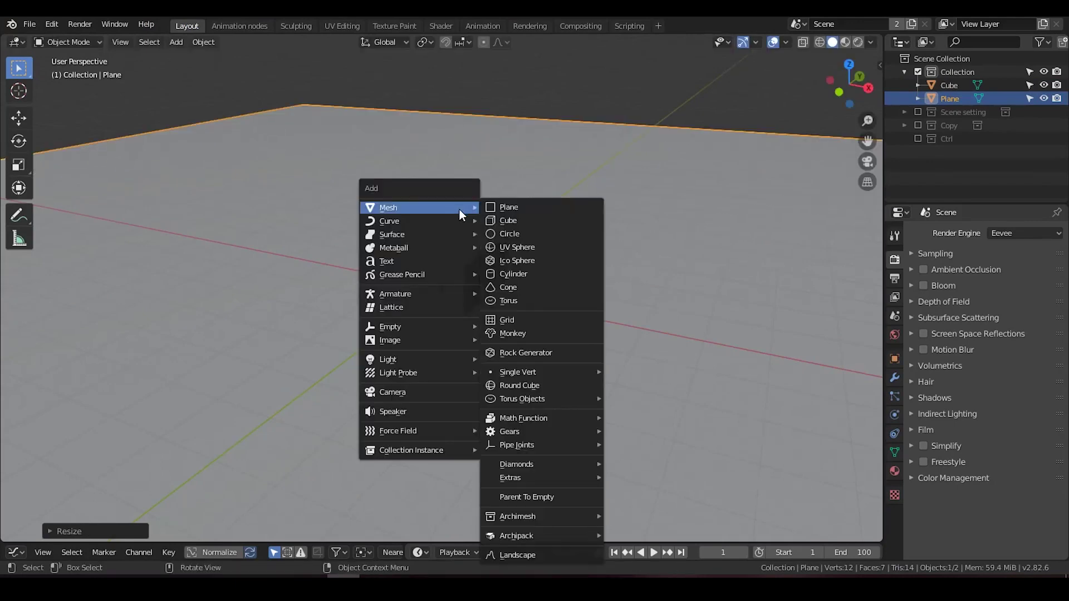
{"action": "left_click", "coordinate": [511, 275]}
{"action": "left_click_drag", "start_coordinate": [1043, 85], "coordinate": [1043, 112]}
Add a circle mesh with 16 vertices.
{"action": "key", "text": "shift+a"}
{"action": "mouse_move", "coordinate": [454, 256]}
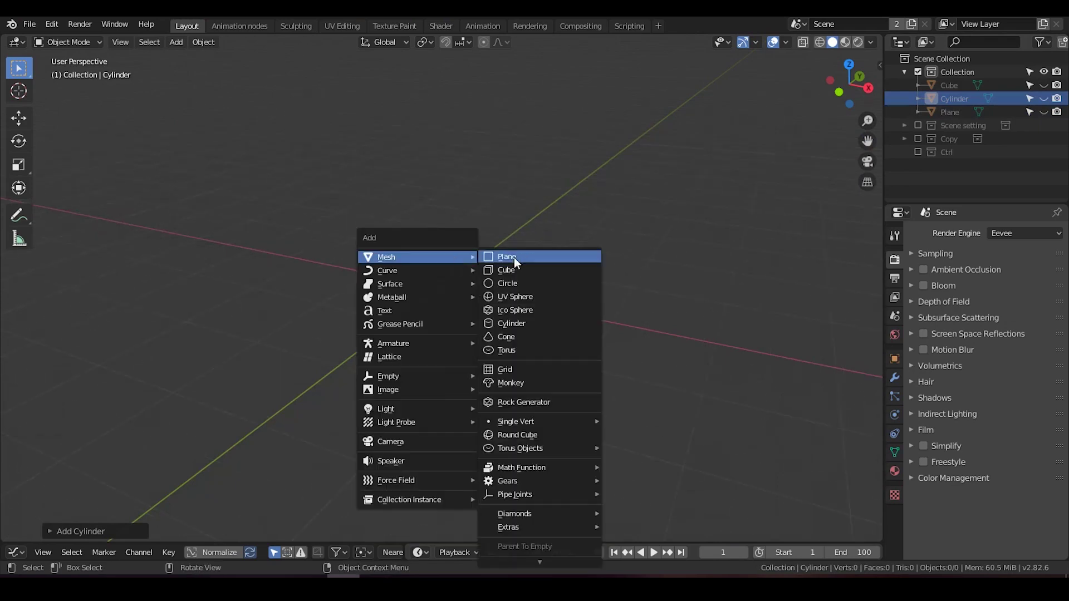
{"action": "left_click", "coordinate": [523, 279]}
{"action": "left_click", "coordinate": [111, 528]}
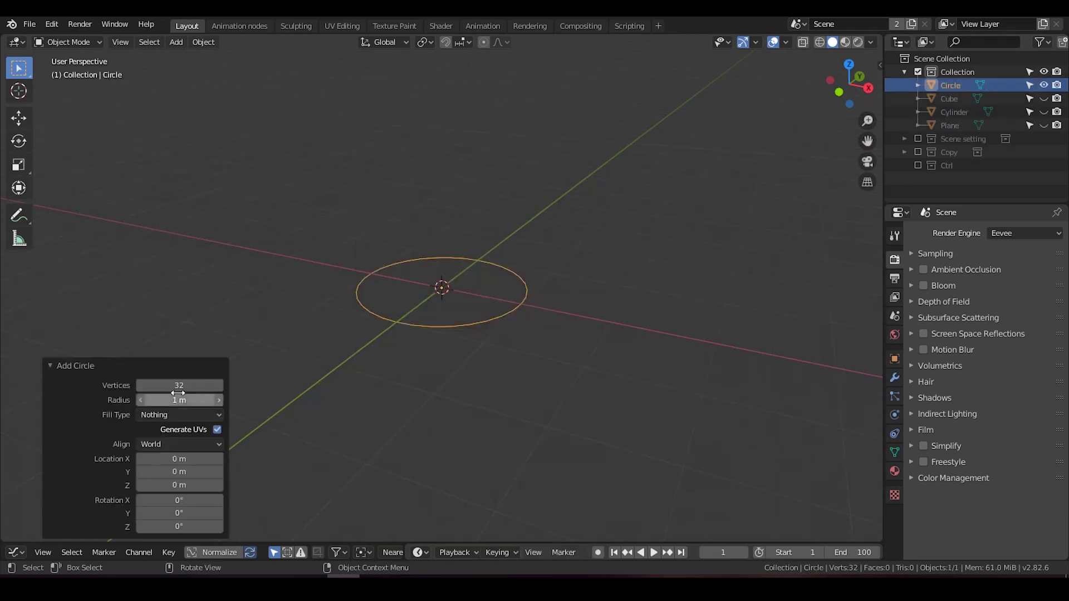
{"action": "left_click", "coordinate": [177, 384]}
{"action": "key", "text": "Return"}
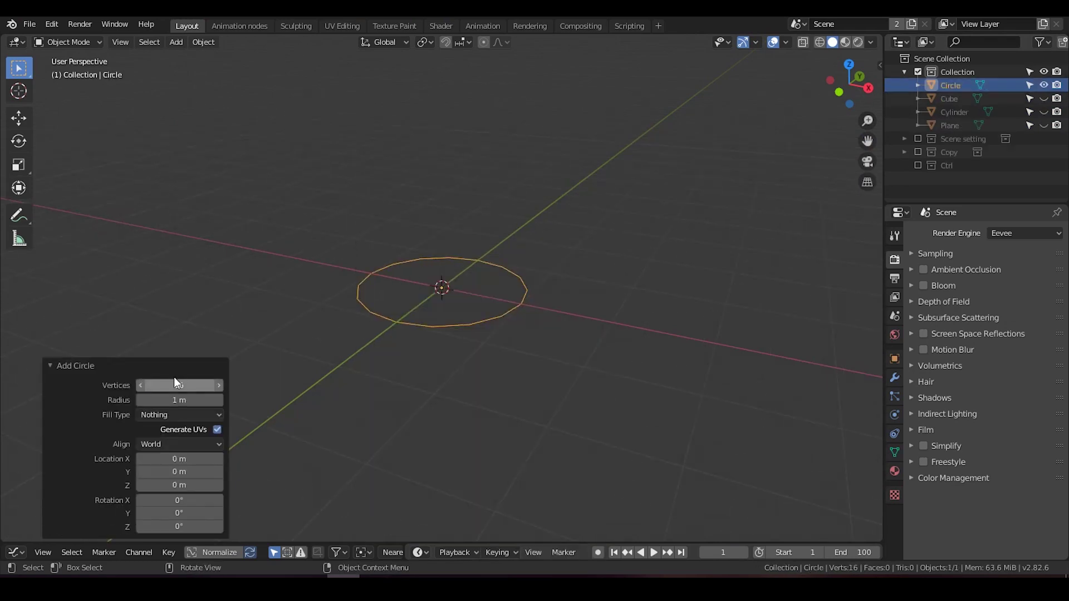
{"action": "left_click", "coordinate": [63, 369]}
{"action": "scroll", "coordinate": [340, 398], "scroll_direction": "up", "scroll_amount": 3}
{"action": "key", "text": "Tab"}
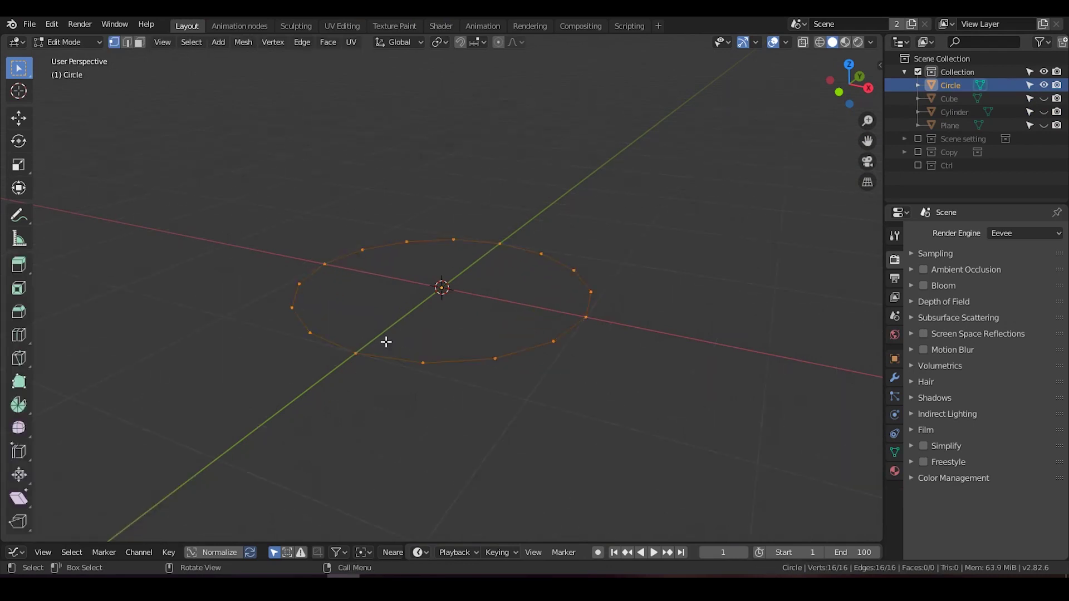
{"action": "key", "text": "Tab"}
Duplicate the circle in place and hide the duplicate, keeping the original circle selected.
{"action": "key", "text": "shift+d"}
{"action": "right_click", "coordinate": [478, 282]}
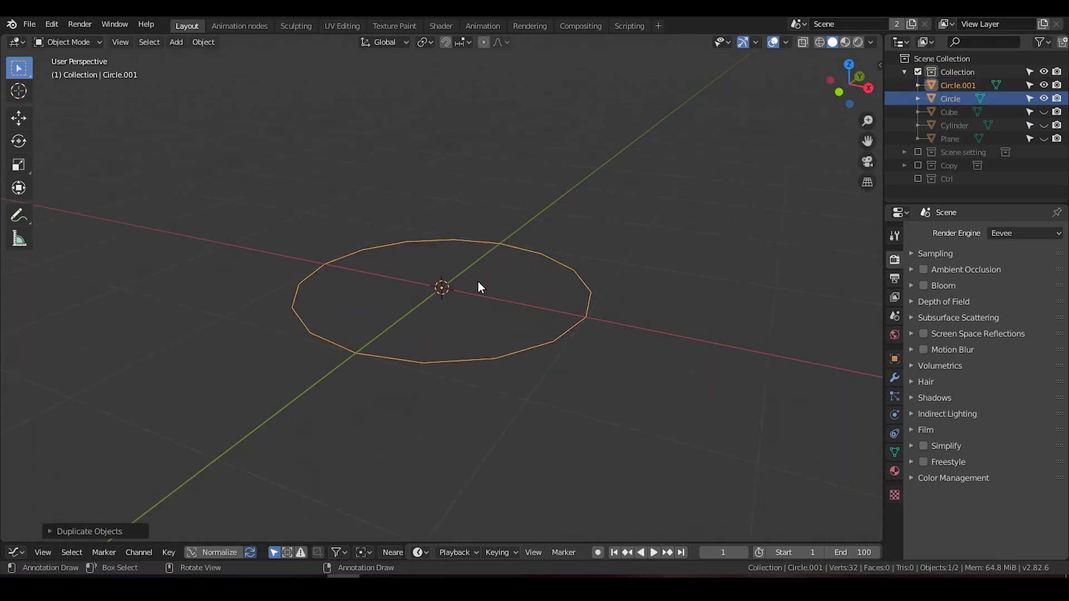
{"action": "left_click", "coordinate": [1042, 86]}
{"action": "left_click", "coordinate": [424, 233]}
Duplicate the circle's vertex loop within its mesh and scale it inward to form a smaller concentric loop.
{"action": "key", "text": "Tab"}
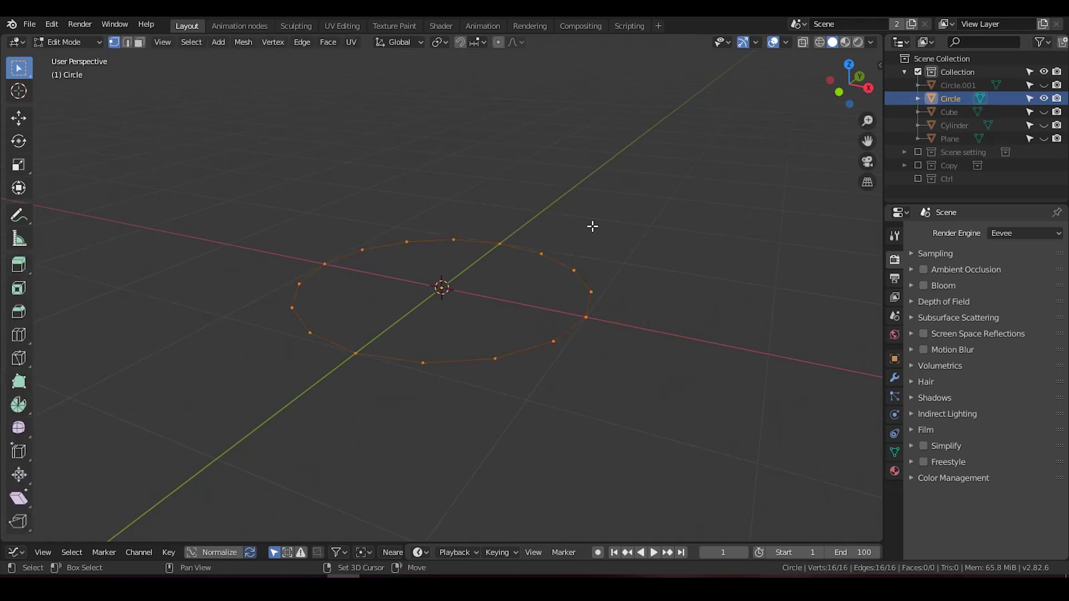
{"action": "key", "text": "e"}
{"action": "key", "text": "s"}
{"action": "left_click", "coordinate": [539, 233]}
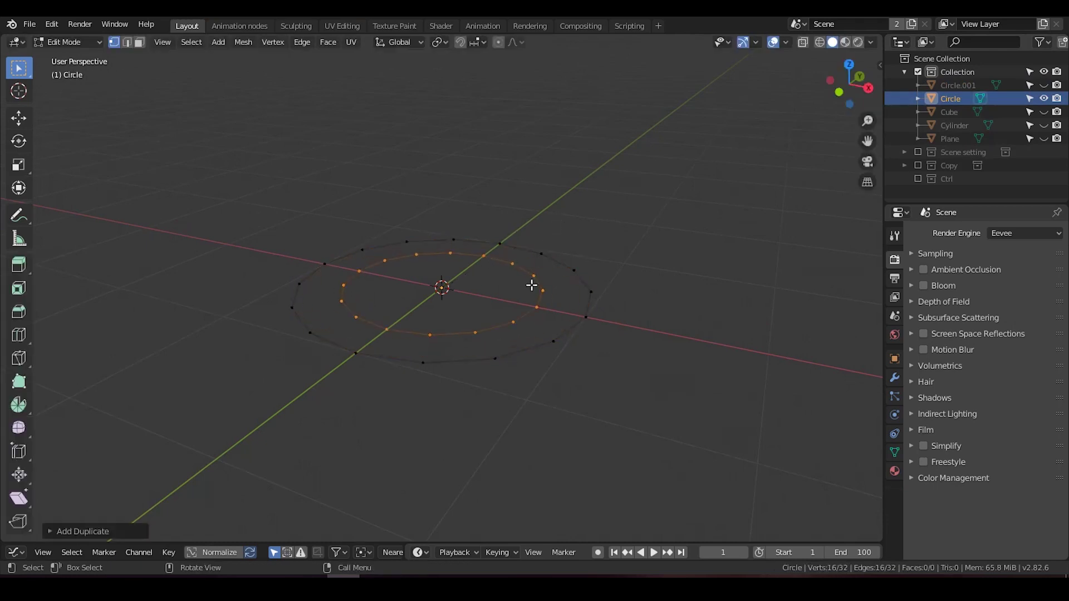
Bridge the inner and outer edge loops into a flat ring and return to Object Mode.
{"action": "key", "text": "2"}
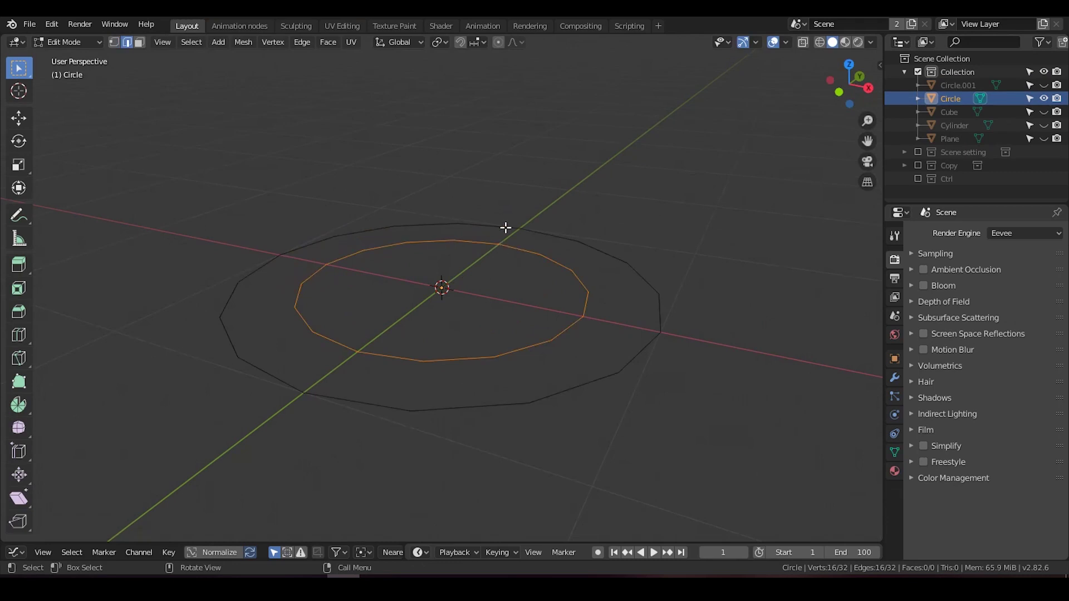
{"action": "key", "text": "a"}
{"action": "key", "text": "ctrl+e"}
{"action": "left_click", "coordinate": [497, 213]}
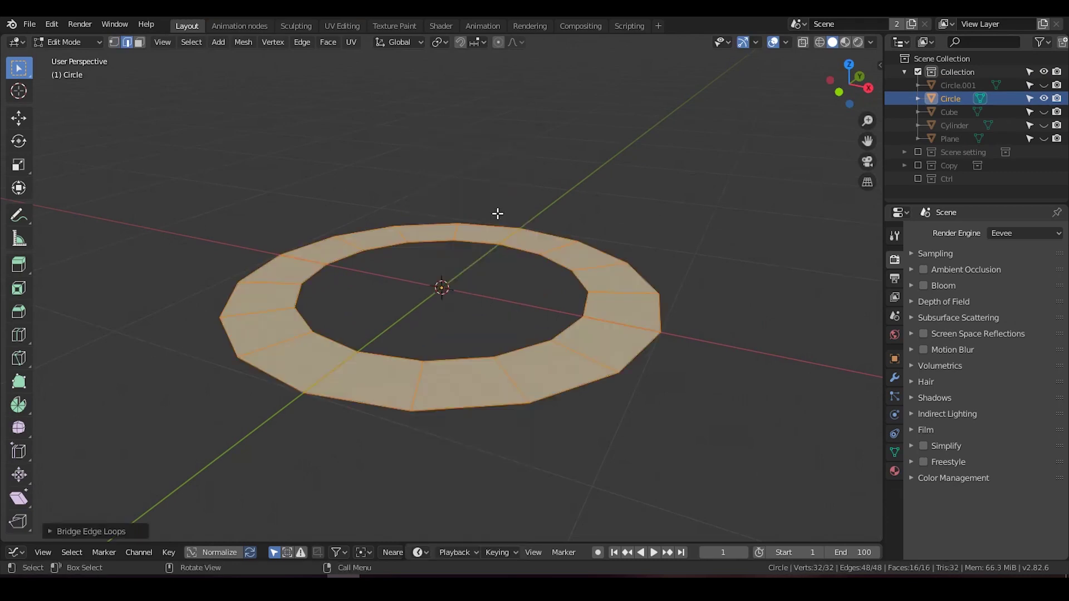
{"action": "left_click", "coordinate": [524, 188]}
{"action": "key", "text": "Tab"}
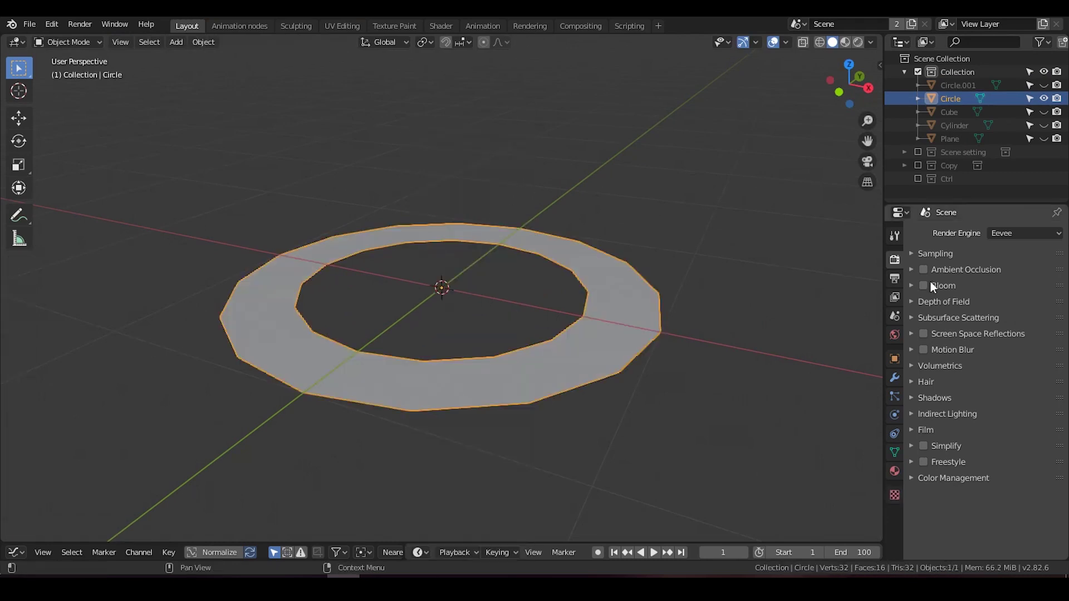
Add a Solidify modifier to the ring and increase its thickness.
{"action": "left_click", "coordinate": [895, 377]}
{"action": "left_click", "coordinate": [970, 234]}
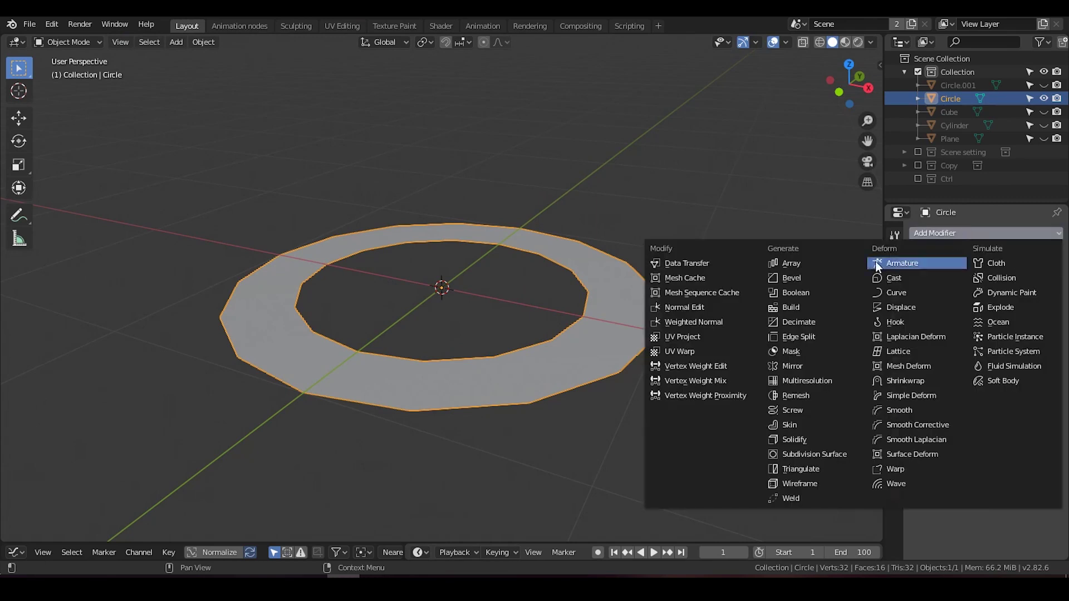
{"action": "left_click", "coordinate": [831, 443]}
{"action": "left_click_drag", "start_coordinate": [946, 306], "coordinate": [968, 306]}
{"action": "left_click", "coordinate": [933, 252]}
Add a Bevel modifier to the ring with 4 segments.
{"action": "left_click", "coordinate": [931, 234]}
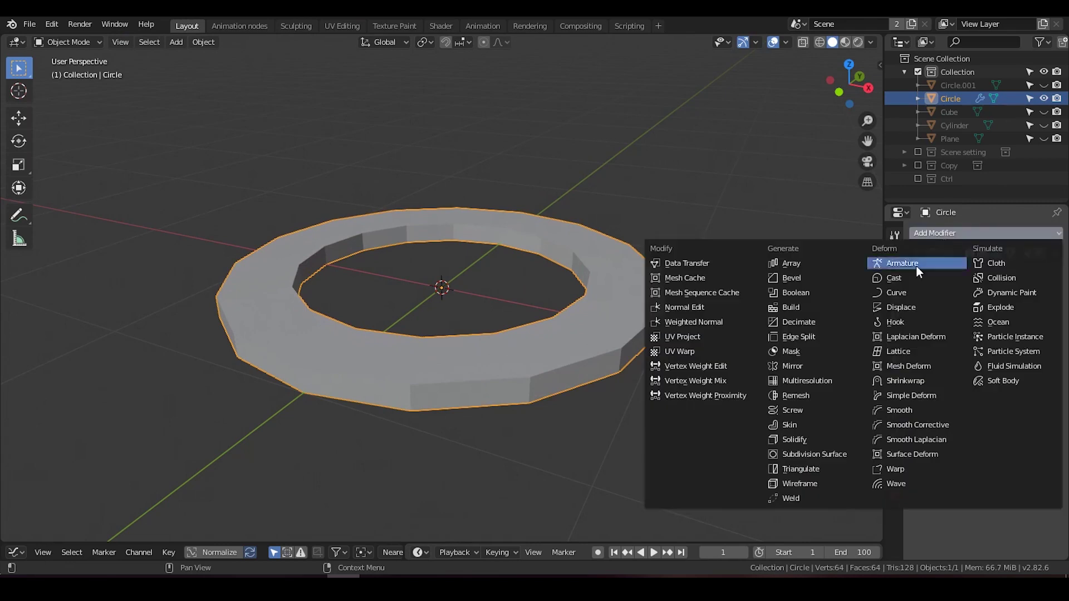
{"action": "left_click", "coordinate": [804, 277]}
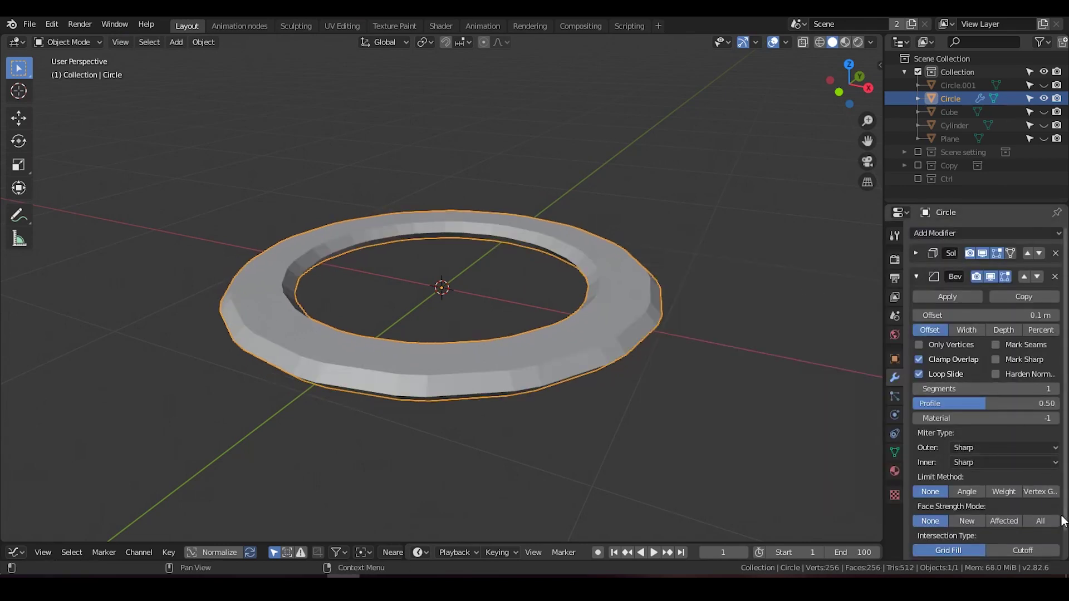
{"action": "scroll", "coordinate": [1052, 509], "scroll_direction": "down", "scroll_amount": 1}
{"action": "left_click", "coordinate": [1053, 362]}
{"action": "left_click", "coordinate": [1053, 362]}
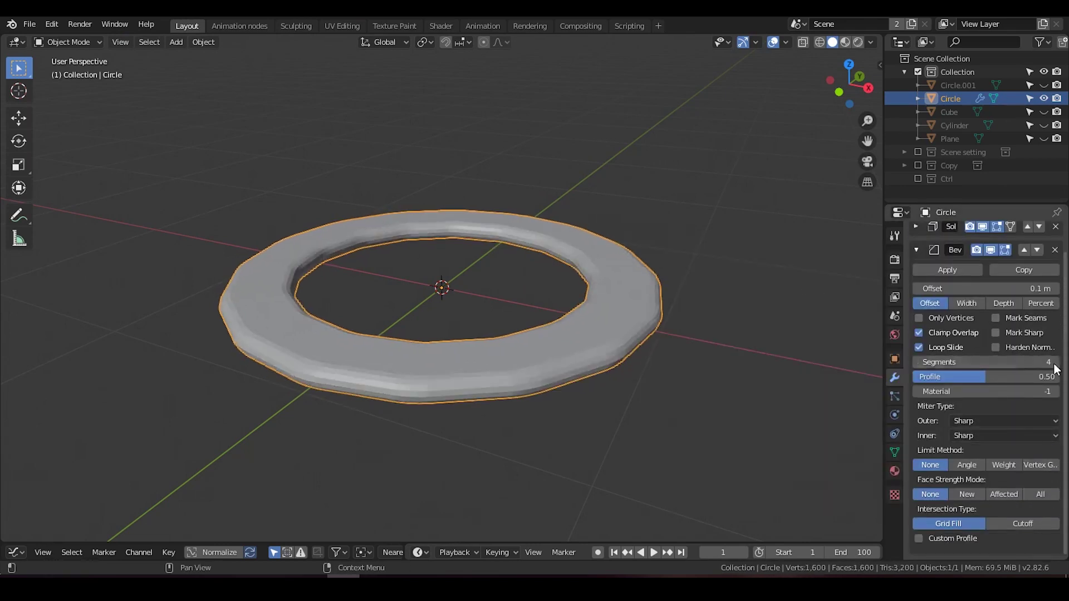
{"action": "left_click", "coordinate": [1054, 362]}
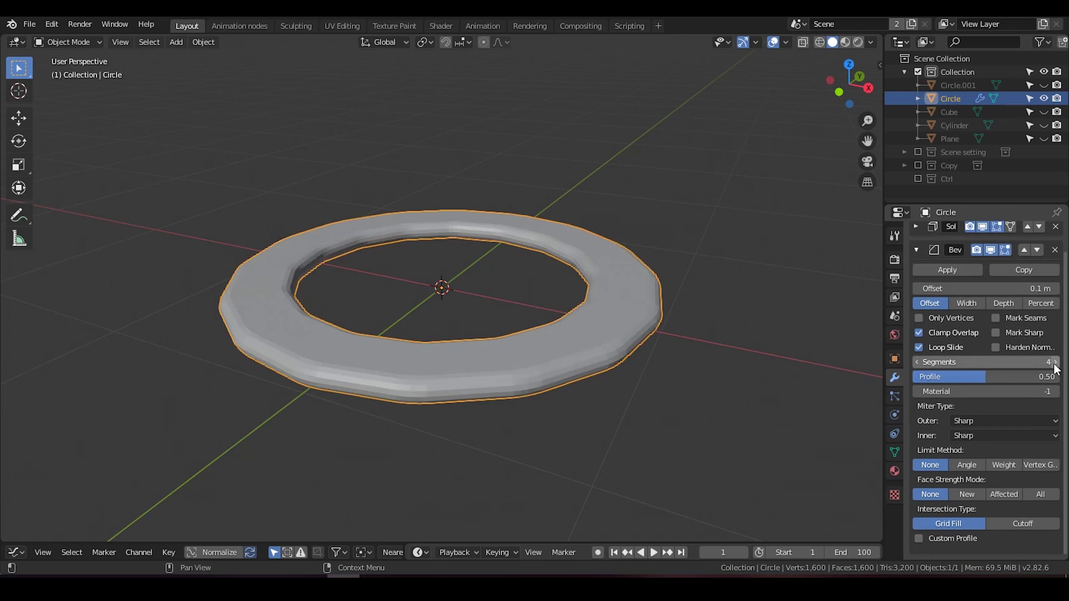
{"action": "left_click", "coordinate": [916, 249]}
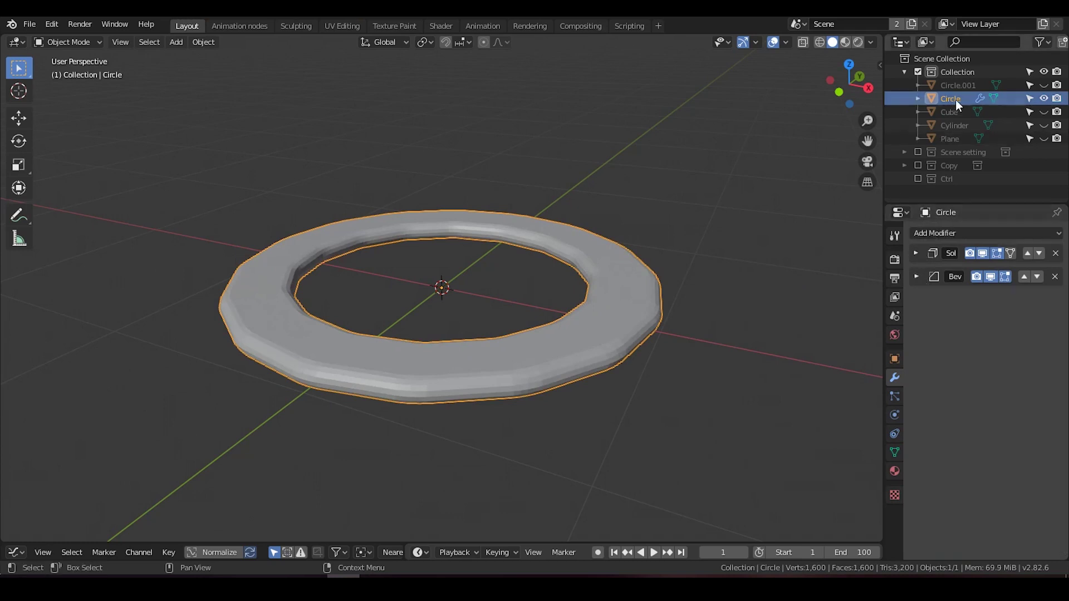
Hide the ring, then unhide and select the duplicate circle.
{"action": "left_click", "coordinate": [1043, 99]}
{"action": "left_click", "coordinate": [1044, 85]}
{"action": "left_click", "coordinate": [958, 85]}
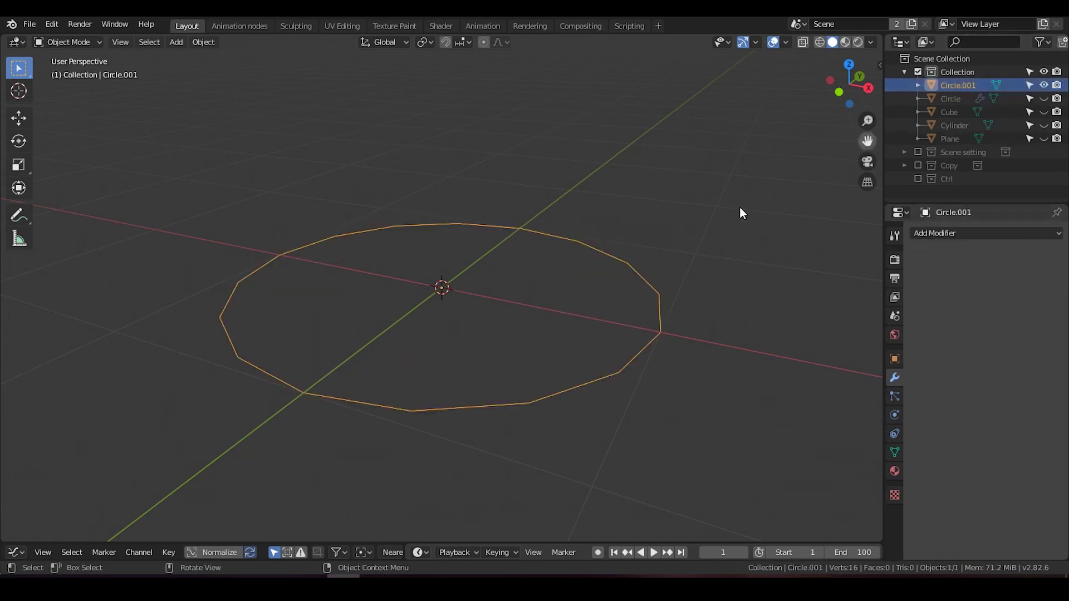
Delete the duplicate circle's vertices on the negative X side, leaving a half circle.
{"action": "key", "text": "Tab"}
{"action": "middle_click_drag", "start_coordinate": [628, 248], "coordinate": [435, 277]}
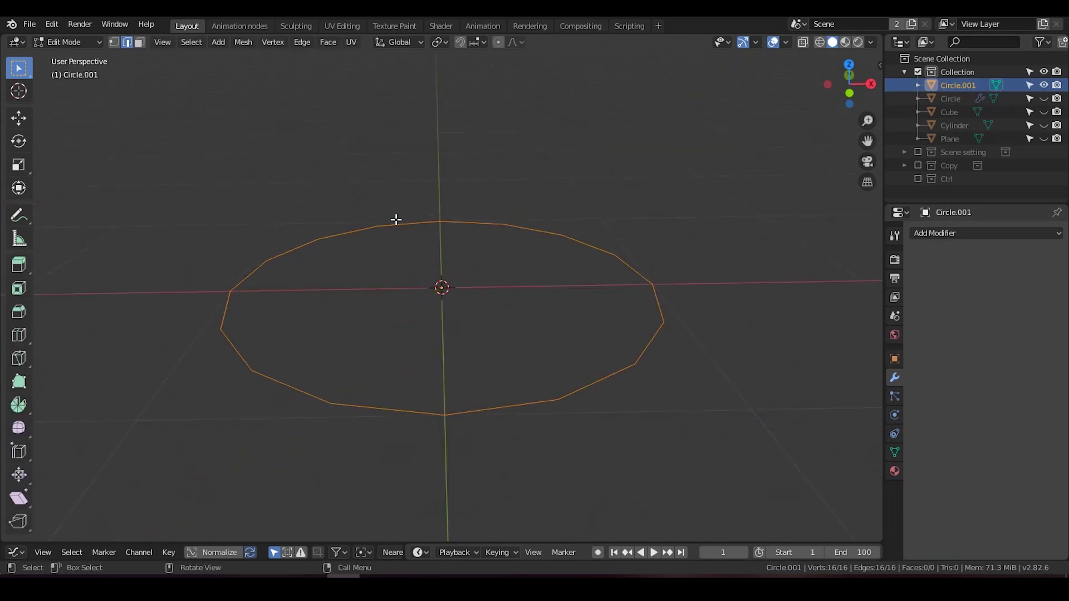
{"action": "key", "text": "1"}
{"action": "left_click_drag", "start_coordinate": [198, 203], "coordinate": [389, 472]}
{"action": "key", "text": "x"}
{"action": "left_click", "coordinate": [365, 401]}
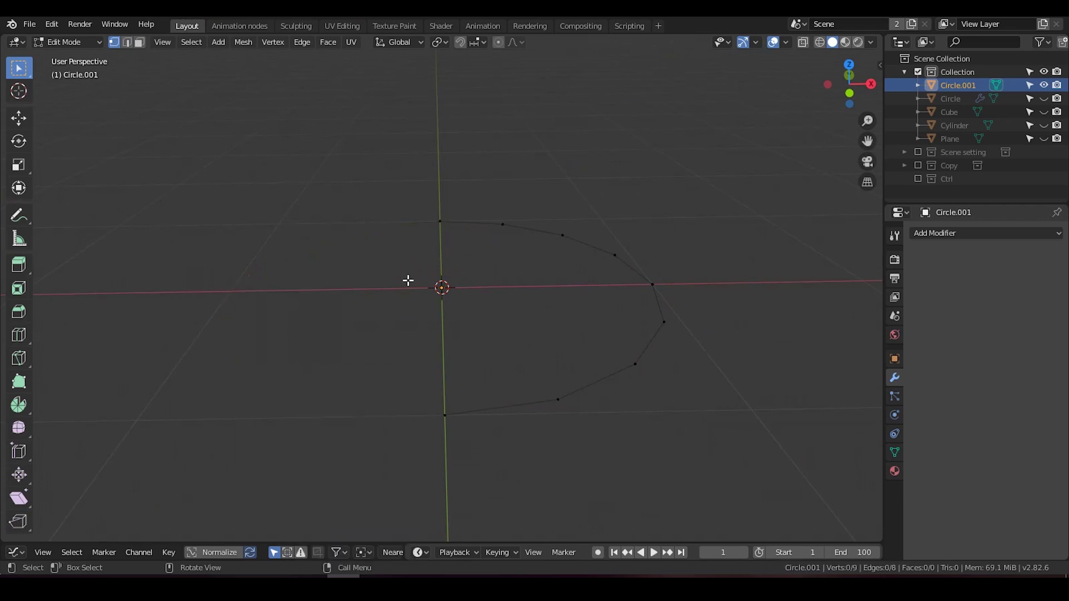
Connect the half circle's two end vertices with an edge and fill the closed outline with a face.
{"action": "left_click_drag", "start_coordinate": [415, 206], "coordinate": [475, 464]}
{"action": "key", "text": "f"}
{"action": "middle_click_drag", "start_coordinate": [579, 282], "coordinate": [485, 209]}
{"action": "key", "text": "a"}
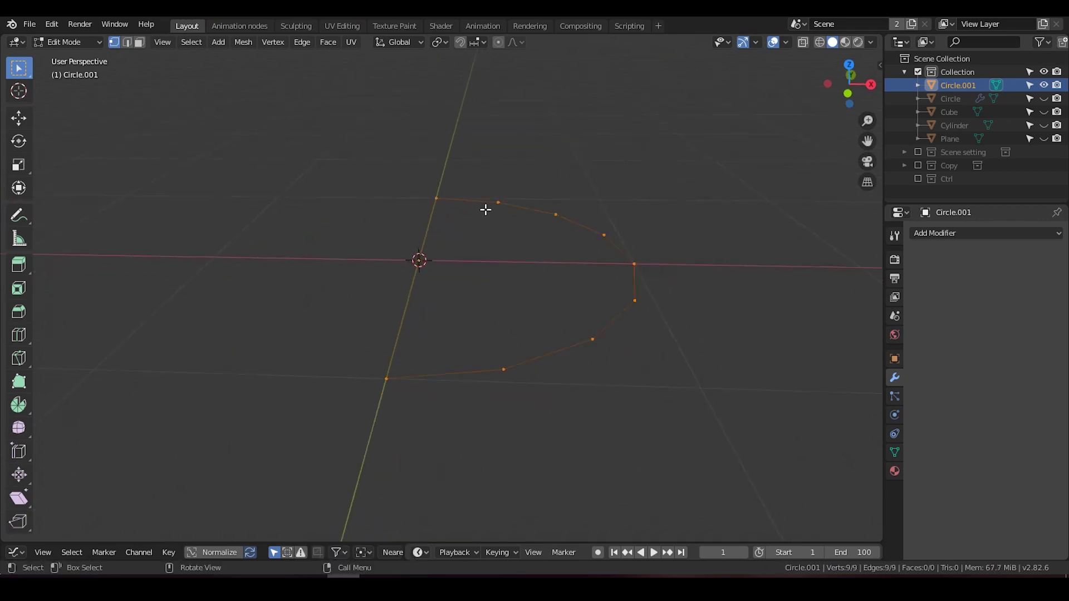
{"action": "key", "text": "f"}
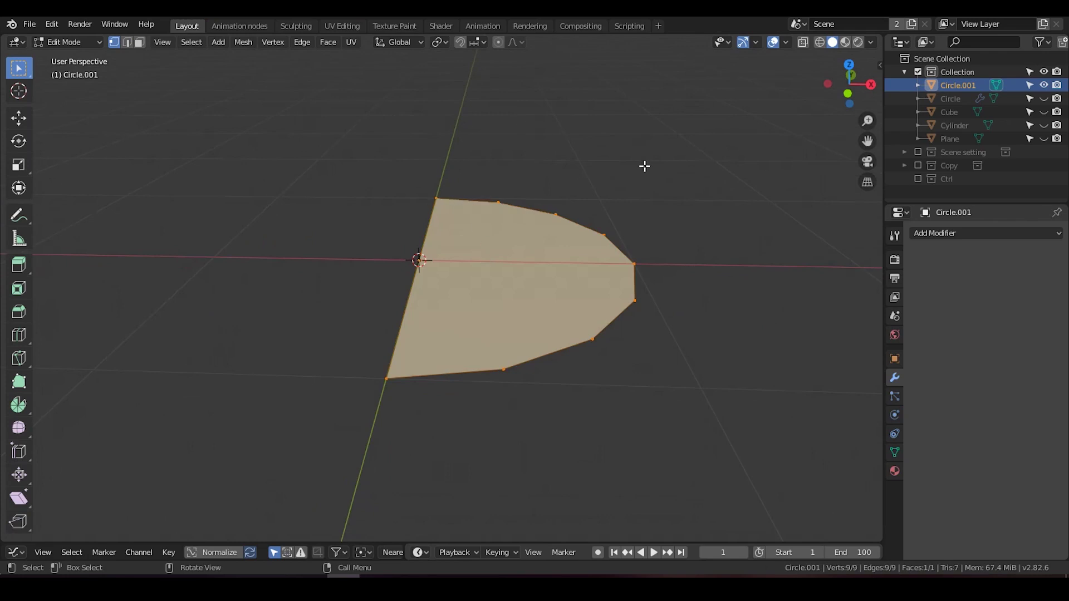
Add a Solidify modifier to the half disc with a thickness of -0.06 m.
{"action": "left_click", "coordinate": [944, 235]}
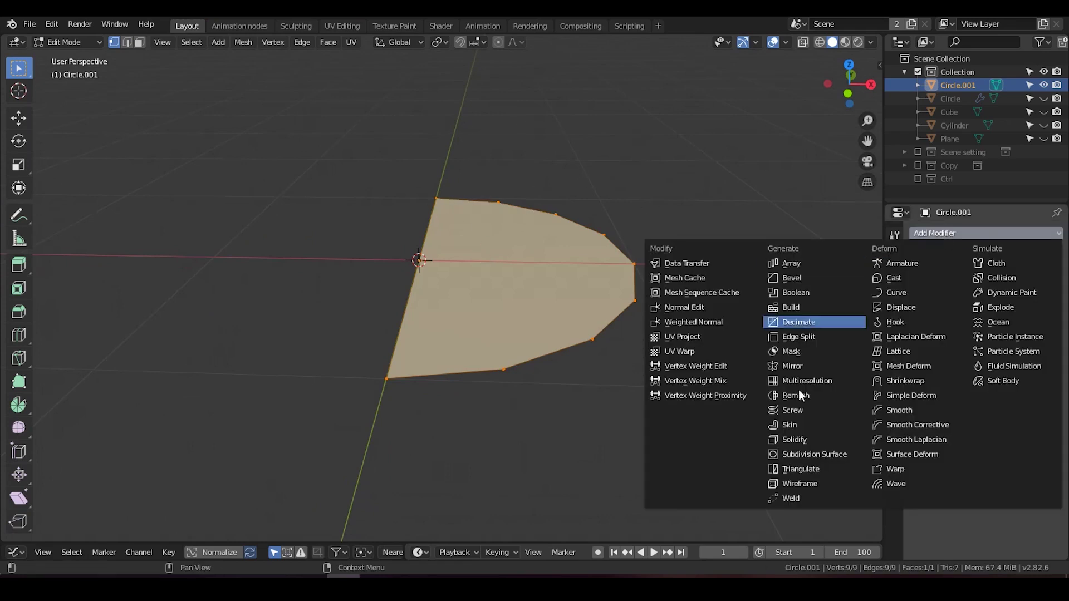
{"action": "left_click", "coordinate": [809, 442]}
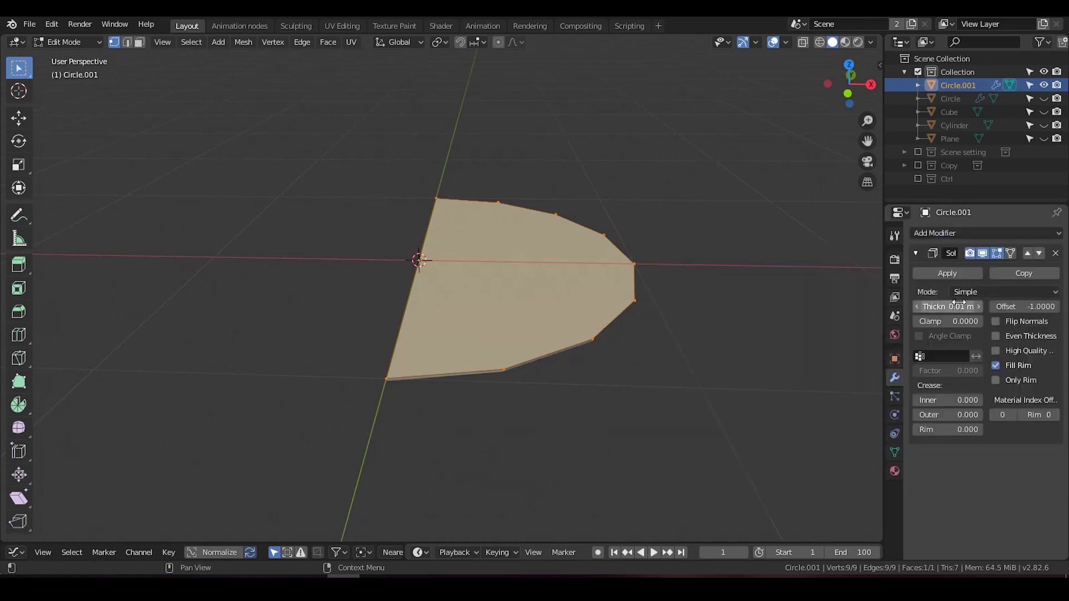
{"action": "left_click_drag", "start_coordinate": [946, 306], "coordinate": [931, 306]}
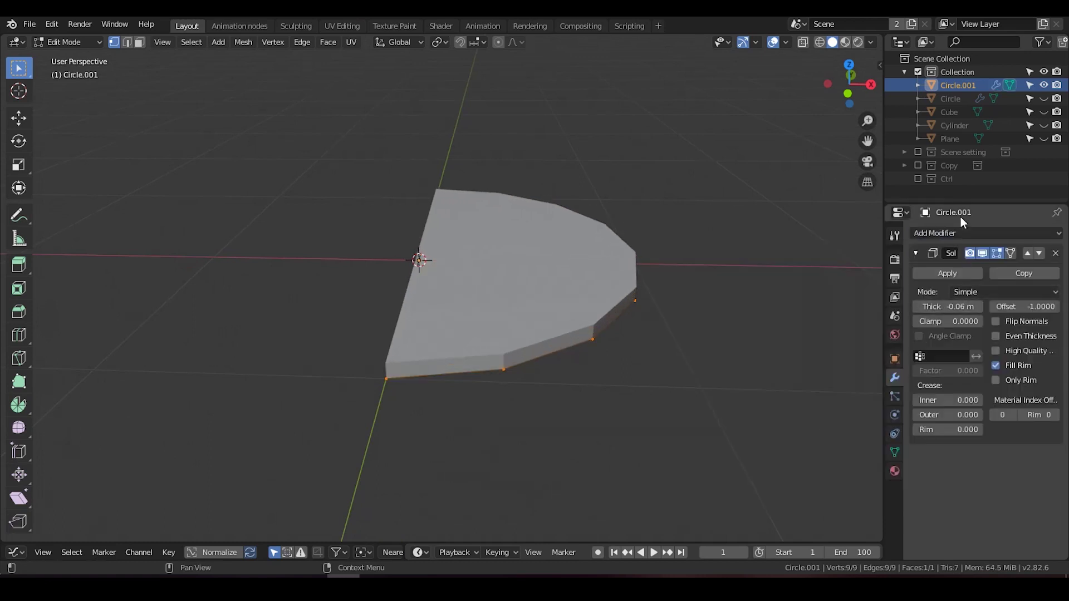
{"action": "left_click", "coordinate": [915, 253]}
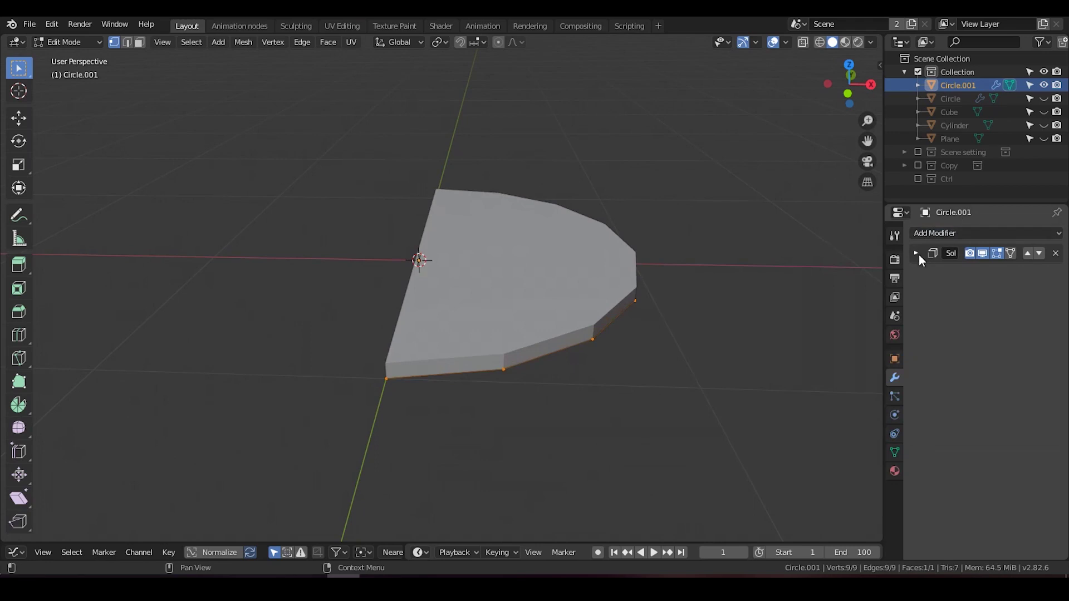
{"action": "left_click", "coordinate": [917, 254]}
{"action": "left_click", "coordinate": [916, 253]}
Add a Bevel modifier to the half disc with 6 segments.
{"action": "left_click", "coordinate": [931, 234]}
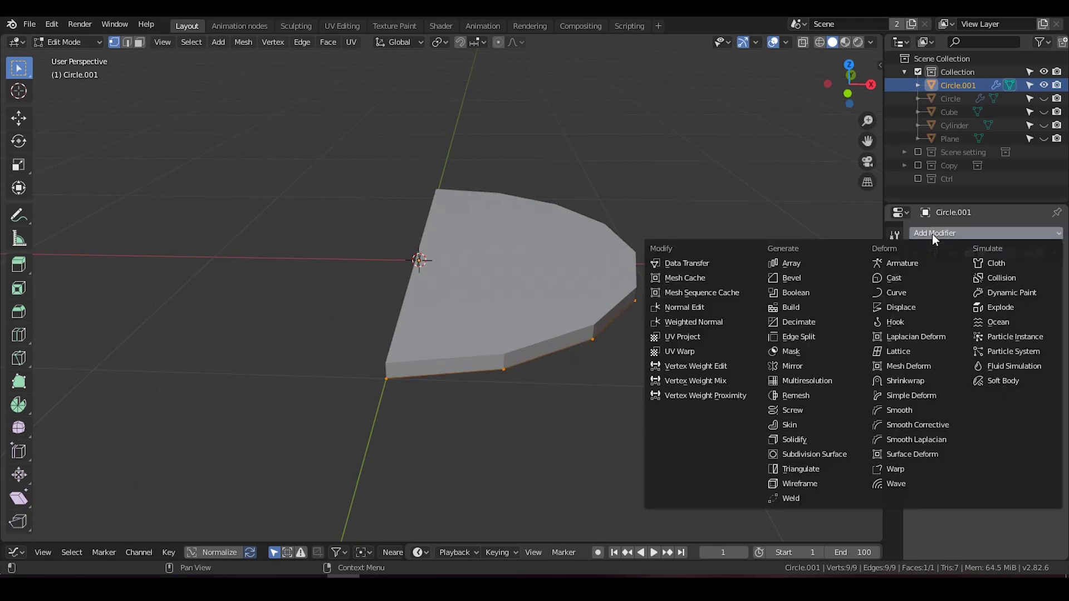
{"action": "left_click", "coordinate": [831, 277]}
{"action": "scroll", "coordinate": [946, 400], "scroll_direction": "down", "scroll_amount": 2}
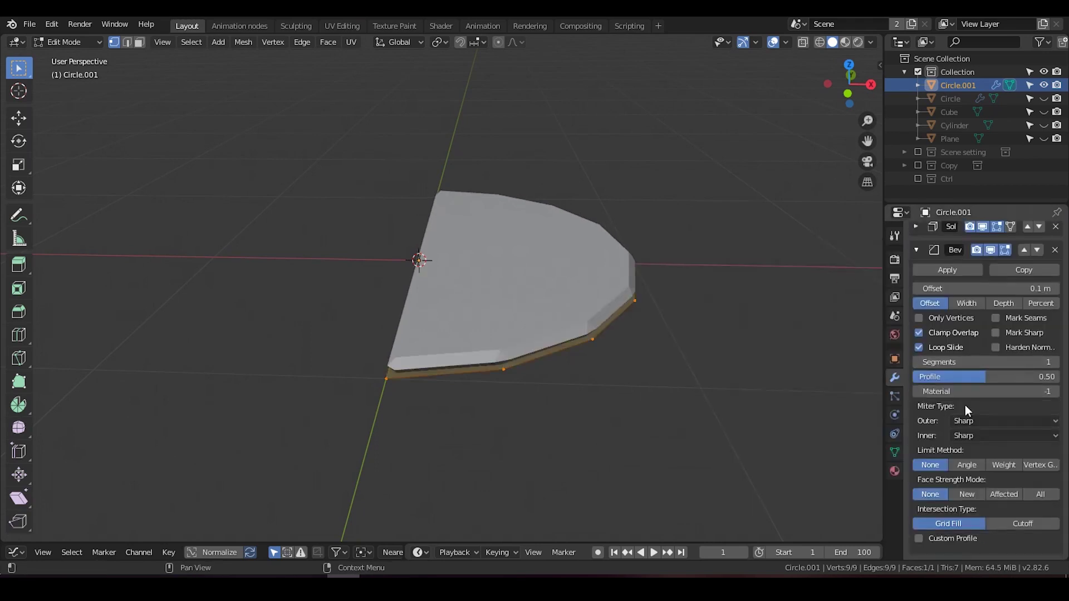
{"action": "left_click", "coordinate": [1057, 363]}
{"action": "left_click", "coordinate": [1056, 363]}
{"action": "left_click", "coordinate": [1057, 363]}
{"action": "left_click", "coordinate": [1057, 363]}
{"action": "left_click", "coordinate": [1057, 362]}
{"action": "scroll", "coordinate": [941, 332], "scroll_direction": "up", "scroll_amount": 2}
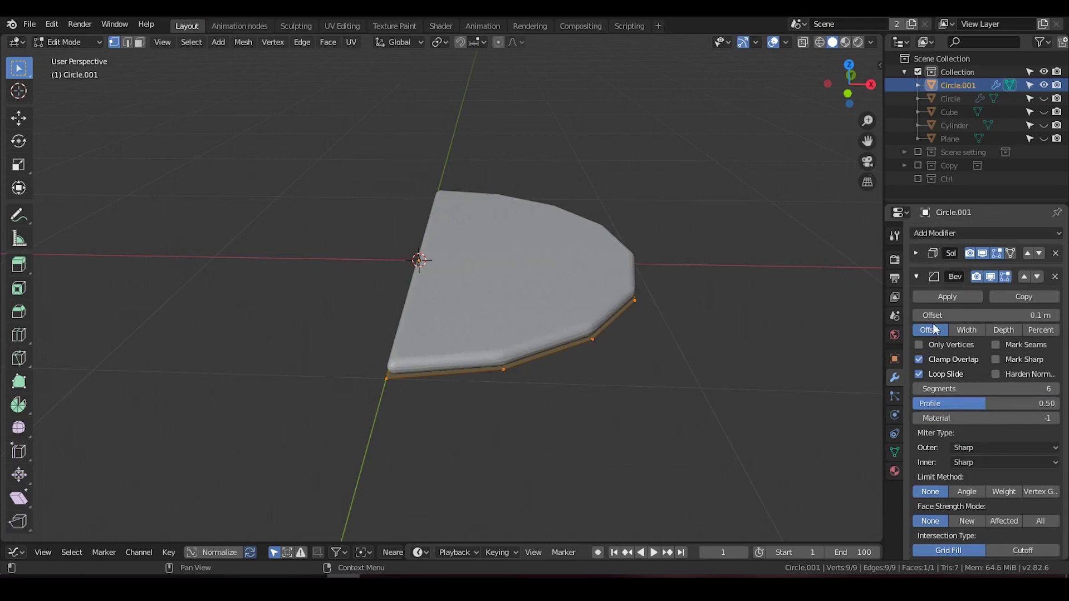
{"action": "left_click", "coordinate": [915, 277]}
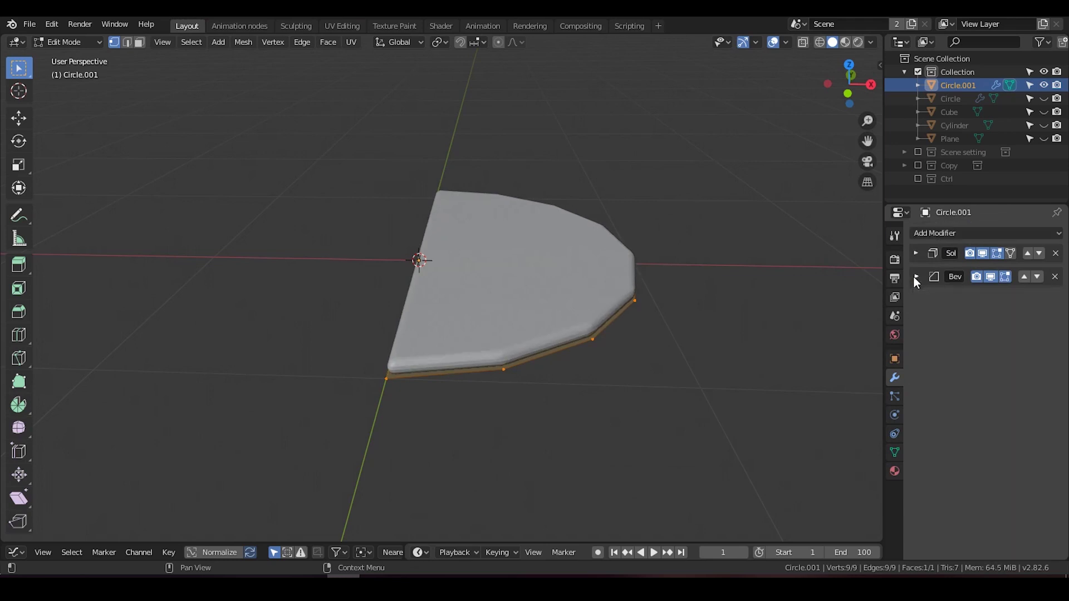
Mirror the half disc across the X axis with a Mirror modifier and place that modifier above Bevel in the stack.
{"action": "left_click", "coordinate": [939, 235]}
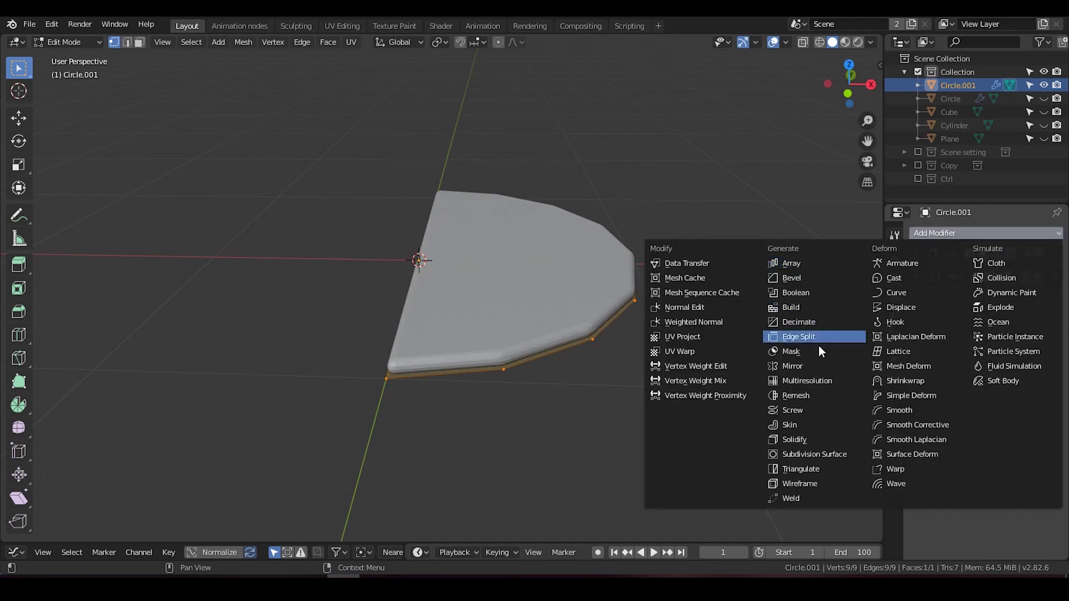
{"action": "left_click", "coordinate": [807, 366]}
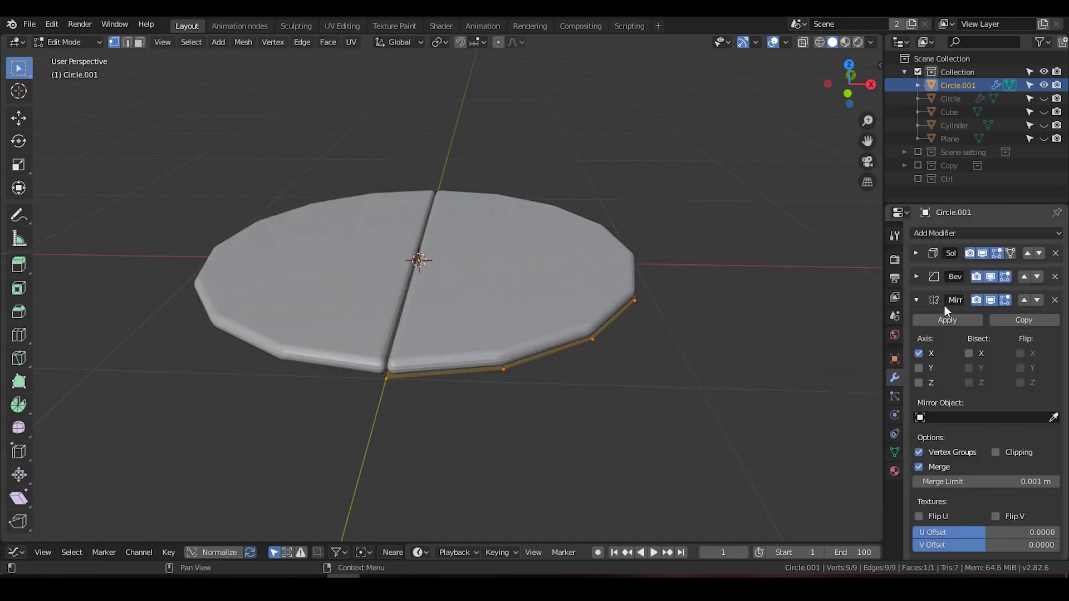
{"action": "left_click", "coordinate": [915, 300]}
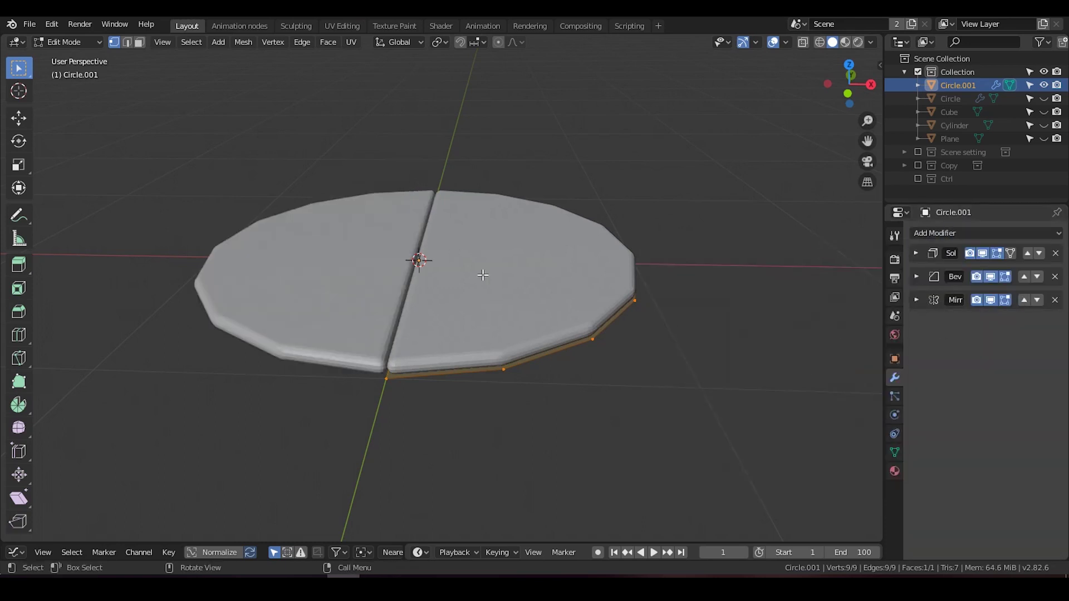
{"action": "key", "text": "Tab"}
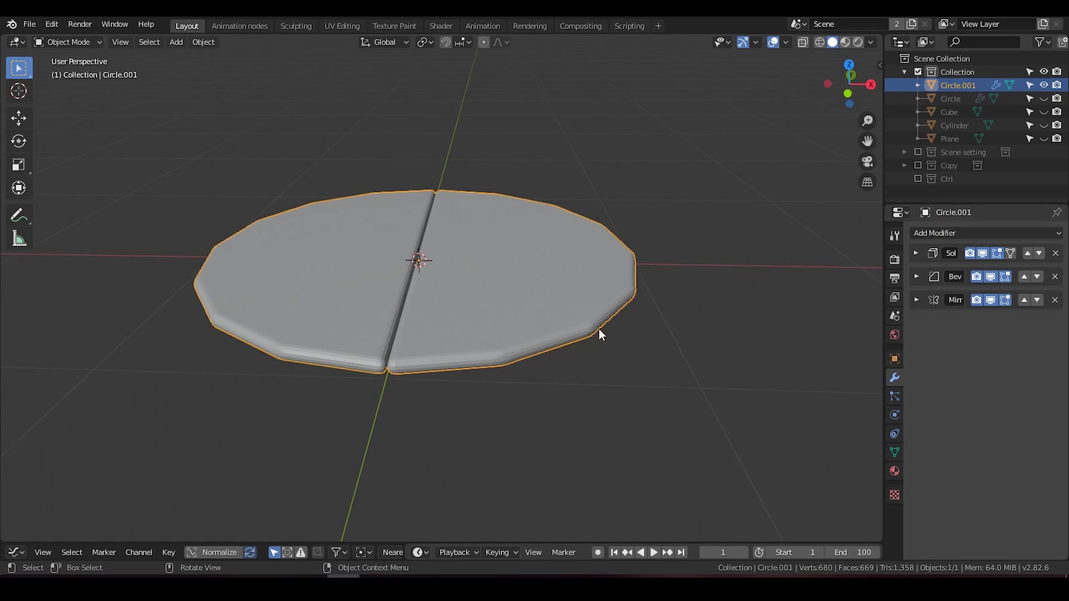
{"action": "left_click", "coordinate": [1023, 300]}
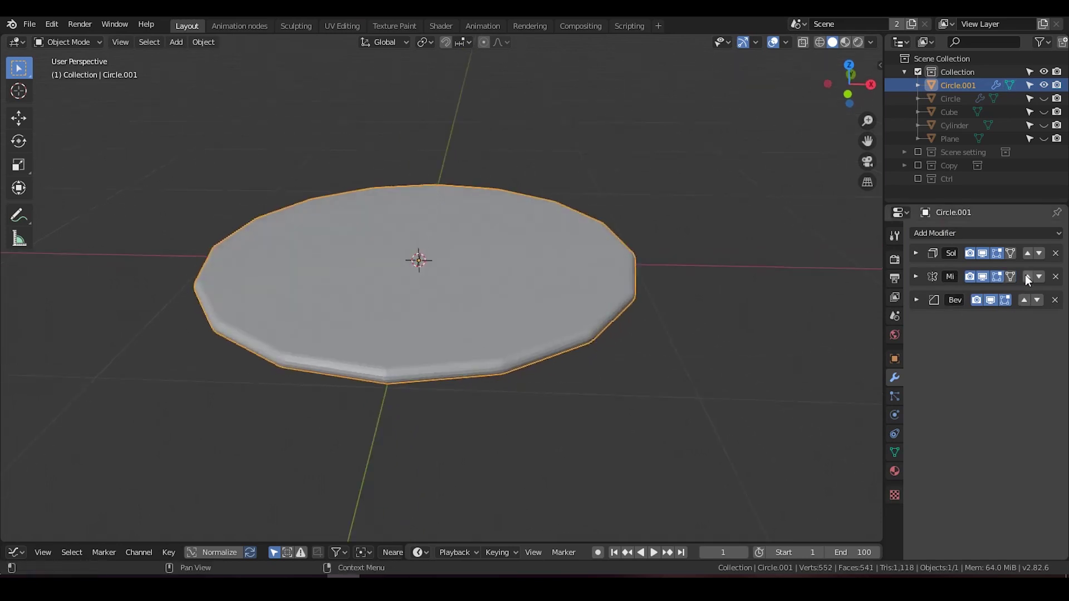
Place the half disc's Mirror modifier at the top of the stack and add two shape keys, Basis and Key 1.
{"action": "left_click", "coordinate": [1024, 276]}
{"action": "left_click", "coordinate": [894, 452]}
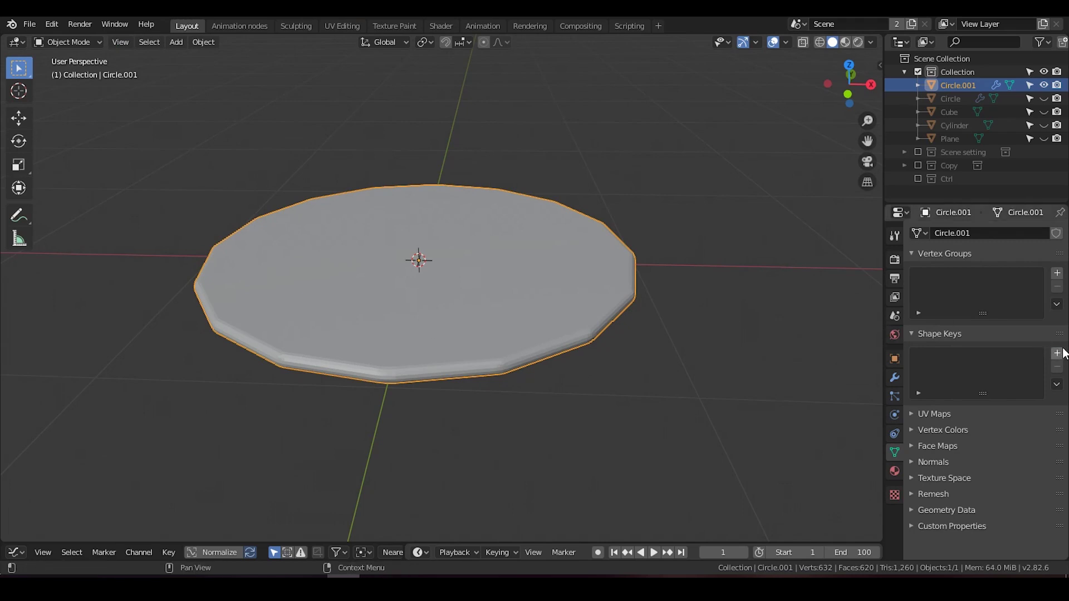
{"action": "left_click", "coordinate": [1059, 353]}
{"action": "left_click", "coordinate": [1059, 353]}
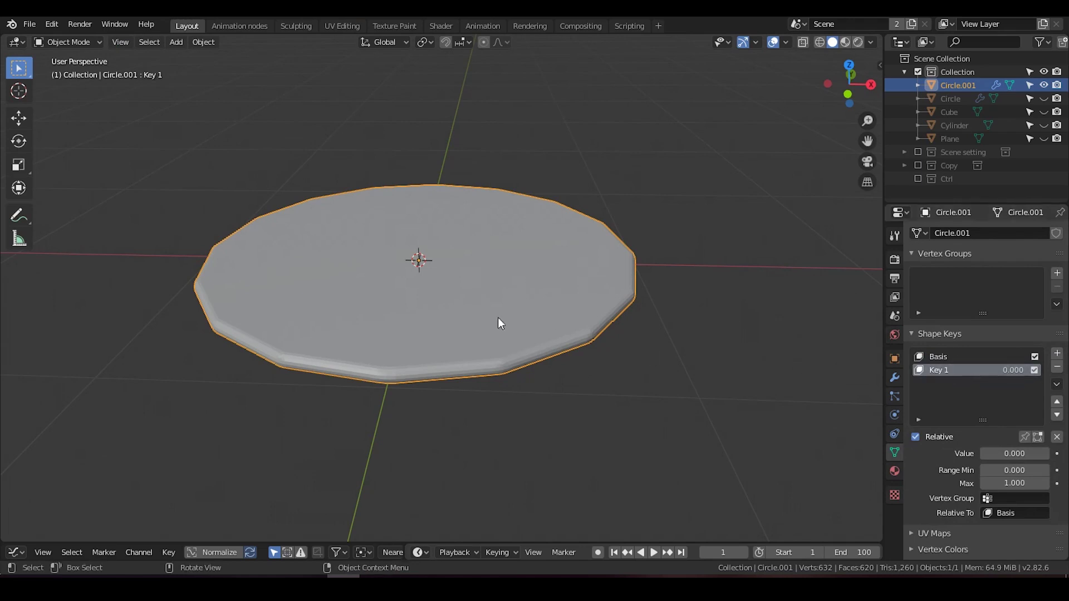
With Key 1 active, move the half disc's mesh about 0.6 m outward along X, and set the key's value to 1.000.
{"action": "key", "text": "Tab"}
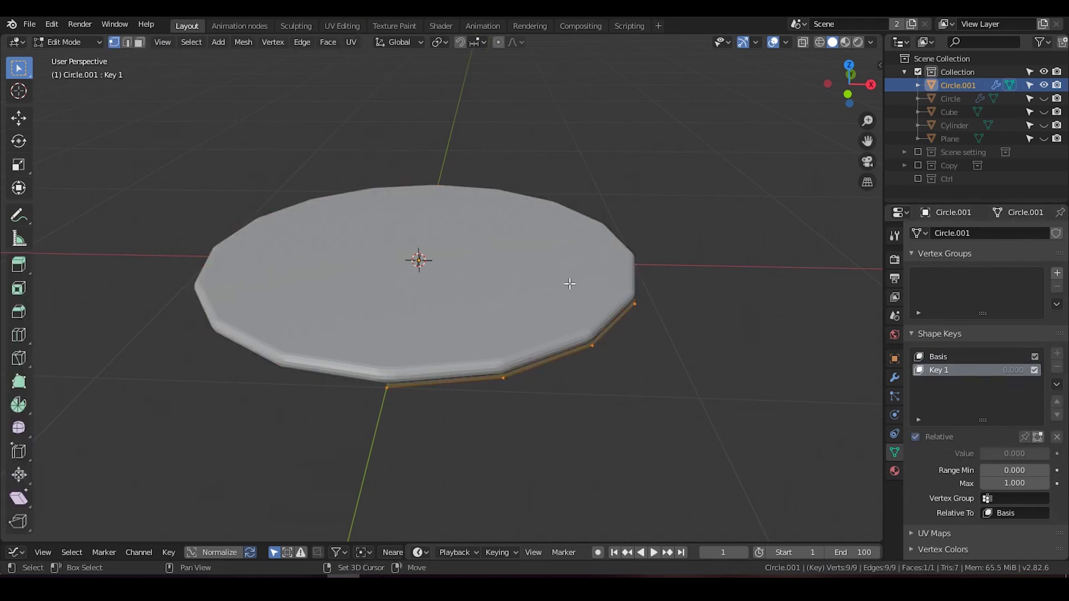
{"action": "middle_click_drag", "start_coordinate": [569, 284], "coordinate": [558, 280], "text": "shift"}
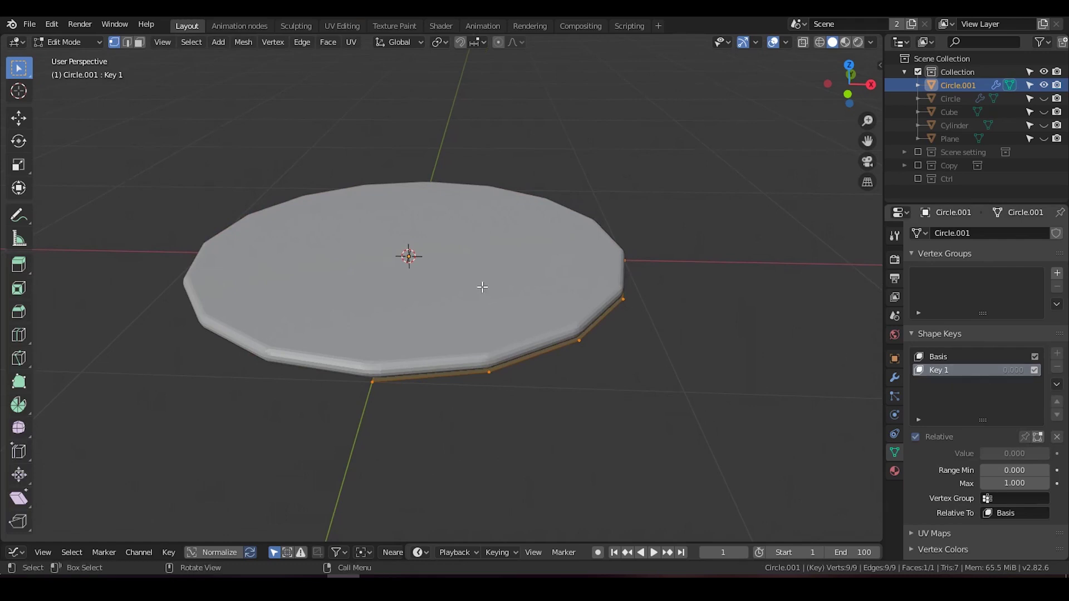
{"action": "key", "text": "g"}
{"action": "key", "text": "x"}
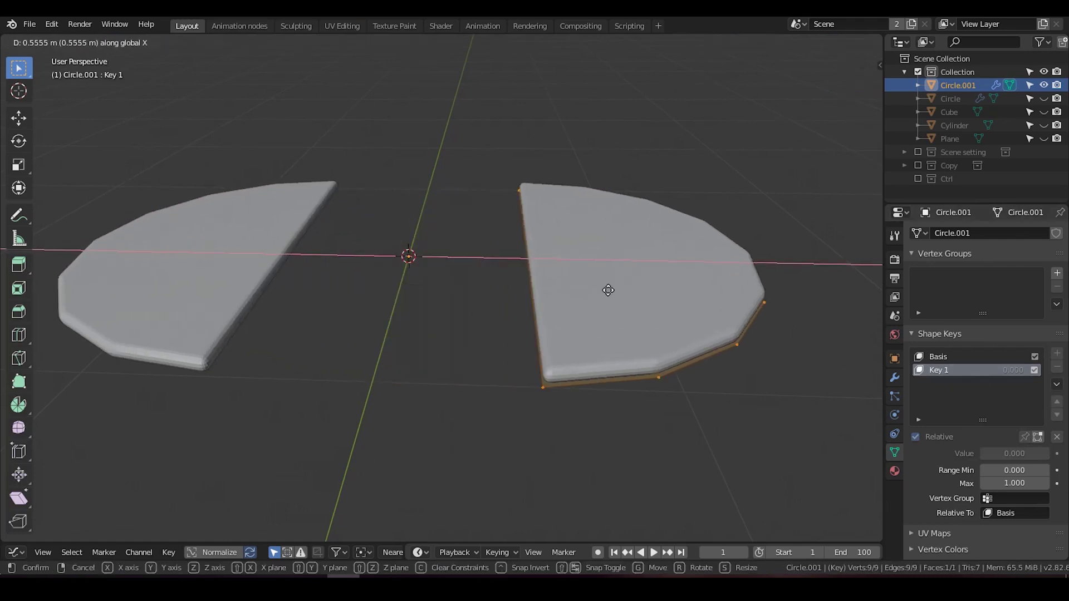
{"action": "left_click", "coordinate": [622, 292]}
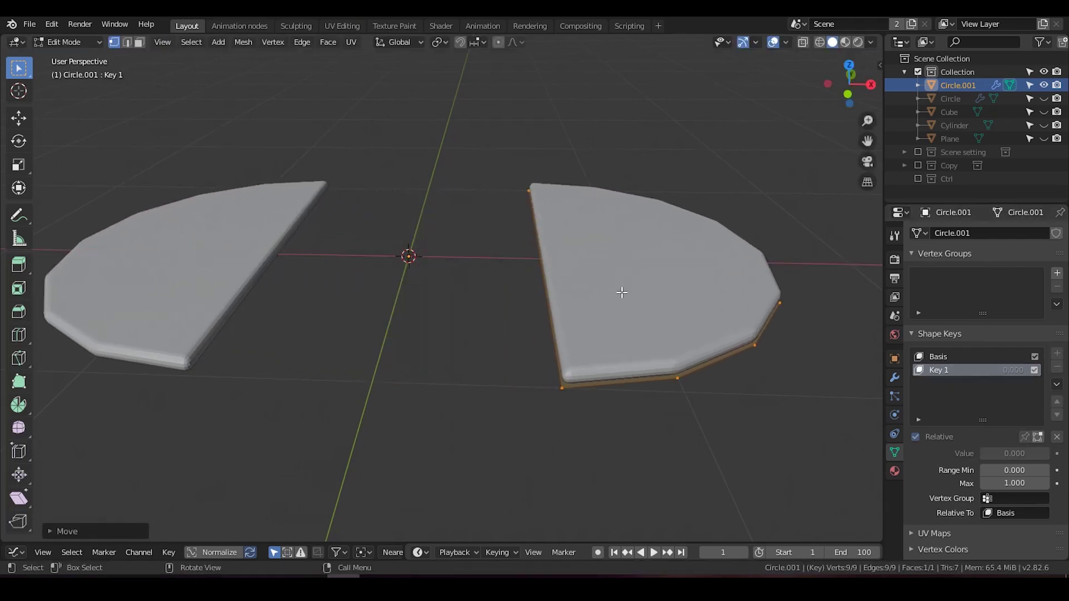
{"action": "key", "text": "Tab"}
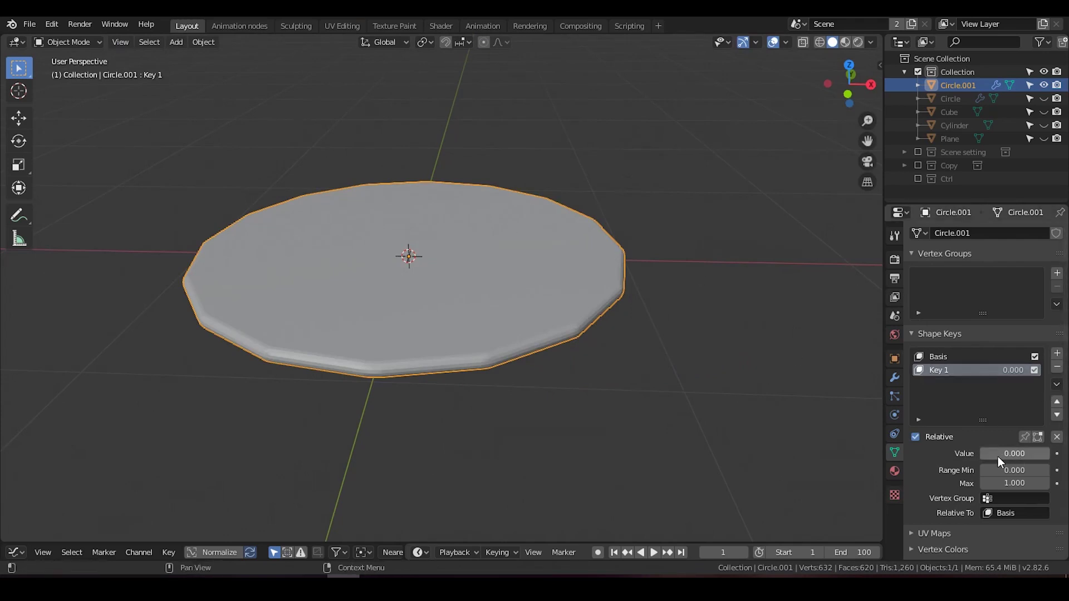
{"action": "left_click_drag", "start_coordinate": [997, 457], "coordinate": [1063, 456]}
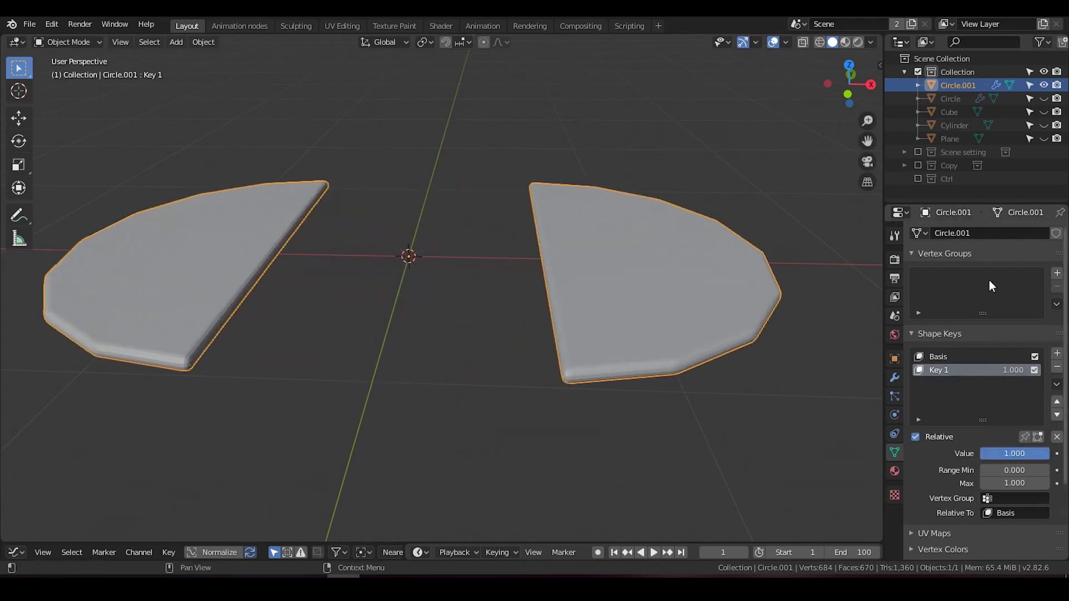
Show the ring object and set both the range maximum and the value of Key 1 to 1.200.
{"action": "left_click", "coordinate": [1045, 98]}
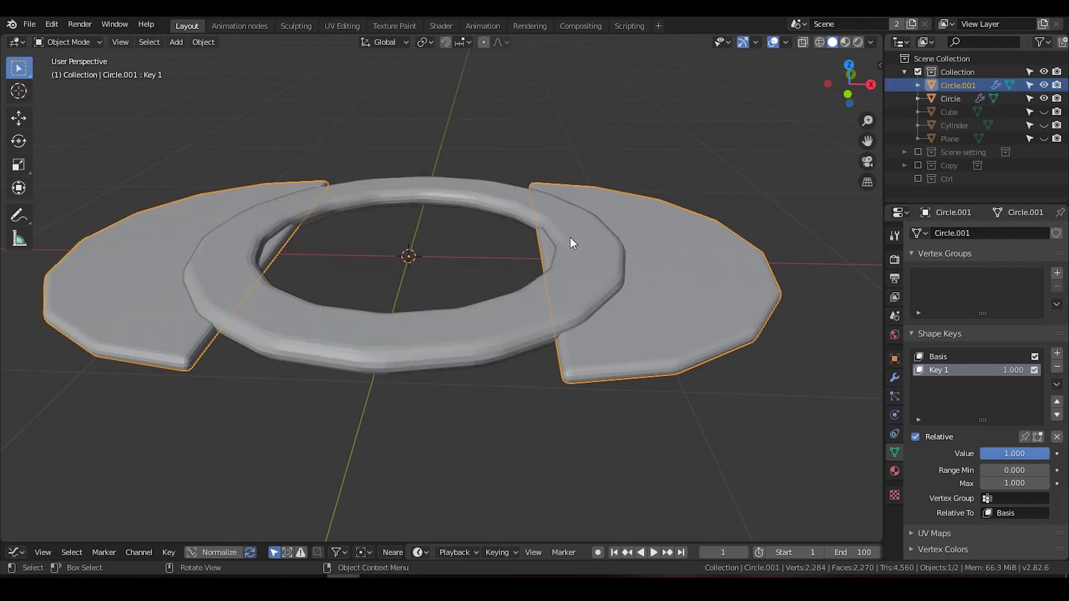
{"action": "middle_click_drag", "start_coordinate": [572, 238], "coordinate": [506, 145]}
{"action": "scroll", "coordinate": [559, 277], "scroll_direction": "down", "scroll_amount": 1}
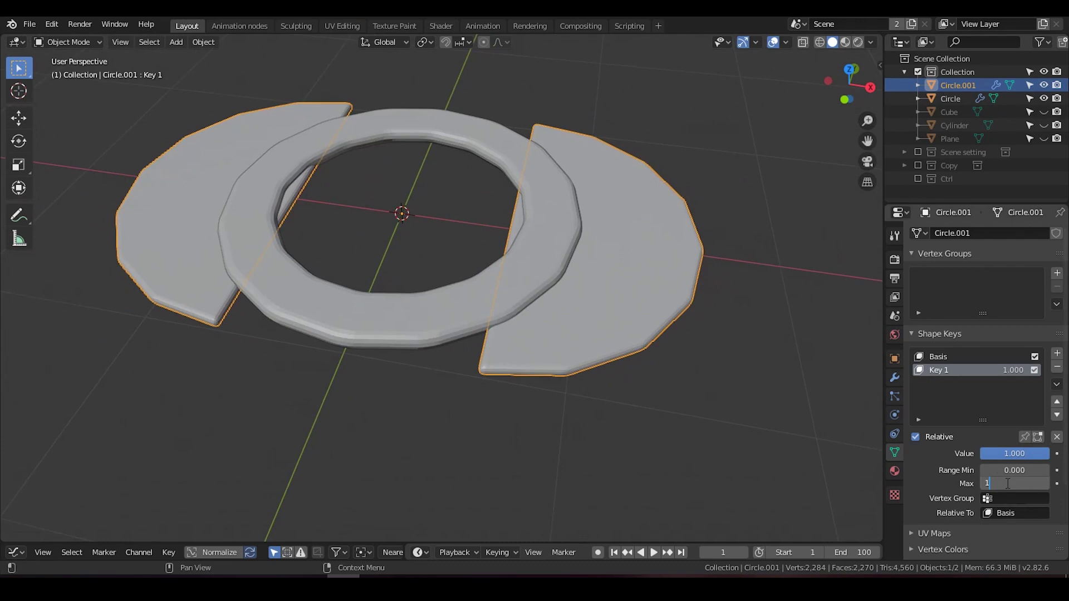
{"action": "key", "text": "Return"}
{"action": "left_click_drag", "start_coordinate": [1007, 483], "coordinate": [1035, 453]}
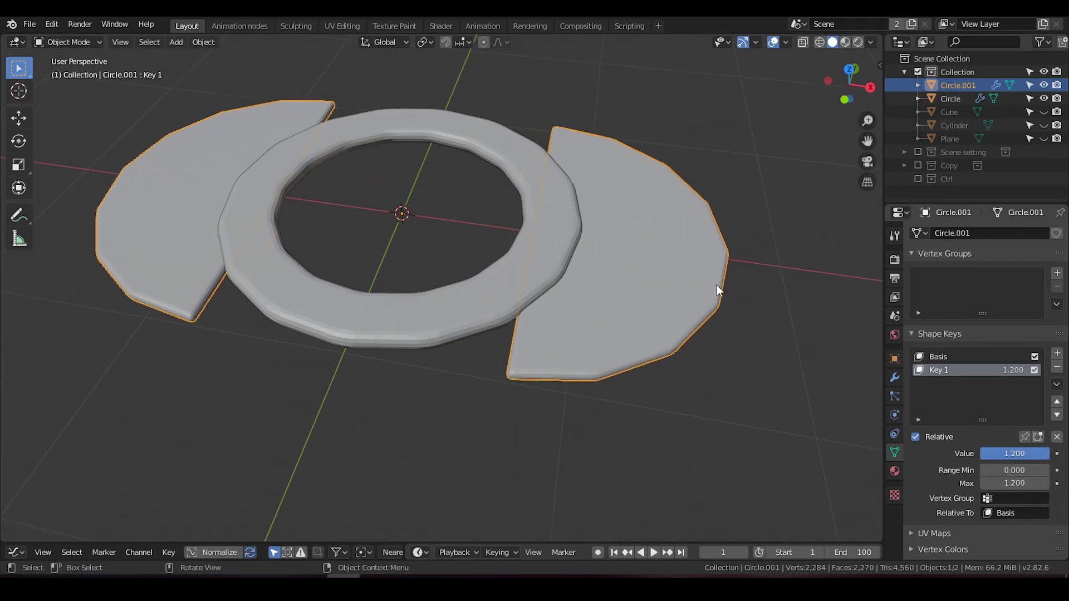
Parent the mirrored half discs to the ring object.
{"action": "middle_click_drag", "start_coordinate": [827, 317], "coordinate": [494, 167]}
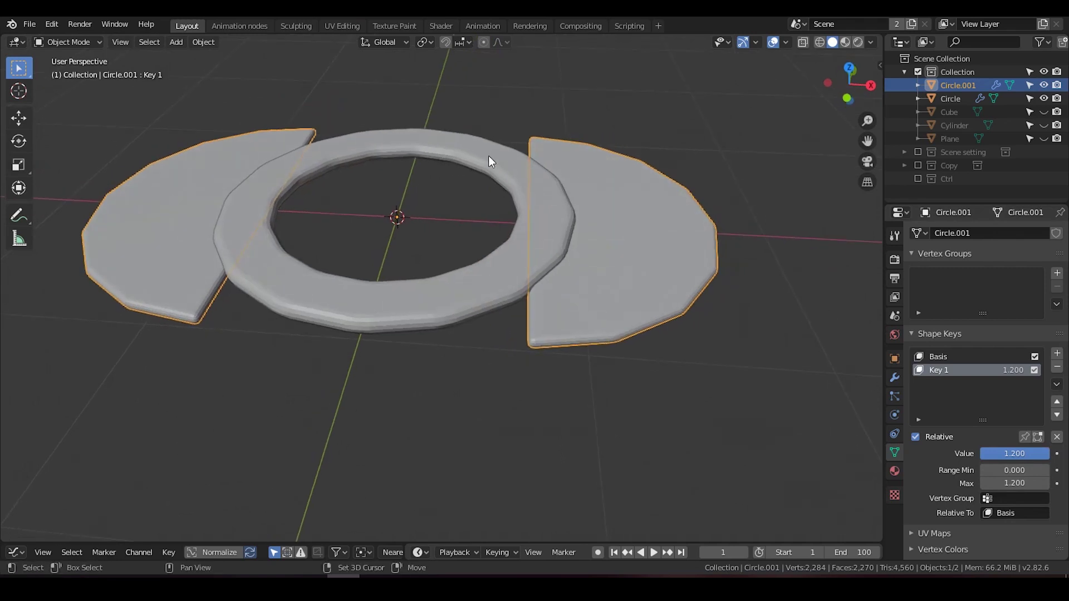
{"action": "left_click", "coordinate": [489, 157], "text": "shift"}
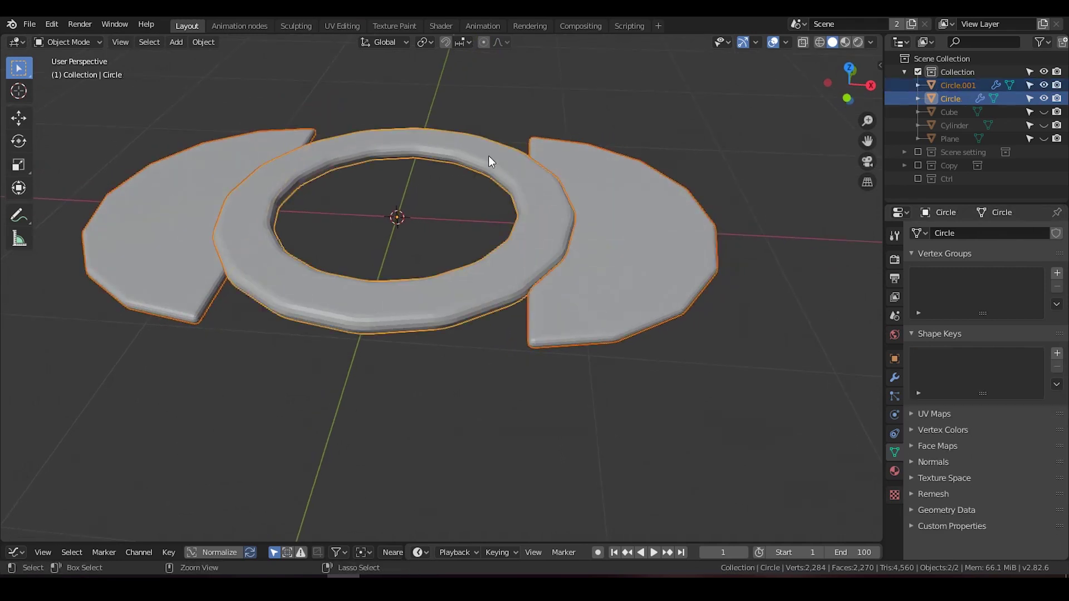
{"action": "key", "text": "ctrl+p"}
{"action": "left_click", "coordinate": [489, 156]}
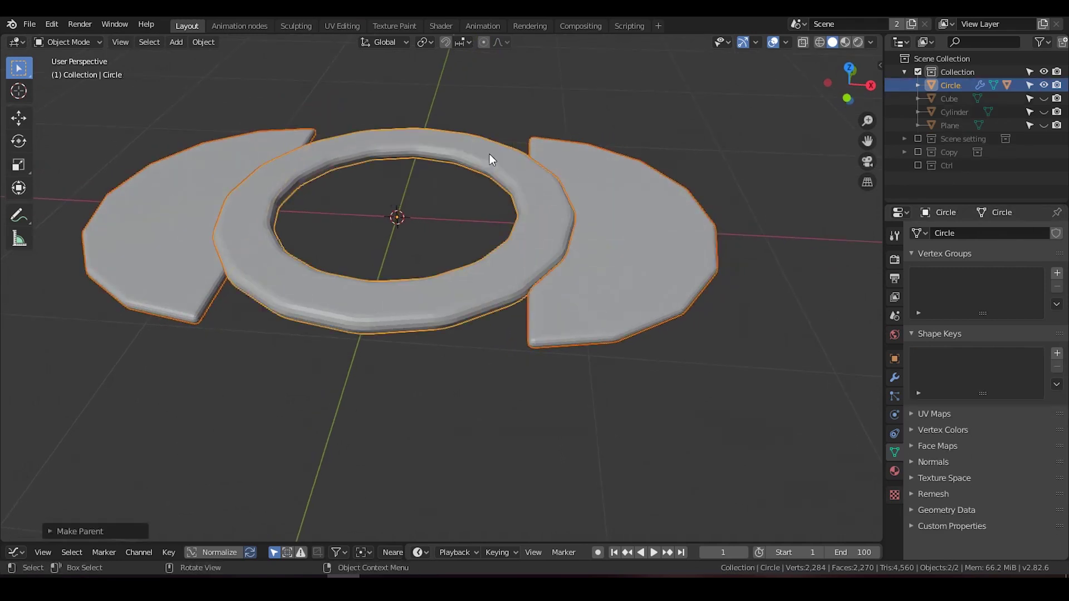
Rename the ring object as Frame and its child half-disc object as Door.
{"action": "left_click", "coordinate": [489, 154]}
{"action": "left_click", "coordinate": [918, 85]}
{"action": "double_click", "coordinate": [949, 84]}
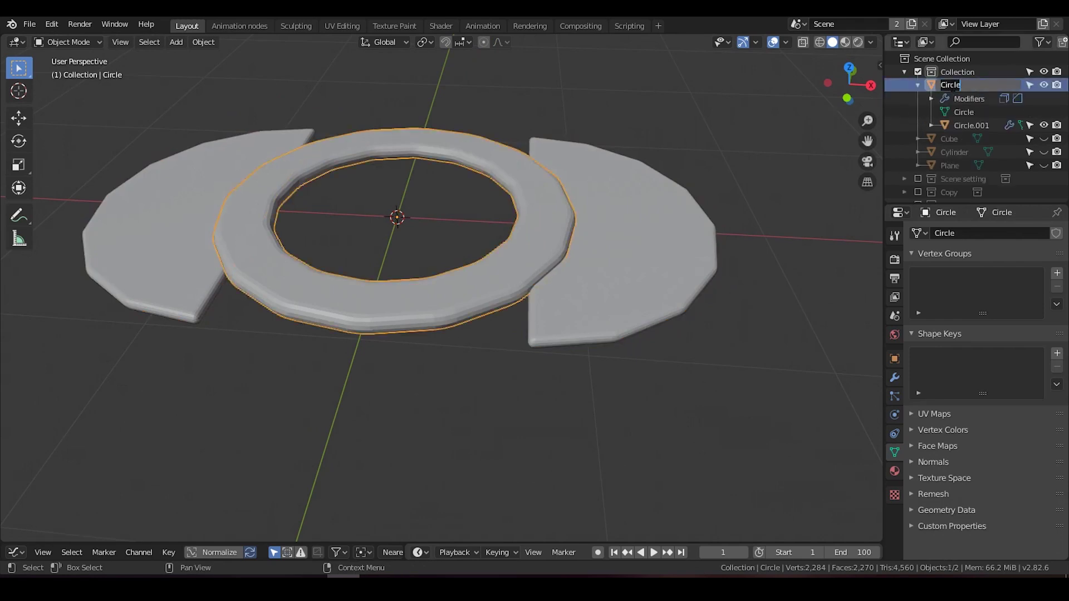
{"action": "key", "text": "Return"}
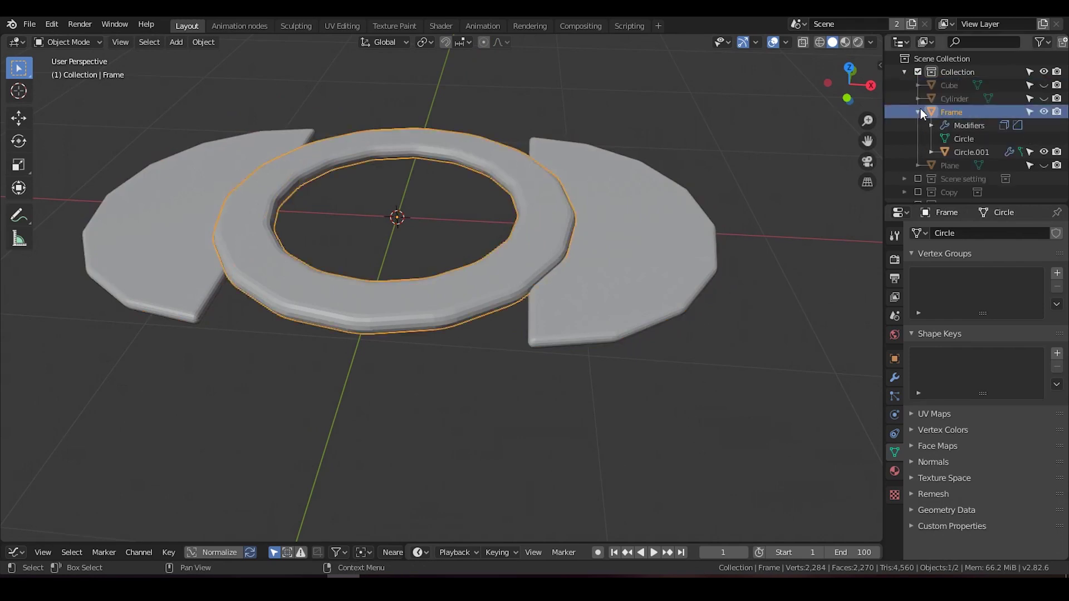
{"action": "double_click", "coordinate": [966, 152]}
{"action": "type", "text": "Door"}
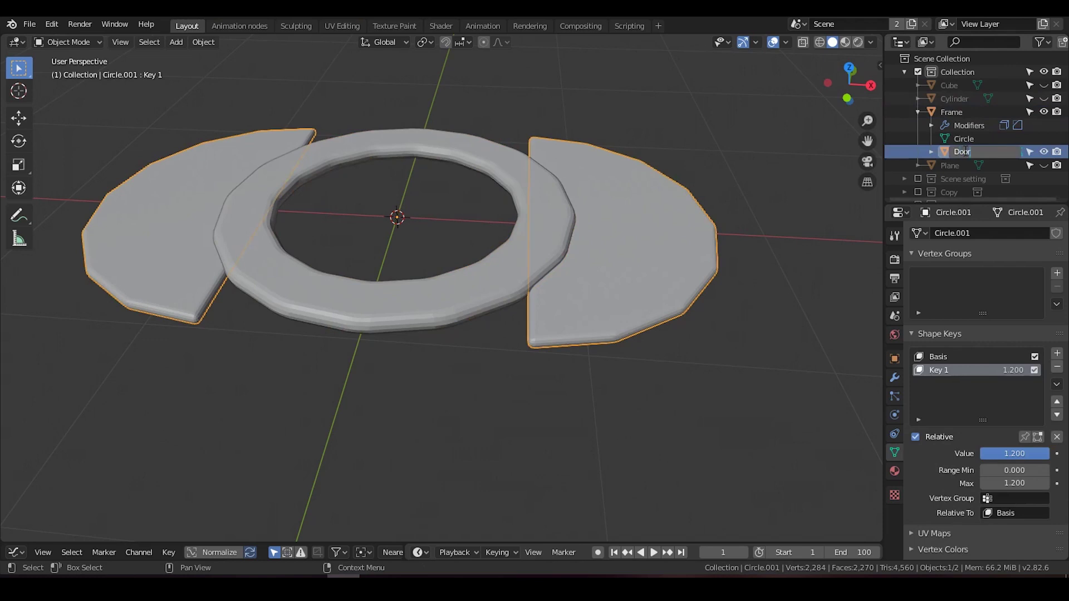
{"action": "key", "text": "Return"}
Hide the Frame together with its child Door, and show the Plane and Cylinder objects.
{"action": "left_click", "coordinate": [1044, 112], "text": "shift"}
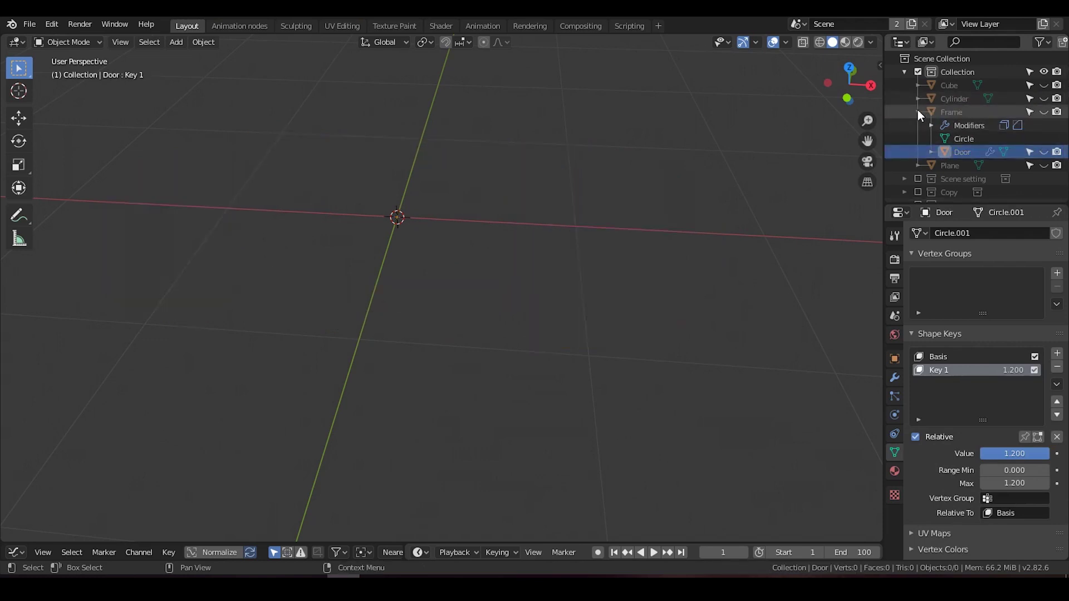
{"action": "left_click", "coordinate": [917, 112]}
{"action": "left_click", "coordinate": [1044, 85]}
{"action": "left_click", "coordinate": [1043, 125]}
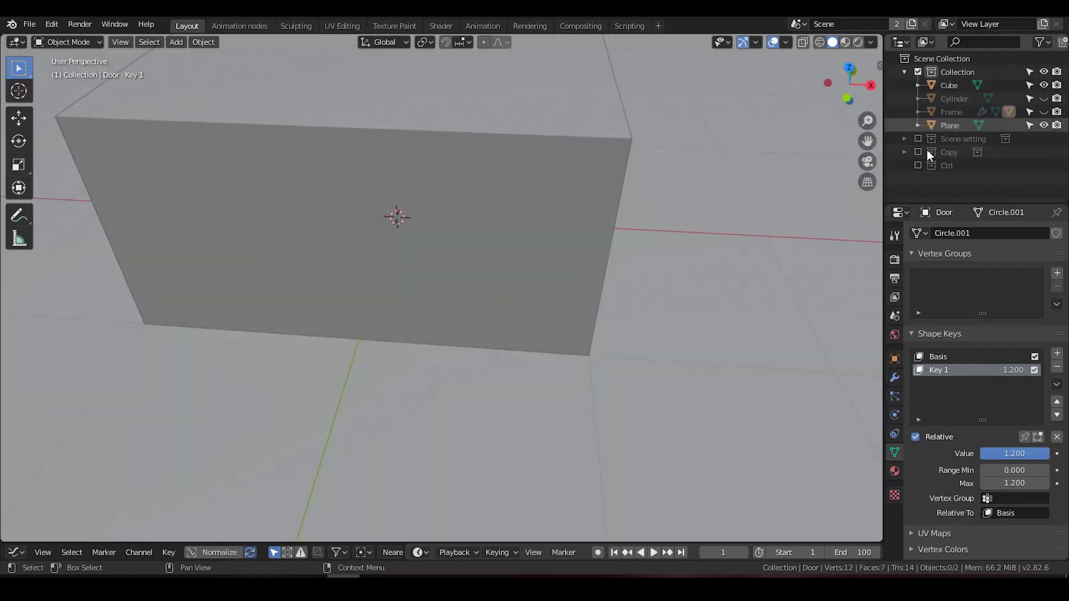
{"action": "scroll", "coordinate": [700, 183], "scroll_direction": "down", "scroll_amount": 5}
{"action": "left_click", "coordinate": [1041, 86]}
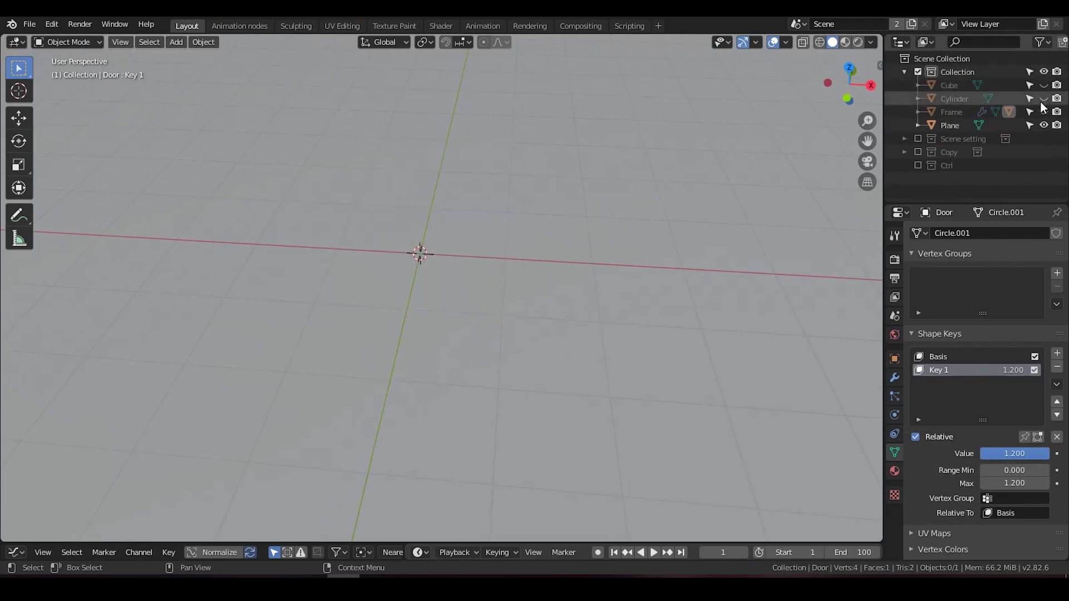
{"action": "left_click", "coordinate": [1043, 99]}
Add a Boolean modifier with the Difference operation to the Plane, using the Cylinder as the cutting object.
{"action": "left_click", "coordinate": [950, 125]}
{"action": "middle_click_drag", "start_coordinate": [660, 243], "coordinate": [608, 236]}
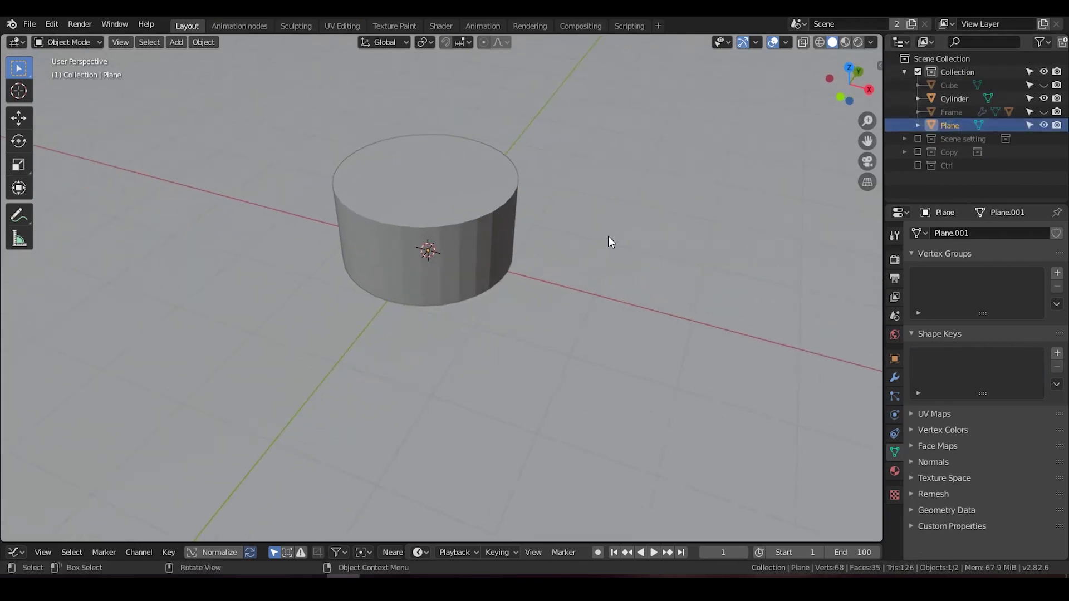
{"action": "left_click", "coordinate": [895, 377]}
{"action": "left_click", "coordinate": [968, 234]}
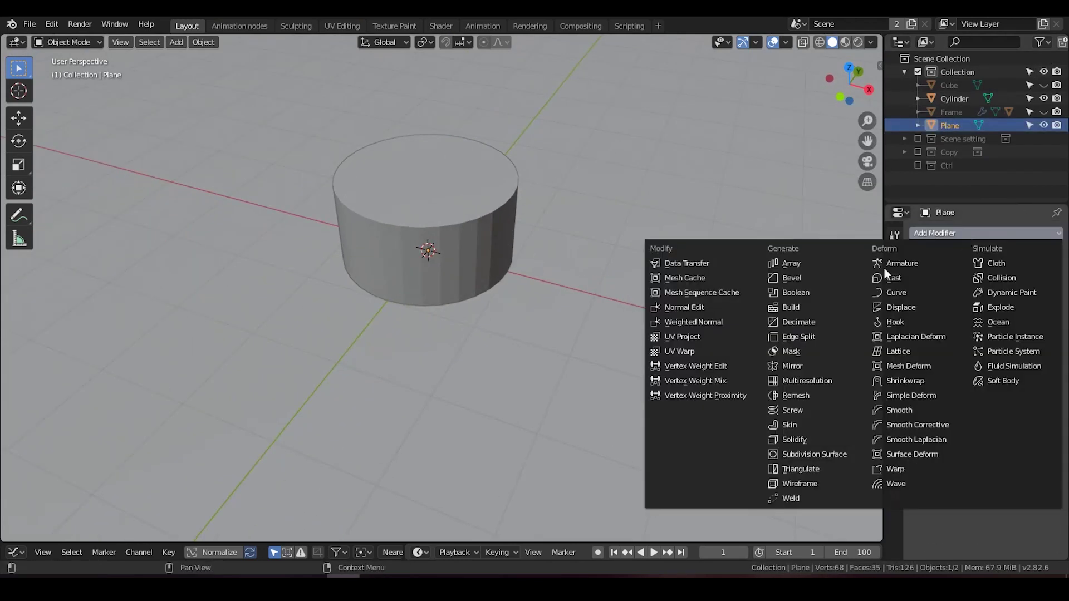
{"action": "left_click", "coordinate": [806, 290]}
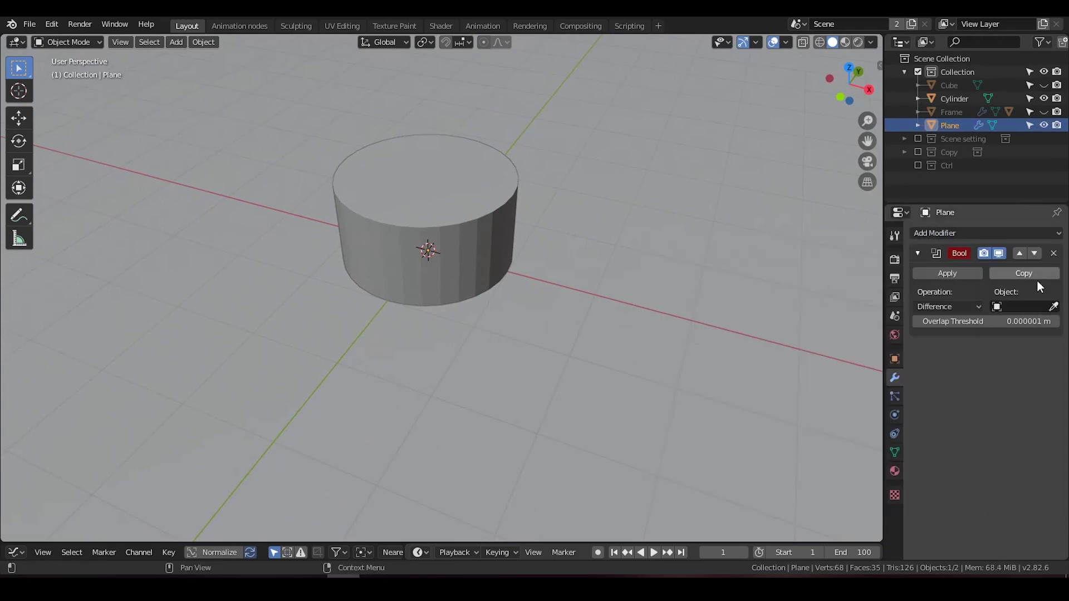
{"action": "left_click", "coordinate": [1054, 307]}
{"action": "left_click", "coordinate": [489, 219]}
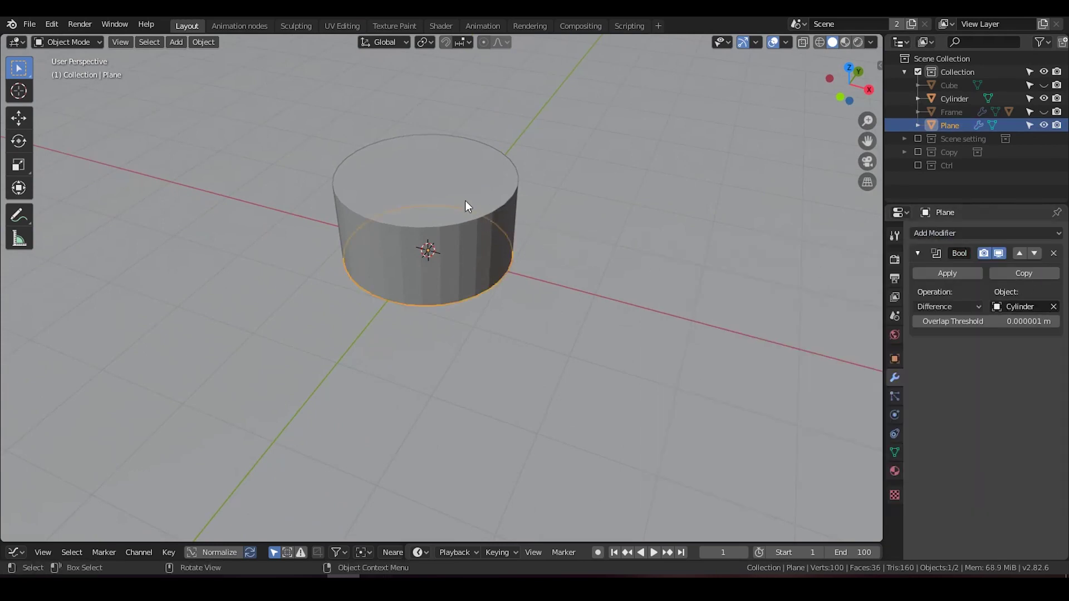
Parent the Cylinder to the Plane.
{"action": "left_click", "coordinate": [468, 205]}
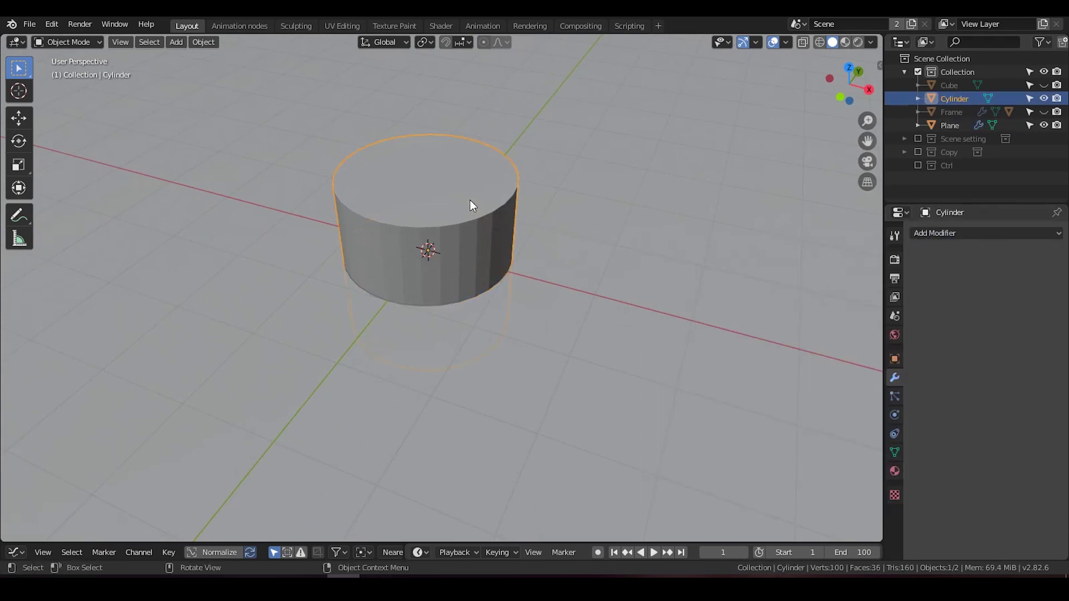
{"action": "left_click", "coordinate": [949, 126], "text": "ctrl"}
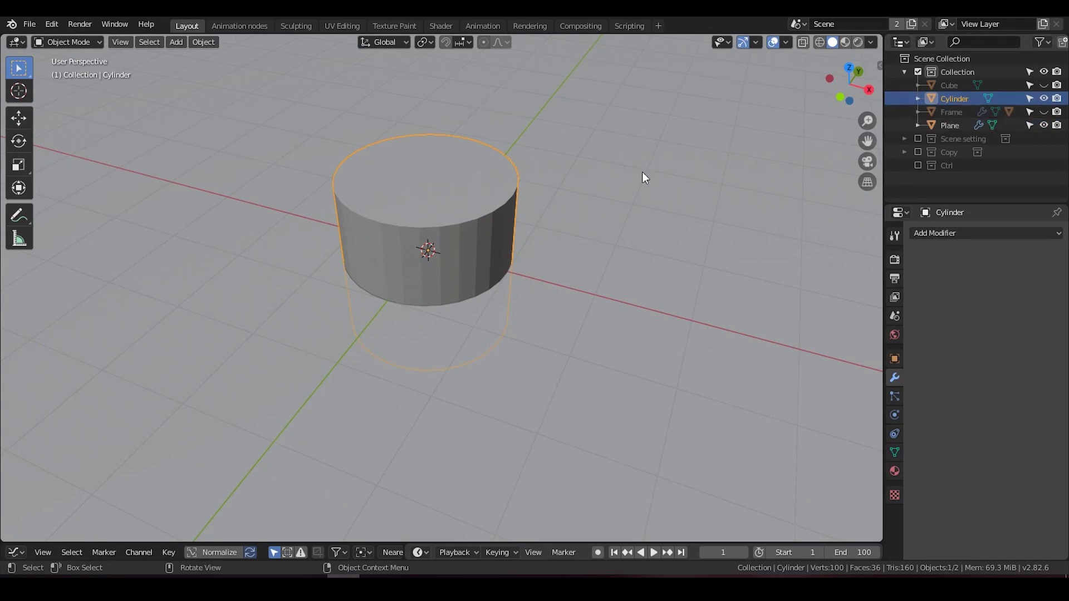
{"action": "key", "text": "ctrl+p"}
{"action": "left_click", "coordinate": [679, 168]}
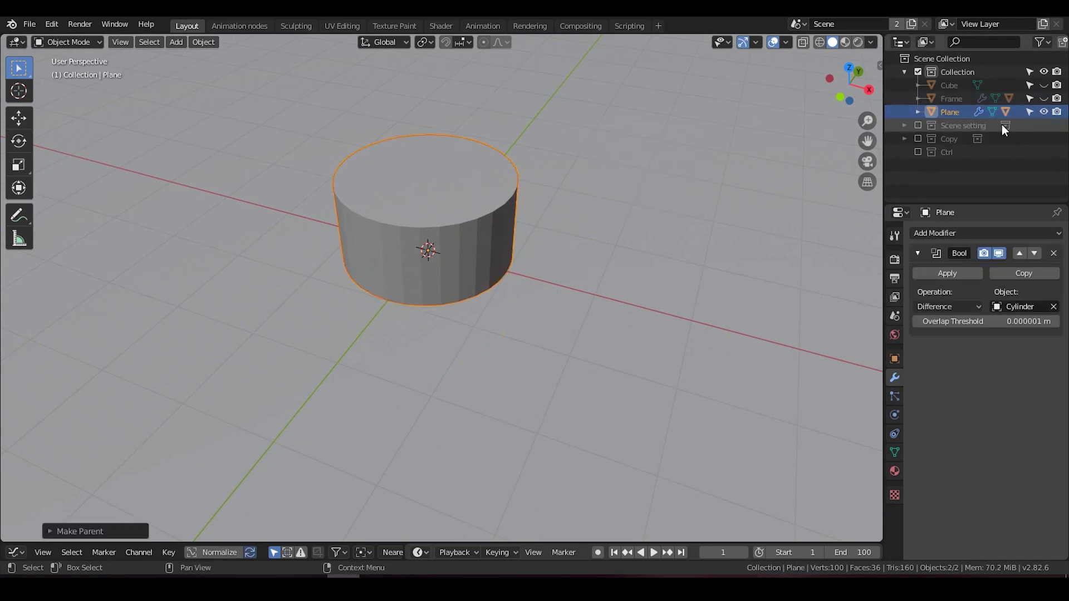
Move the Cylinder into the excluded Ctrl collection and select the Plane.
{"action": "left_click", "coordinate": [918, 111]}
{"action": "left_click", "coordinate": [969, 152]}
{"action": "left_click_drag", "start_coordinate": [968, 152], "coordinate": [949, 179]}
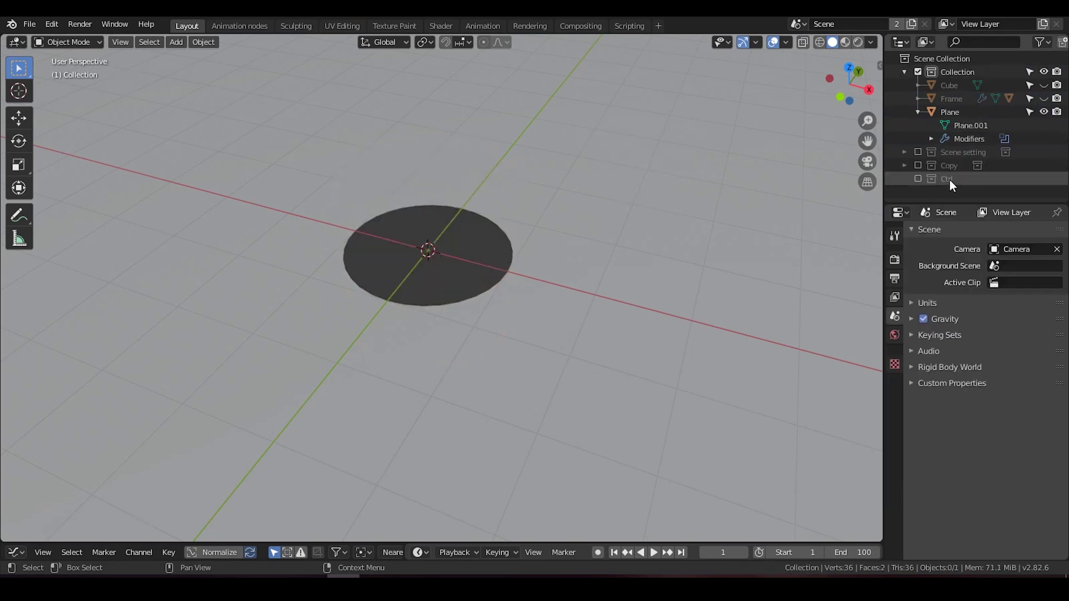
{"action": "left_click", "coordinate": [957, 115]}
{"action": "scroll", "coordinate": [459, 246], "scroll_direction": "up", "scroll_amount": 3}
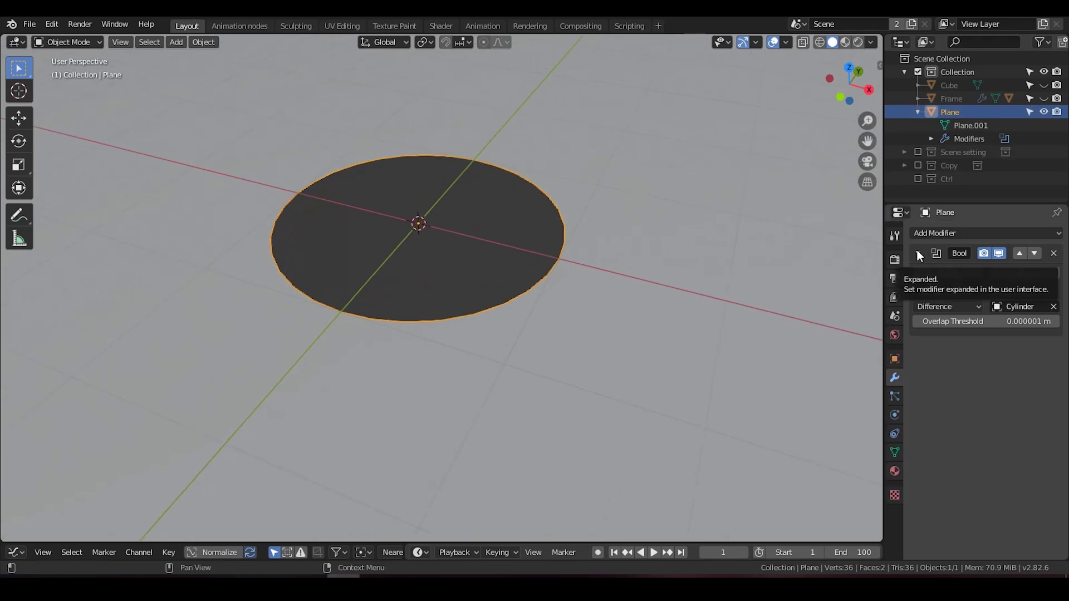
Show the Frame and scale the Plane down slightly so the edge of its hole lies under the ring.
{"action": "left_click", "coordinate": [1045, 99]}
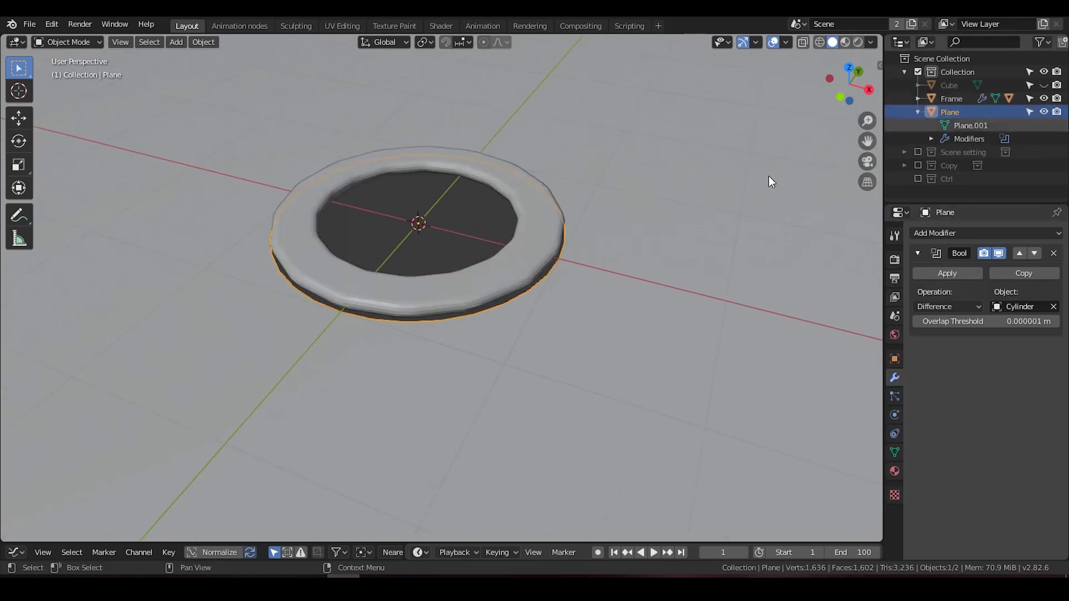
{"action": "left_click", "coordinate": [518, 200]}
{"action": "middle_click_drag", "start_coordinate": [541, 232], "coordinate": [557, 204]}
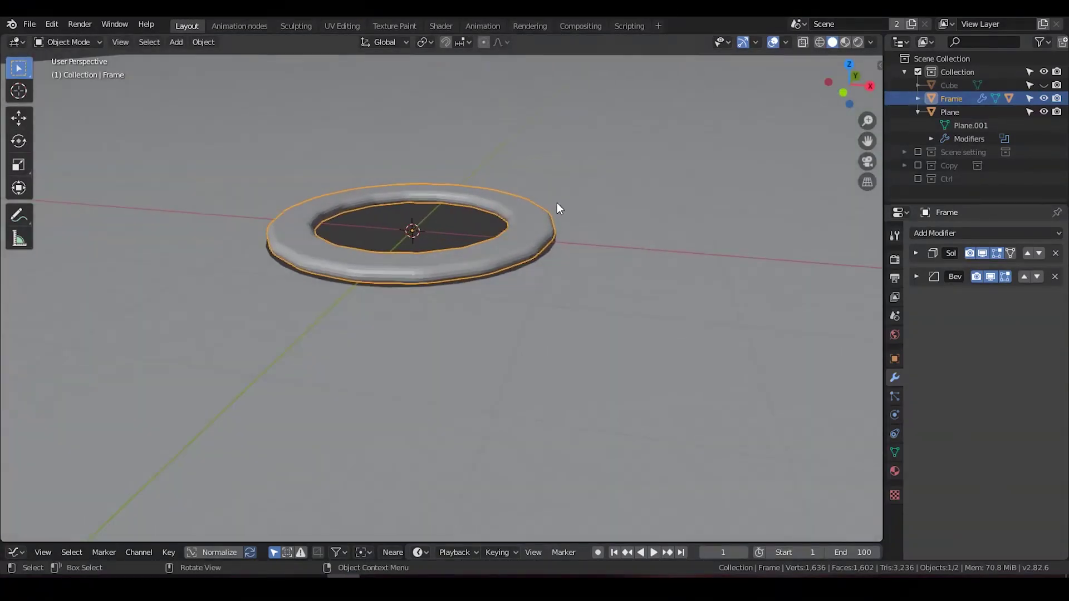
{"action": "left_click", "coordinate": [917, 97]}
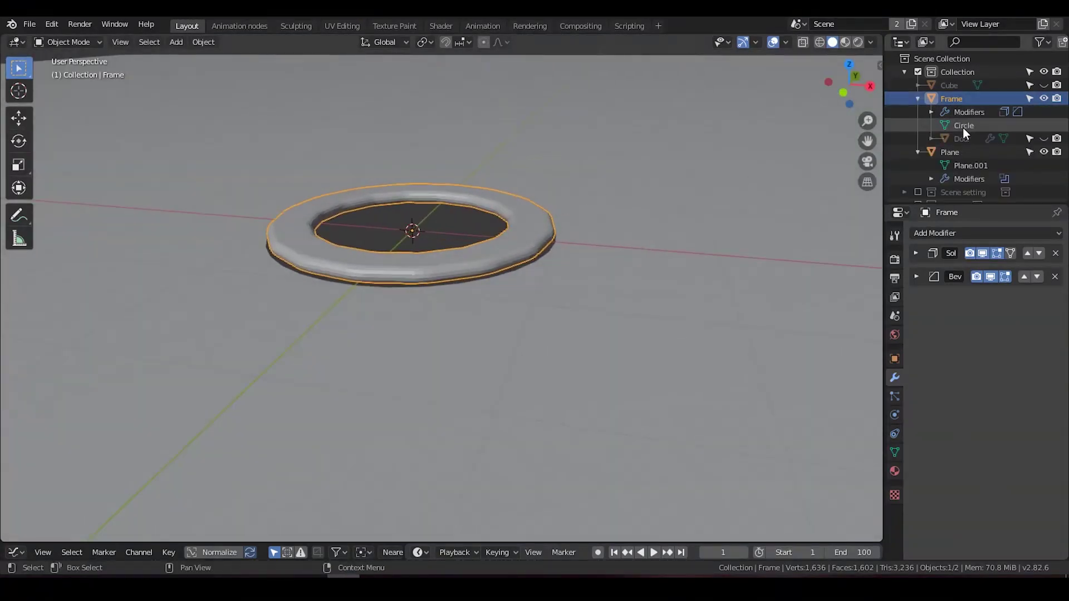
{"action": "left_click", "coordinate": [918, 150]}
{"action": "left_click", "coordinate": [949, 152]}
{"action": "key", "text": "s"}
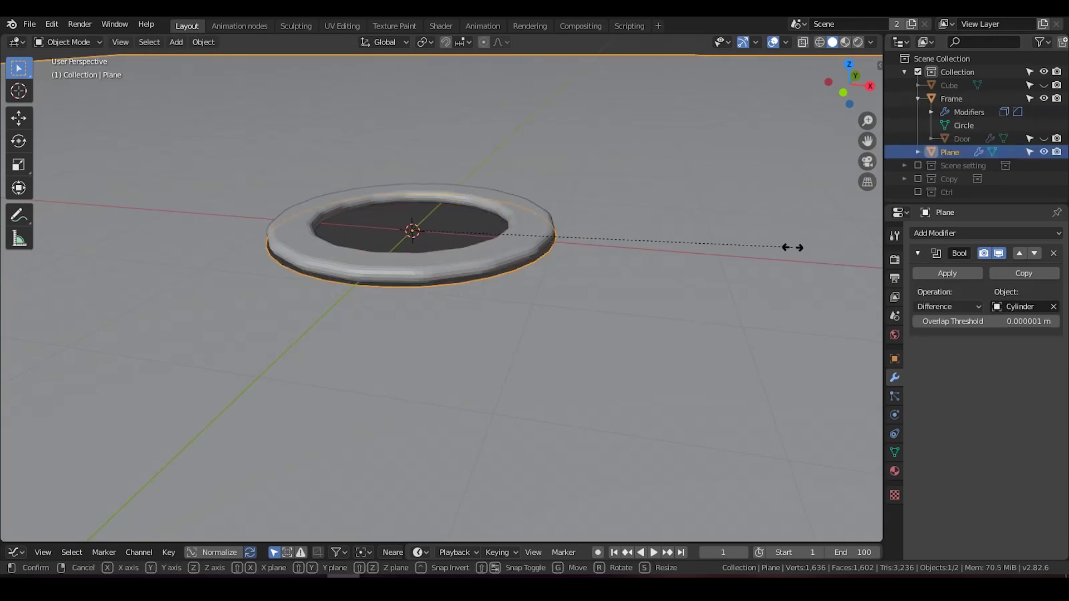
{"action": "left_click", "coordinate": [746, 239]}
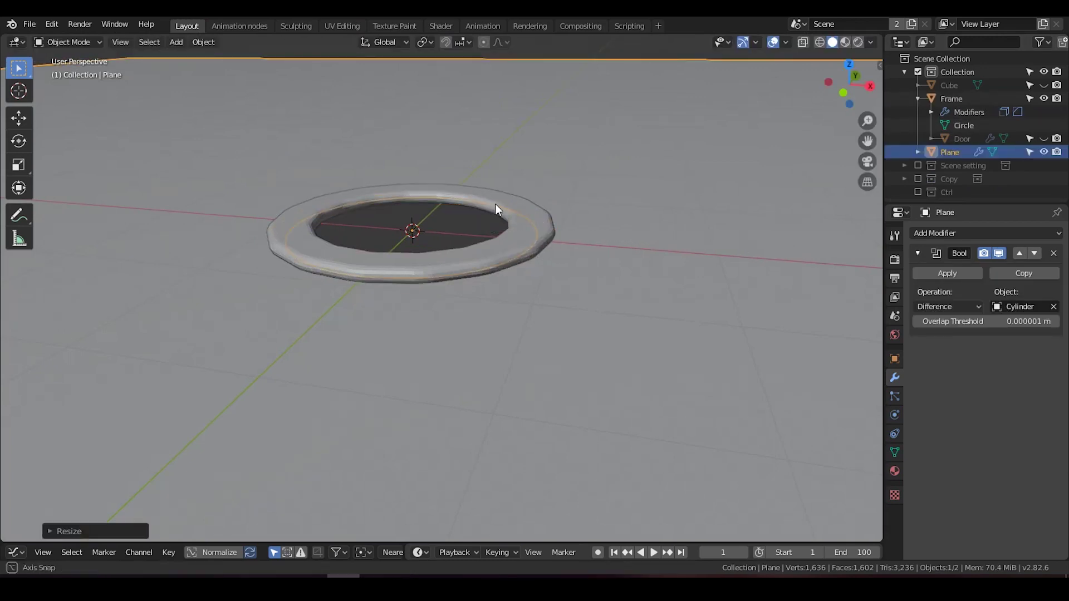
Move the Frame vertically along Z to adjust its height above the Plane, and unhide it together with its child Door.
{"action": "left_click", "coordinate": [540, 195]}
{"action": "key", "text": "g"}
{"action": "key", "text": "z"}
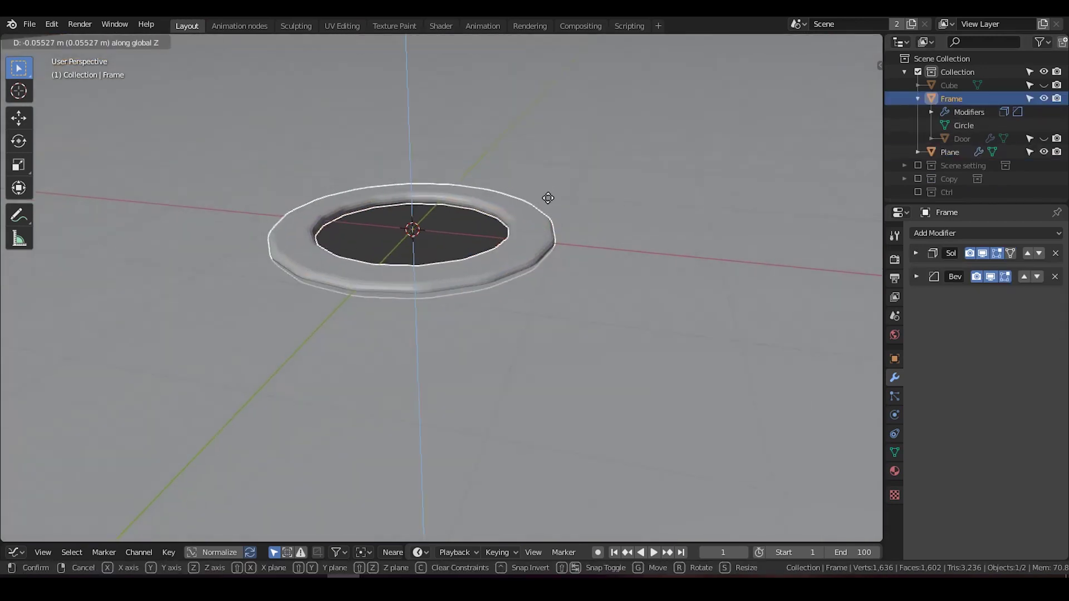
{"action": "left_click", "coordinate": [547, 200]}
{"action": "left_click", "coordinate": [1044, 99], "text": "shift"}
{"action": "left_click", "coordinate": [1043, 98], "text": "shift"}
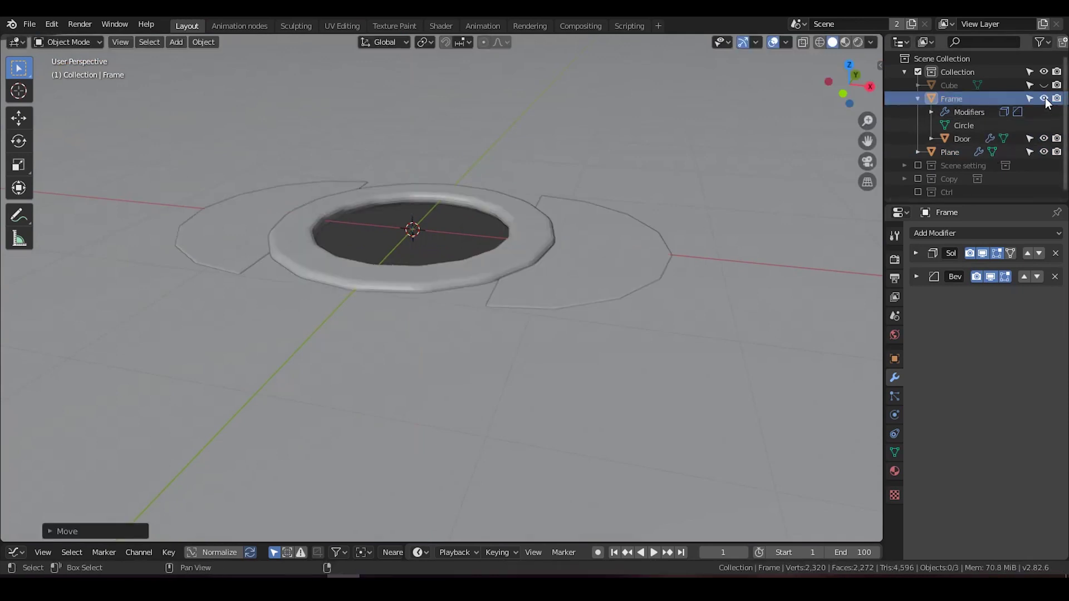
Adjust the Frame's height along Z again so the attached open doors sit hidden beneath the Plane.
{"action": "middle_click_drag", "start_coordinate": [529, 260], "coordinate": [529, 230]}
{"action": "left_click", "coordinate": [523, 228]}
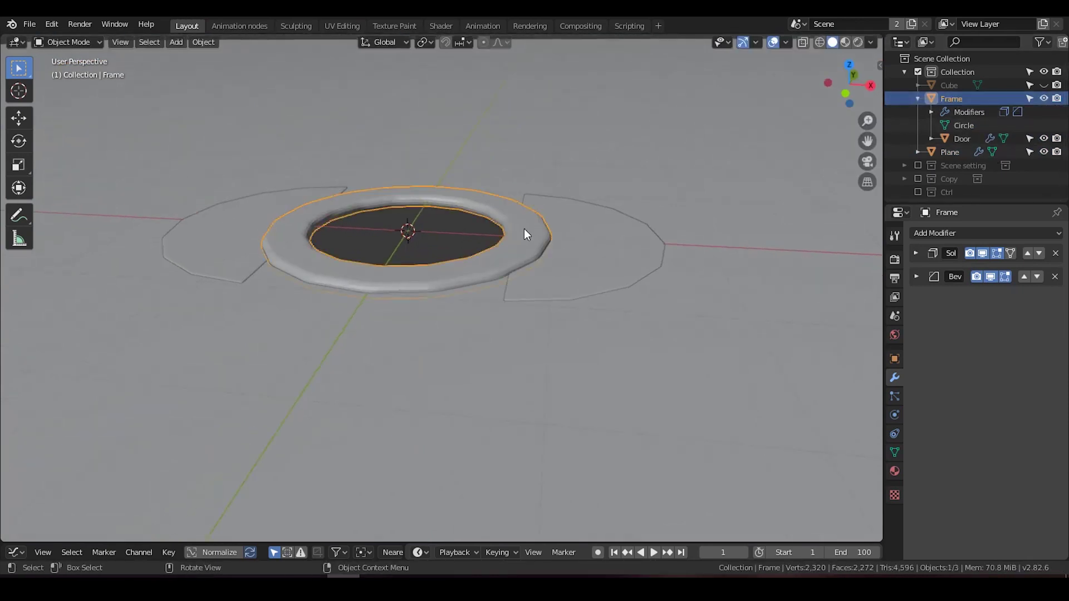
{"action": "key", "text": "g"}
{"action": "key", "text": "z"}
{"action": "left_click", "coordinate": [529, 231]}
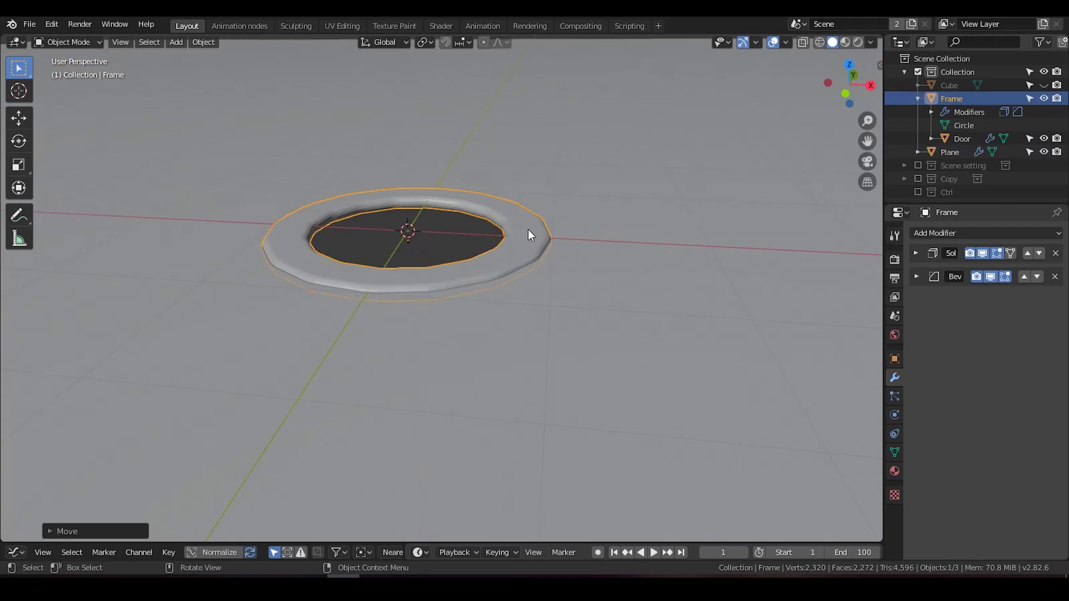
Set the thickness of the Frame's Solidify modifier to 0.12 m.
{"action": "left_click", "coordinate": [916, 253]}
{"action": "mouse_move", "coordinate": [946, 307]}
{"action": "left_mouse_down"}
{"action": "mouse_move", "coordinate": [966, 306]}
{"action": "mouse_move", "coordinate": [949, 306]}
{"action": "left_mouse_up"}
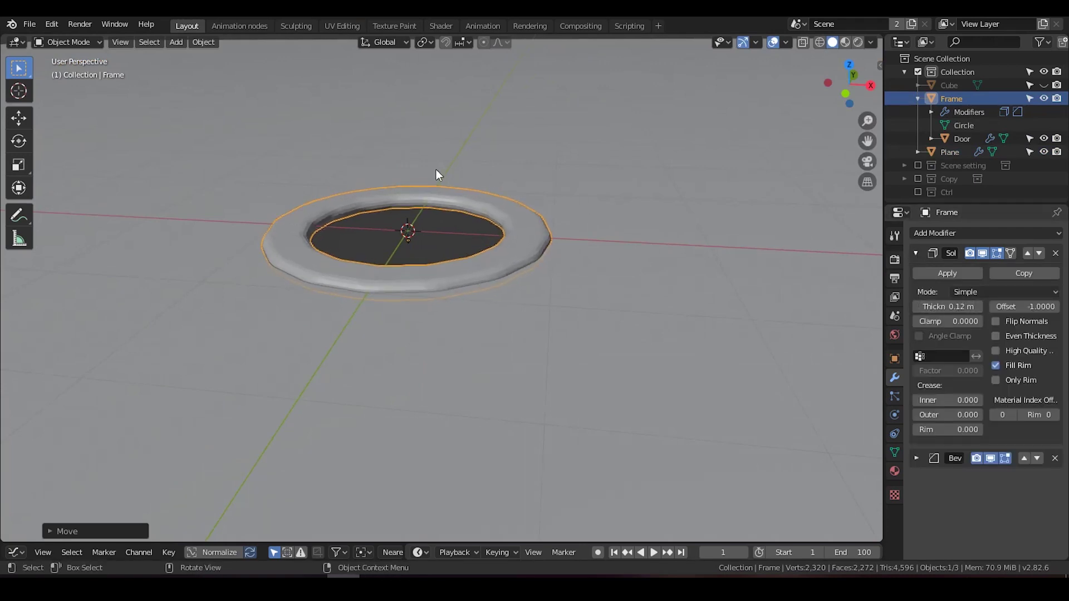
{"action": "middle_click_drag", "start_coordinate": [453, 169], "coordinate": [439, 192]}
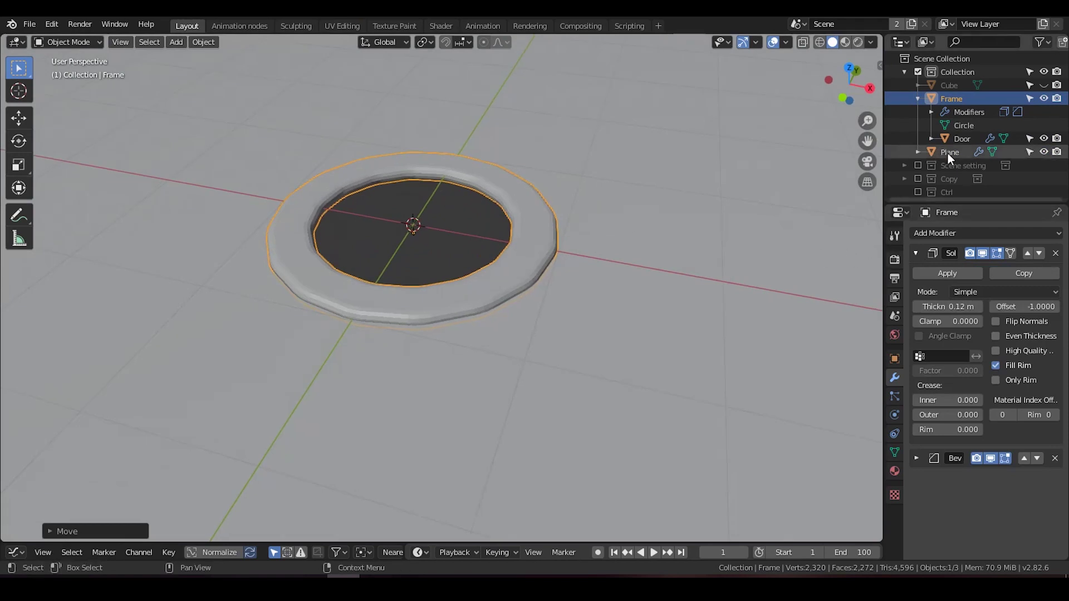
Select the Door, enlarge the animation editors and inspect how its Key 1 shape key behaves along the timeline.
{"action": "left_click", "coordinate": [951, 139]}
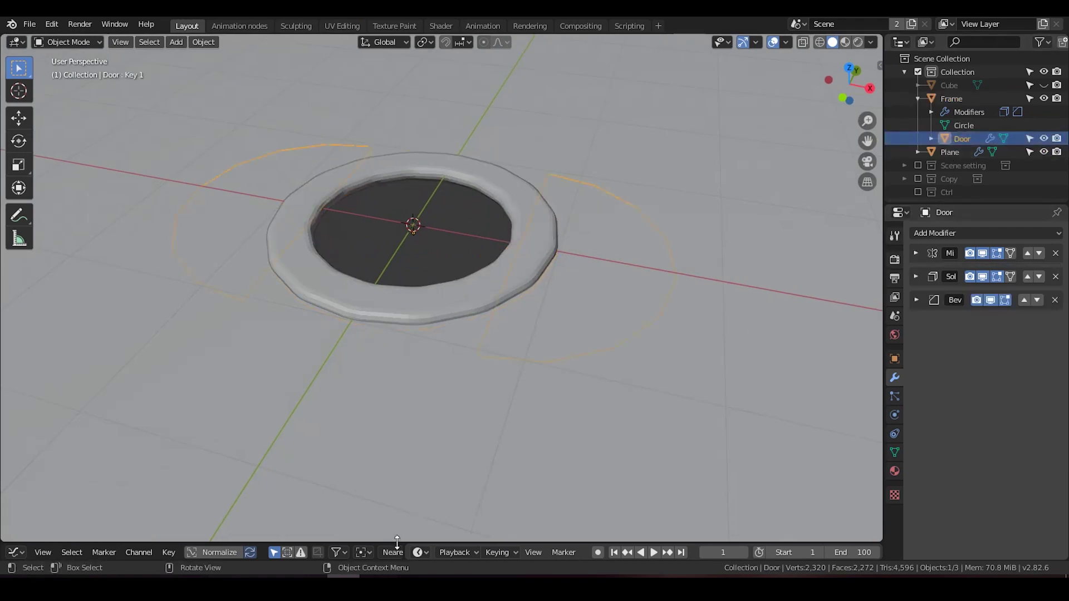
{"action": "left_click_drag", "start_coordinate": [425, 541], "coordinate": [425, 337]}
{"action": "left_click", "coordinate": [894, 452]}
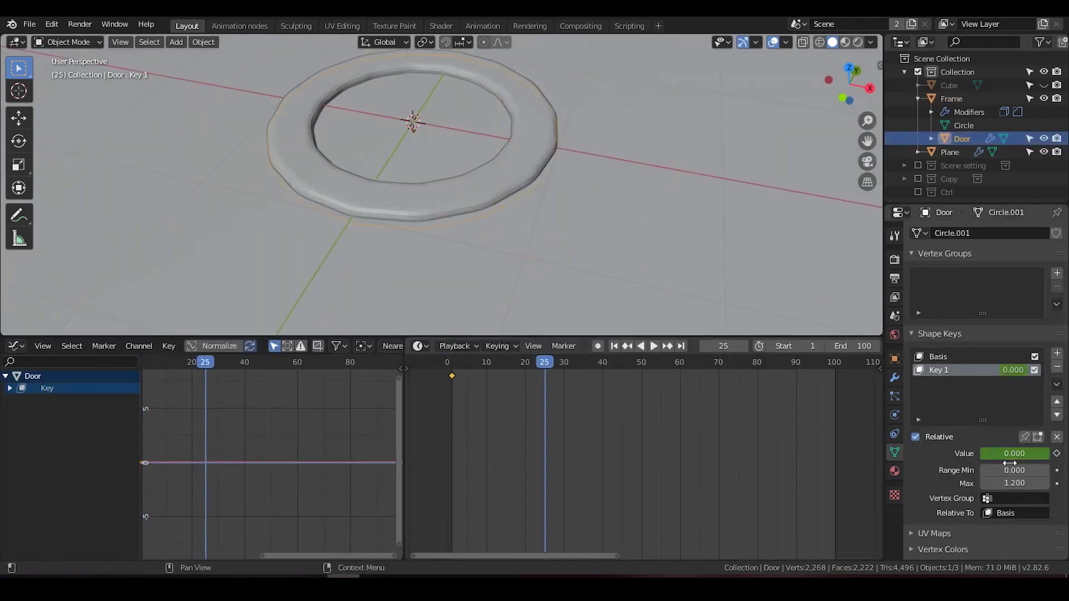
{"action": "left_click_drag", "start_coordinate": [520, 338], "coordinate": [655, 442]}
Switch to the Animation nodes workspace, then unhide and select the Cube.
{"action": "left_click", "coordinate": [239, 26]}
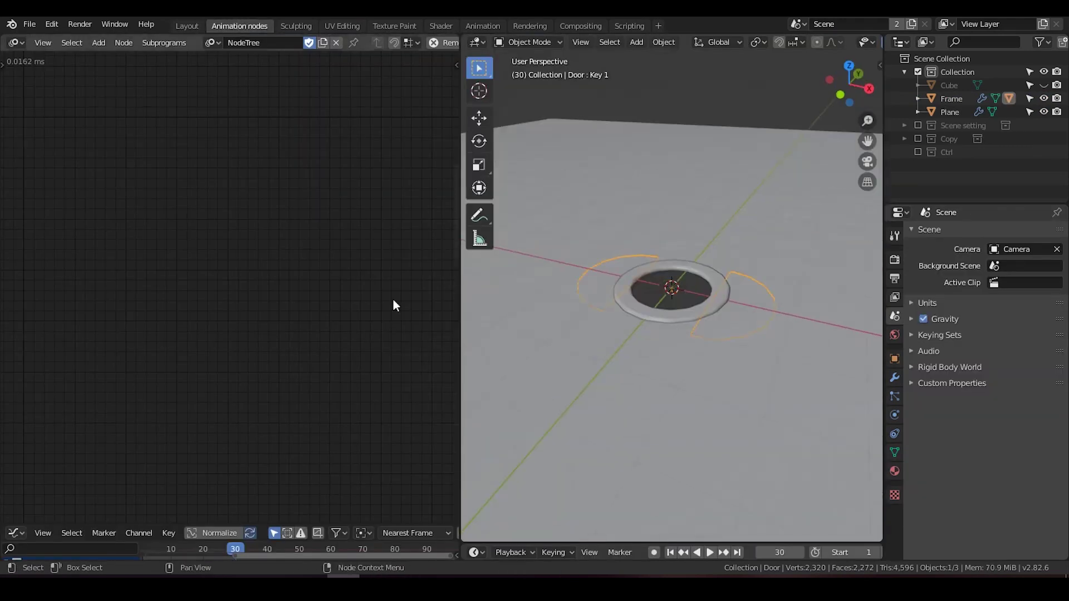
{"action": "left_click", "coordinate": [1043, 85]}
{"action": "left_click", "coordinate": [968, 85]}
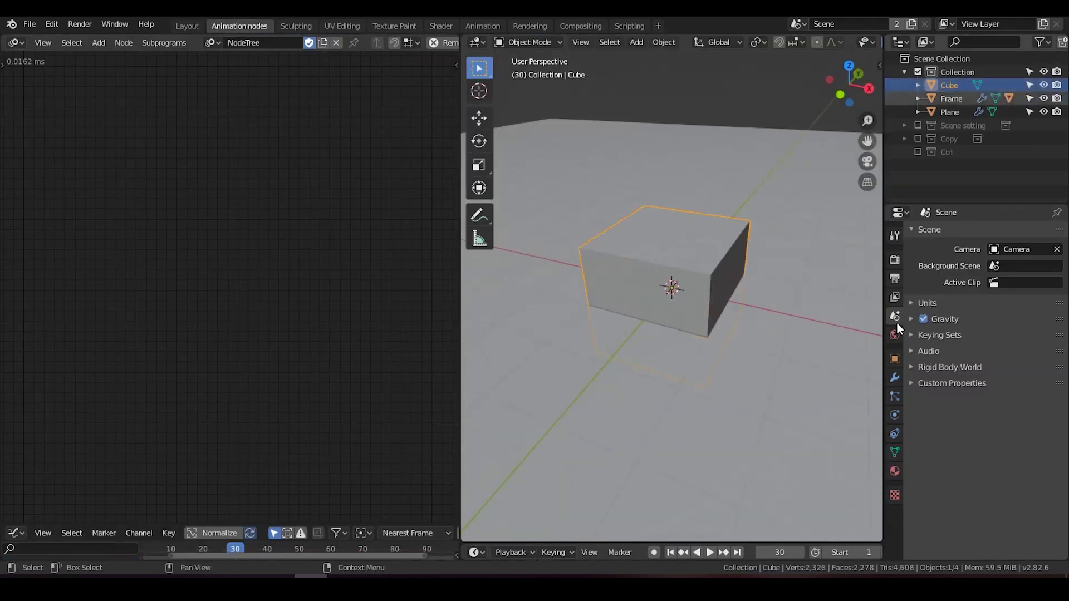
Rename the Cube's material to Cube.
{"action": "left_click", "coordinate": [894, 472]}
{"action": "left_click", "coordinate": [967, 289]}
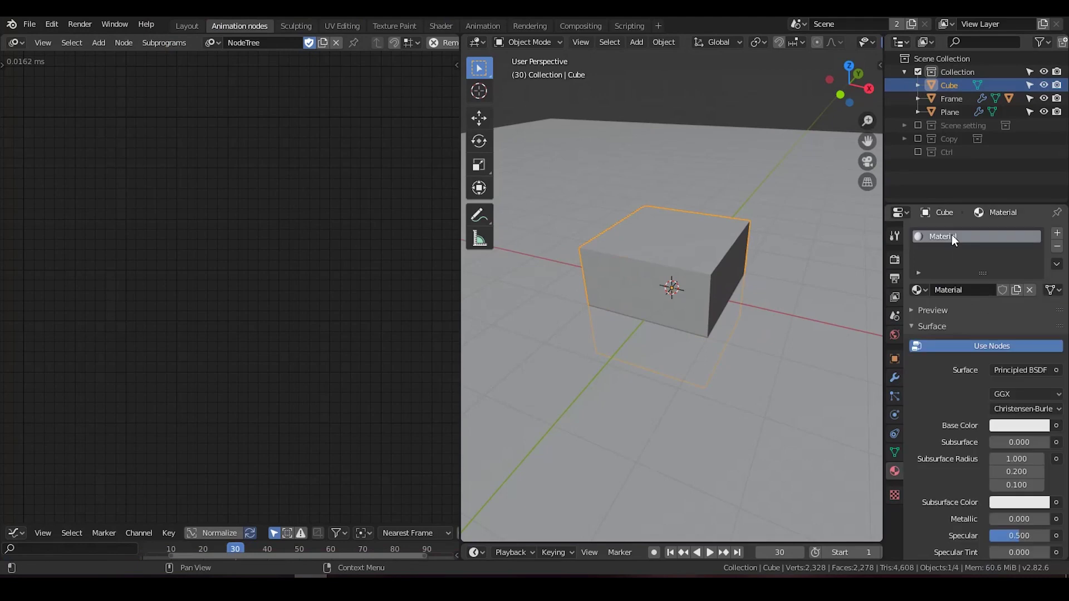
{"action": "type", "text": "be"}
{"action": "key", "text": "Return"}
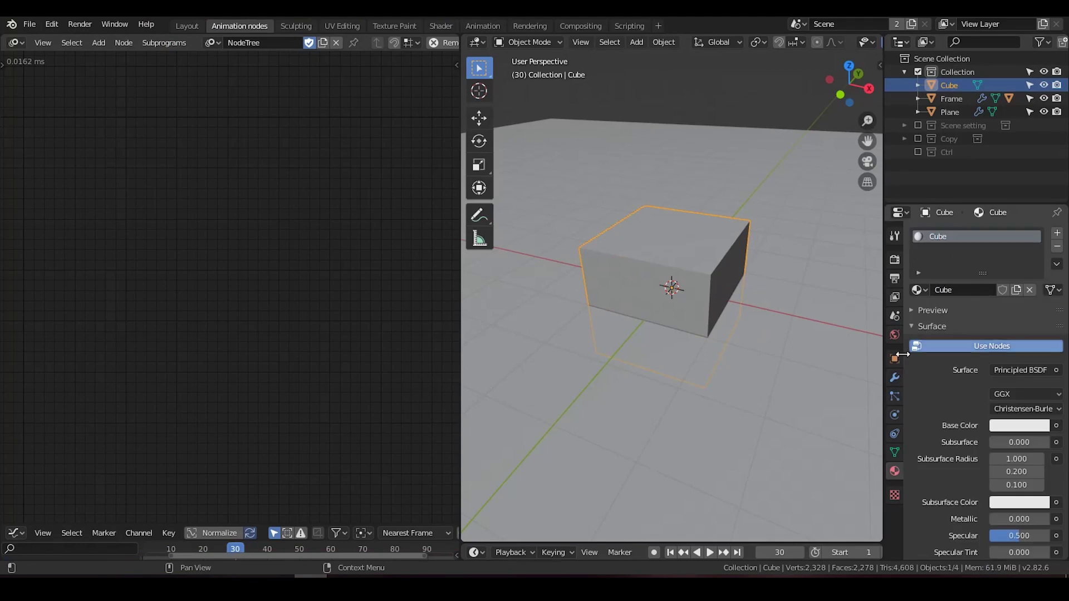
Add a Bevel modifier with 4 segments to the Cube.
{"action": "left_click", "coordinate": [893, 379]}
{"action": "left_click", "coordinate": [927, 236]}
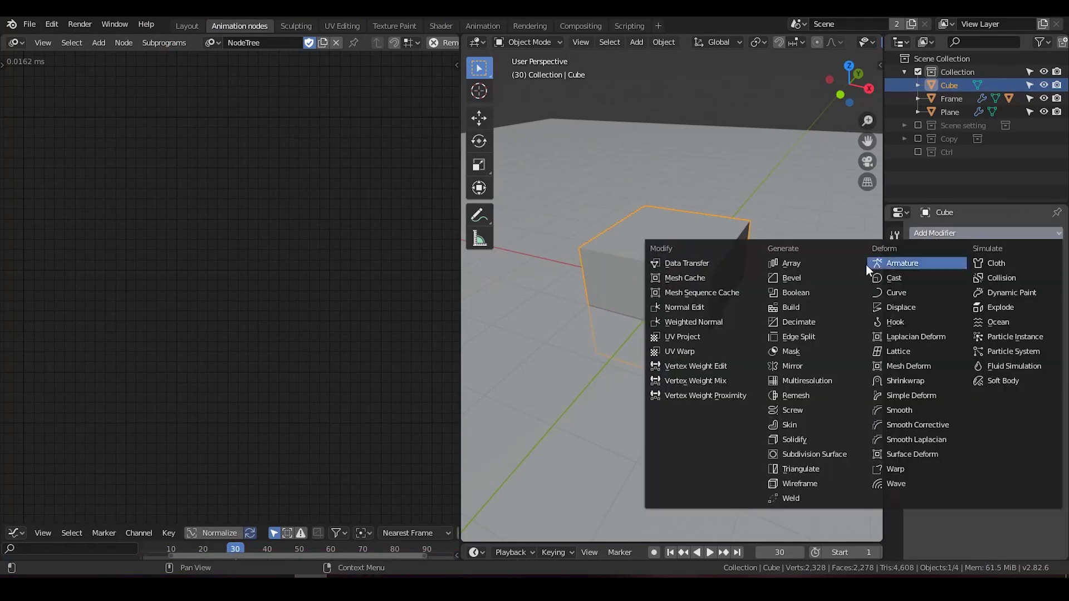
{"action": "left_click", "coordinate": [818, 274]}
{"action": "left_click", "coordinate": [1055, 365]}
{"action": "left_click", "coordinate": [1055, 365]}
{"action": "left_click", "coordinate": [1055, 365]}
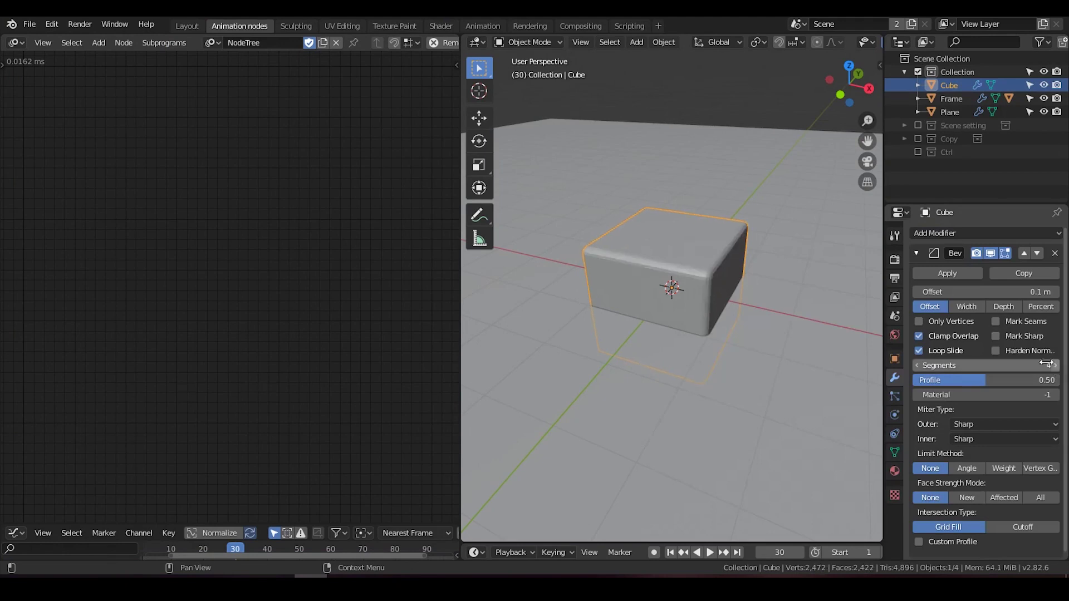
{"action": "scroll", "coordinate": [653, 269], "scroll_direction": "up", "scroll_amount": 1}
{"action": "scroll", "coordinate": [602, 290], "scroll_direction": "down", "scroll_amount": 1}
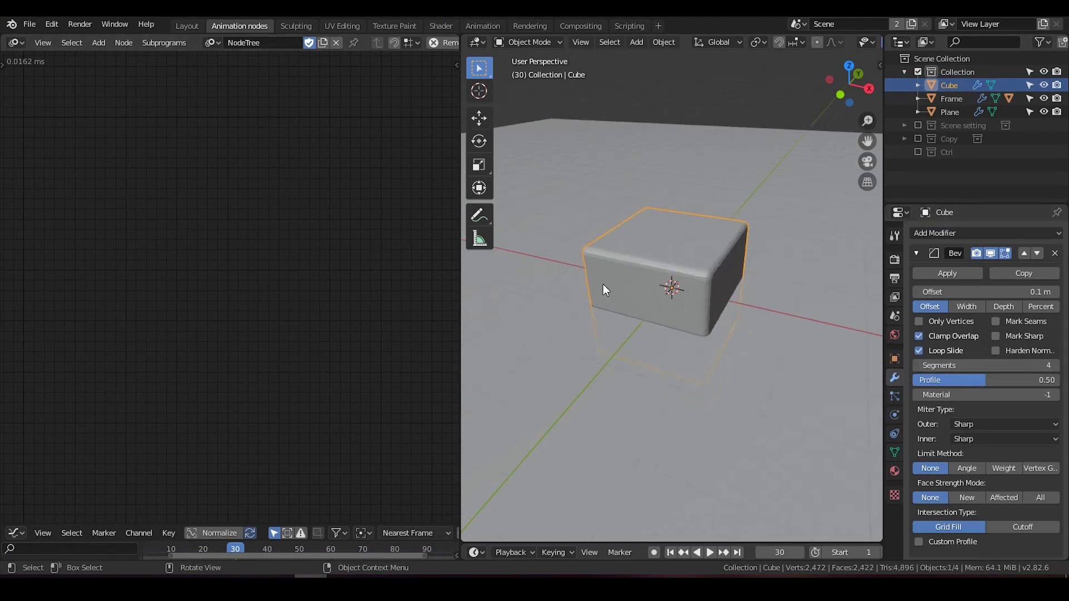
Add a Distribute Matrices node to the empty node tree.
{"action": "key", "text": "ctrl+a"}
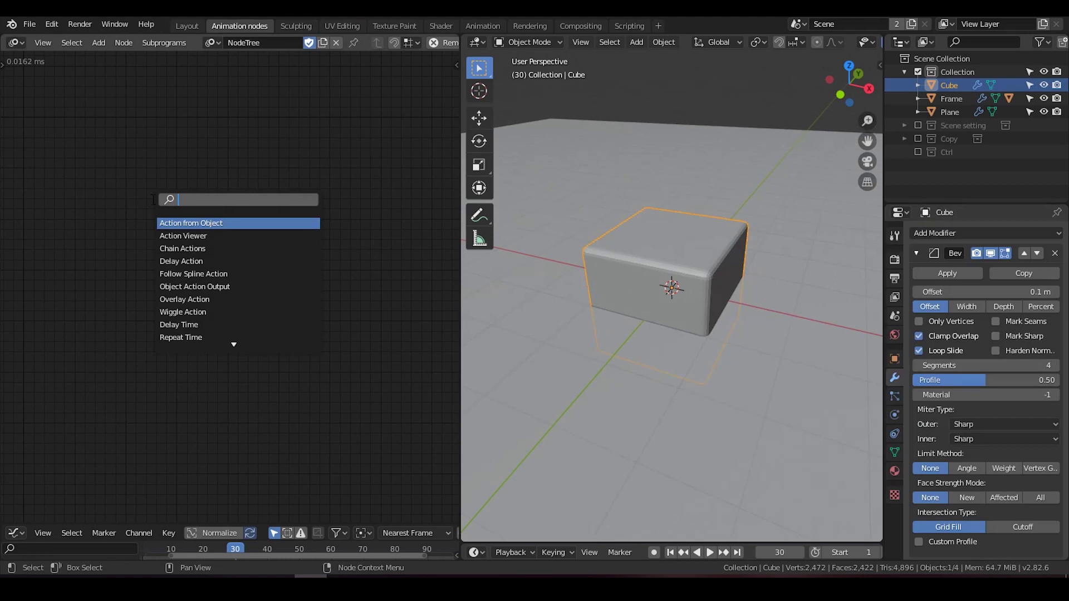
{"action": "type", "text": "distribute"}
{"action": "key", "text": "Return"}
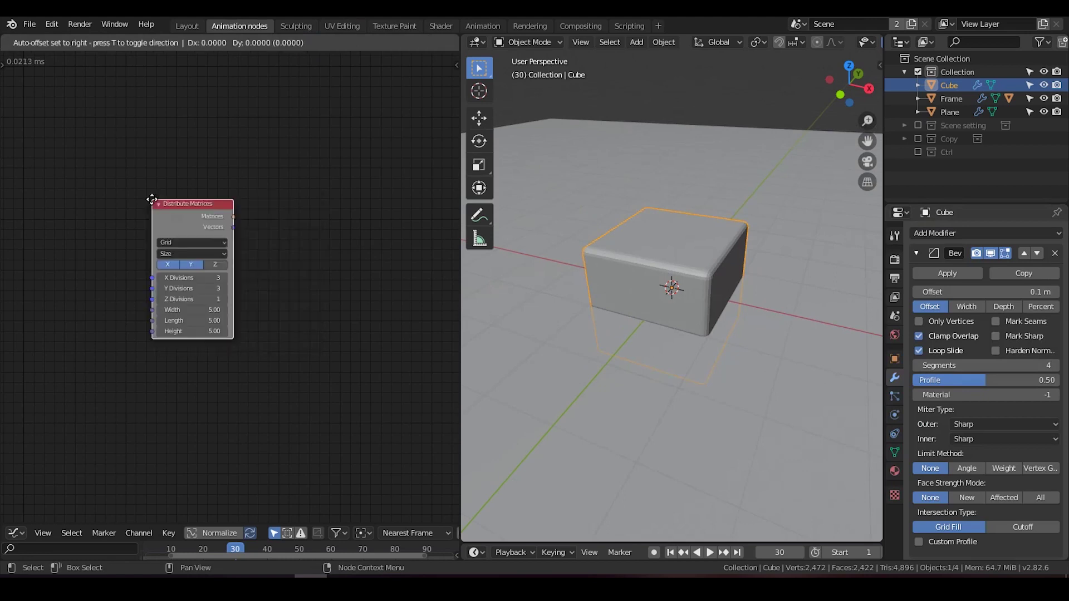
{"action": "left_click", "coordinate": [153, 199]}
Add an Object Instancer node to the node tree.
{"action": "key", "text": "ctrl+a"}
{"action": "type", "text": "object ins"}
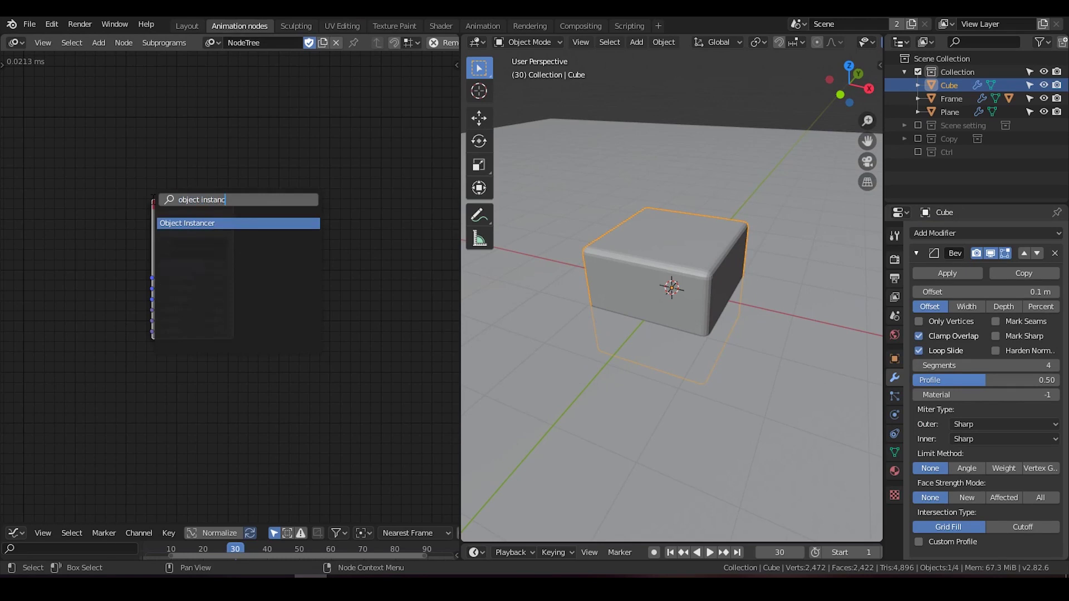
{"action": "key", "text": "Return"}
{"action": "left_click", "coordinate": [152, 199]}
Add an Object Matrix Output node and place it beyond the other two nodes.
{"action": "key", "text": "ctrl+a"}
{"action": "type", "text": "o"}
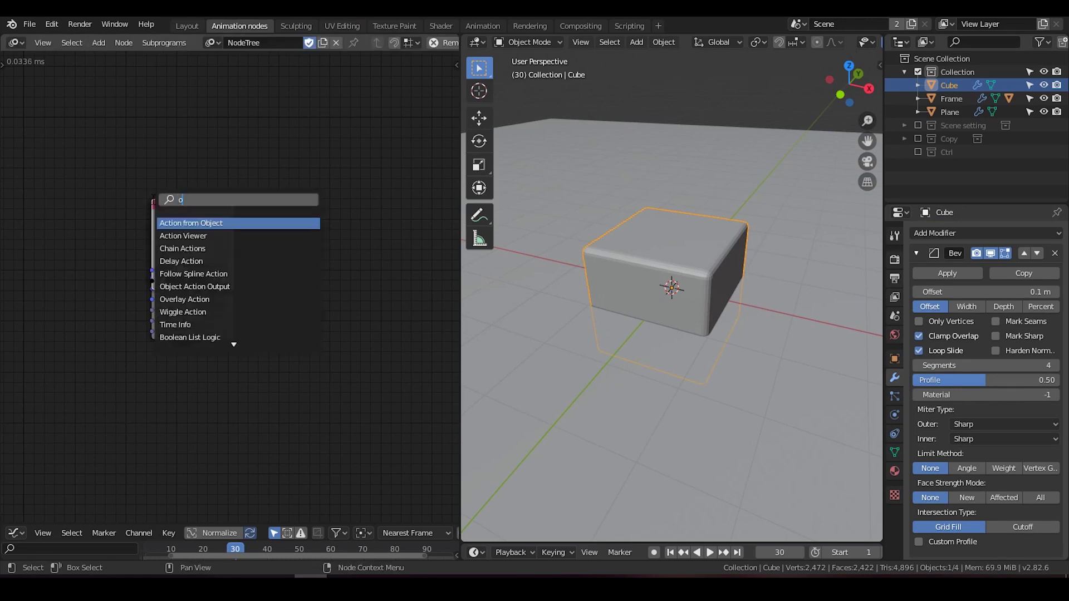
{"action": "type", "text": "bject matri"}
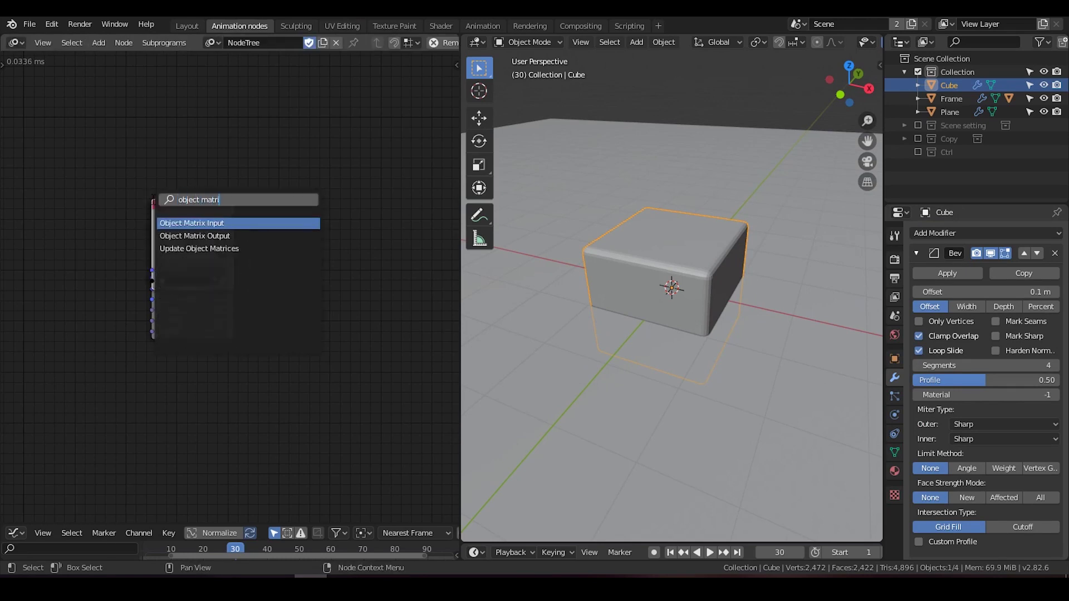
{"action": "type", "text": "x"}
{"action": "key", "text": "Down"}
{"action": "key", "text": "Return"}
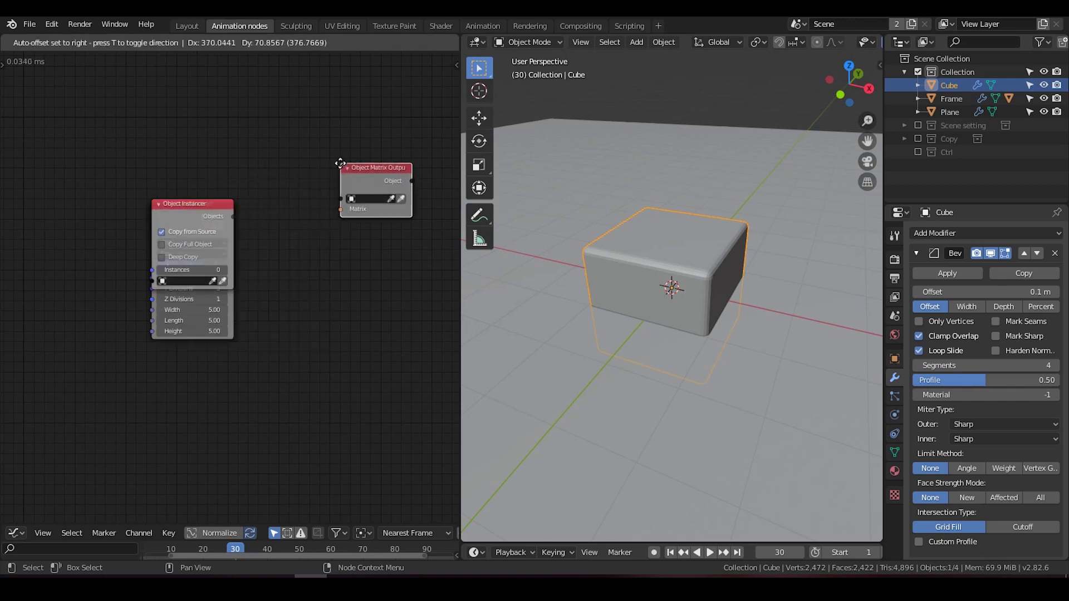
{"action": "left_click", "coordinate": [361, 178]}
Spread the overlapping Distribute Matrices and Object Instancer nodes apart, and collapse the Cube's Bevel settings.
{"action": "left_click_drag", "start_coordinate": [172, 221], "coordinate": [92, 222]}
{"action": "left_click_drag", "start_coordinate": [261, 140], "coordinate": [232, 140]}
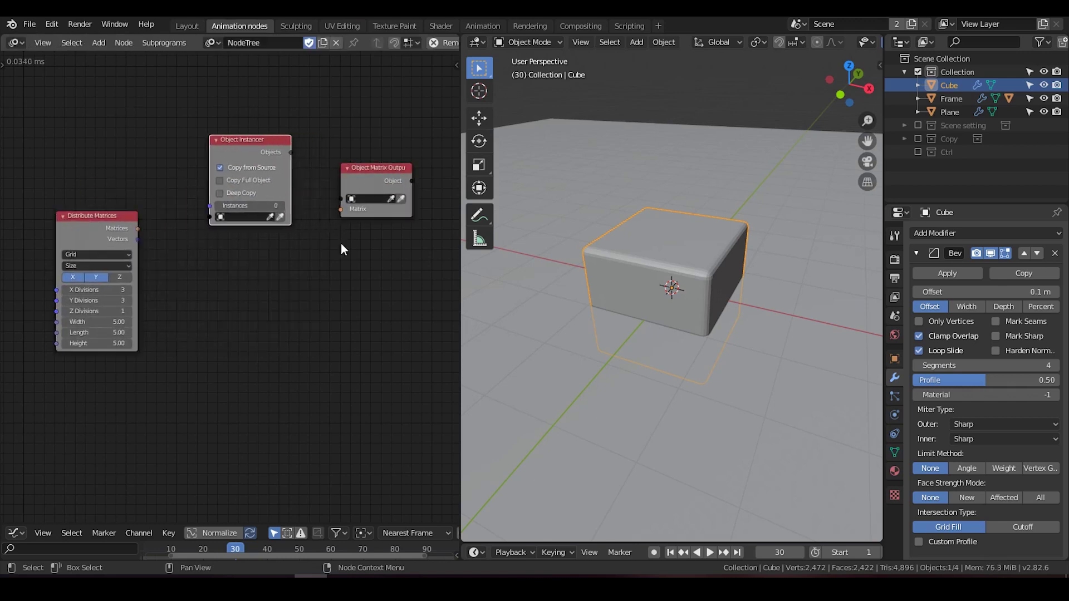
{"action": "left_click", "coordinate": [915, 254]}
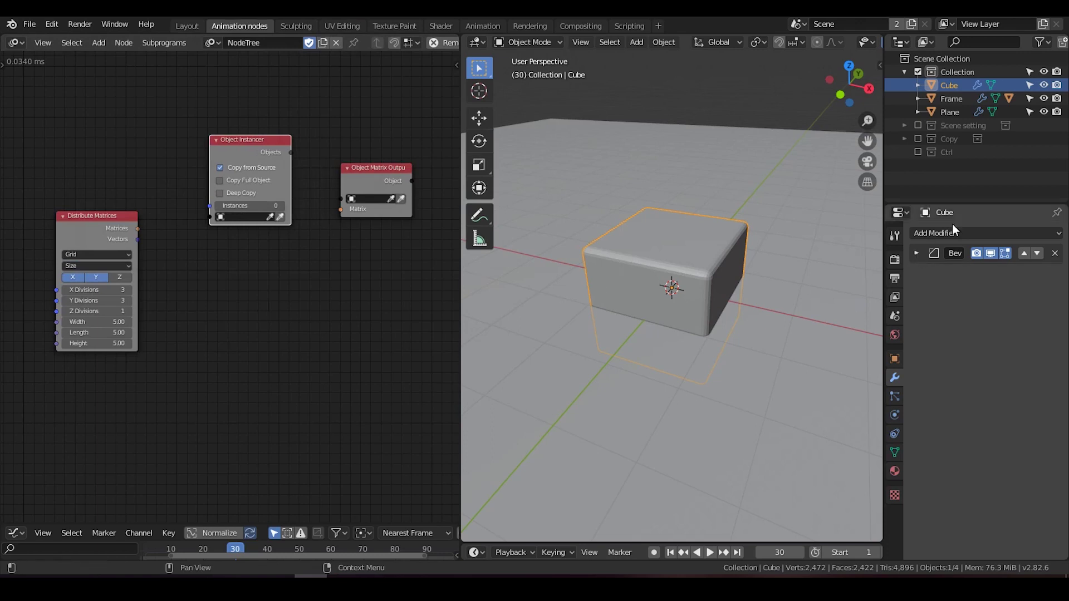
Link the Matrices output to the Object Instancer's Instances input, and its Objects output to the Object Matrix Output, spacing the nodes apart.
{"action": "left_click_drag", "start_coordinate": [137, 228], "coordinate": [209, 205]}
{"action": "left_click_drag", "start_coordinate": [106, 221], "coordinate": [62, 219]}
{"action": "left_click_drag", "start_coordinate": [169, 184], "coordinate": [147, 197]}
{"action": "left_click_drag", "start_coordinate": [366, 174], "coordinate": [388, 180]}
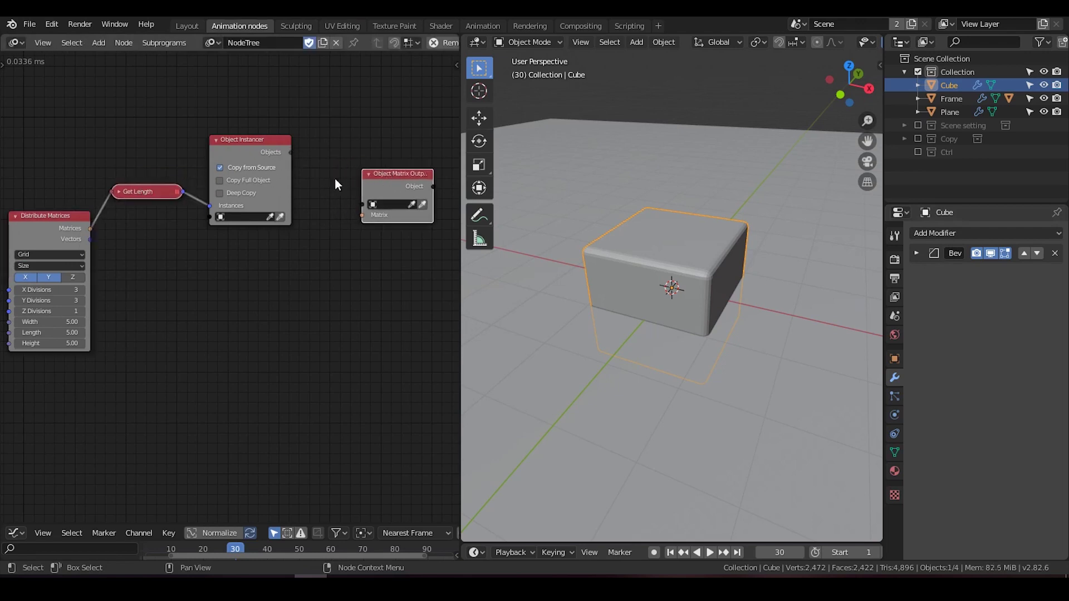
{"action": "left_click_drag", "start_coordinate": [295, 155], "coordinate": [362, 203]}
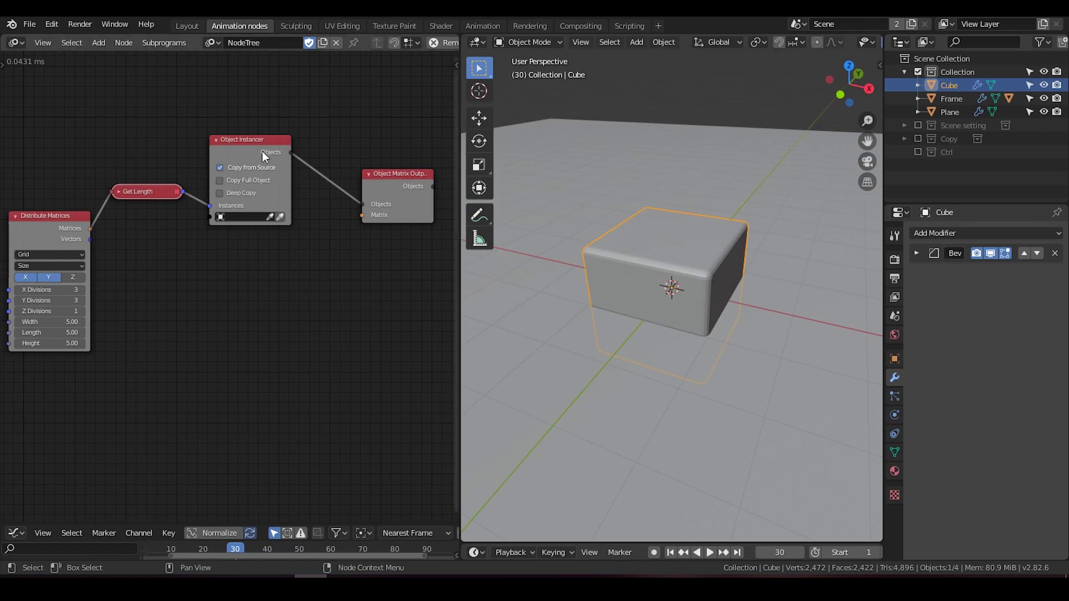
Enable Copy Full Object and Deep Copy on the Object Instancer and assign the Cube as its source object.
{"action": "middle_click_drag", "start_coordinate": [184, 264], "coordinate": [198, 261]}
{"action": "scroll", "coordinate": [233, 261], "scroll_direction": "up", "scroll_amount": 1}
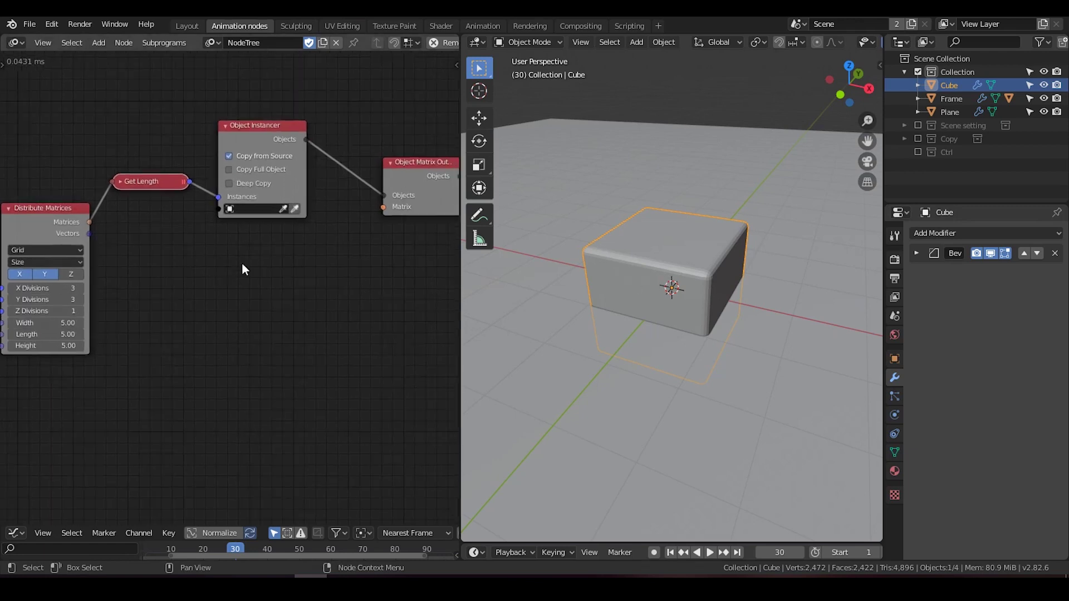
{"action": "left_click", "coordinate": [232, 171]}
{"action": "left_click", "coordinate": [227, 184]}
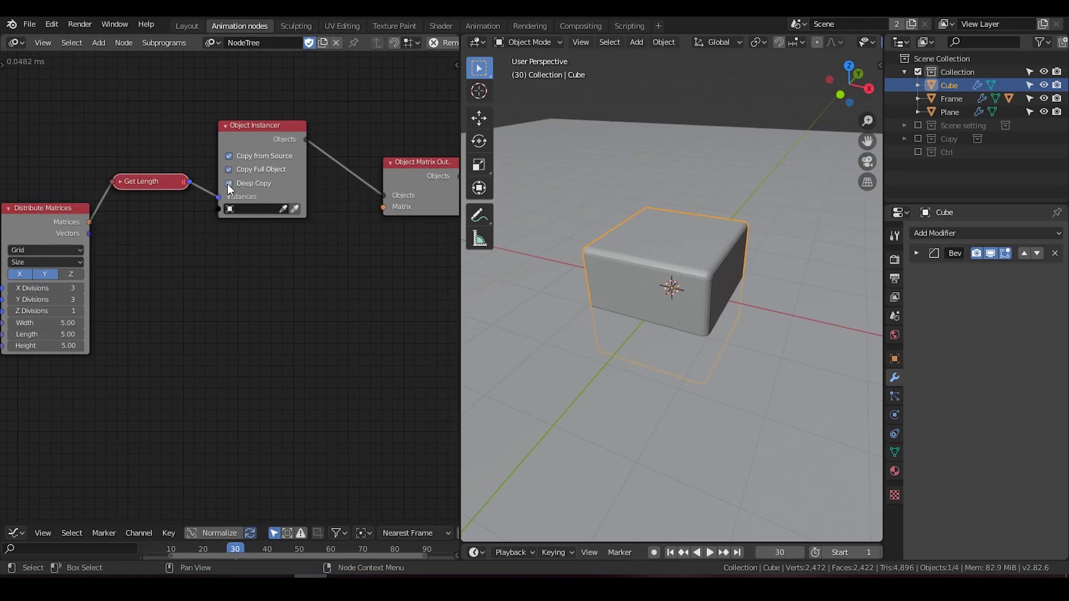
{"action": "left_click", "coordinate": [294, 208]}
{"action": "scroll", "coordinate": [270, 267], "scroll_direction": "up", "scroll_amount": 1}
{"action": "middle_click_drag", "start_coordinate": [271, 271], "coordinate": [317, 250]}
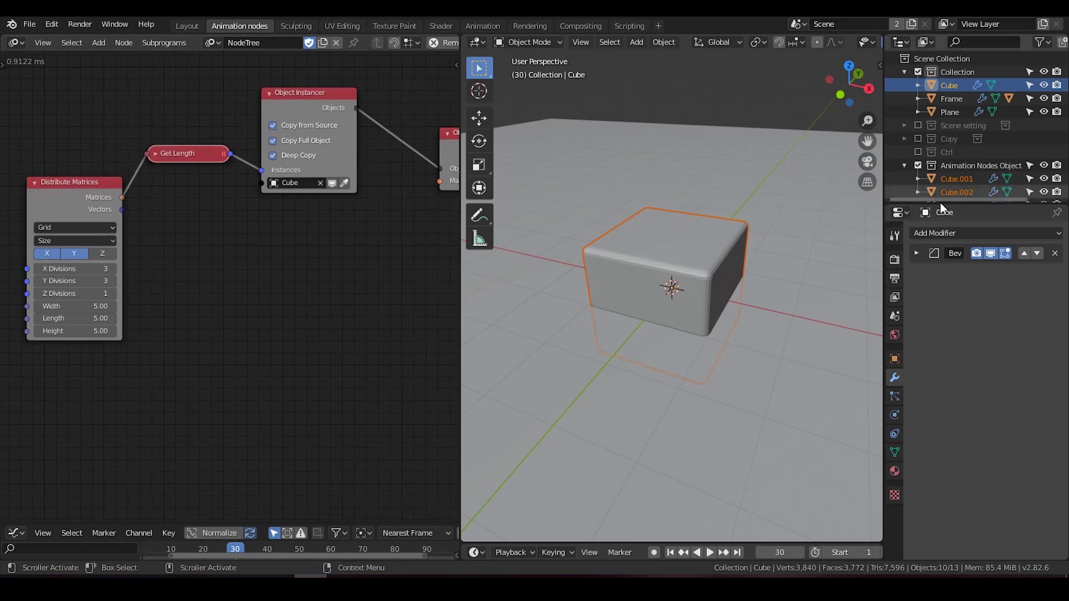
Enlarge the Outliner to show the generated cube instances and hide the original Cube.
{"action": "left_click_drag", "start_coordinate": [940, 203], "coordinate": [940, 287]}
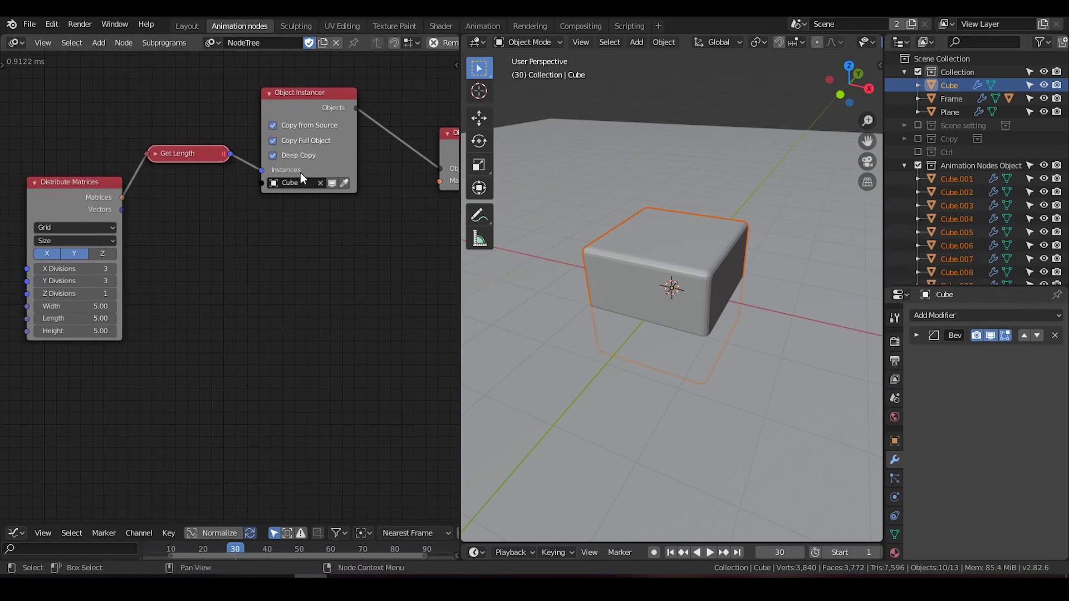
{"action": "middle_click_drag", "start_coordinate": [300, 173], "coordinate": [372, 150]}
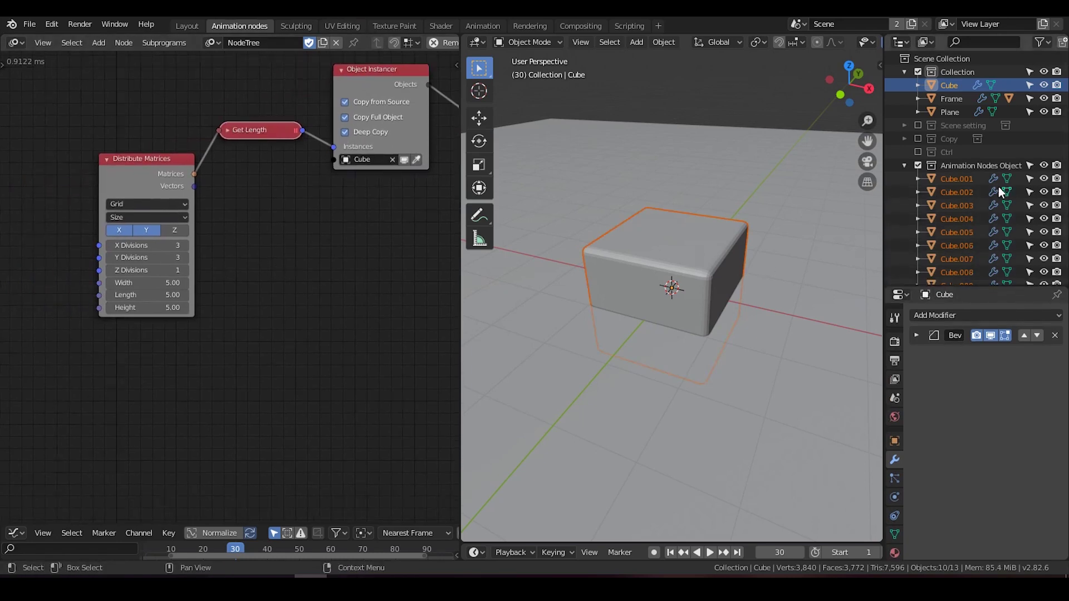
{"action": "scroll", "coordinate": [951, 190], "scroll_direction": "down", "scroll_amount": 1}
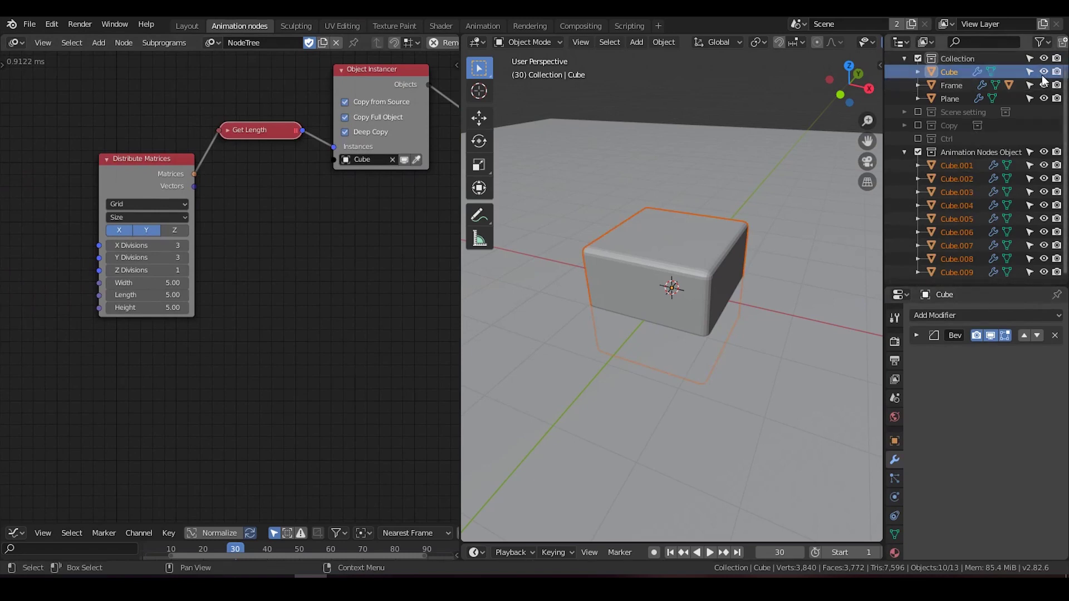
Link the Matrices output of Distribute Matrices to the matrix input of the Object Matrix Output node.
{"action": "middle_click_drag", "start_coordinate": [196, 174], "coordinate": [116, 165]}
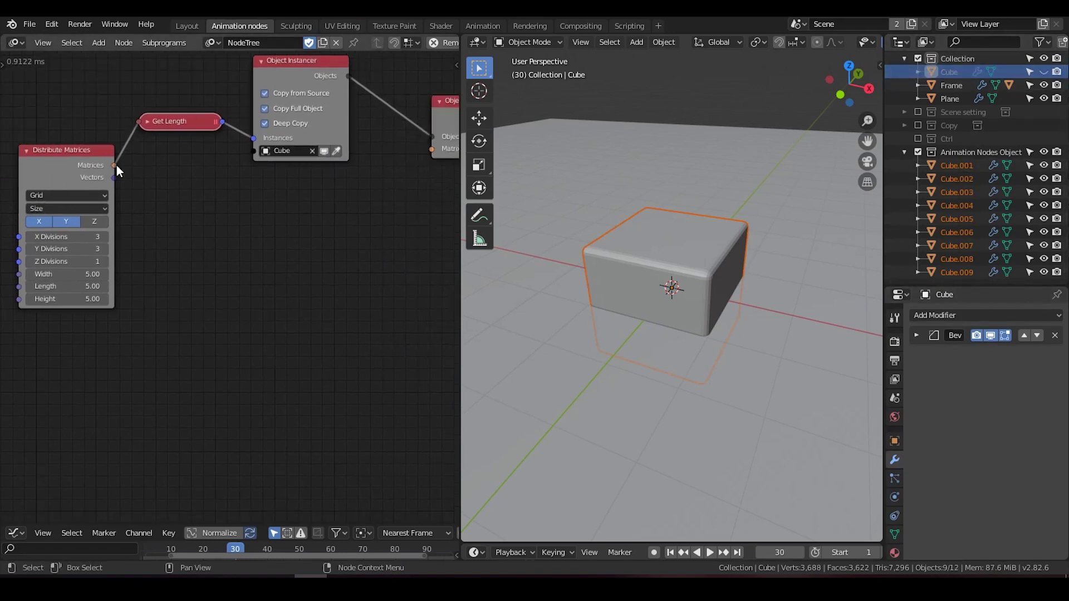
{"action": "left_click_drag", "start_coordinate": [115, 164], "coordinate": [429, 149]}
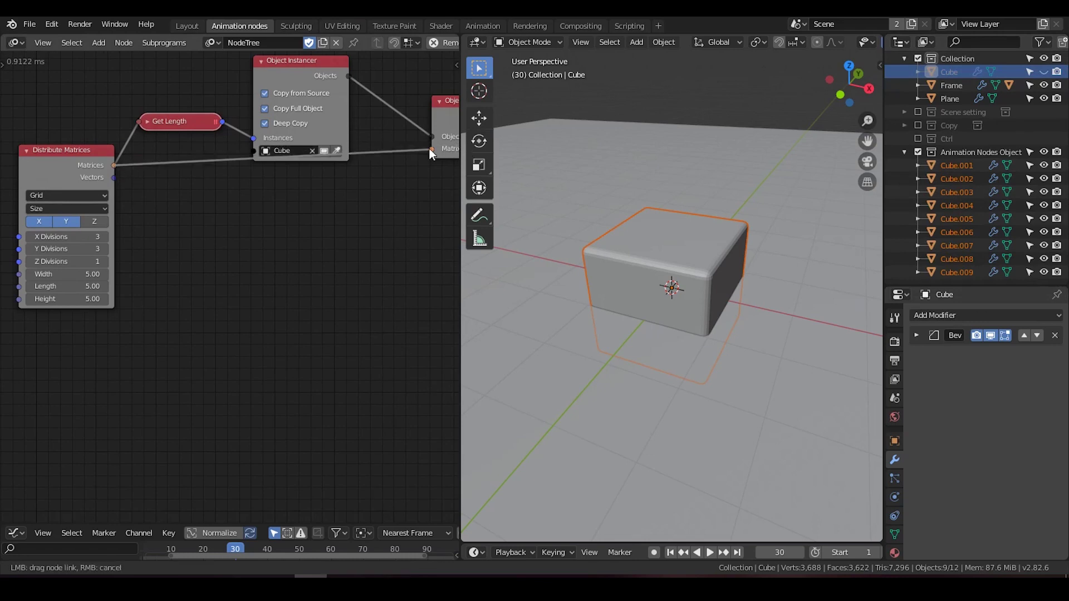
{"action": "middle_click_drag", "start_coordinate": [696, 275], "coordinate": [657, 265]}
Add a Float Input node and link it to the Width and Length inputs of Distribute Matrices.
{"action": "middle_click_drag", "start_coordinate": [122, 270], "coordinate": [379, 260]}
{"action": "scroll", "coordinate": [367, 259], "scroll_direction": "up", "scroll_amount": 3}
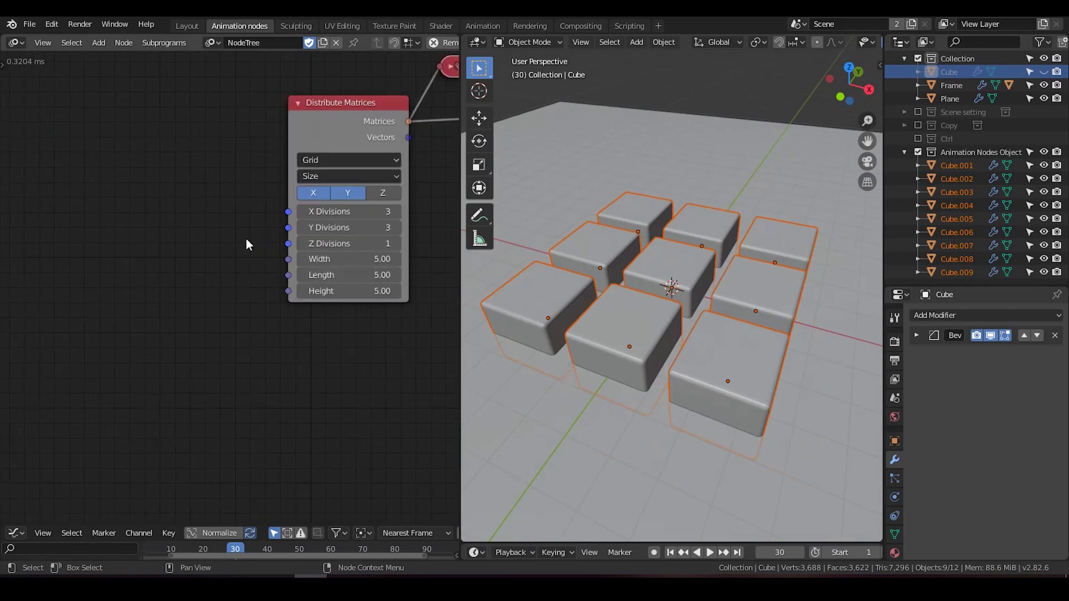
{"action": "key", "text": "ctrl+a"}
{"action": "type", "text": "float"}
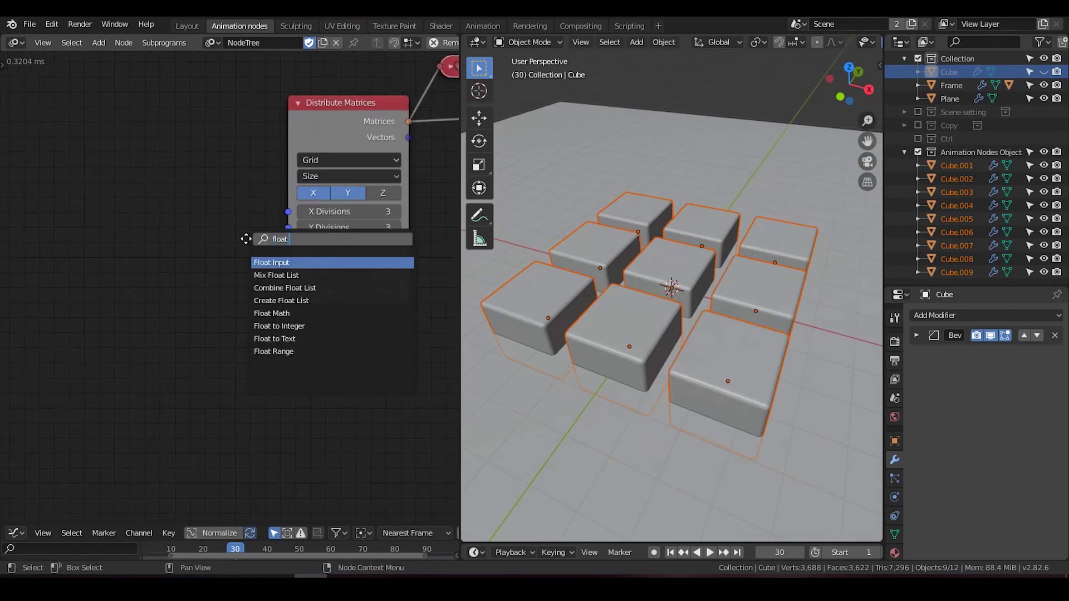
{"action": "key", "text": "Return"}
{"action": "left_click", "coordinate": [179, 252]}
{"action": "left_click_drag", "start_coordinate": [195, 274], "coordinate": [288, 259]}
{"action": "left_click_drag", "start_coordinate": [196, 273], "coordinate": [292, 275]}
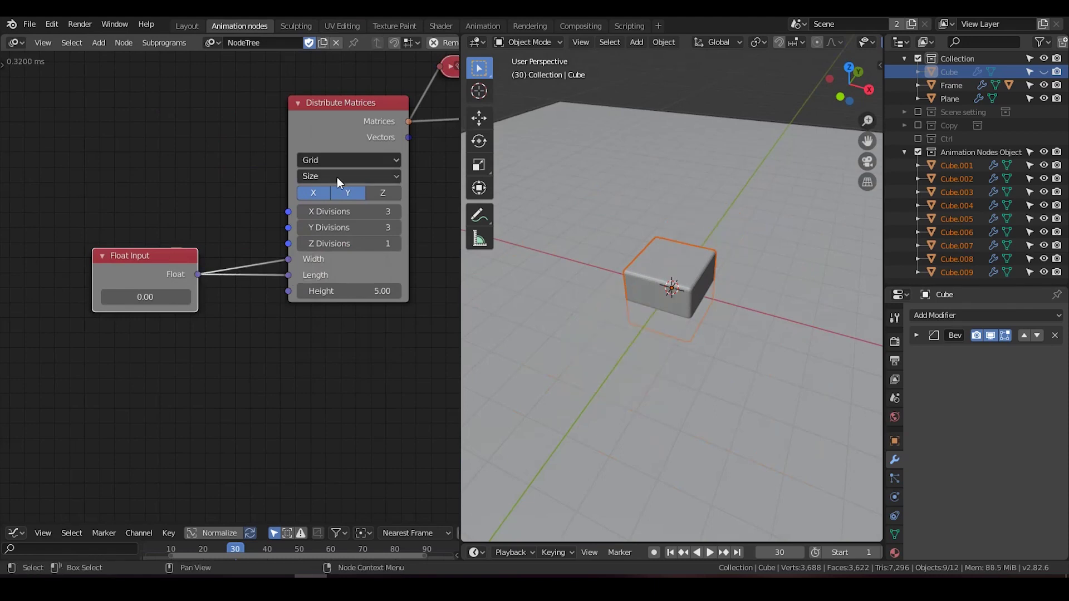
Switch the grid distribution to Step and link a Float Input value of 2 to X Distance and Y Distance.
{"action": "left_click", "coordinate": [338, 176]}
{"action": "left_click", "coordinate": [341, 195]}
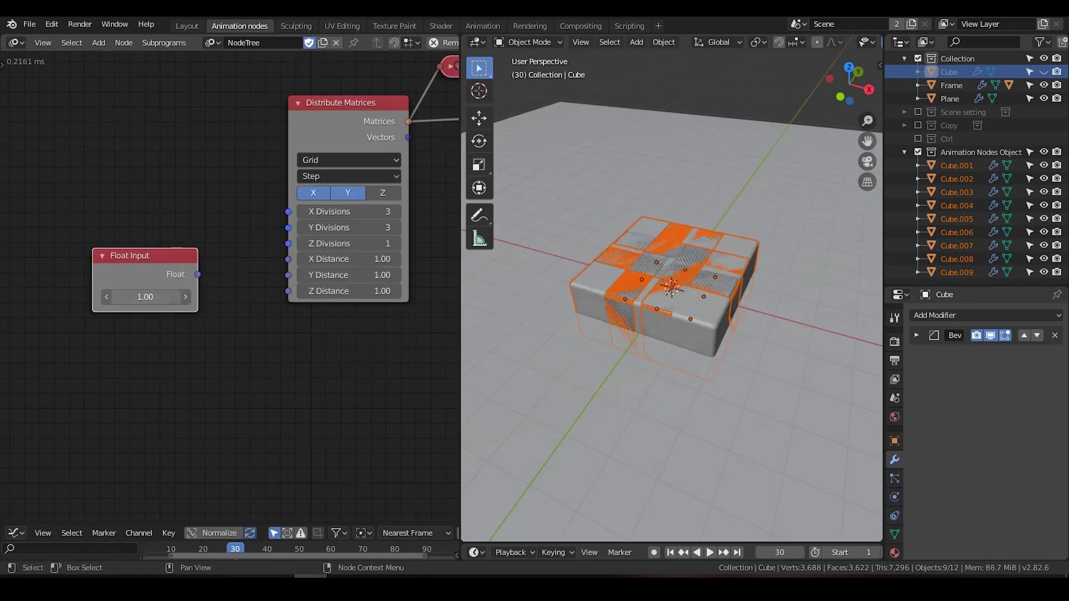
{"action": "left_click", "coordinate": [160, 294]}
{"action": "type", "text": "2"}
{"action": "key", "text": "Return"}
{"action": "left_click_drag", "start_coordinate": [198, 274], "coordinate": [290, 274]}
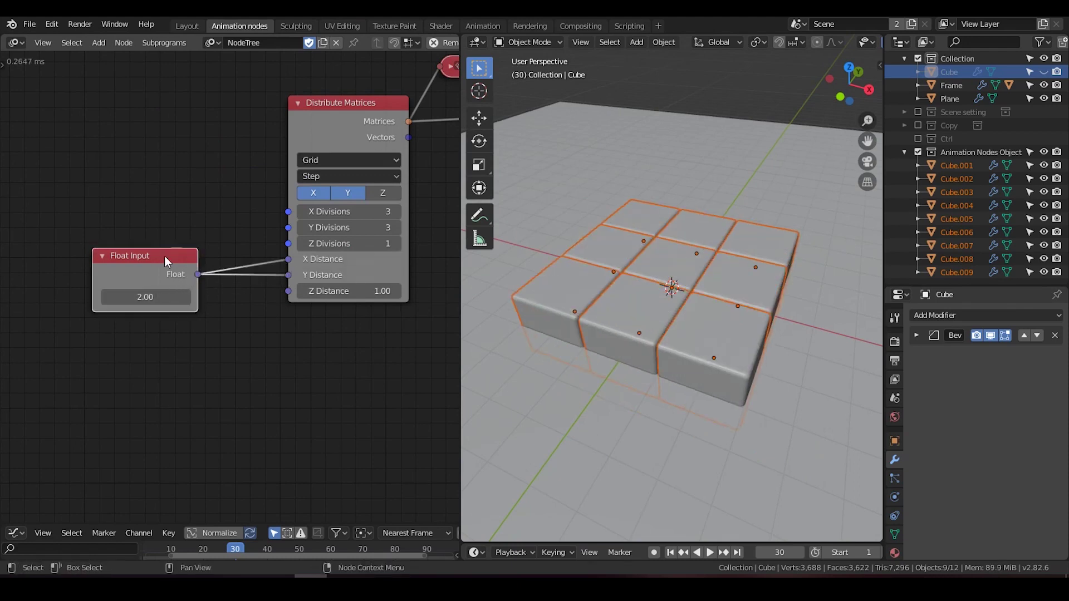
Add an Integer Input node with value 3 and link it to X Divisions and Y Divisions of Distribute Matrices.
{"action": "left_click_drag", "start_coordinate": [165, 255], "coordinate": [204, 267]}
{"action": "key", "text": "ctrl+a"}
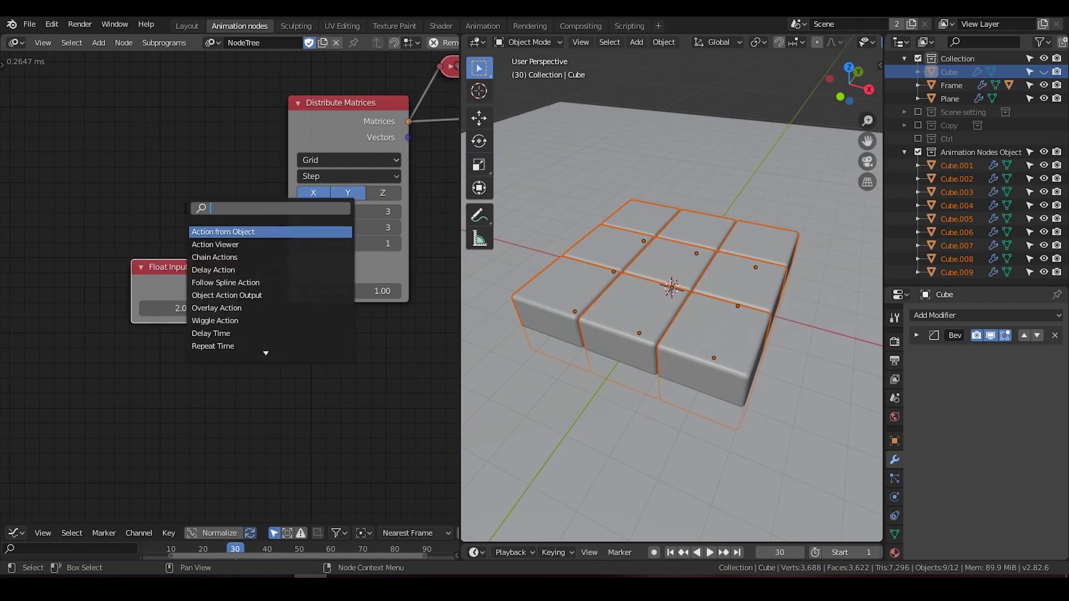
{"action": "type", "text": "integer"}
{"action": "key", "text": "Return"}
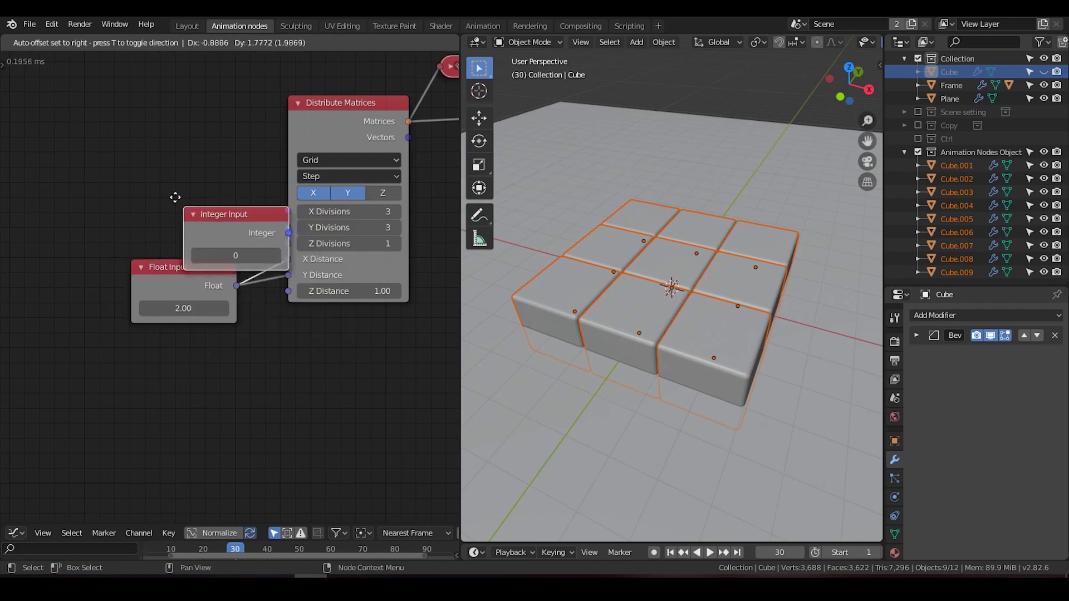
{"action": "left_click_drag", "start_coordinate": [242, 208], "coordinate": [287, 227]}
{"action": "key", "text": "Return"}
Move the Distribute Matrices node lower, clear of the Get Length and Object Instancer nodes.
{"action": "middle_click_drag", "start_coordinate": [288, 341], "coordinate": [142, 326]}
{"action": "scroll", "coordinate": [286, 298], "scroll_direction": "down", "scroll_amount": 4}
{"action": "middle_click_drag", "start_coordinate": [286, 298], "coordinate": [196, 294]}
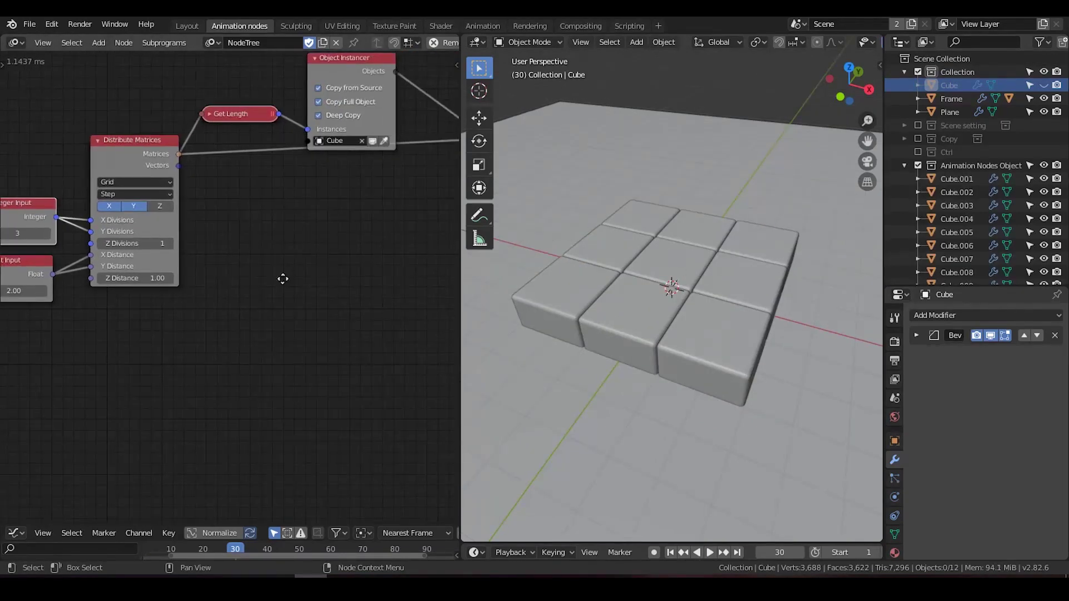
{"action": "scroll", "coordinate": [282, 279], "scroll_direction": "down", "scroll_amount": 2, "text": "ctrl"}
{"action": "left_click_drag", "start_coordinate": [137, 147], "coordinate": [144, 211]}
{"action": "scroll", "coordinate": [434, 240], "scroll_direction": "down", "scroll_amount": 2, "text": "ctrl"}
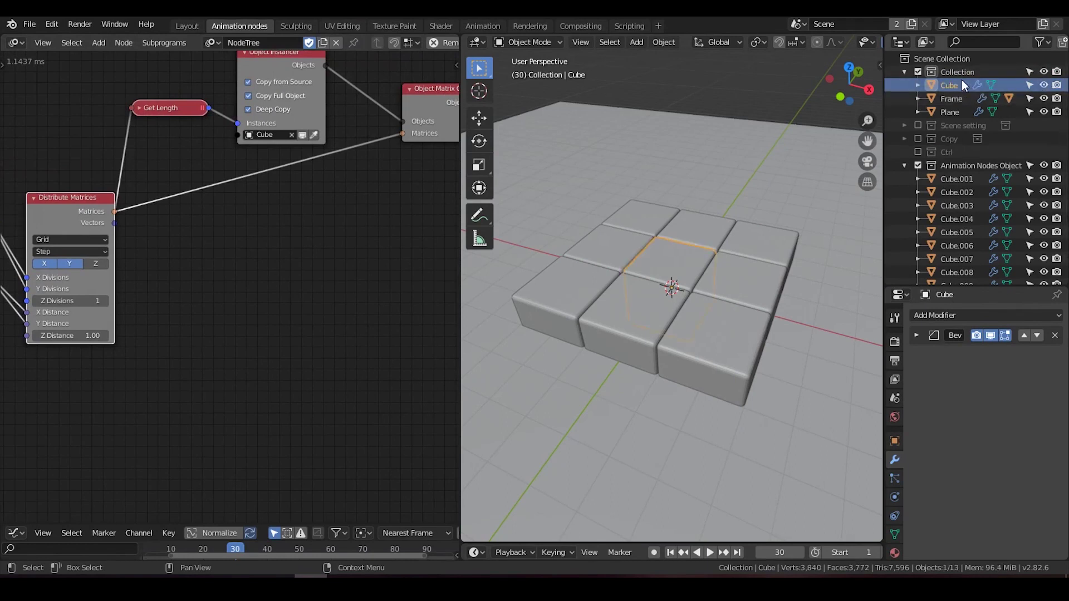
Try scaling down the source Cube's mesh in Edit Mode, undo the resize and return to Object Mode.
{"action": "key", "text": "Tab"}
{"action": "key", "text": "s"}
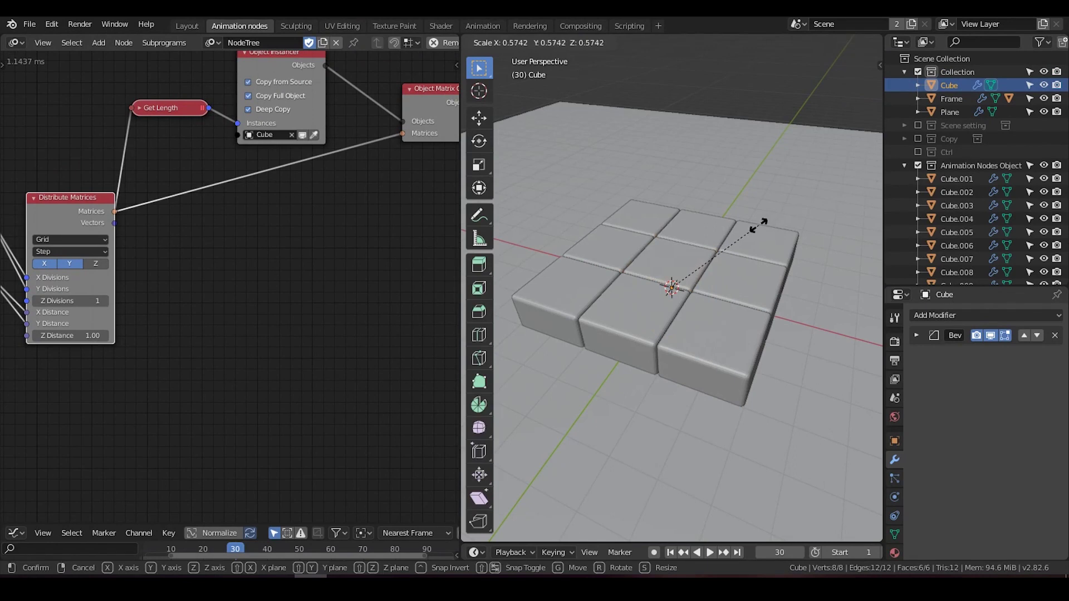
{"action": "left_click", "coordinate": [757, 226]}
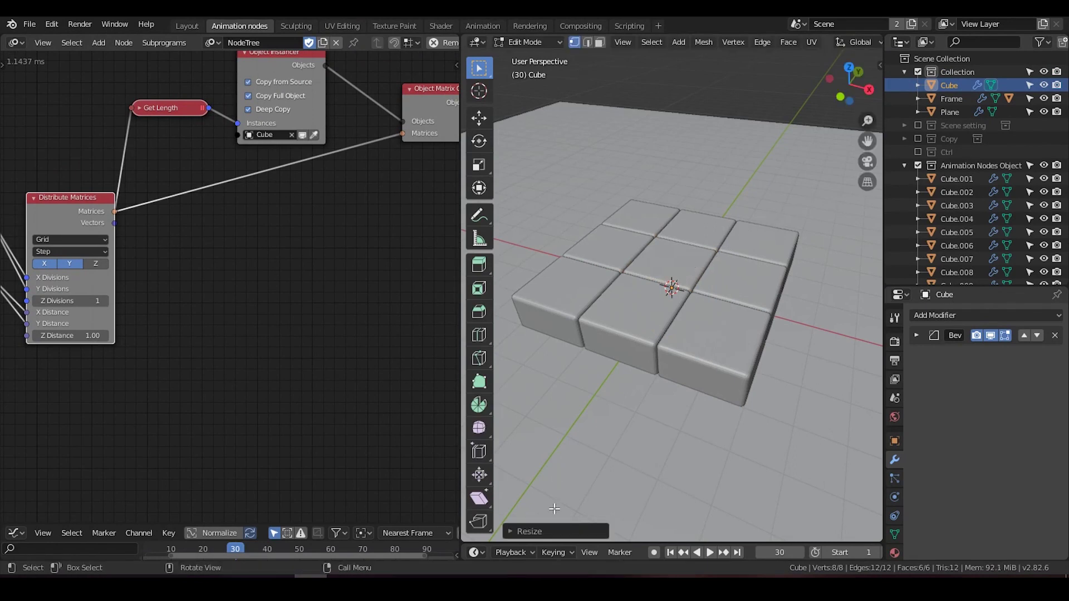
{"action": "key", "text": "ctrl+z"}
{"action": "key", "text": "Tab"}
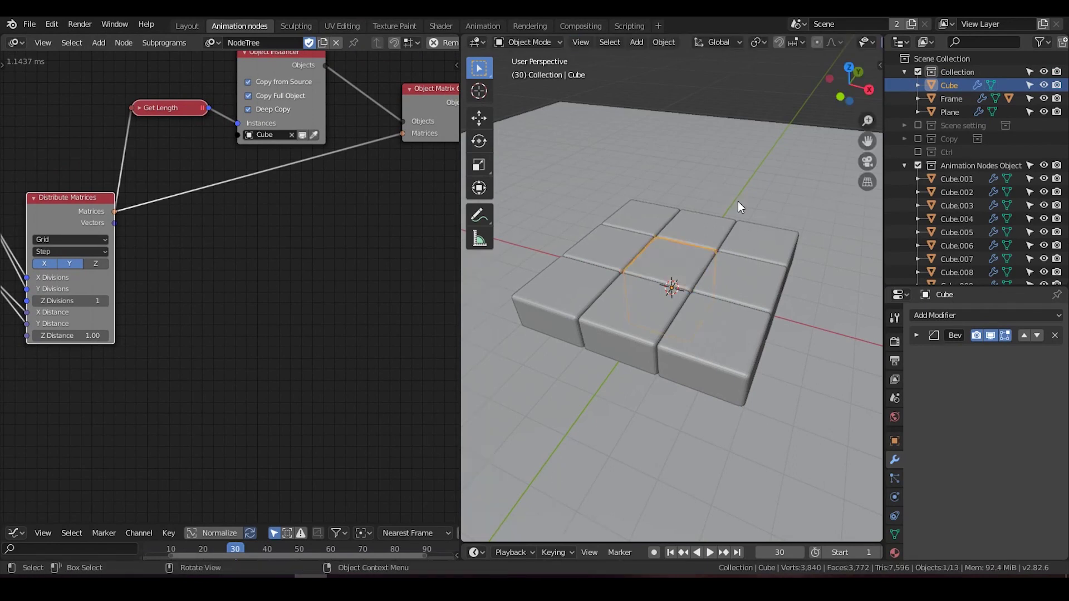
Lower the Object Matrix Output node, insert an Offset Matrices node into its matrices link, and enable only Scale on it.
{"action": "middle_click_drag", "start_coordinate": [438, 119], "coordinate": [427, 120]}
{"action": "left_click_drag", "start_coordinate": [431, 131], "coordinate": [449, 215]}
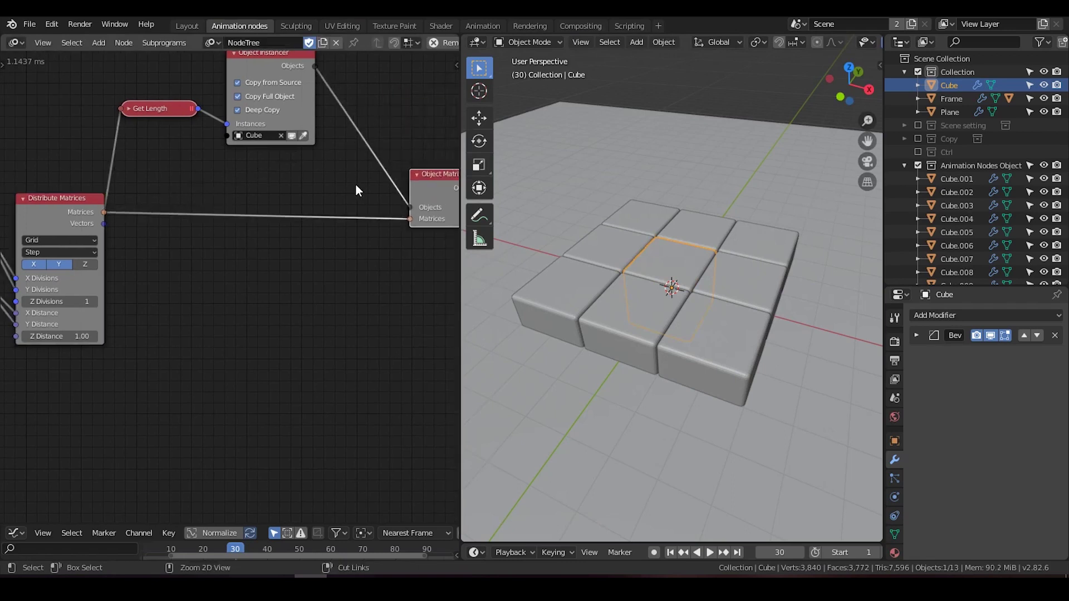
{"action": "key", "text": "ctrl+a"}
{"action": "type", "text": "offset"}
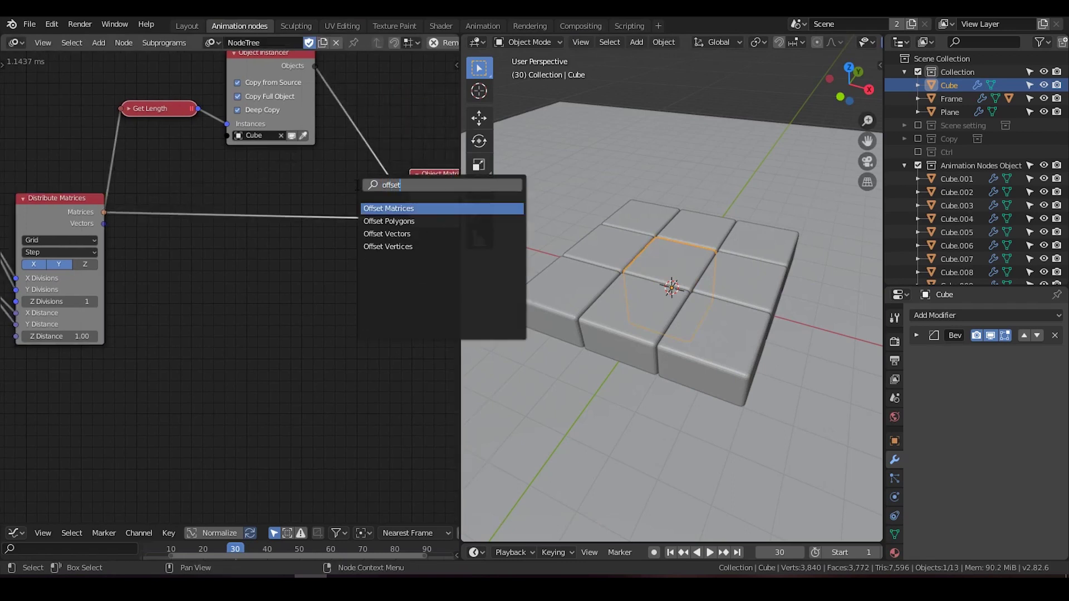
{"action": "key", "text": "Return"}
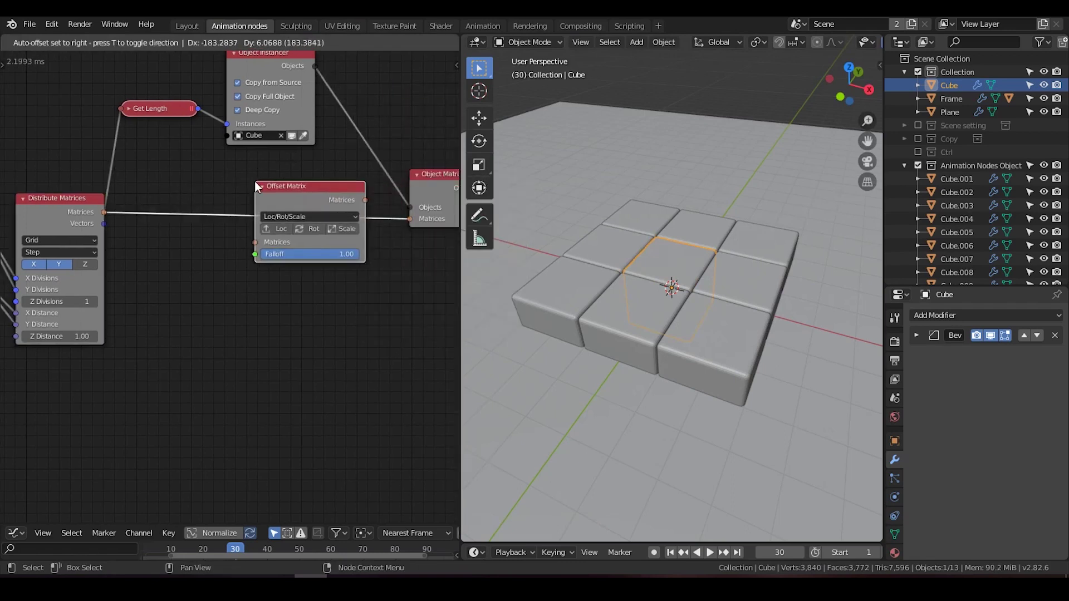
{"action": "left_click", "coordinate": [312, 234]}
{"action": "left_click", "coordinate": [338, 227]}
Add a Vector from Value node, link it to the Offset Matrix node's Scale input, and set its value to 0.5.
{"action": "middle_click_drag", "start_coordinate": [328, 260], "coordinate": [328, 243]}
{"action": "scroll", "coordinate": [331, 244], "scroll_direction": "up", "scroll_amount": 3}
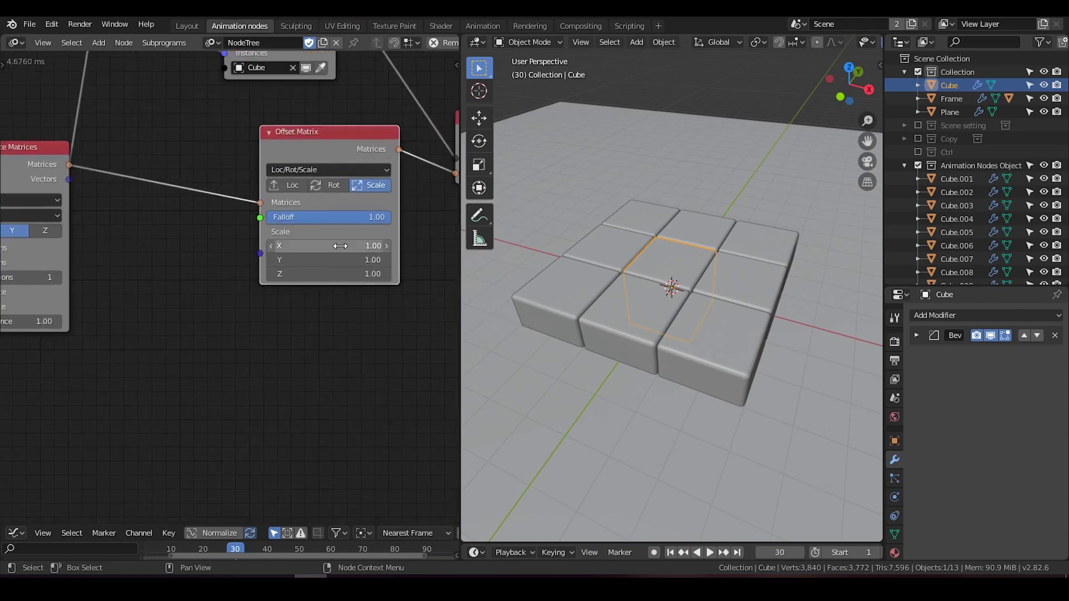
{"action": "key", "text": "ctrl+a"}
{"action": "type", "text": "vector val"}
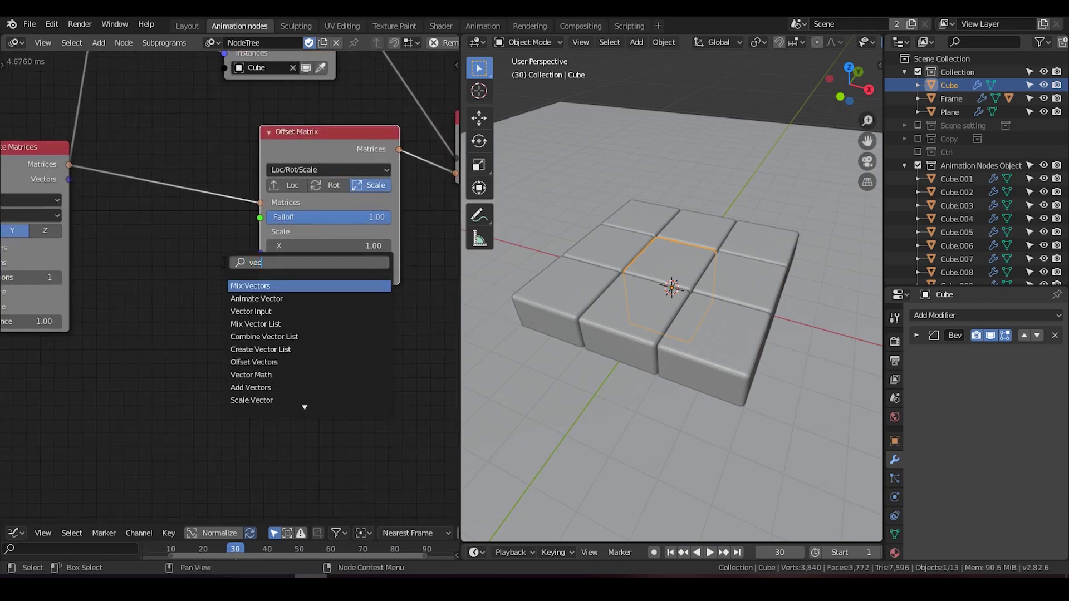
{"action": "key", "text": "Return"}
{"action": "left_click", "coordinate": [89, 221]}
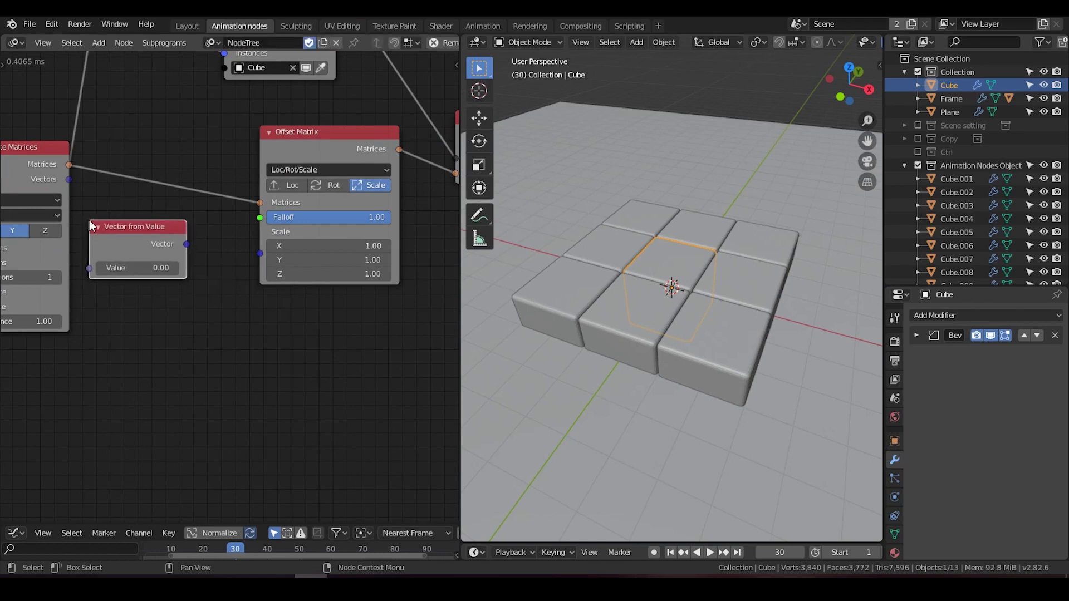
{"action": "left_click_drag", "start_coordinate": [150, 231], "coordinate": [266, 254]}
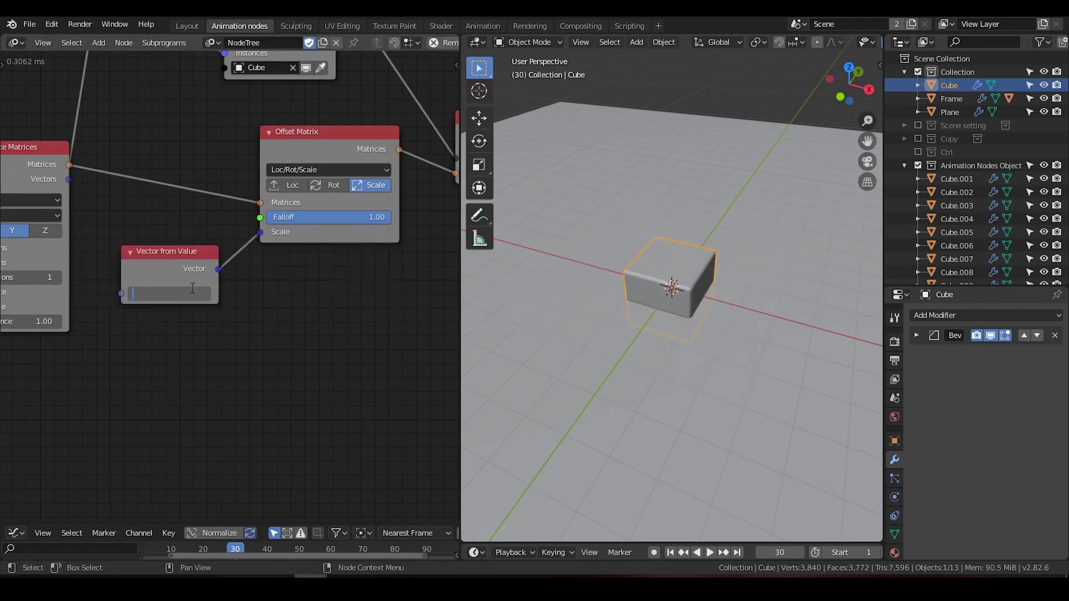
{"action": "type", "text": ".5"}
{"action": "key", "text": "Return"}
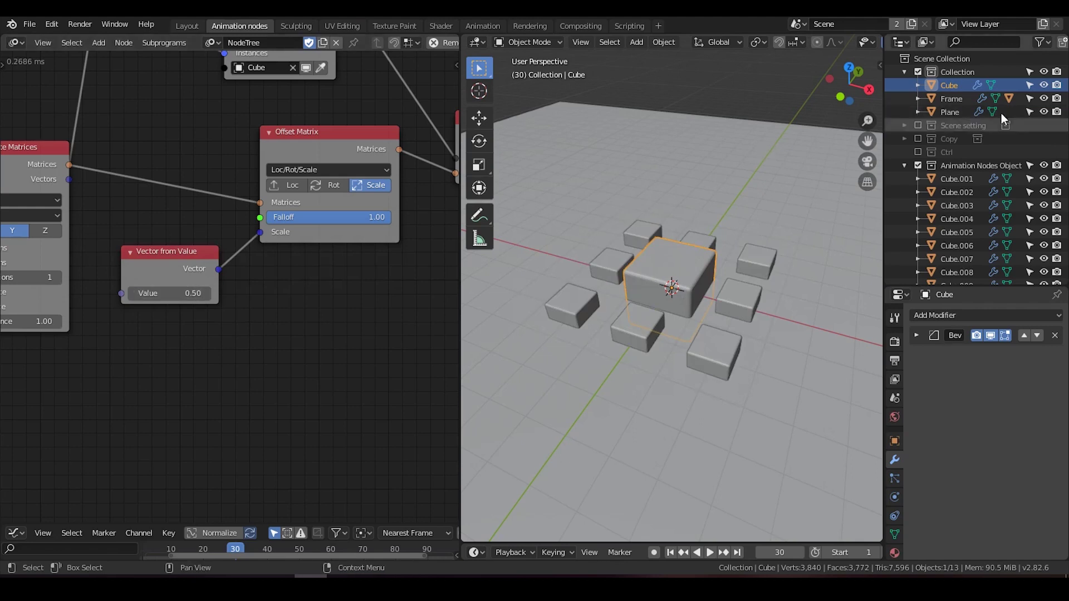
Hide the original Cube and set the Float Input controlling the grid distances to 1.
{"action": "left_click", "coordinate": [1043, 85]}
{"action": "middle_click_drag", "start_coordinate": [216, 246], "coordinate": [420, 213]}
{"action": "scroll", "coordinate": [356, 223], "scroll_direction": "down", "scroll_amount": 1}
{"action": "left_click_drag", "start_coordinate": [84, 209], "coordinate": [86, 252]}
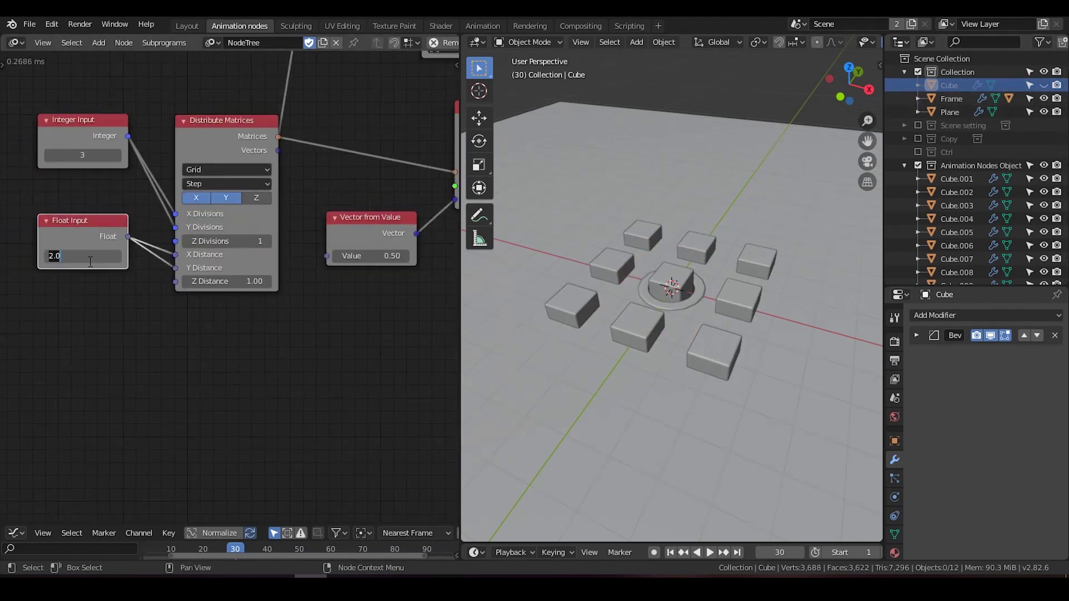
{"action": "type", "text": "1"}
{"action": "key", "text": "Return"}
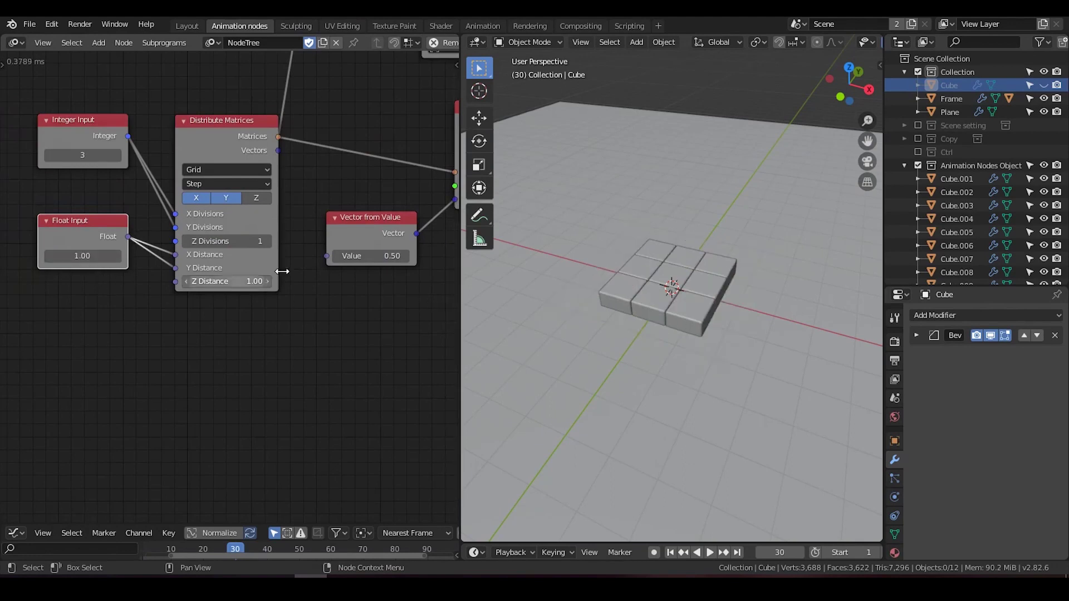
Set the Vector from Value scale to 0.15 and reduce the Float Input distance to 0.25.
{"action": "type", "text": "1.5"}
{"action": "key", "text": "Return"}
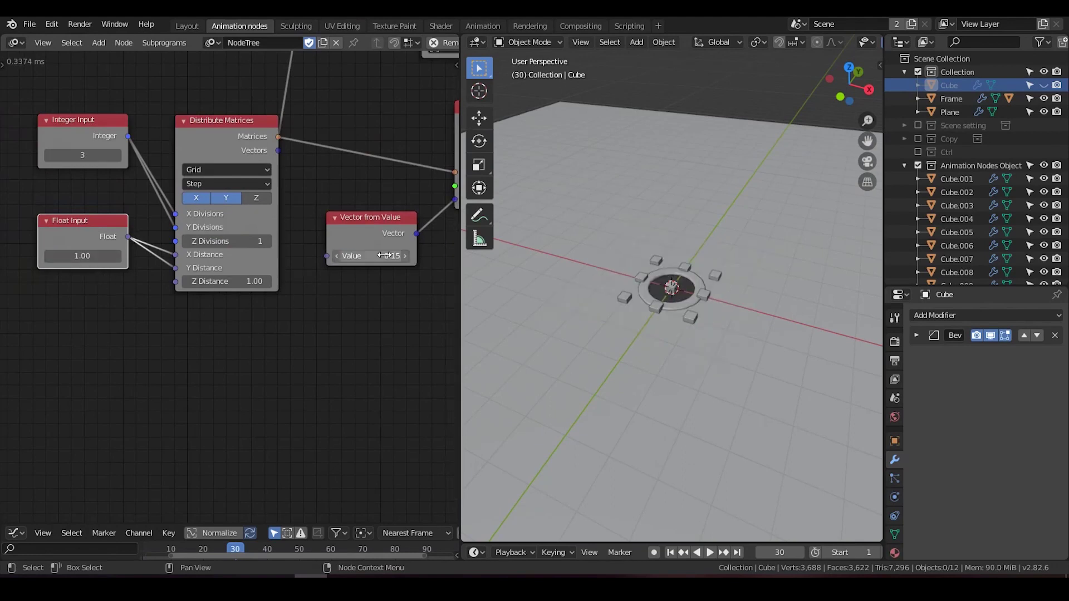
{"action": "left_click_drag", "start_coordinate": [83, 257], "coordinate": [45, 256]}
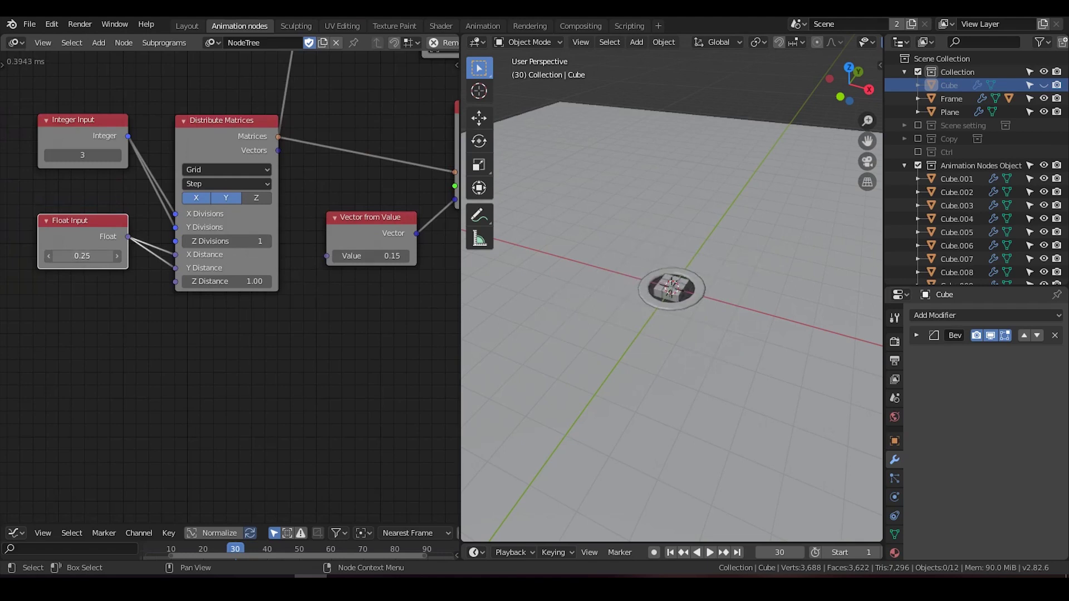
{"action": "scroll", "coordinate": [668, 260], "scroll_direction": "up", "scroll_amount": 2}
{"action": "left_click", "coordinate": [707, 281]}
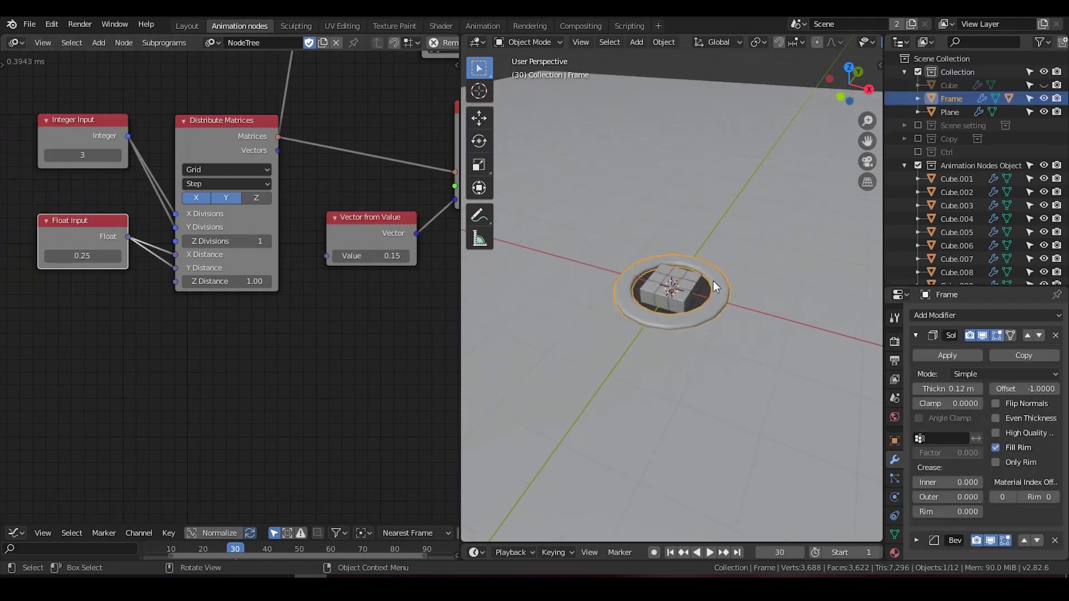
{"action": "key", "text": "s"}
{"action": "key", "text": "Escape"}
Parent the floor Plane to the round Frame with Keep Transform, then test the parenting with a cancelled scale of the Frame.
{"action": "left_click", "coordinate": [715, 278]}
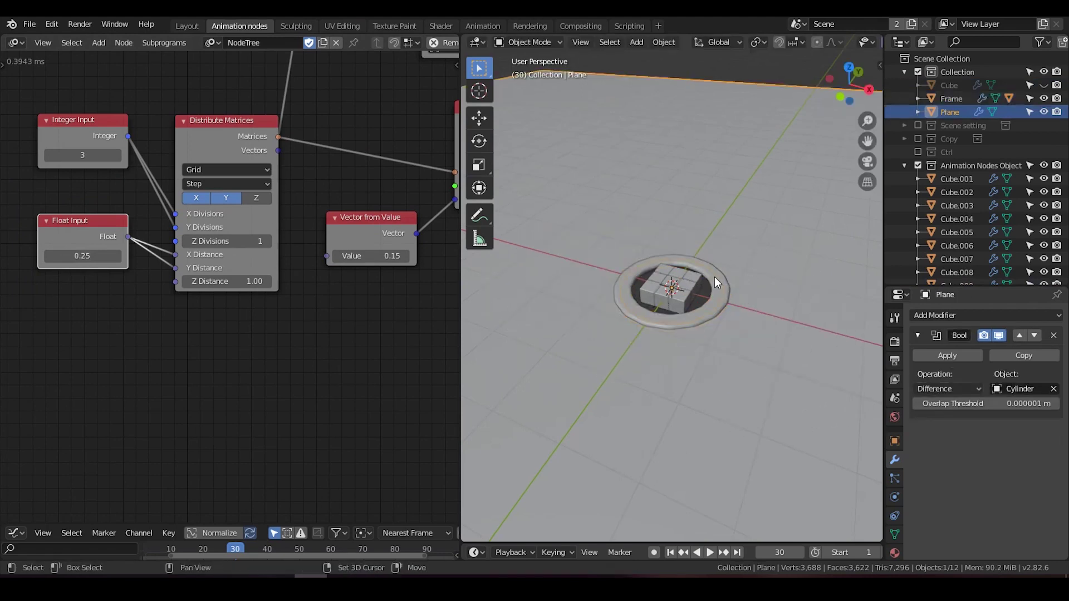
{"action": "left_click", "coordinate": [715, 277], "text": "shift"}
{"action": "key", "text": "ctrl+p"}
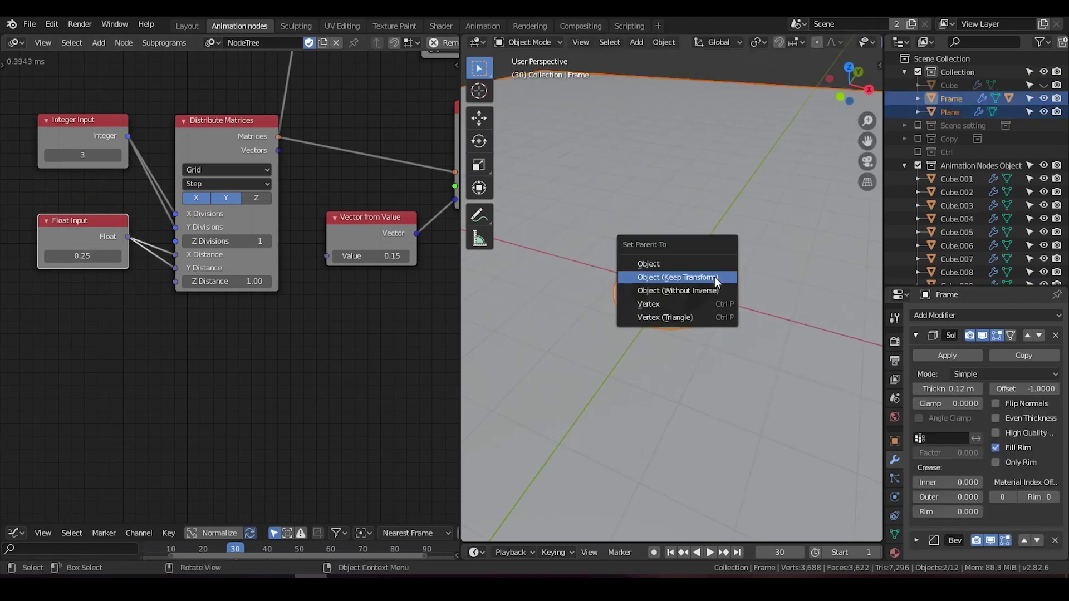
{"action": "left_click", "coordinate": [713, 277]}
{"action": "key", "text": "s"}
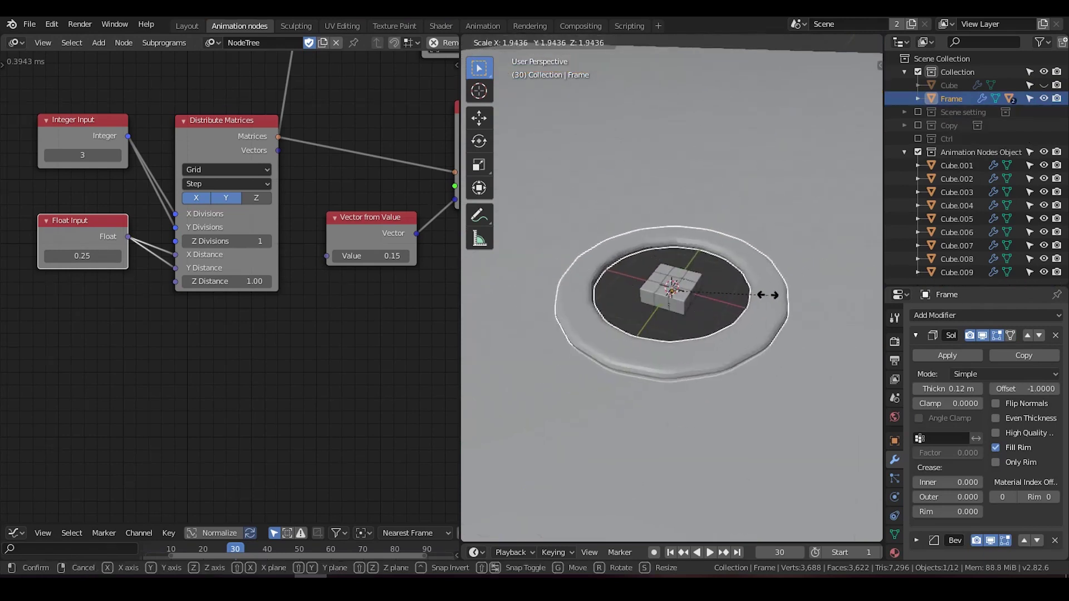
{"action": "right_click", "coordinate": [768, 293]}
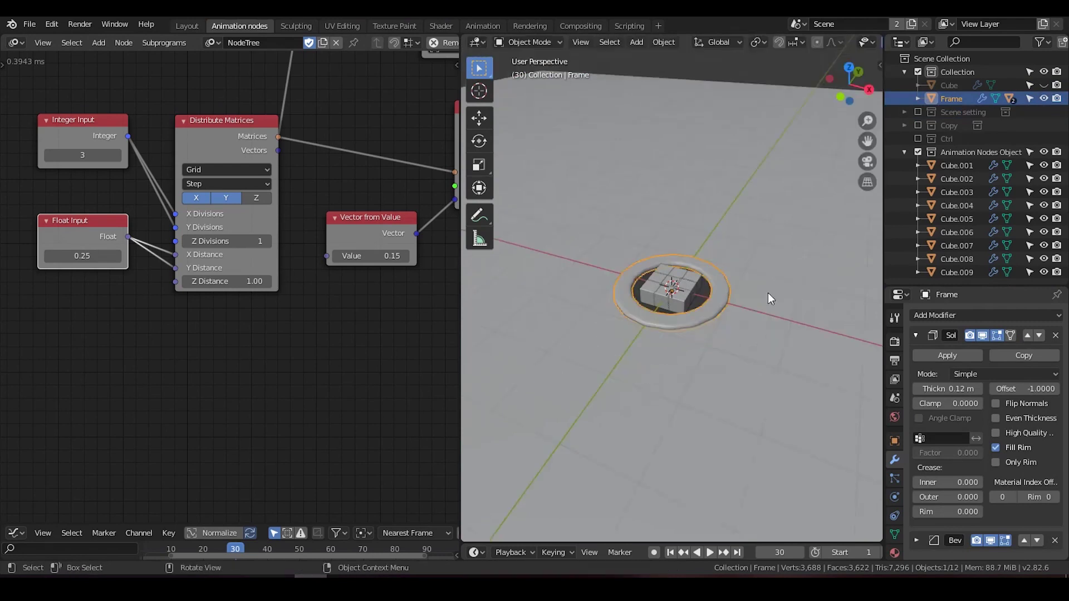
Increase the Float Input distance to 0.29 so the cubes sit flush next to each other.
{"action": "scroll", "coordinate": [741, 300], "scroll_direction": "up", "scroll_amount": 2}
{"action": "middle_click_drag", "start_coordinate": [216, 258], "coordinate": [261, 253]}
{"action": "scroll", "coordinate": [260, 253], "scroll_direction": "up", "scroll_amount": 2}
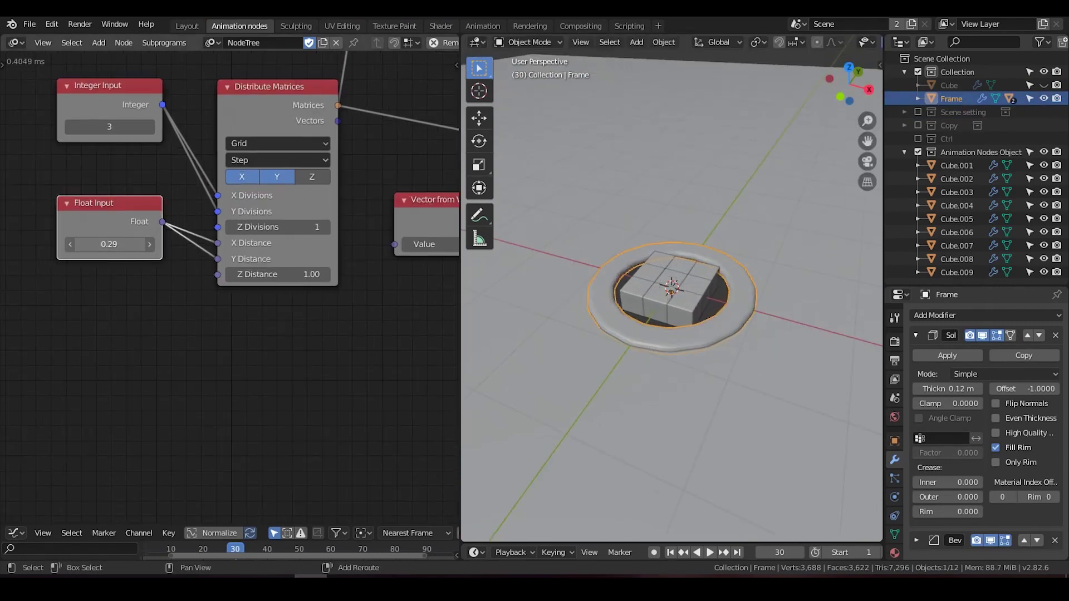
{"action": "left_click_drag", "start_coordinate": [109, 244], "coordinate": [106, 244]}
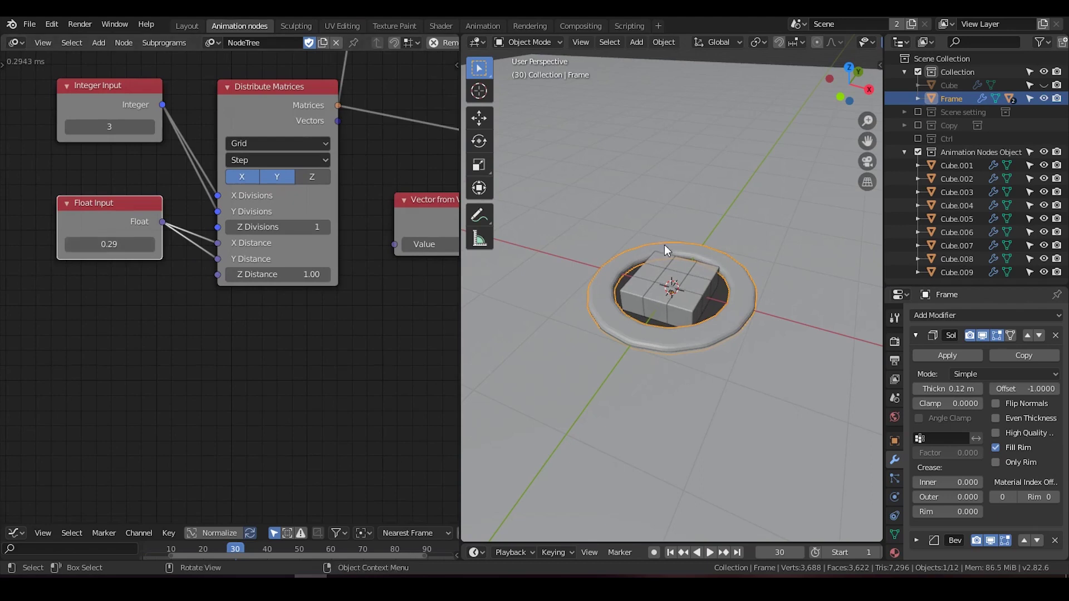
Set Z Divisions to 3 and link the Float Input to the Z Distance of Distribute Matrices.
{"action": "left_click_drag", "start_coordinate": [249, 227], "coordinate": [289, 227]}
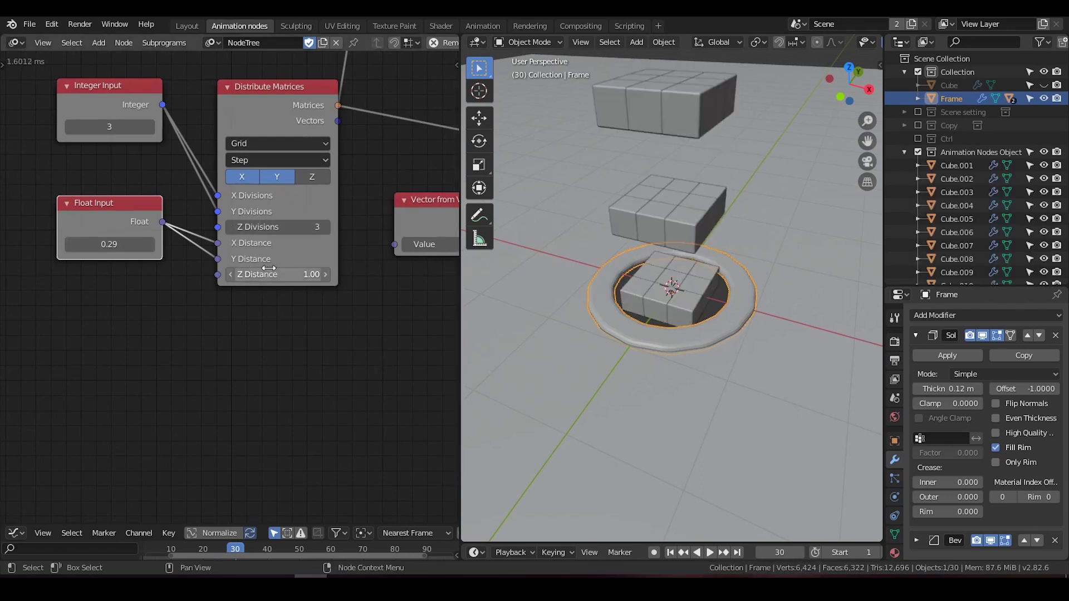
{"action": "left_click_drag", "start_coordinate": [117, 223], "coordinate": [217, 275]}
{"action": "middle_click_drag", "start_coordinate": [573, 235], "coordinate": [699, 247]}
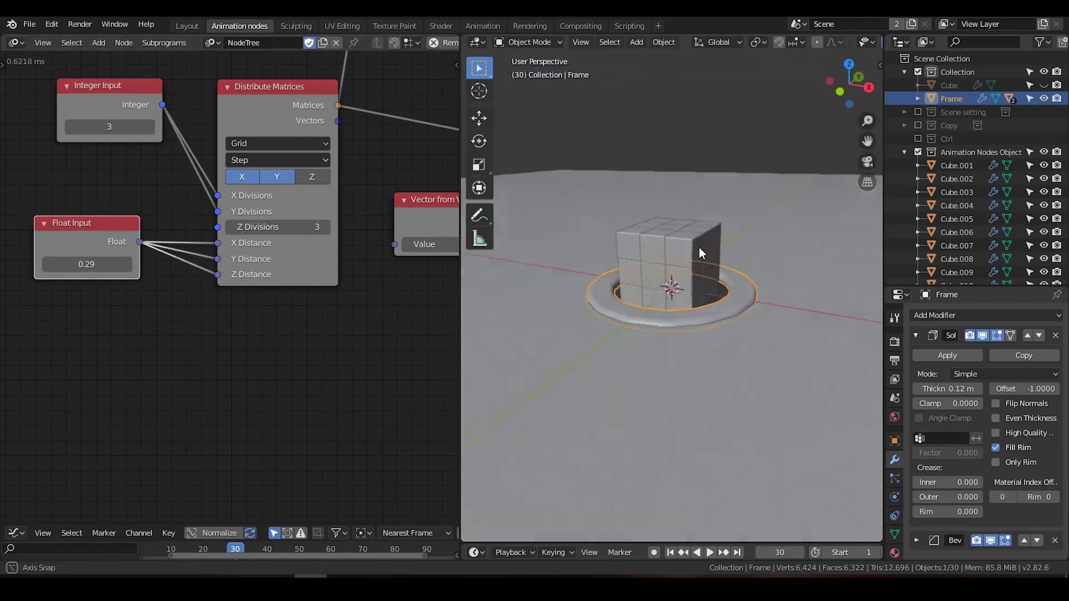
Raise the Z Divisions of Distribute Matrices to 8 to build a taller column of cubes.
{"action": "left_click", "coordinate": [326, 228]}
{"action": "left_click", "coordinate": [326, 229]}
{"action": "left_click", "coordinate": [326, 229]}
{"action": "left_click", "coordinate": [326, 229]}
{"action": "left_click", "coordinate": [326, 229]}
Examine the generated cubes, selecting one at the column's top corner and Cube.001, and look through the Animation Nodes object collection.
{"action": "scroll", "coordinate": [693, 246], "scroll_direction": "down", "scroll_amount": 1}
{"action": "mouse_move", "coordinate": [701, 245]}
{"action": "middle_mouse_down"}
{"action": "mouse_move", "coordinate": [701, 268]}
{"action": "mouse_move", "coordinate": [690, 262]}
{"action": "middle_mouse_up"}
{"action": "left_click", "coordinate": [675, 233]}
{"action": "middle_click_drag", "start_coordinate": [352, 283], "coordinate": [273, 283]}
{"action": "scroll", "coordinate": [323, 283], "scroll_direction": "down", "scroll_amount": 1}
{"action": "left_click_drag", "start_coordinate": [276, 234], "coordinate": [274, 223]}
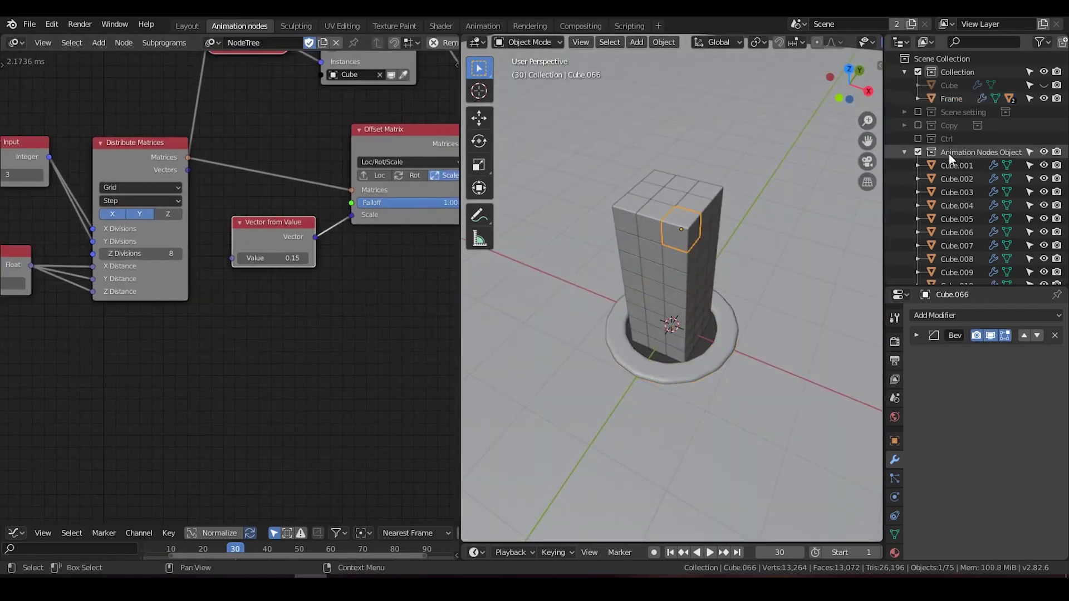
{"action": "left_click", "coordinate": [955, 165]}
{"action": "scroll", "coordinate": [958, 216], "scroll_direction": "down", "scroll_amount": 4}
{"action": "scroll", "coordinate": [954, 219], "scroll_direction": "up", "scroll_amount": 4}
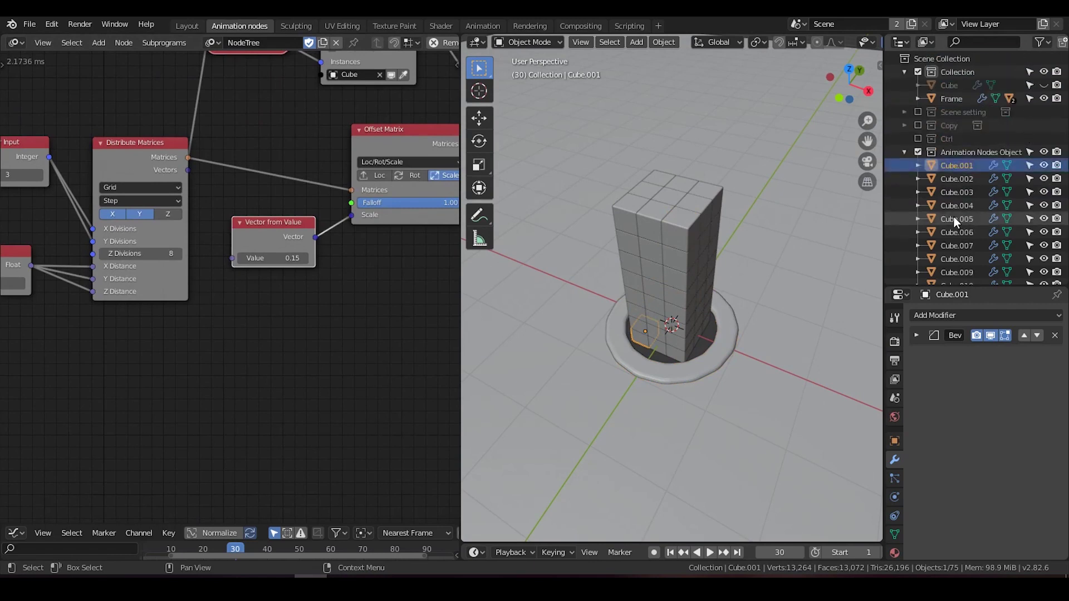
Examine individual generated cubes between Cube.001 and Cube.008 in the Animation Nodes object collection.
{"action": "left_click", "coordinate": [959, 193]}
{"action": "left_click", "coordinate": [954, 166]}
{"action": "left_click", "coordinate": [955, 206]}
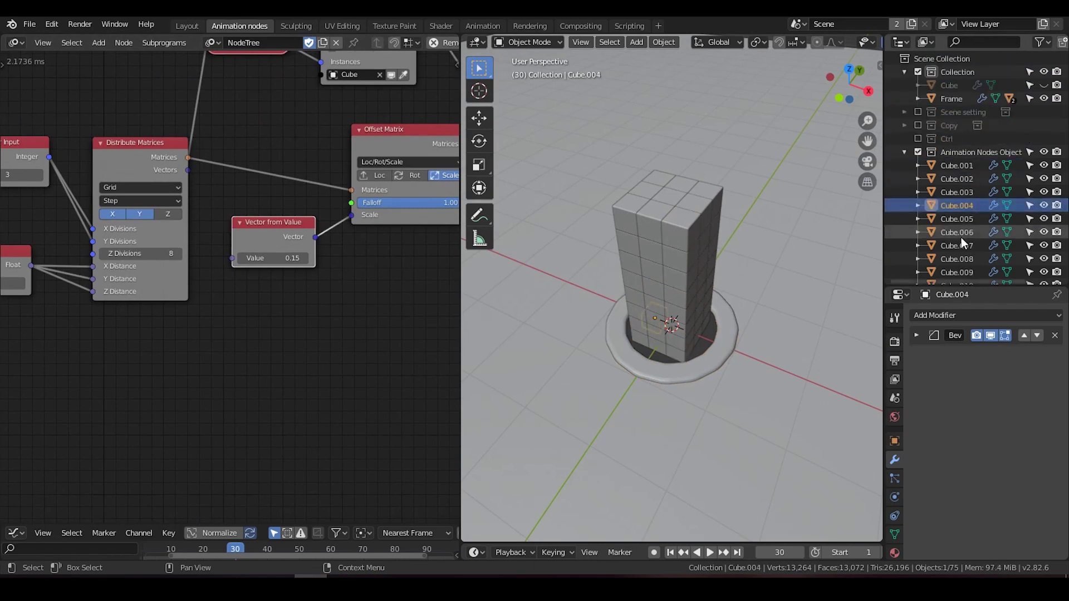
{"action": "left_click", "coordinate": [961, 246]}
{"action": "left_click", "coordinate": [961, 179]}
{"action": "left_click", "coordinate": [960, 167]}
{"action": "left_click", "coordinate": [962, 192]}
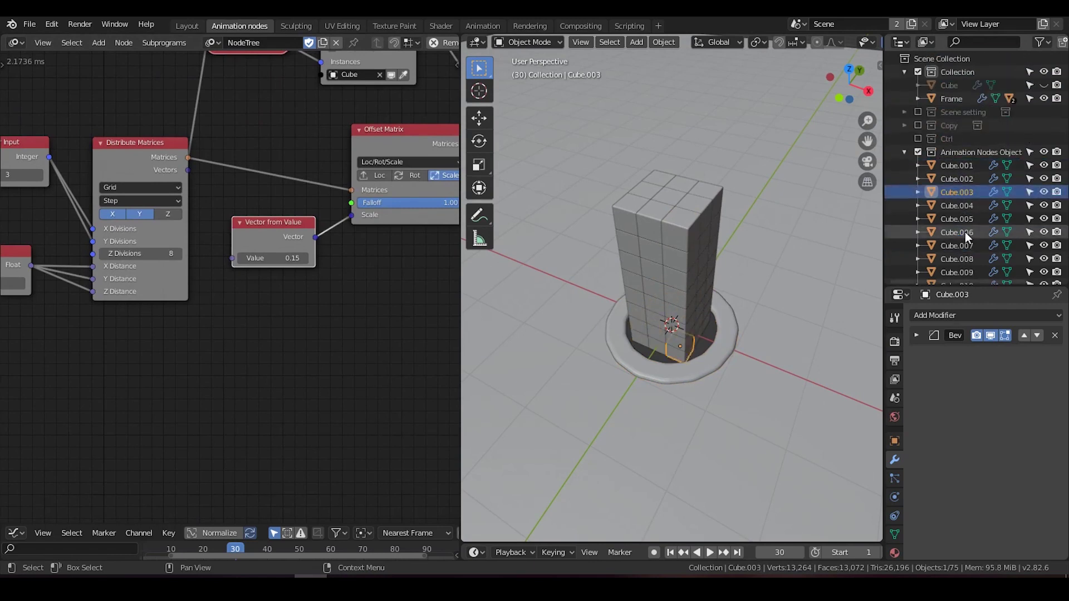
{"action": "left_click", "coordinate": [965, 245]}
{"action": "left_click", "coordinate": [967, 259]}
Try Distribute Matrices with X centering off and on again, and likewise with Y centering.
{"action": "middle_click_drag", "start_coordinate": [186, 234], "coordinate": [262, 224]}
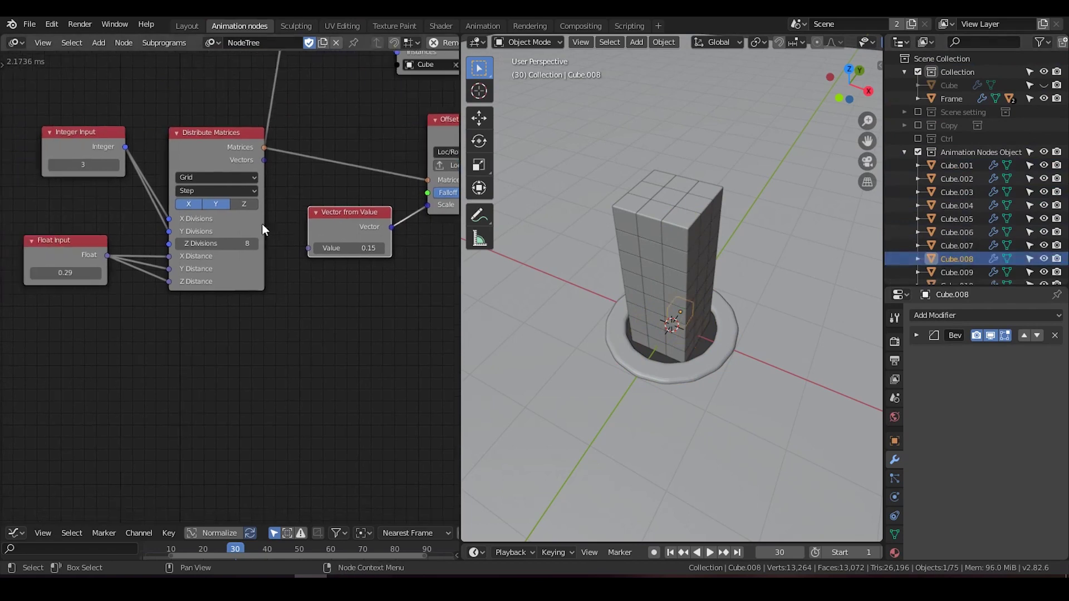
{"action": "left_click", "coordinate": [191, 204]}
{"action": "left_click", "coordinate": [191, 204]}
{"action": "left_click", "coordinate": [210, 208]}
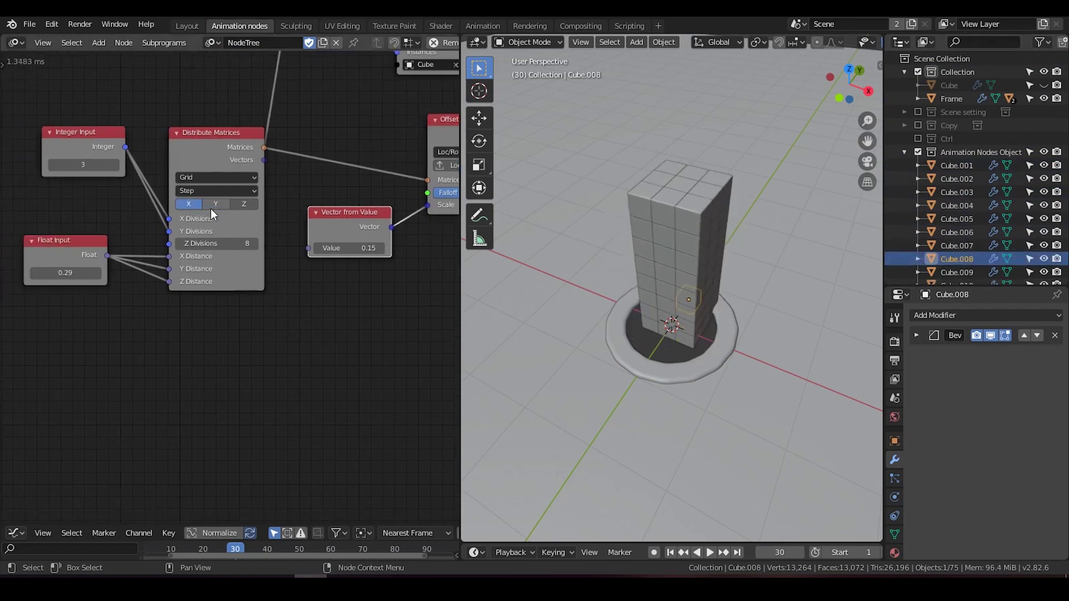
{"action": "left_click", "coordinate": [210, 208]}
{"action": "middle_click_drag", "start_coordinate": [646, 319], "coordinate": [701, 334]}
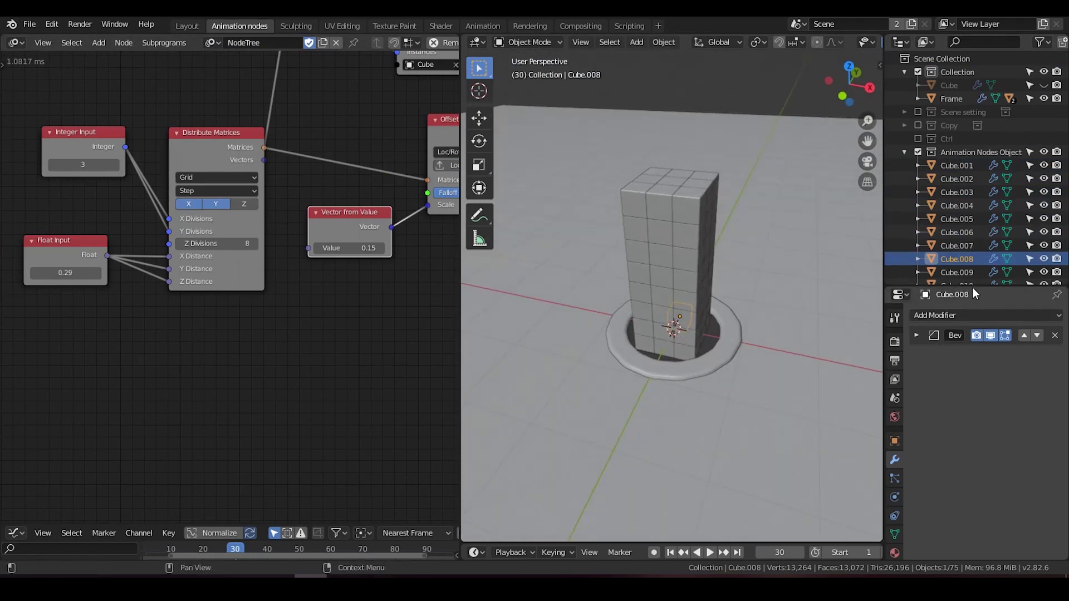
Enlarge the properties editor, and tidy the node tree by spacing out Object Matrix Output and Offset Matrix and collapsing Vector from Value.
{"action": "left_click_drag", "start_coordinate": [972, 287], "coordinate": [946, 201]}
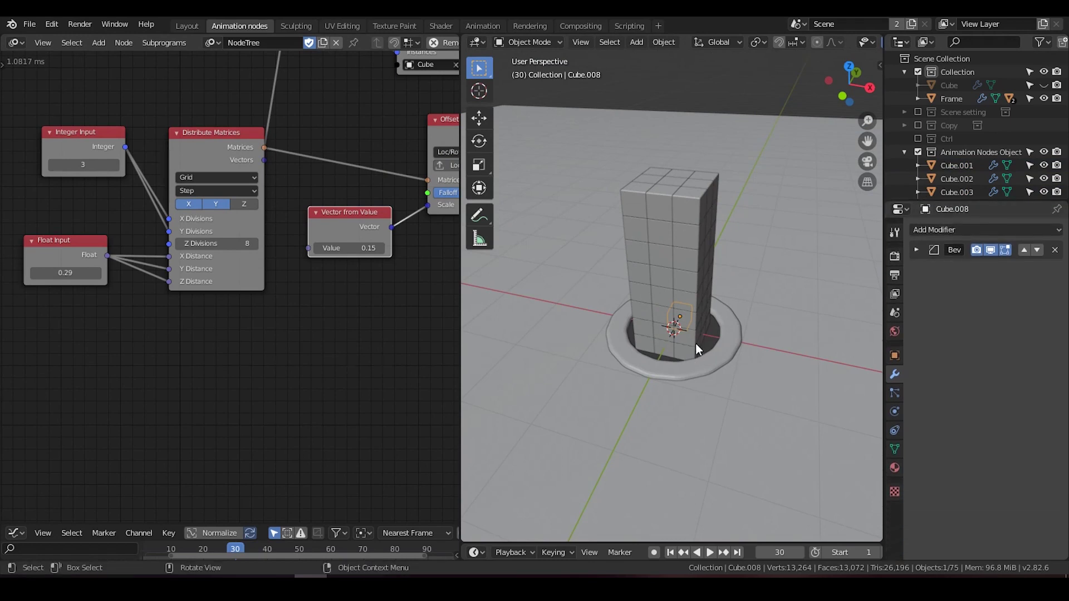
{"action": "mouse_move", "coordinate": [695, 344]}
{"action": "middle_mouse_down"}
{"action": "mouse_move", "coordinate": [684, 386]}
{"action": "mouse_move", "coordinate": [699, 346]}
{"action": "mouse_move", "coordinate": [718, 389]}
{"action": "mouse_move", "coordinate": [690, 341]}
{"action": "mouse_move", "coordinate": [703, 329]}
{"action": "middle_mouse_up"}
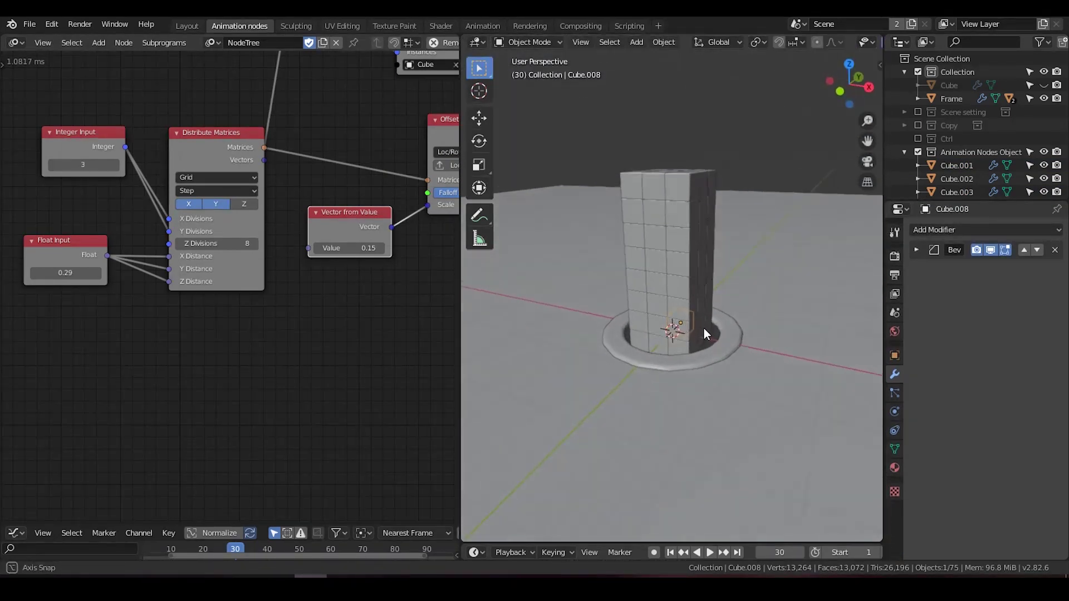
{"action": "middle_click_drag", "start_coordinate": [387, 316], "coordinate": [246, 319]}
{"action": "scroll", "coordinate": [325, 312], "scroll_direction": "down", "scroll_amount": 2}
{"action": "middle_click_drag", "start_coordinate": [328, 309], "coordinate": [241, 303]}
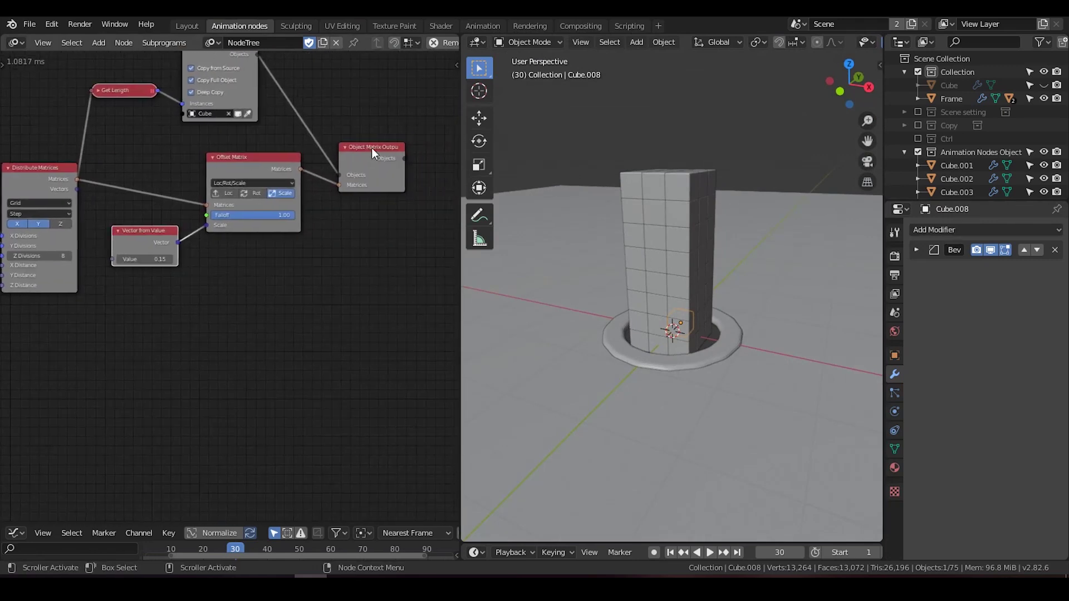
{"action": "left_click_drag", "start_coordinate": [372, 148], "coordinate": [400, 131]}
{"action": "left_click_drag", "start_coordinate": [274, 166], "coordinate": [316, 172]}
{"action": "scroll", "coordinate": [236, 274], "scroll_direction": "up", "scroll_amount": 1}
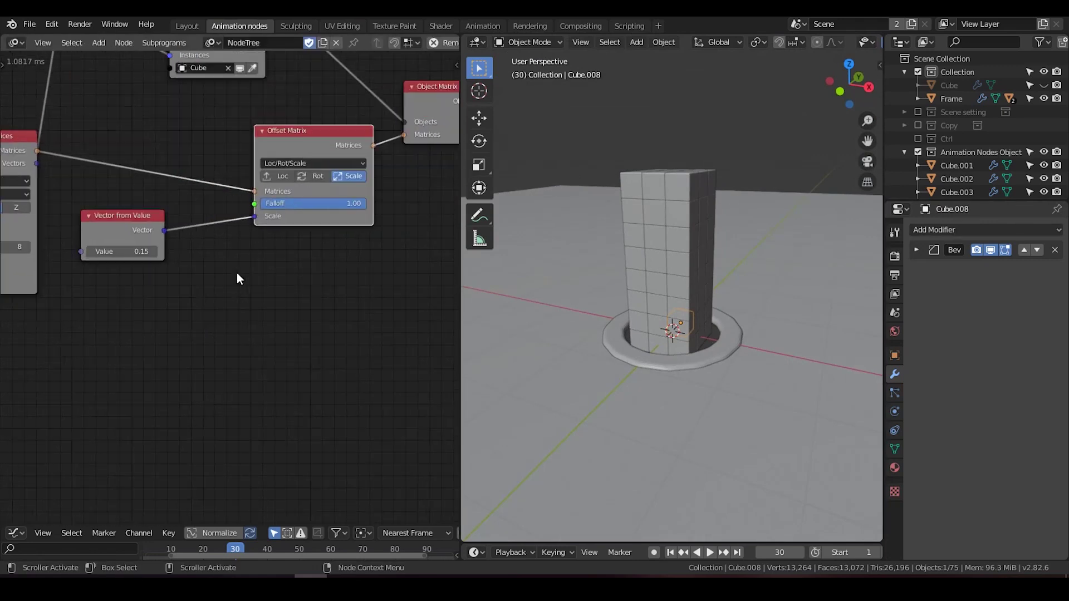
{"action": "mouse_move", "coordinate": [150, 228]}
{"action": "left_mouse_down"}
{"action": "mouse_move", "coordinate": [219, 237]}
{"action": "mouse_move", "coordinate": [157, 240]}
{"action": "left_mouse_up"}
{"action": "left_click", "coordinate": [158, 225]}
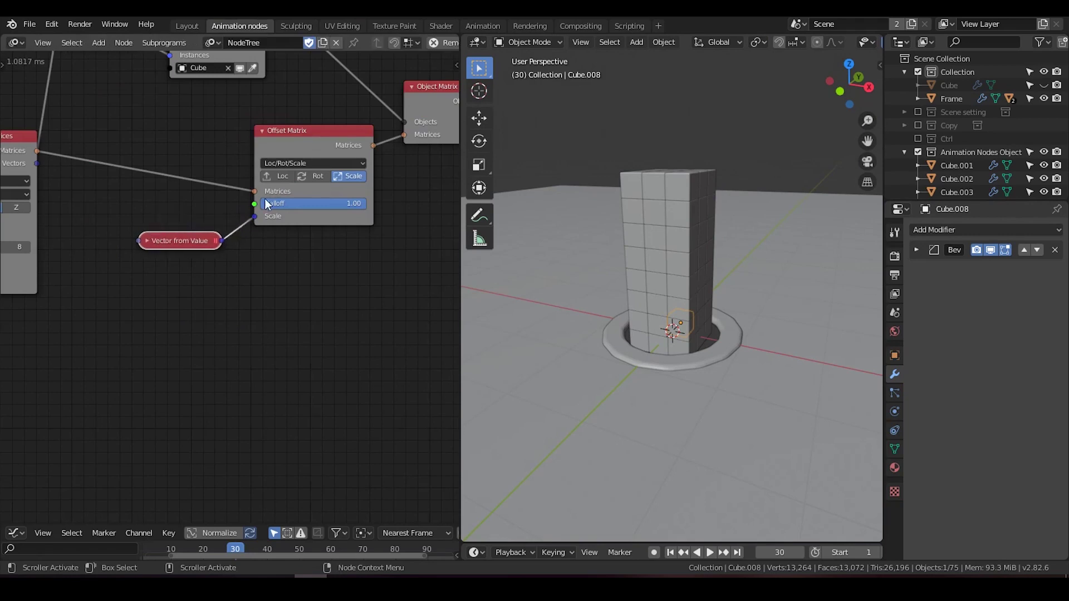
Enable the location offset on Offset Matrix and lower its Z translation to about -1.11.
{"action": "left_click", "coordinate": [274, 177]}
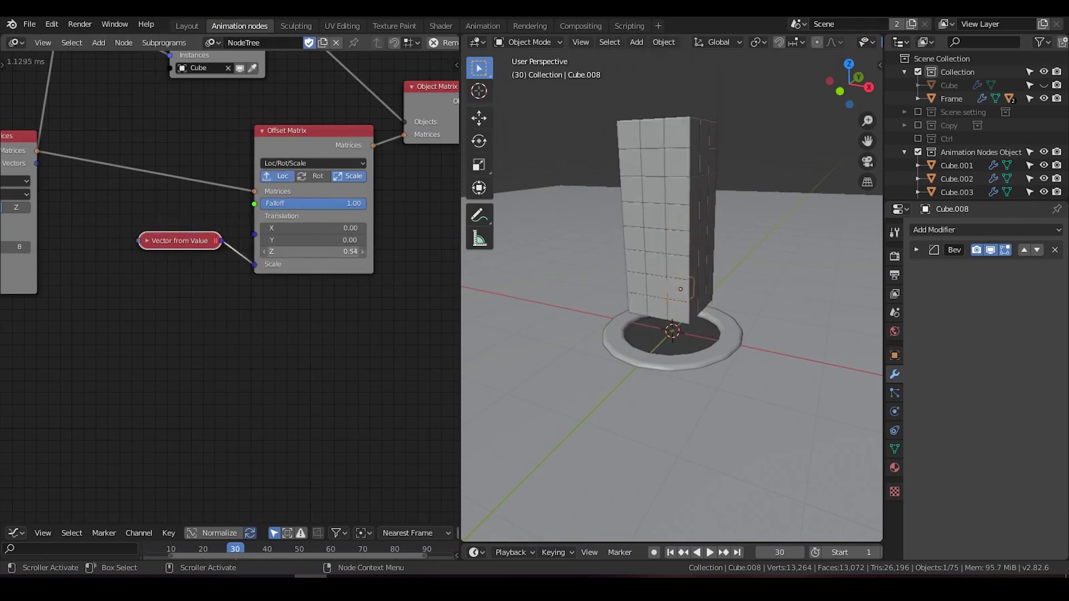
{"action": "mouse_move", "coordinate": [313, 252]}
{"action": "left_mouse_down"}
{"action": "mouse_move", "coordinate": [356, 251]}
{"action": "mouse_move", "coordinate": [278, 248]}
{"action": "mouse_move", "coordinate": [306, 251]}
{"action": "left_mouse_up"}
Try a Z rotation of about 6° on Offset Matrix, reset it to 0° and switch the rotation offset off.
{"action": "left_click", "coordinate": [323, 175]}
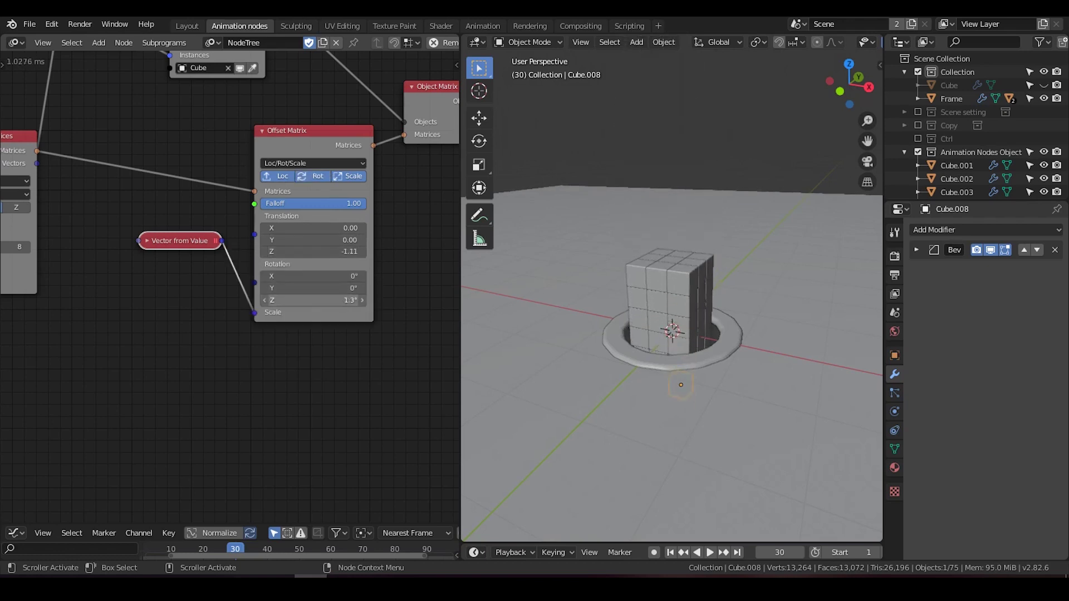
{"action": "mouse_move", "coordinate": [312, 300]}
{"action": "left_mouse_down"}
{"action": "mouse_move", "coordinate": [340, 300]}
{"action": "mouse_move", "coordinate": [317, 300]}
{"action": "left_mouse_up"}
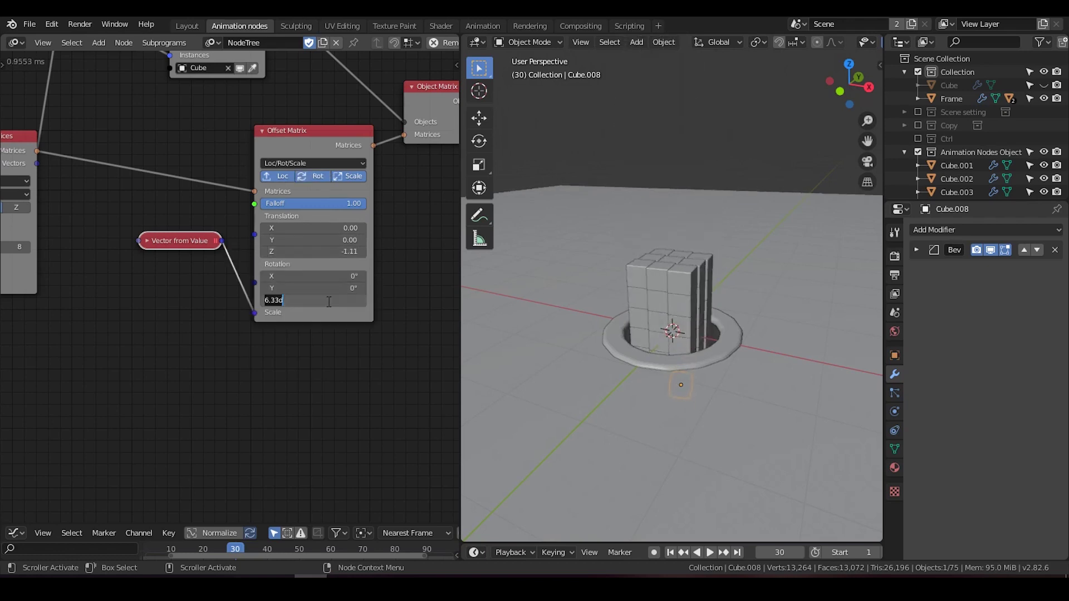
{"action": "key", "text": "Return"}
{"action": "mouse_move", "coordinate": [317, 251]}
{"action": "left_mouse_down"}
{"action": "mouse_move", "coordinate": [420, 251]}
{"action": "mouse_move", "coordinate": [319, 251]}
{"action": "left_mouse_up"}
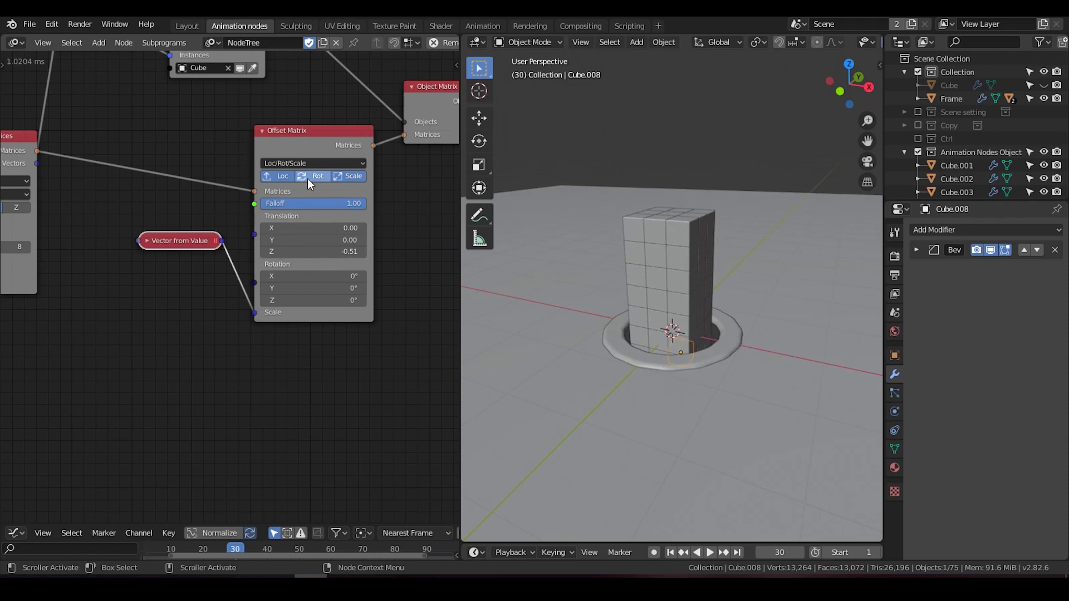
{"action": "left_click", "coordinate": [307, 178]}
Set the Z translation of Offset Matrix to 0.
{"action": "mouse_move", "coordinate": [307, 252]}
{"action": "left_mouse_down"}
{"action": "mouse_move", "coordinate": [340, 252]}
{"action": "mouse_move", "coordinate": [313, 252]}
{"action": "left_mouse_up"}
{"action": "left_click", "coordinate": [314, 251]}
{"action": "type", "text": "0"}
{"action": "key", "text": "Return"}
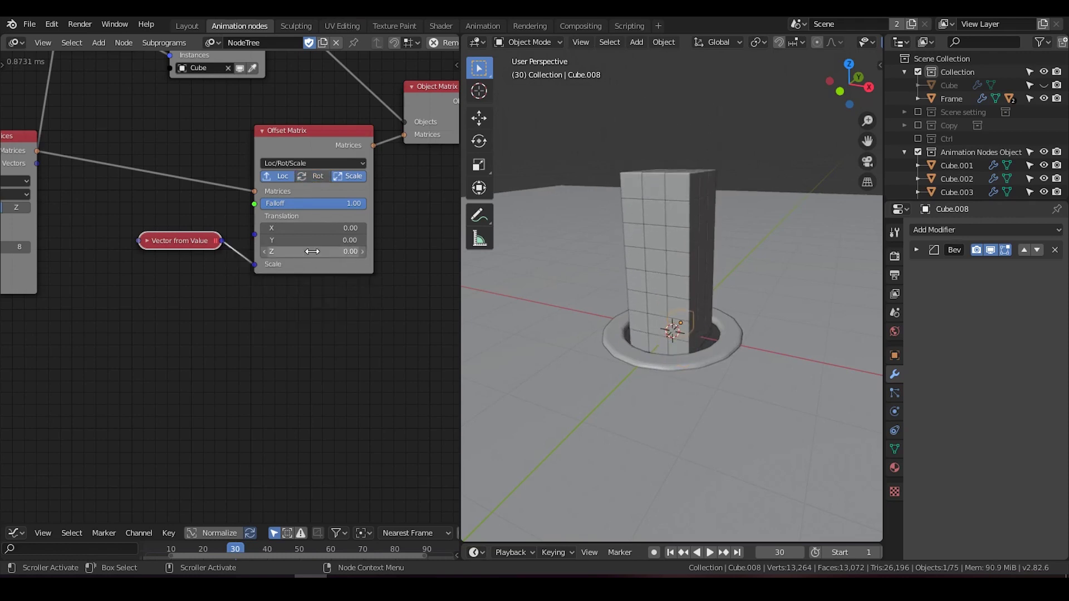
Move the collapsed Vector from Value node lower beside Offset Matrix, and enlarge the timeline area below the 3D viewport.
{"action": "middle_click_drag", "start_coordinate": [265, 302], "coordinate": [290, 290]}
{"action": "left_click_drag", "start_coordinate": [213, 233], "coordinate": [206, 268]}
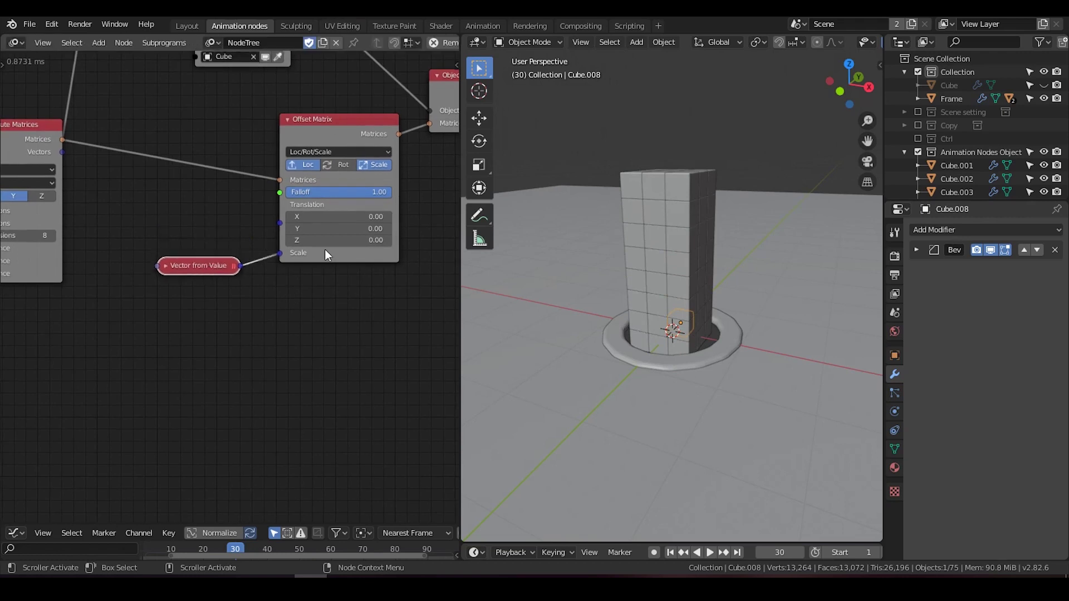
{"action": "middle_click_drag", "start_coordinate": [272, 295], "coordinate": [282, 340]}
{"action": "scroll", "coordinate": [283, 339], "scroll_direction": "down", "scroll_amount": 3}
{"action": "middle_click_drag", "start_coordinate": [175, 331], "coordinate": [203, 284]}
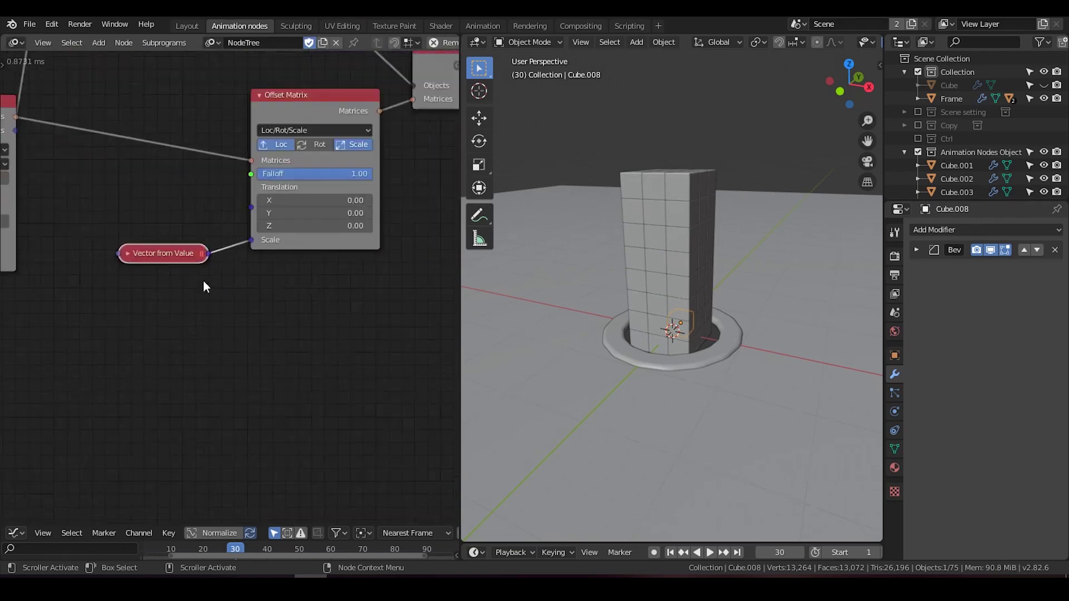
{"action": "scroll", "coordinate": [198, 305], "scroll_direction": "up", "scroll_amount": 3}
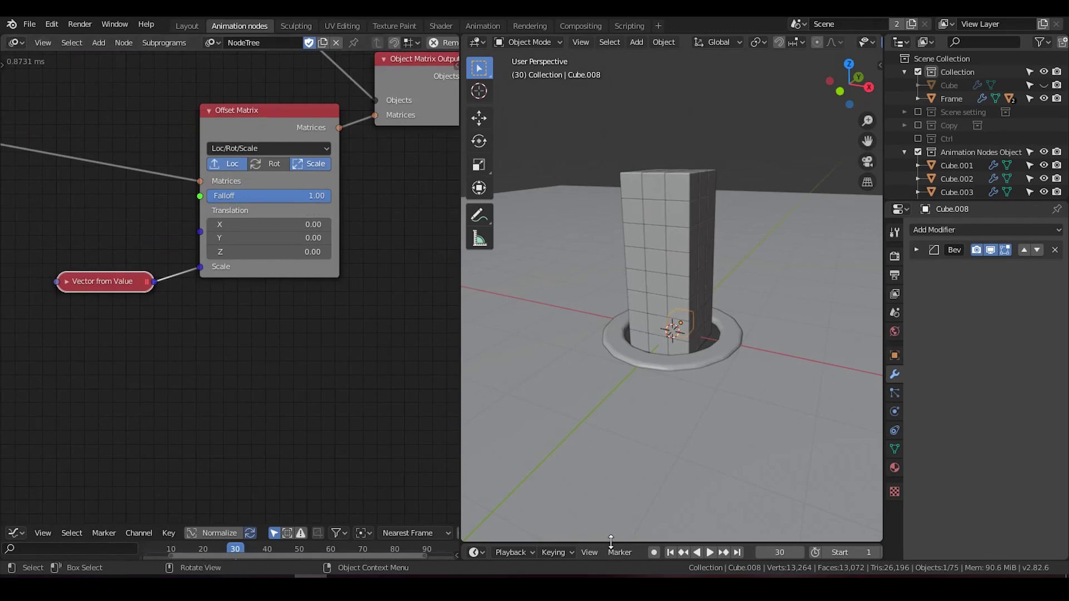
{"action": "left_click_drag", "start_coordinate": [607, 539], "coordinate": [607, 409]}
Try keyframing the Offset Matrix translation at frame 30, and clear those keyframes again.
{"action": "key", "text": "i"}
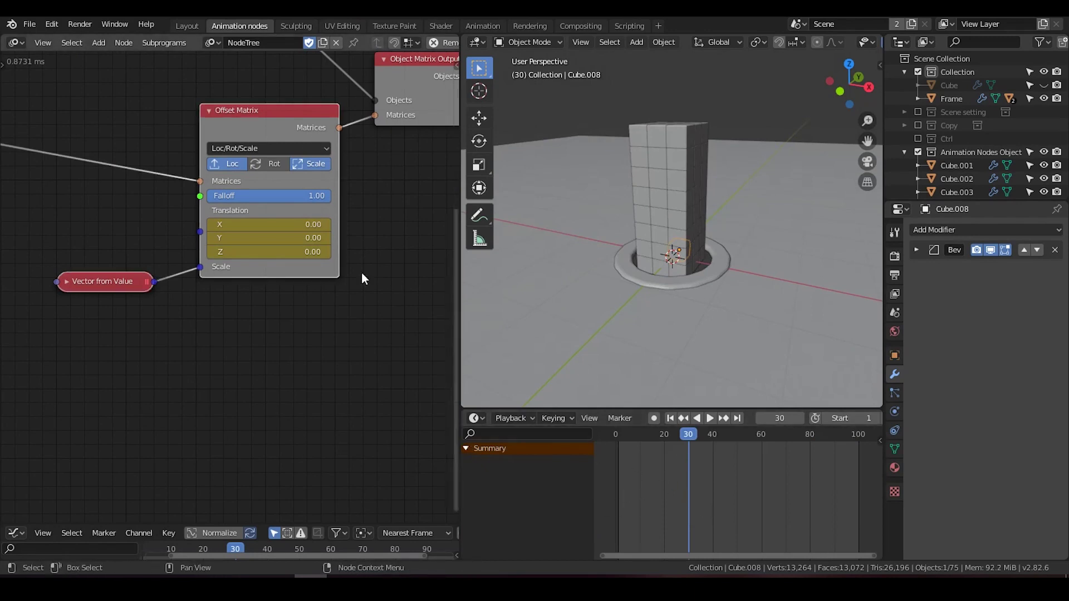
{"action": "right_click", "coordinate": [269, 224]}
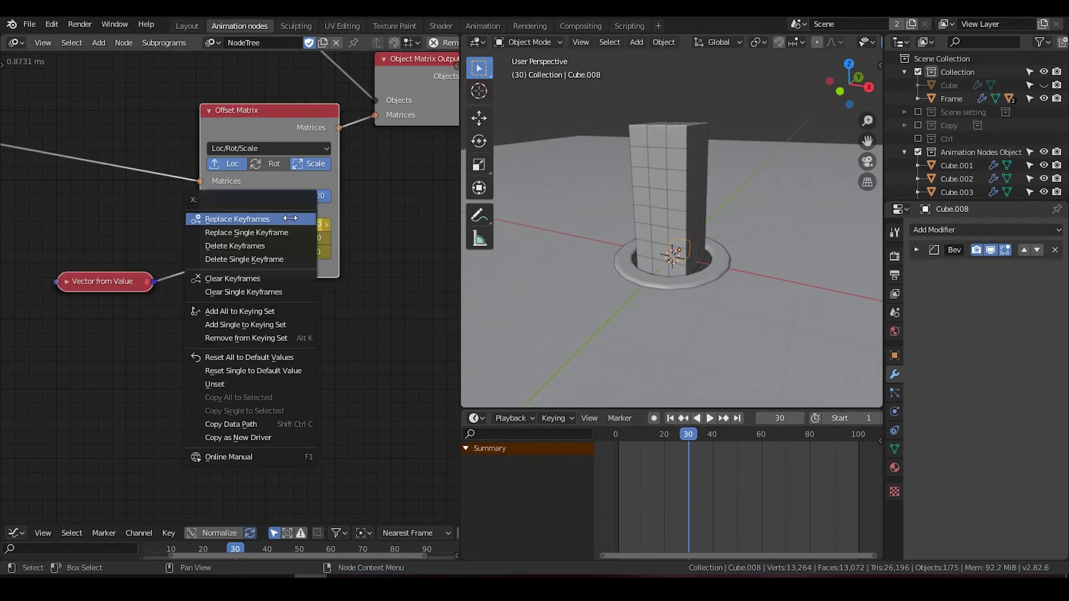
{"action": "left_click", "coordinate": [269, 281]}
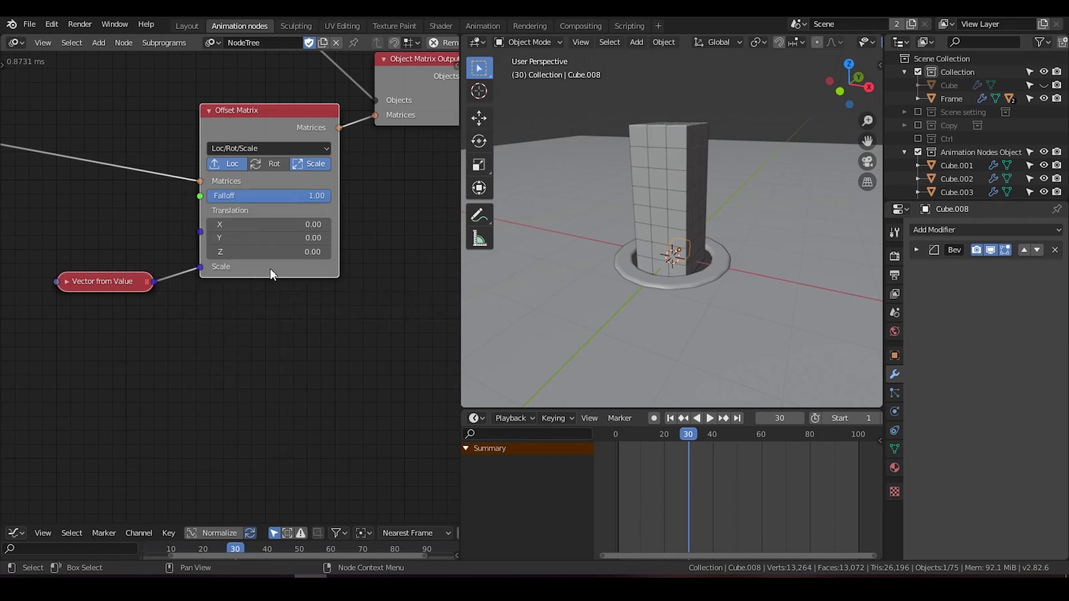
Add an Object Transforms Input node below the Vector from Value node.
{"action": "middle_click_drag", "start_coordinate": [148, 329], "coordinate": [222, 274]}
{"action": "key", "text": "ctrl+a"}
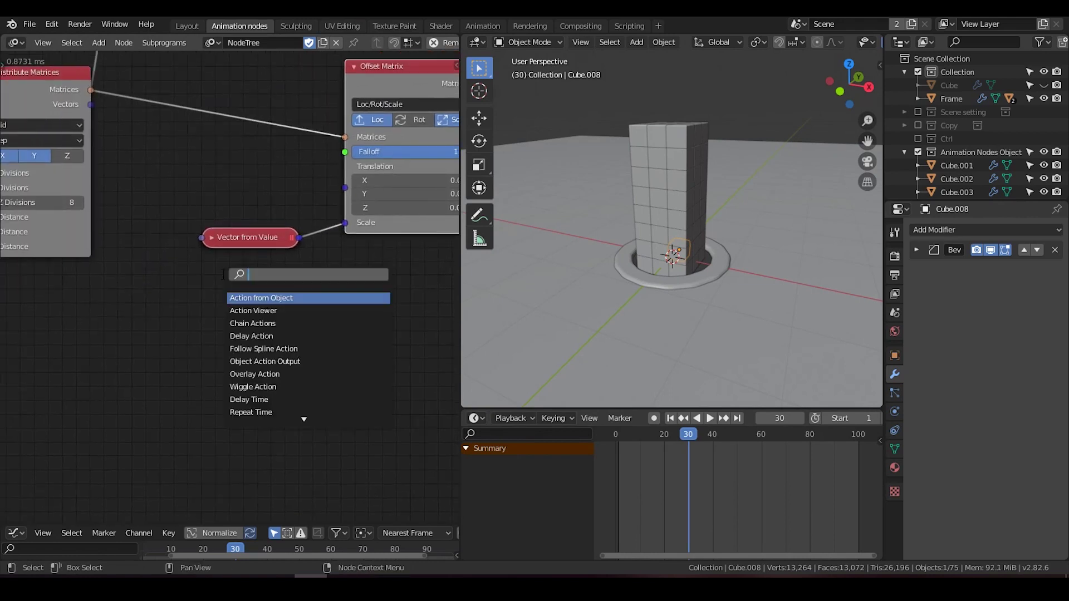
{"action": "type", "text": "object trans"}
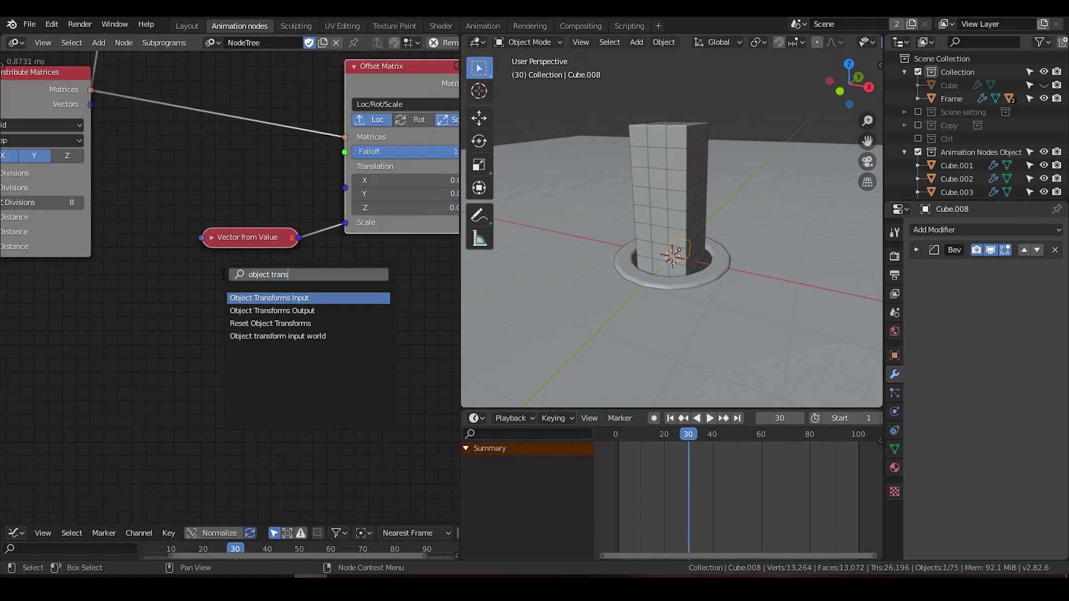
{"action": "key", "text": "Return"}
{"action": "left_click", "coordinate": [112, 293]}
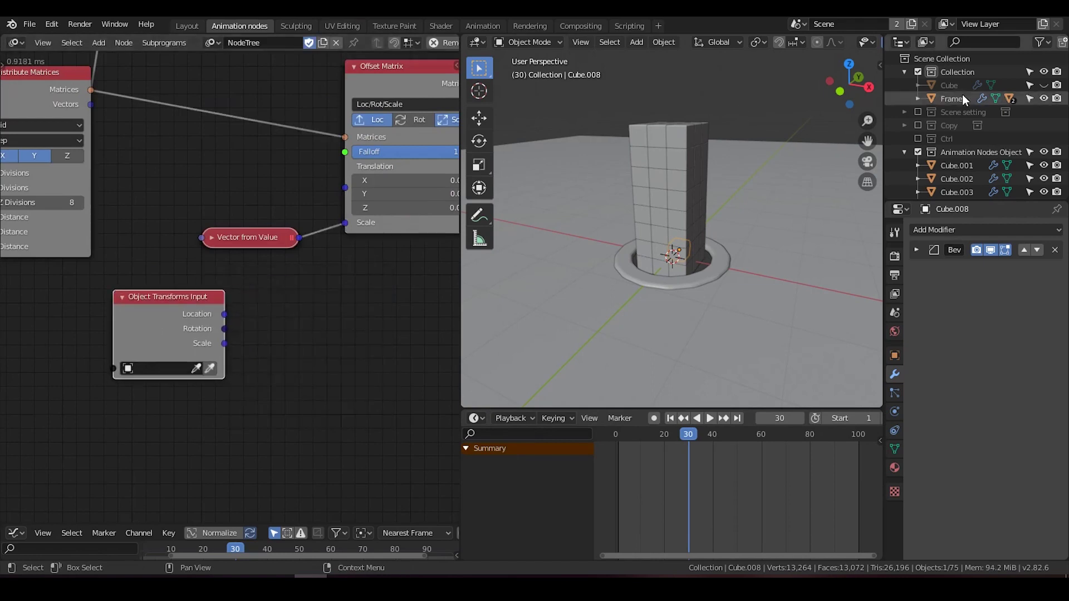
Enable the Ctrl collection, select its Controller empty, and hide Target Spline in both viewport and render.
{"action": "scroll", "coordinate": [947, 128], "scroll_direction": "down", "scroll_amount": 4}
{"action": "scroll", "coordinate": [924, 128], "scroll_direction": "up", "scroll_amount": 5}
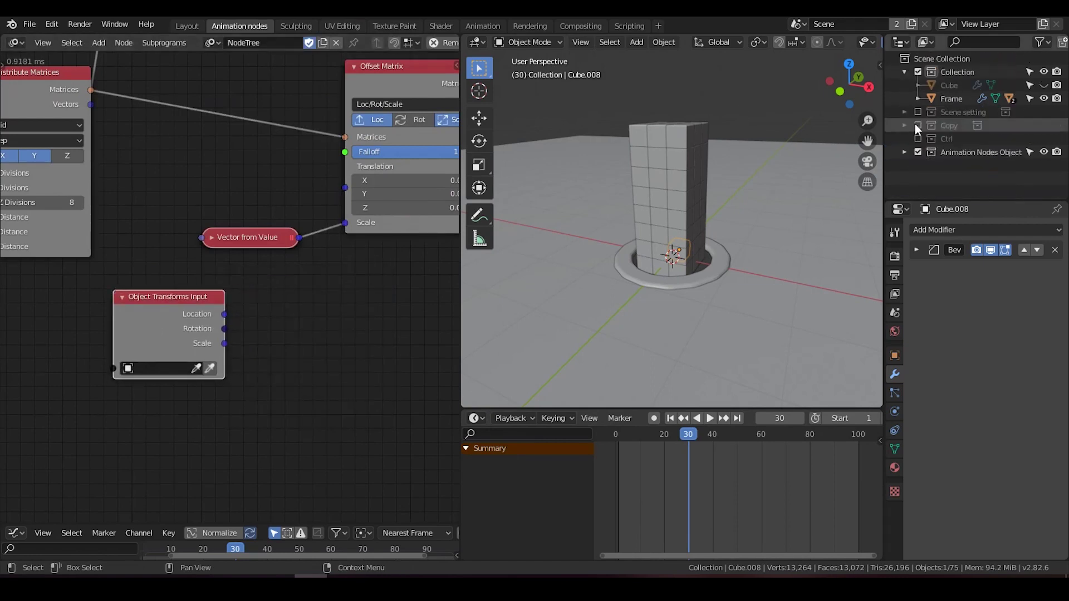
{"action": "left_click", "coordinate": [917, 139]}
{"action": "left_click", "coordinate": [904, 139]}
{"action": "left_click", "coordinate": [949, 152]}
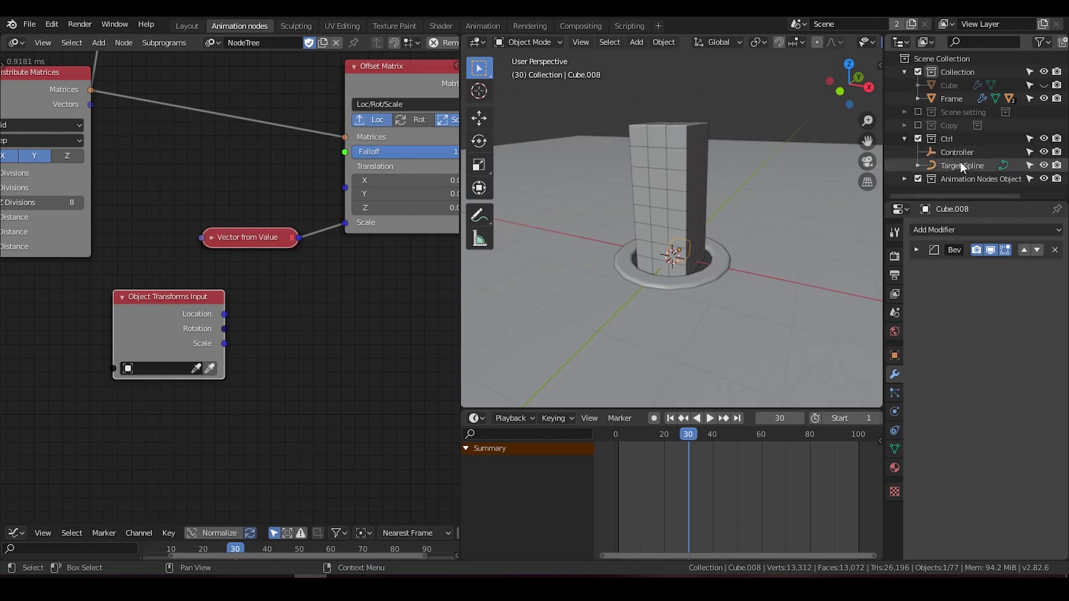
{"action": "left_click", "coordinate": [1043, 165]}
{"action": "left_click", "coordinate": [1057, 166]}
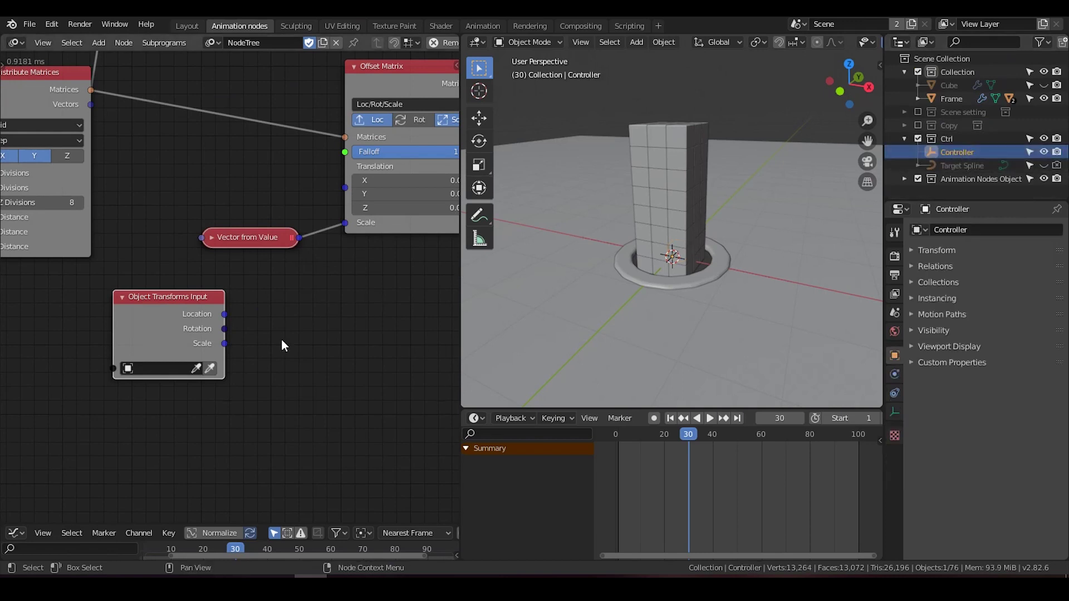
Assign Controller to Object Transforms Input and link its Location to the Translation of Offset Matrix.
{"action": "left_click", "coordinate": [210, 368]}
{"action": "left_click_drag", "start_coordinate": [167, 334], "coordinate": [350, 192]}
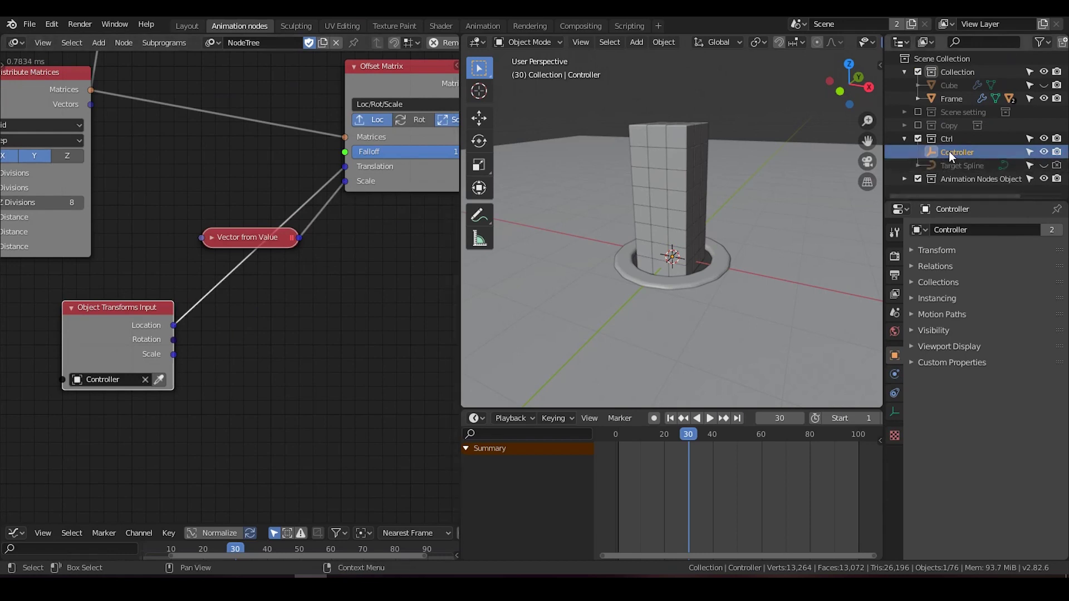
Try moving the Controller along Z to test how it drives the cube column.
{"action": "key", "text": "g"}
{"action": "key", "text": "z"}
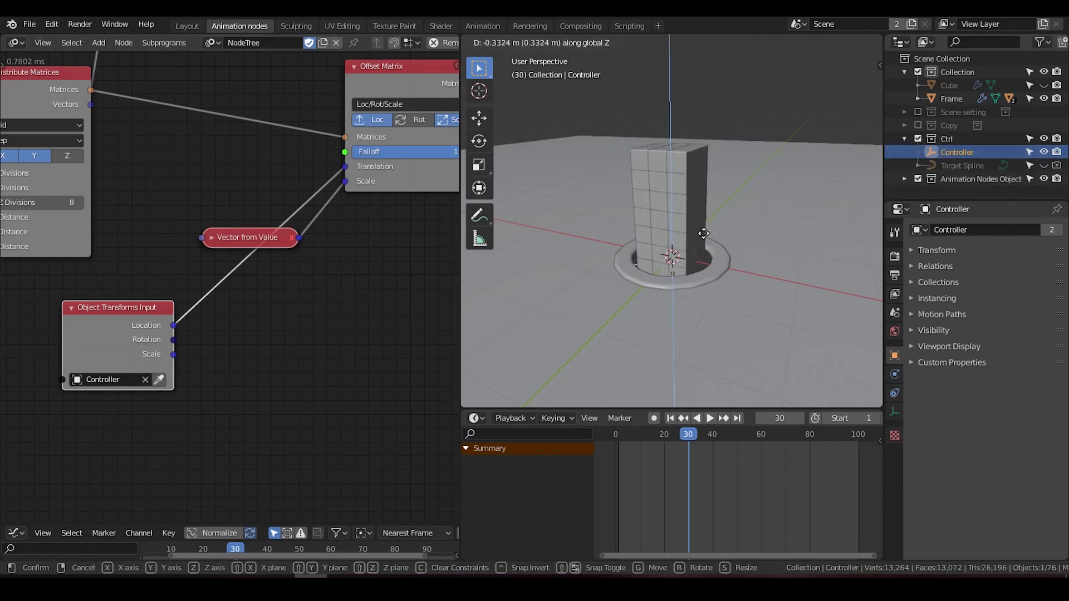
{"action": "key", "text": "Escape"}
Examine the auto-execution trigger for the Ctrl collection, including its ID type options and its location, scale and rotation_euler properties.
{"action": "middle_click_drag", "start_coordinate": [204, 251], "coordinate": [204, 290]}
{"action": "scroll", "coordinate": [204, 289], "scroll_direction": "down", "scroll_amount": 1}
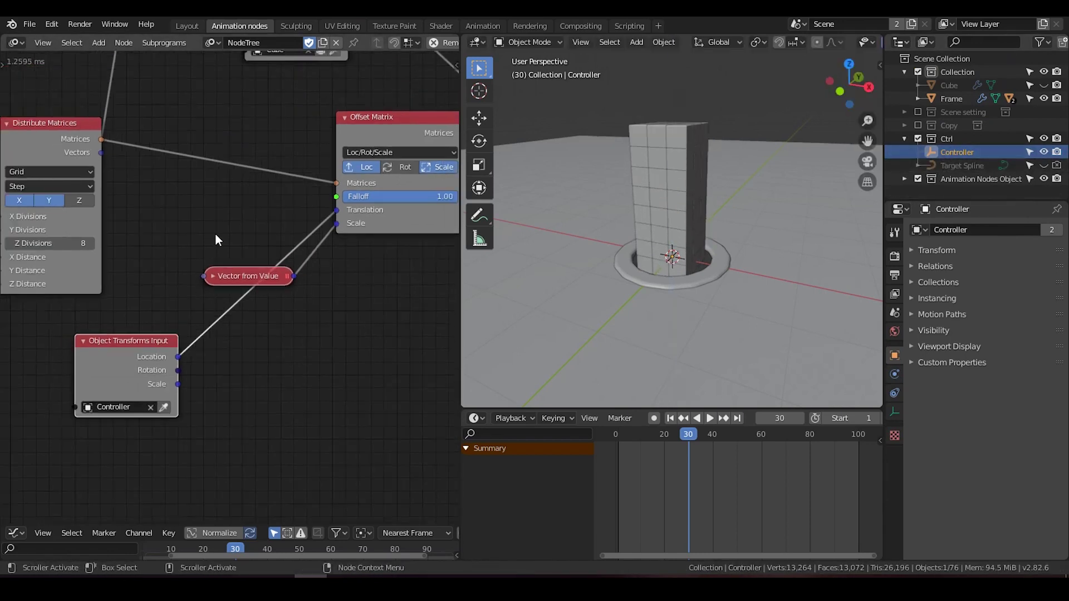
{"action": "key", "text": "t"}
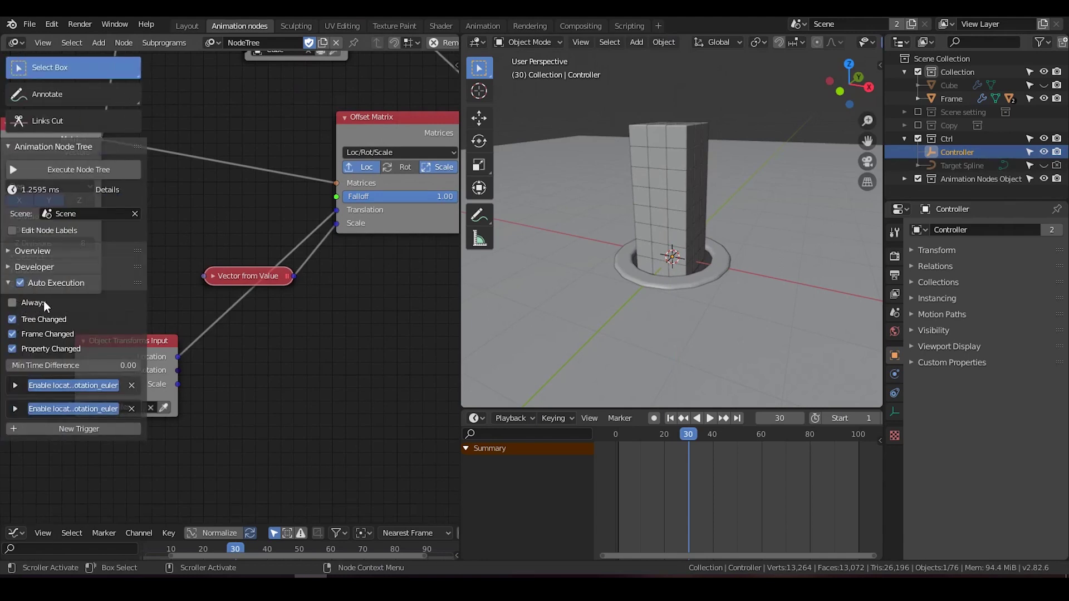
{"action": "left_click", "coordinate": [15, 410]}
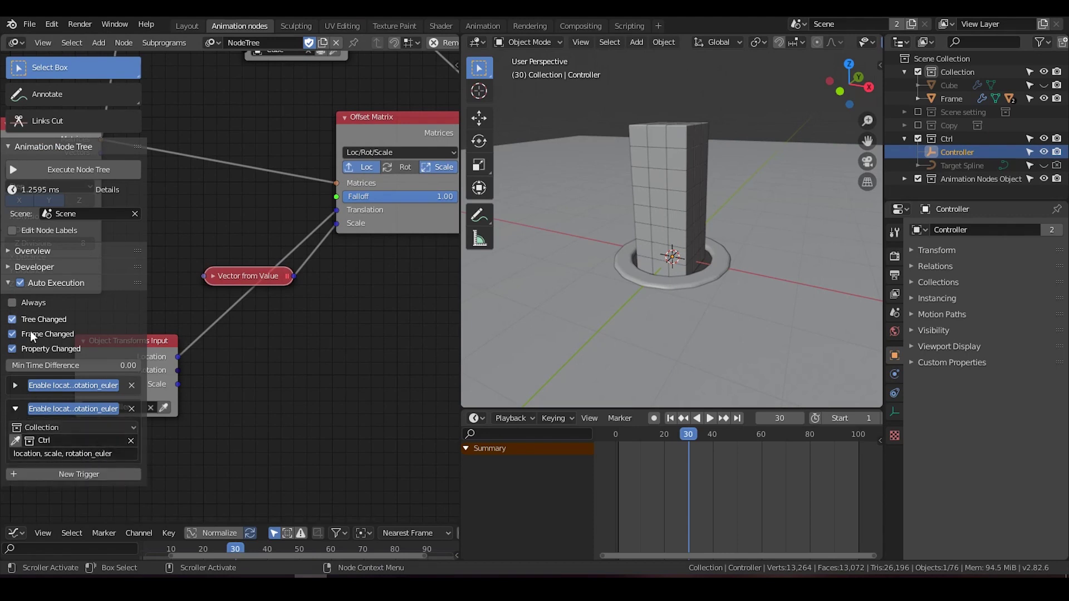
{"action": "left_click", "coordinate": [76, 428]}
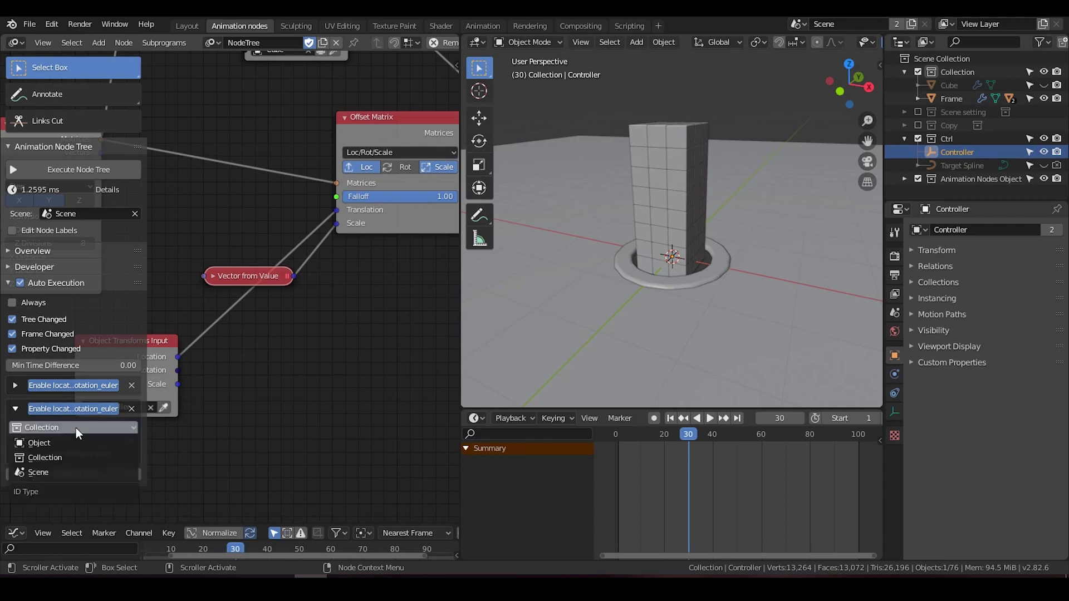
{"action": "left_click", "coordinate": [113, 426]}
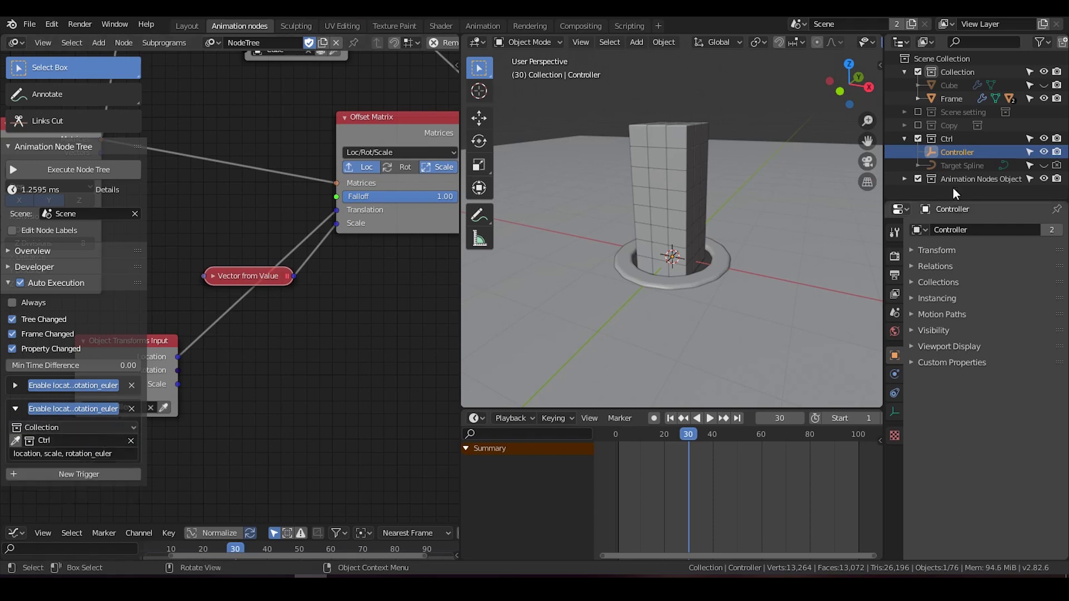
{"action": "left_click", "coordinate": [88, 454]}
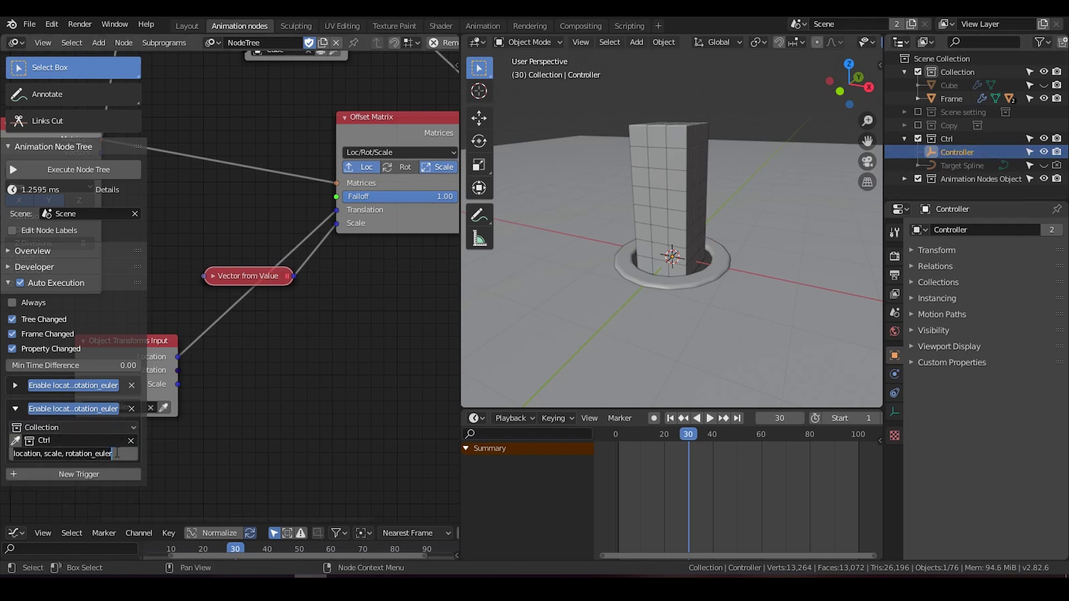
{"action": "key", "text": "Return"}
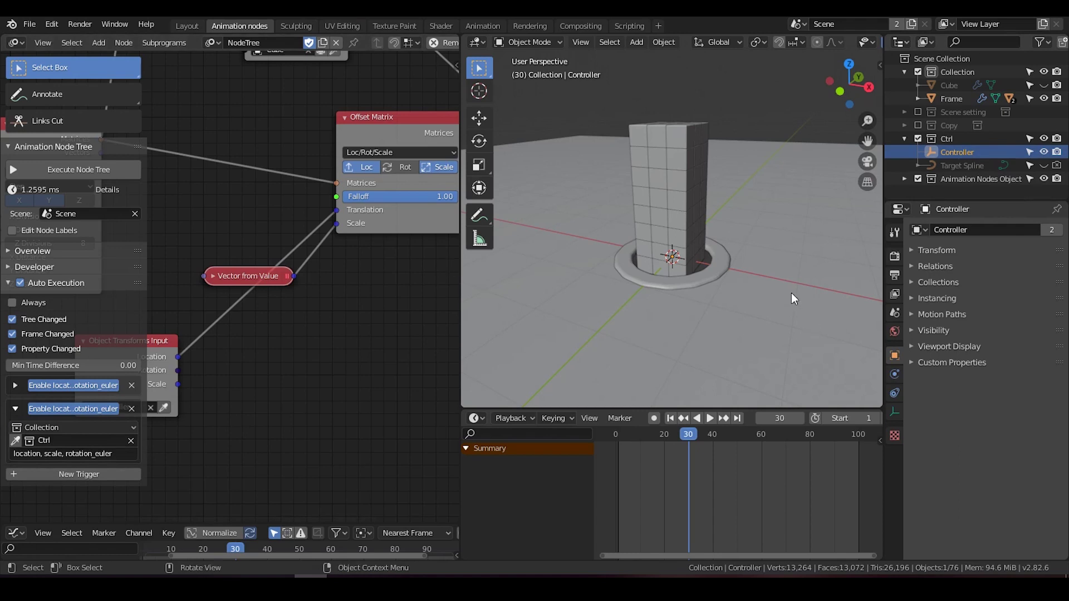
Try moving the Controller along Z and scaling it to test the auto-execution trigger.
{"action": "key", "text": "g"}
{"action": "key", "text": "z"}
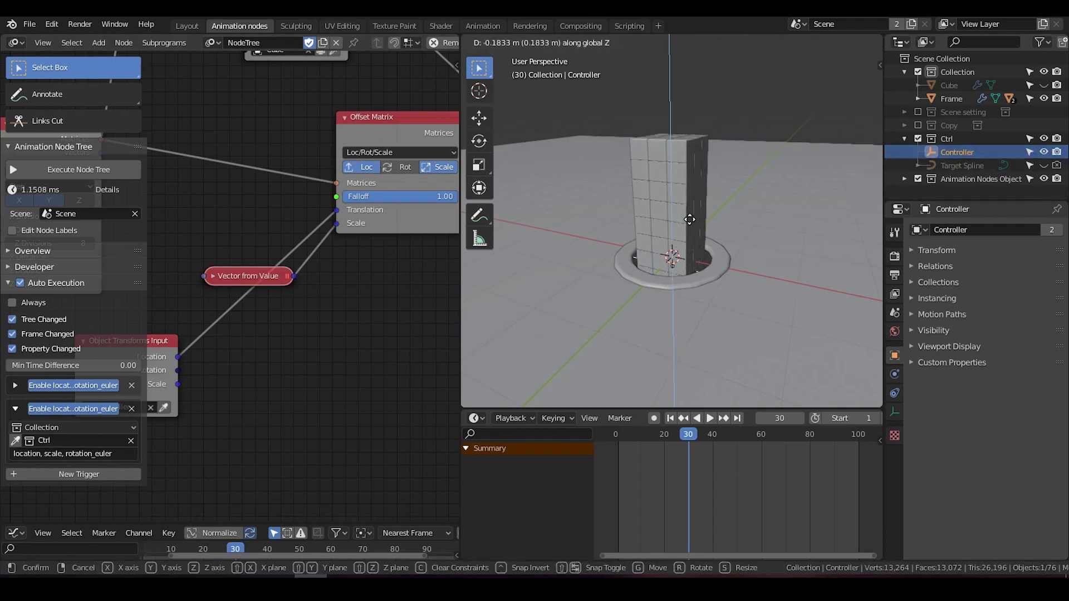
{"action": "right_click", "coordinate": [740, 220]}
{"action": "key", "text": "s"}
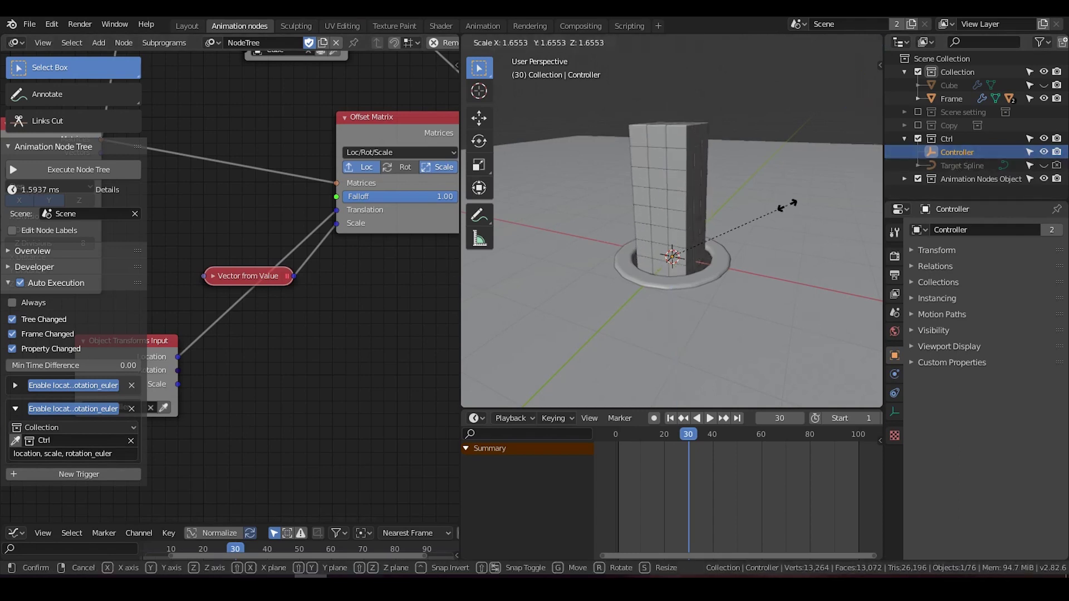
{"action": "right_click", "coordinate": [622, 261]}
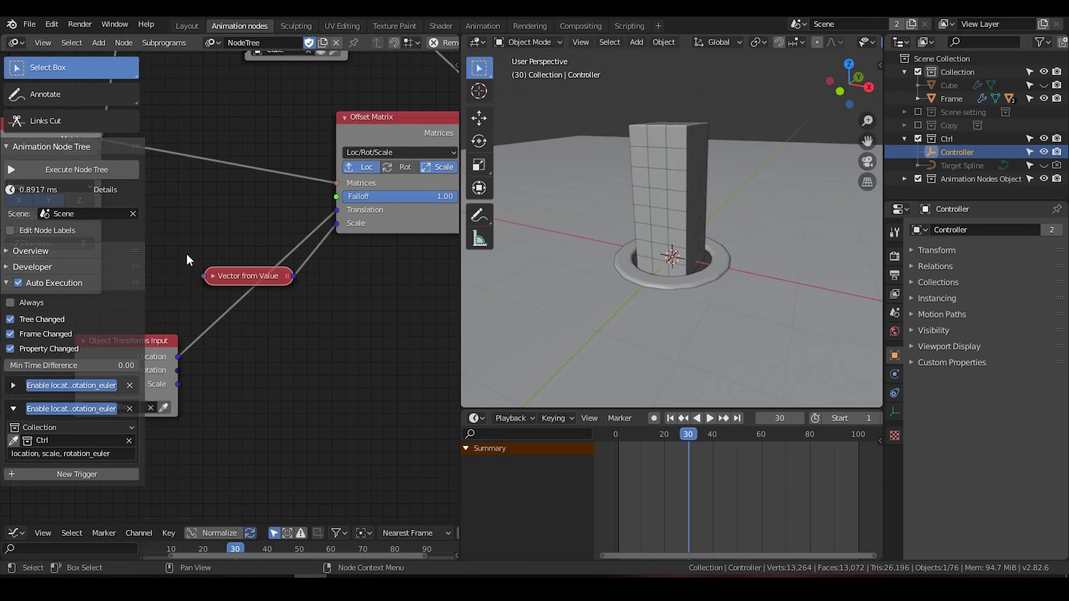
Place the Object Transforms Input node between Distribute Matrices and Offset Matrix, and test moving the Controller along Z.
{"action": "key", "text": "t"}
{"action": "left_click_drag", "start_coordinate": [117, 355], "coordinate": [159, 234]}
{"action": "key", "text": "g"}
{"action": "key", "text": "z"}
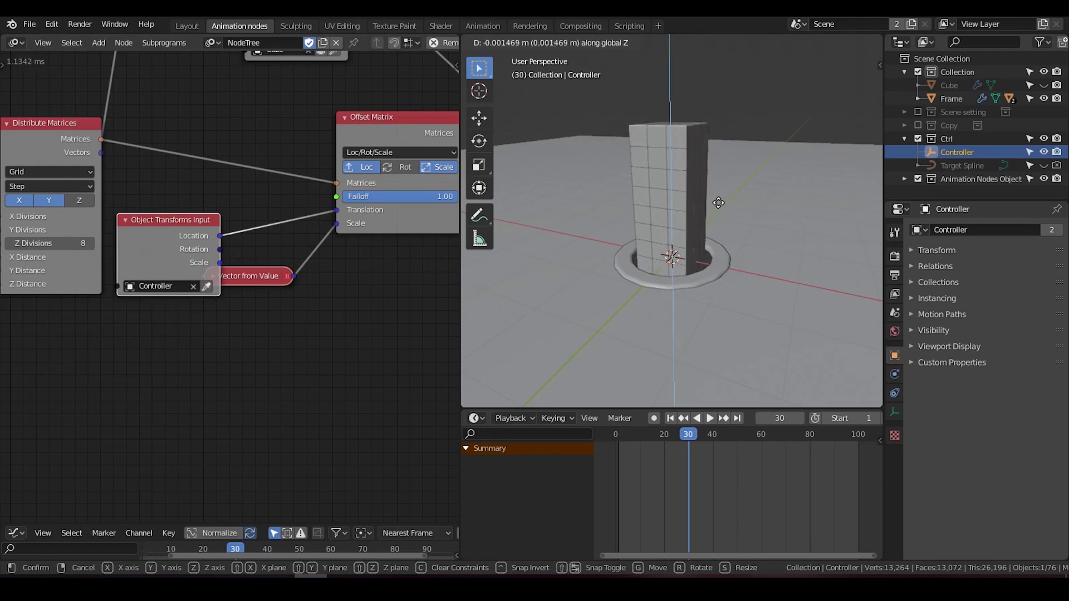
{"action": "right_click", "coordinate": [718, 209]}
Move the Object Matrix Output node farther from Offset Matrix to make room for another node between them.
{"action": "middle_click_drag", "start_coordinate": [308, 337], "coordinate": [211, 333]}
{"action": "scroll", "coordinate": [320, 305], "scroll_direction": "down", "scroll_amount": 2}
{"action": "middle_click_drag", "start_coordinate": [319, 305], "coordinate": [121, 351]}
{"action": "left_click_drag", "start_coordinate": [224, 198], "coordinate": [318, 139]}
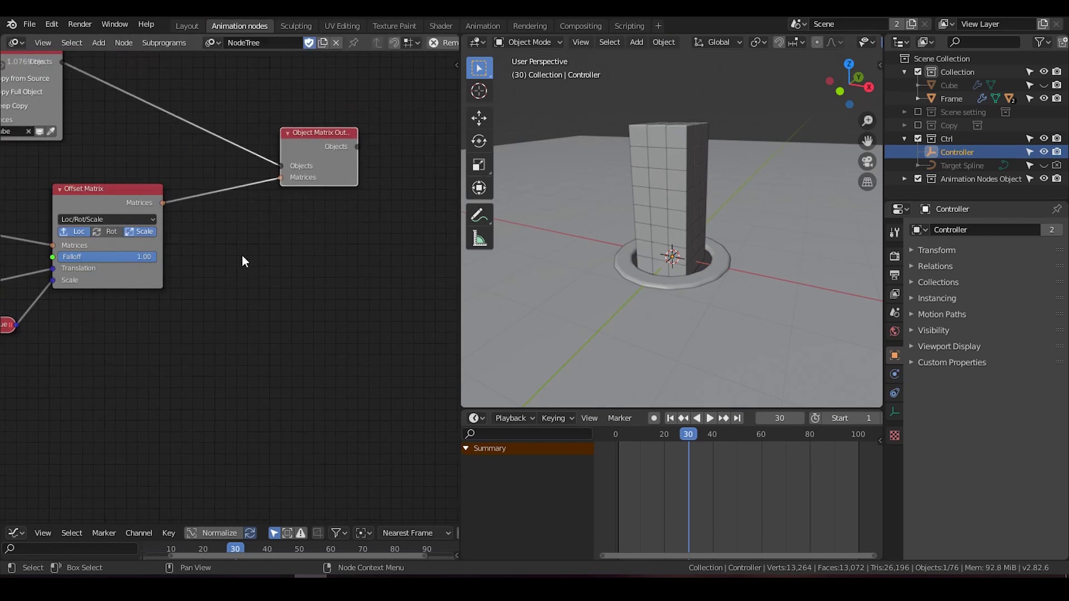
{"action": "middle_click_drag", "start_coordinate": [242, 254], "coordinate": [387, 212]}
Rename the Controller empty as controller.
{"action": "double_click", "coordinate": [952, 153]}
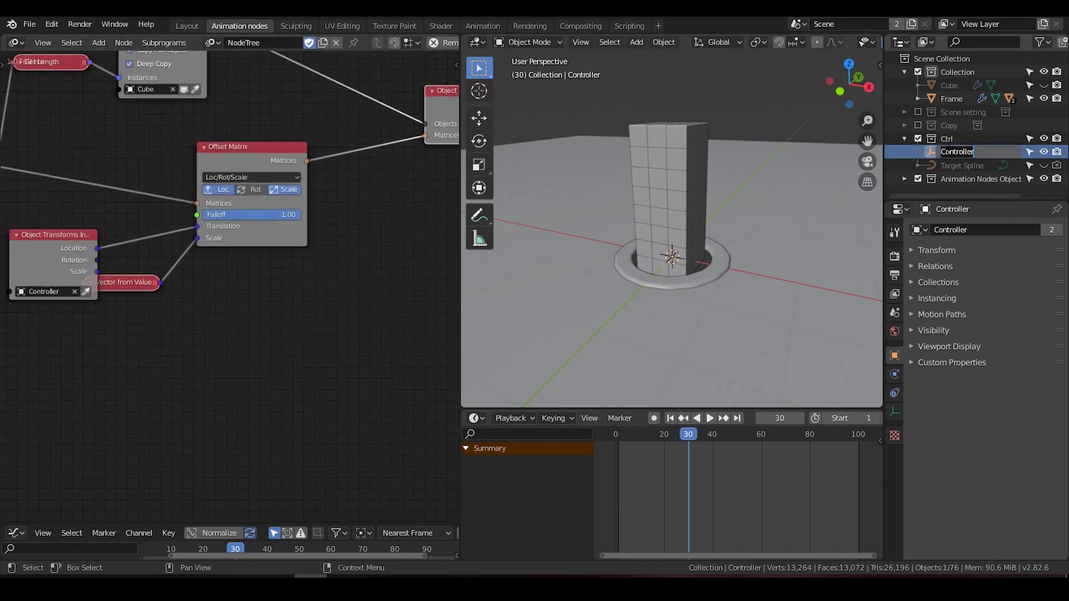
{"action": "type", "text": "posi"}
{"action": "type", "text": "er"}
{"action": "key", "text": "Return"}
{"action": "scroll", "coordinate": [219, 171], "scroll_direction": "down", "scroll_amount": 1}
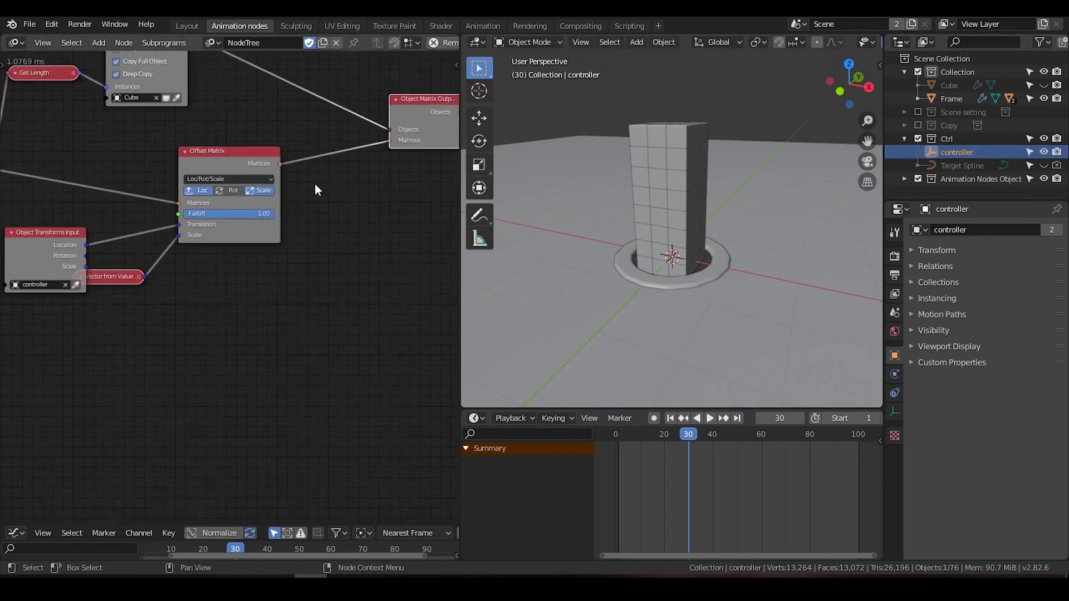
Try moving the controller empty down along Z to check that the column sinks into the hole.
{"action": "key", "text": "g"}
{"action": "key", "text": "z"}
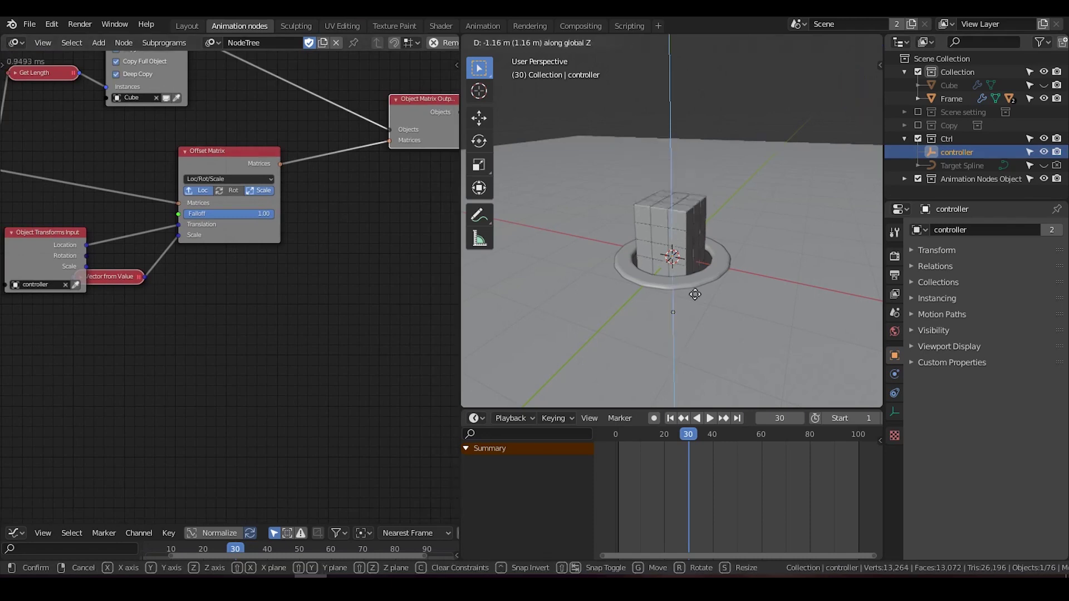
{"action": "left_click", "coordinate": [692, 253]}
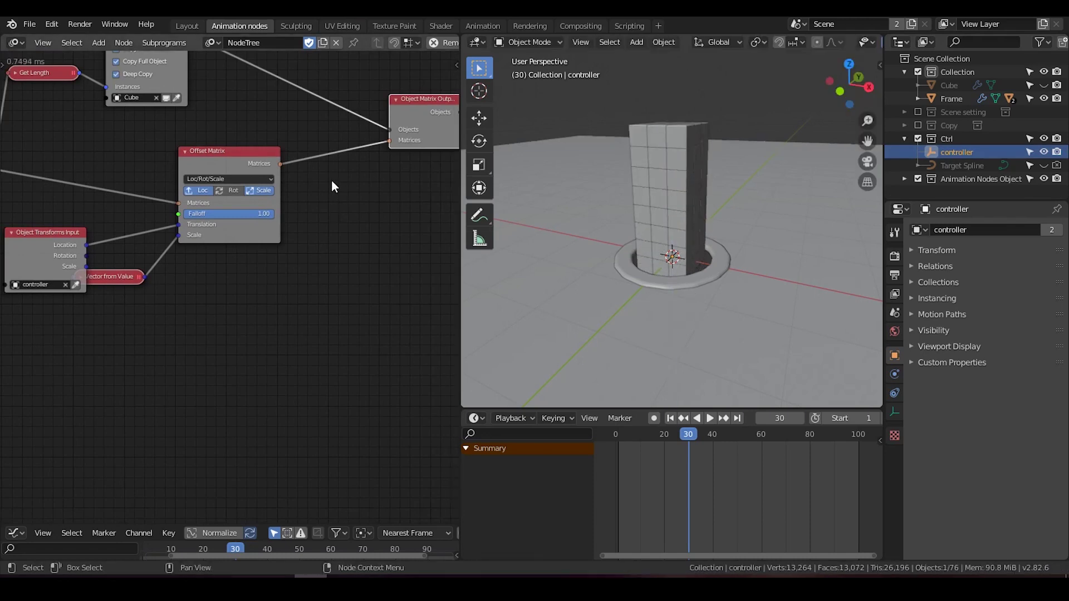
Insert a Transform Matrix node on the link between Offset Matrix and Object Matrix Output.
{"action": "key", "text": "ctrl+a"}
{"action": "type", "text": "transfo"}
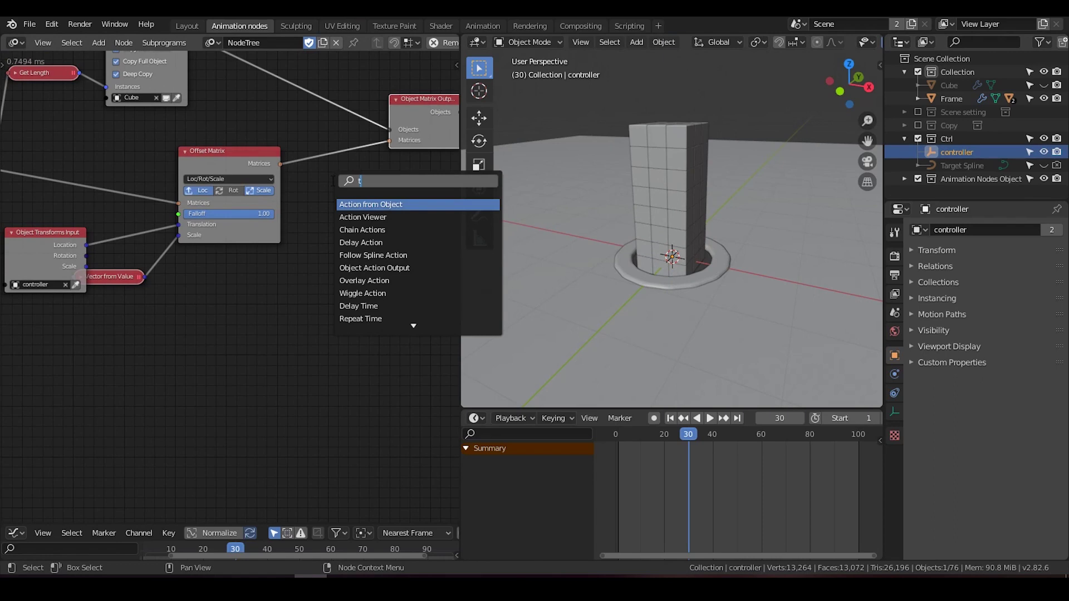
{"action": "key", "text": "Return"}
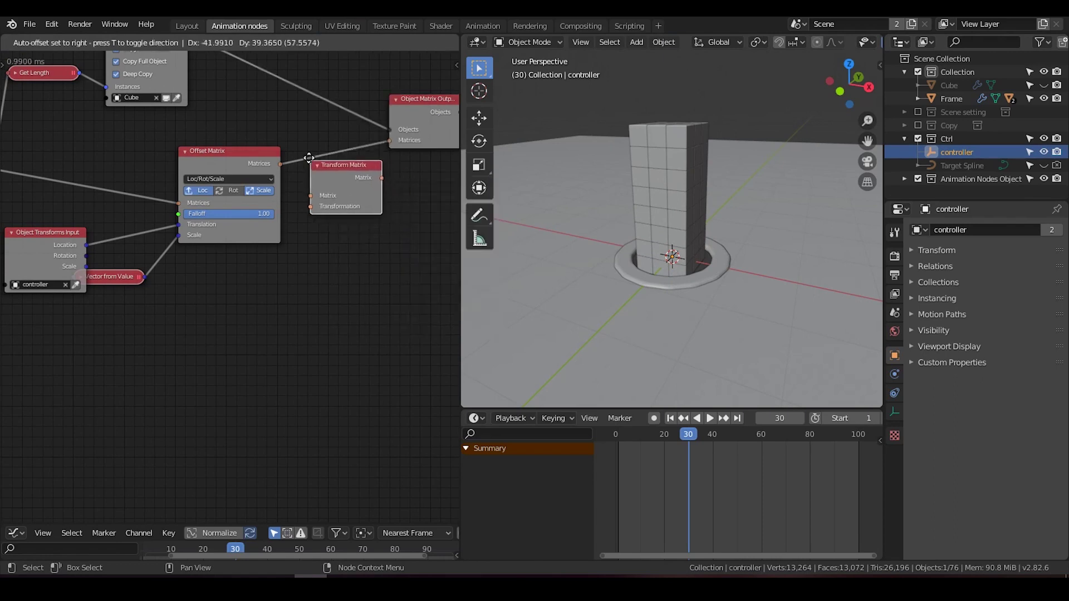
{"action": "left_click", "coordinate": [352, 157]}
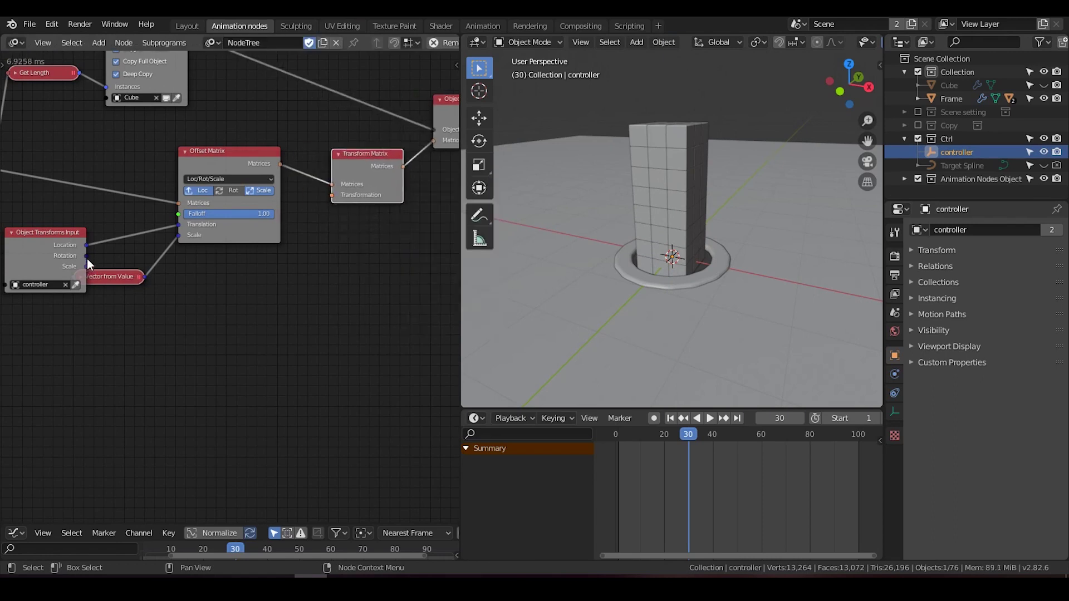
Add a Compose Matrix node below Offset Matrix and turn off Loc and Scale so only Rot is used.
{"action": "left_click_drag", "start_coordinate": [87, 258], "coordinate": [281, 257]}
{"action": "type", "text": "c"}
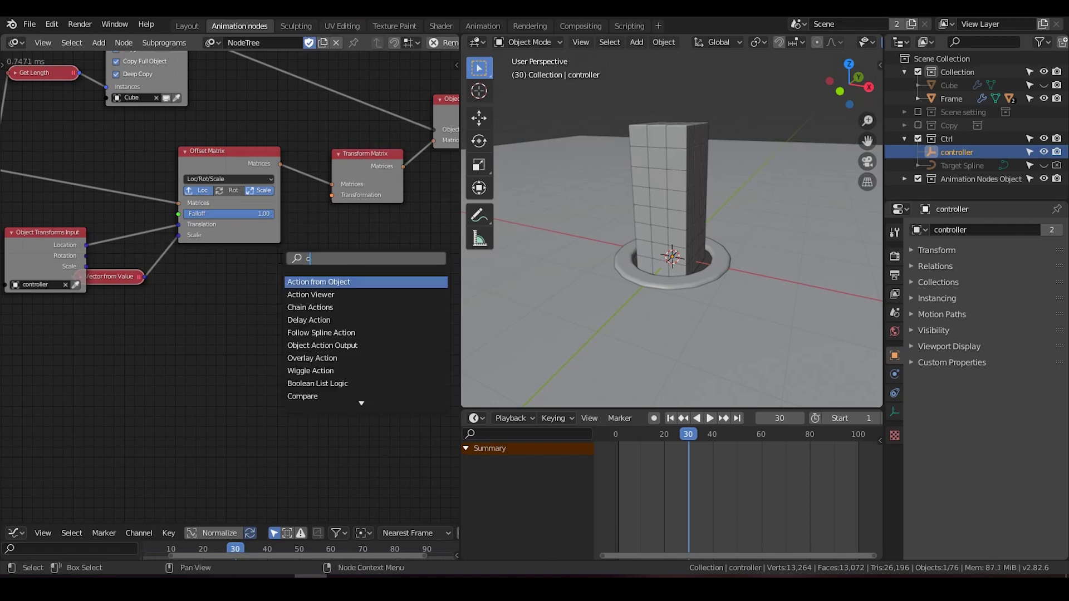
{"action": "type", "text": "ompose"}
{"action": "key", "text": "Return"}
{"action": "left_click", "coordinate": [246, 289]}
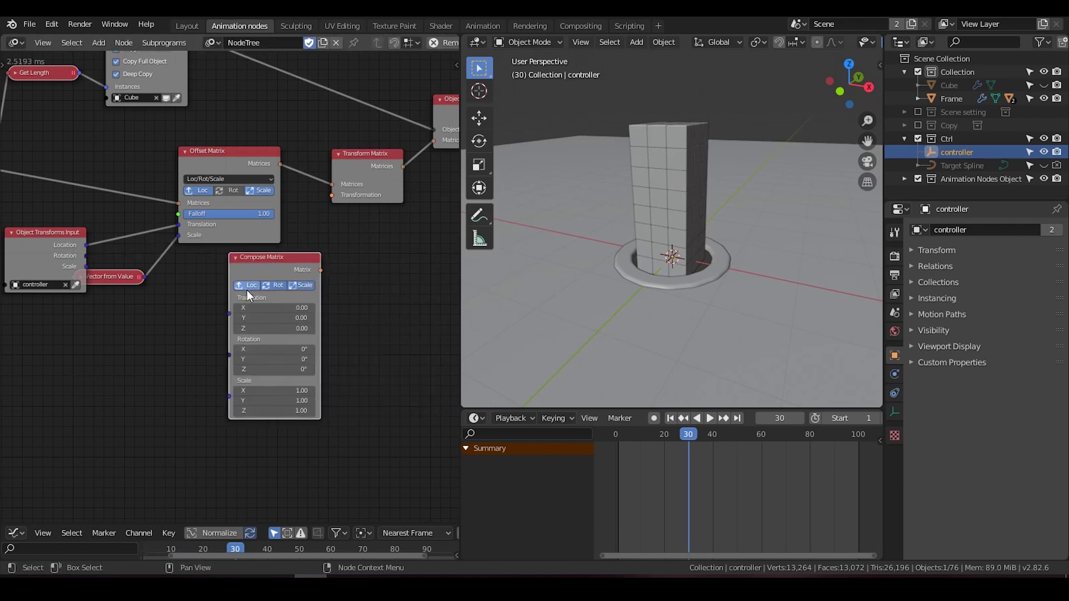
{"action": "left_click", "coordinate": [252, 287]}
{"action": "left_click", "coordinate": [302, 286]}
{"action": "left_click_drag", "start_coordinate": [277, 268], "coordinate": [250, 248]}
Link the controller's Rotation through Compose Matrix into the Transformation of Transform Matrix, and test rotating the controller around Z.
{"action": "left_click_drag", "start_coordinate": [87, 256], "coordinate": [202, 291]}
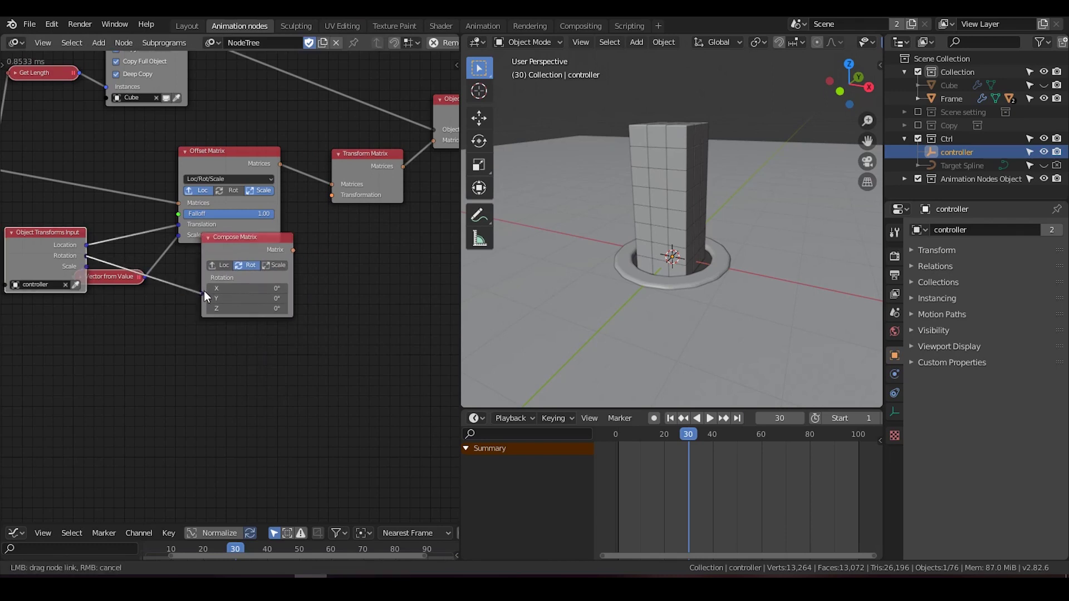
{"action": "left_click_drag", "start_coordinate": [294, 250], "coordinate": [331, 195]}
{"action": "key", "text": "r"}
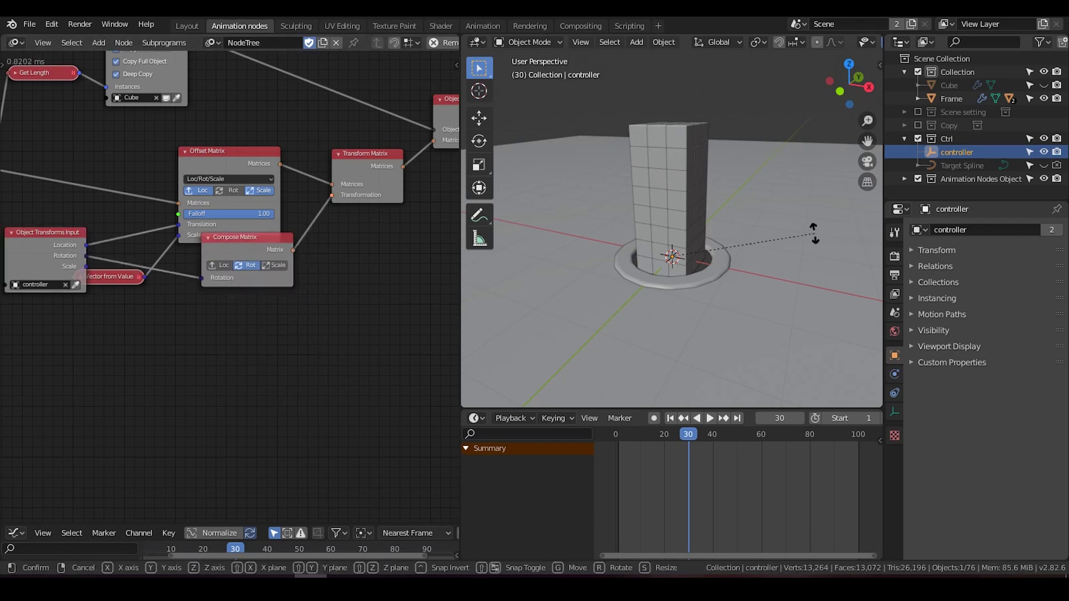
{"action": "key", "text": "z"}
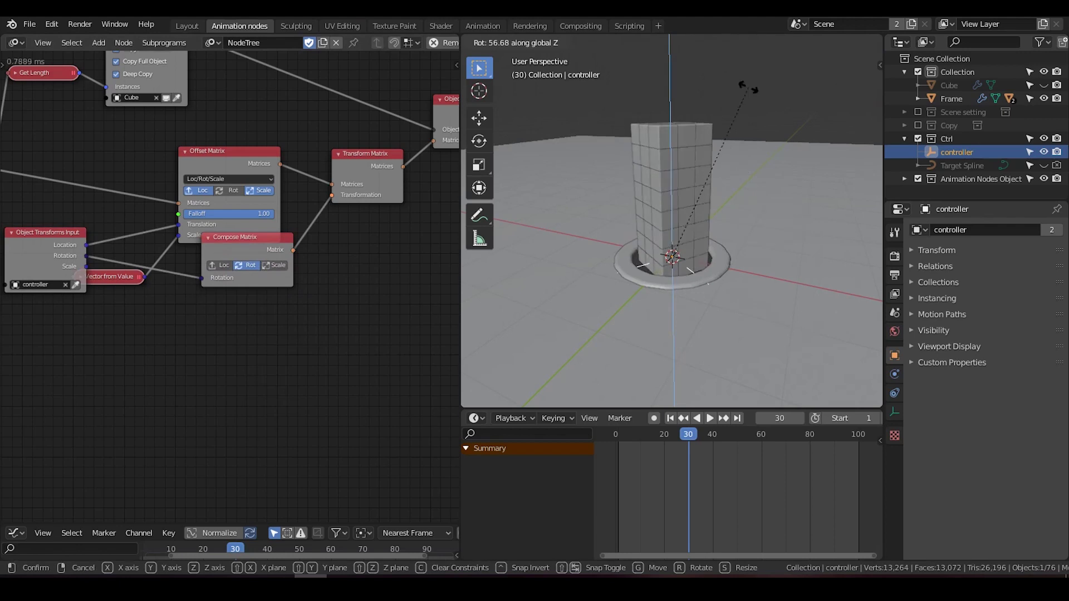
{"action": "left_click", "coordinate": [765, 156]}
Insert a location keyframe on the controller at frame 30.
{"action": "left_click", "coordinate": [670, 418]}
{"action": "left_click", "coordinate": [936, 251]}
{"action": "key", "text": "i"}
Lower the controller about 2.68 m along Z and insert a keyframe farther along the timeline.
{"action": "key", "text": "g"}
{"action": "key", "text": "z"}
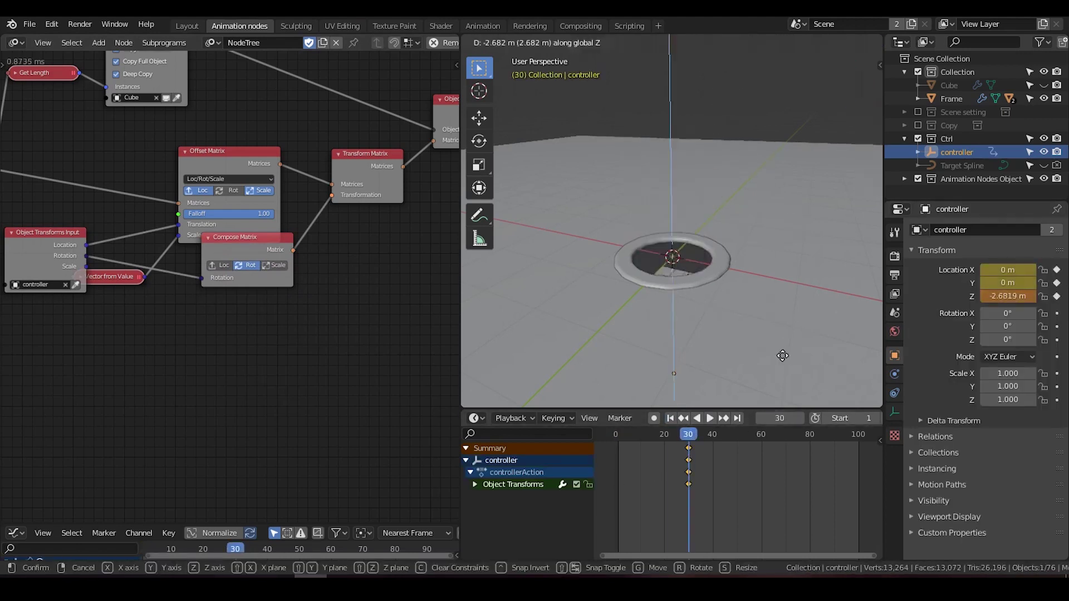
{"action": "left_click", "coordinate": [780, 357]}
{"action": "left_click", "coordinate": [761, 434]}
{"action": "key", "text": "i"}
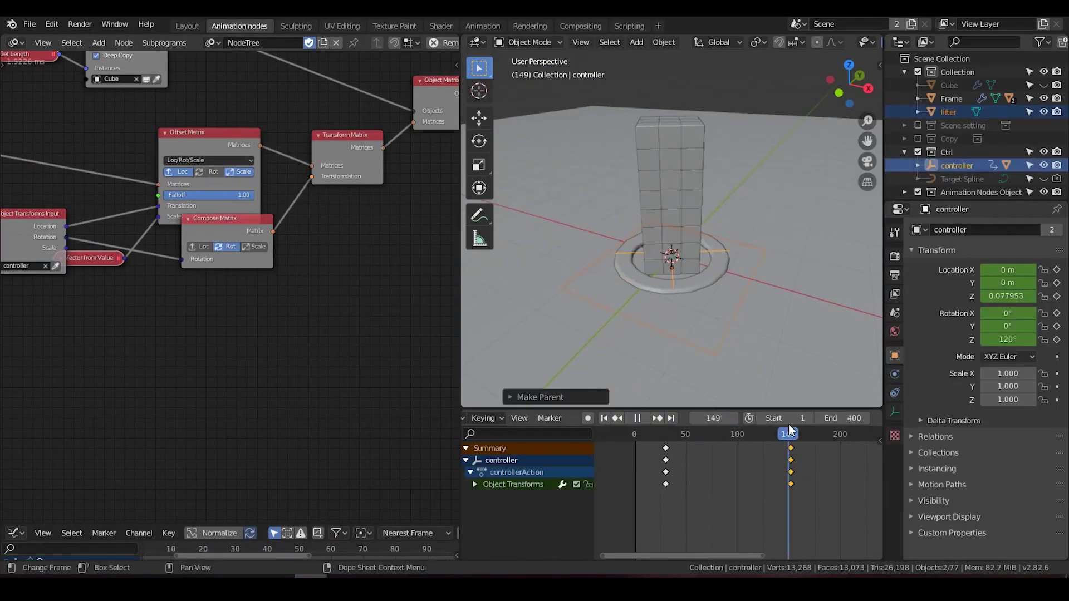
Adjust the height of the lifter plane slightly along Z and scrub the timeline to frame 159.
{"action": "key", "text": "g"}
{"action": "key", "text": "z"}
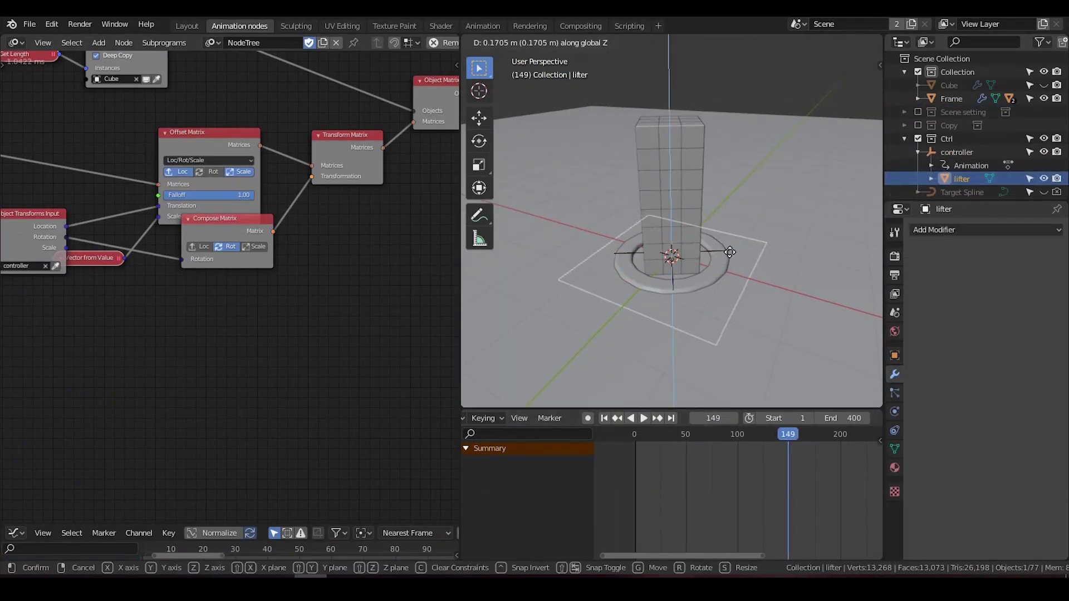
{"action": "left_click", "coordinate": [729, 252]}
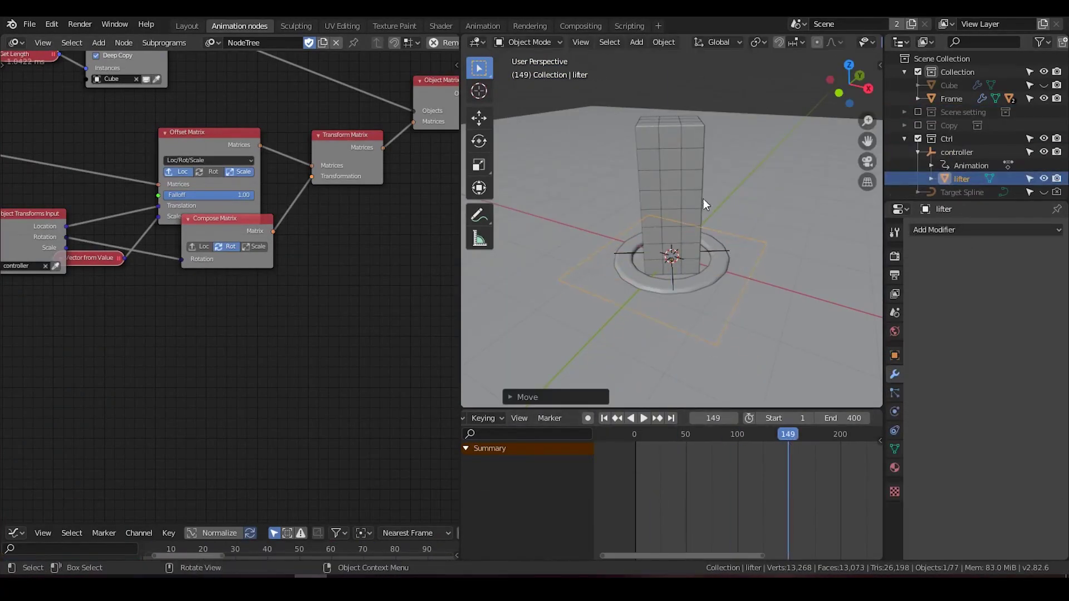
{"action": "left_click_drag", "start_coordinate": [681, 438], "coordinate": [798, 433]}
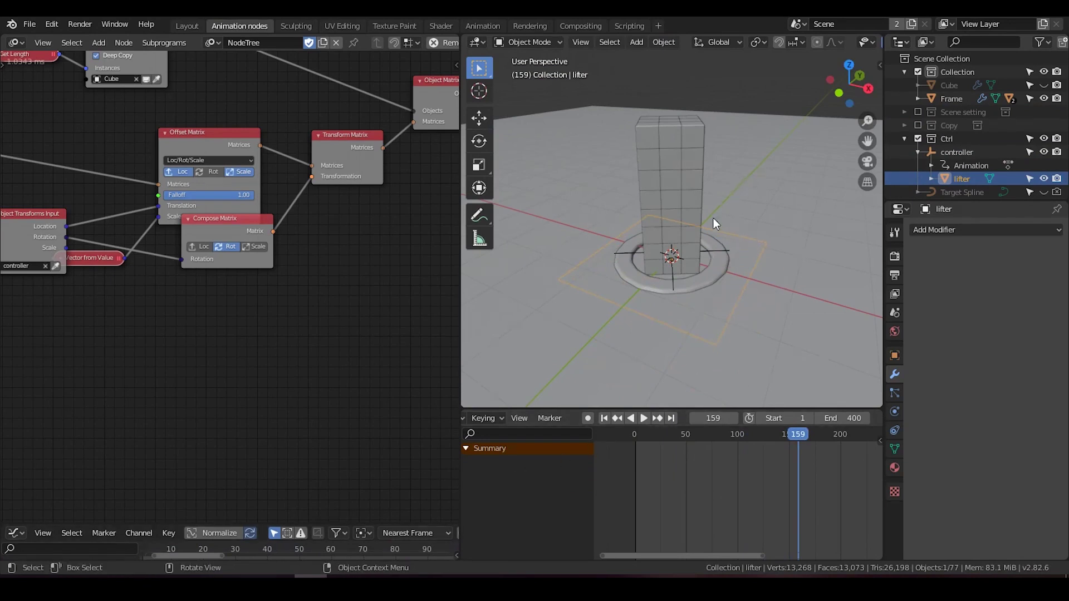
Collapse the Ctrl collection, disable the Animation Nodes Object collection, and unhide the source Cube in the viewport.
{"action": "left_click", "coordinate": [687, 128]}
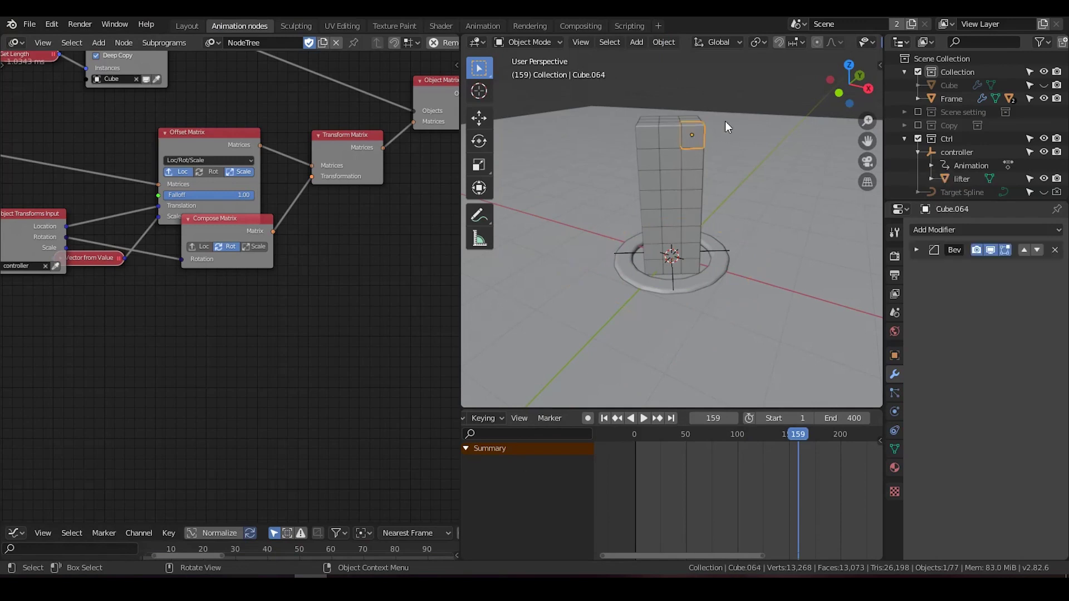
{"action": "left_click", "coordinate": [903, 139]}
{"action": "left_click", "coordinate": [918, 152]}
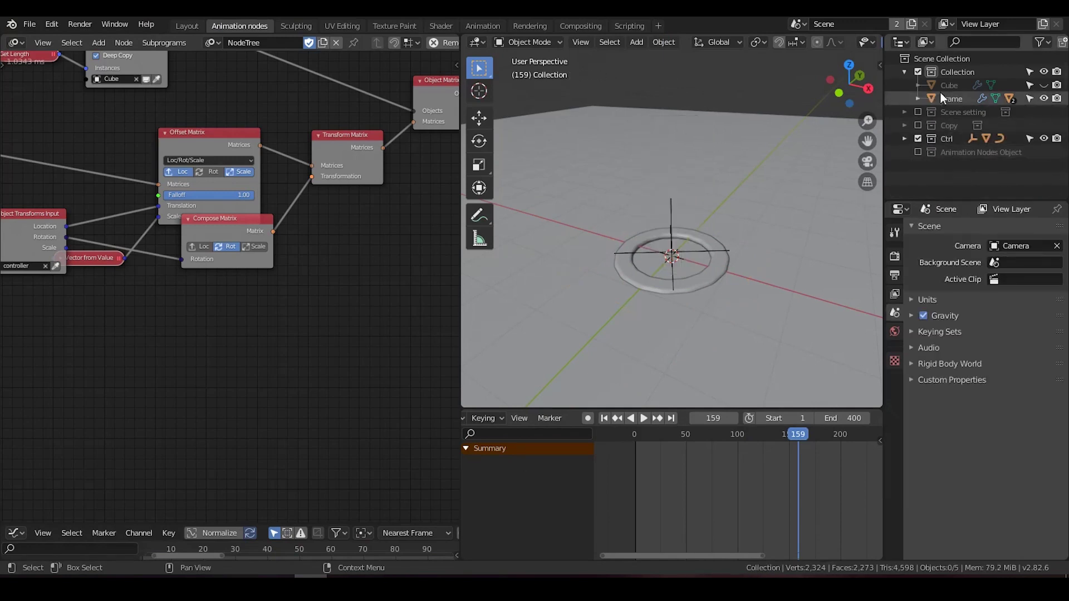
{"action": "left_click", "coordinate": [1025, 88]}
{"action": "left_click", "coordinate": [1043, 85]}
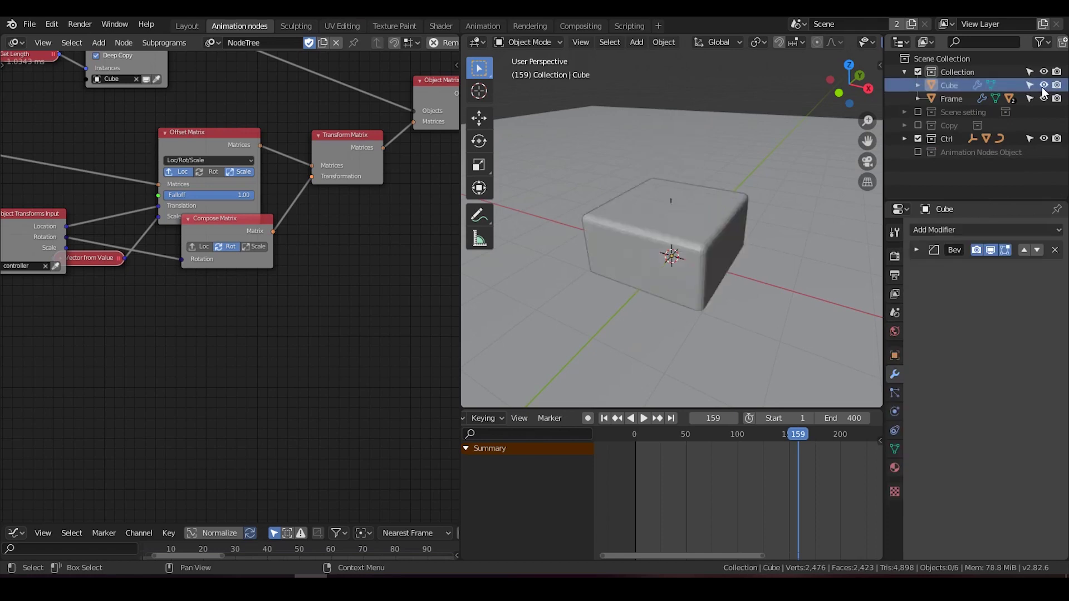
Add a Subdivision Surface modifier to the Cube and set its type to Simple.
{"action": "left_click", "coordinate": [709, 256]}
{"action": "left_click", "coordinate": [986, 231]}
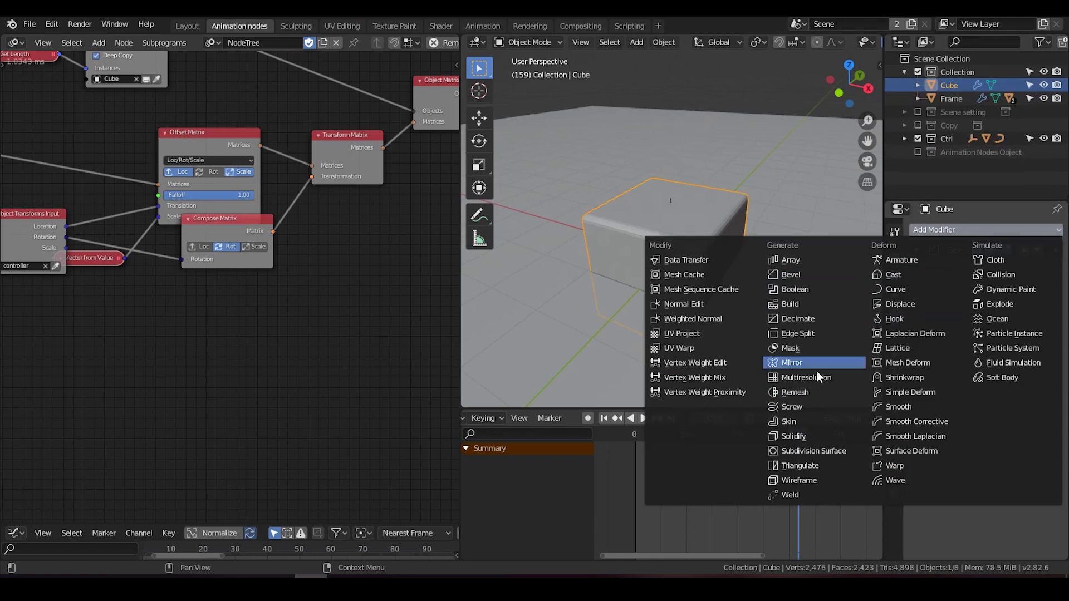
{"action": "left_click", "coordinate": [812, 455]}
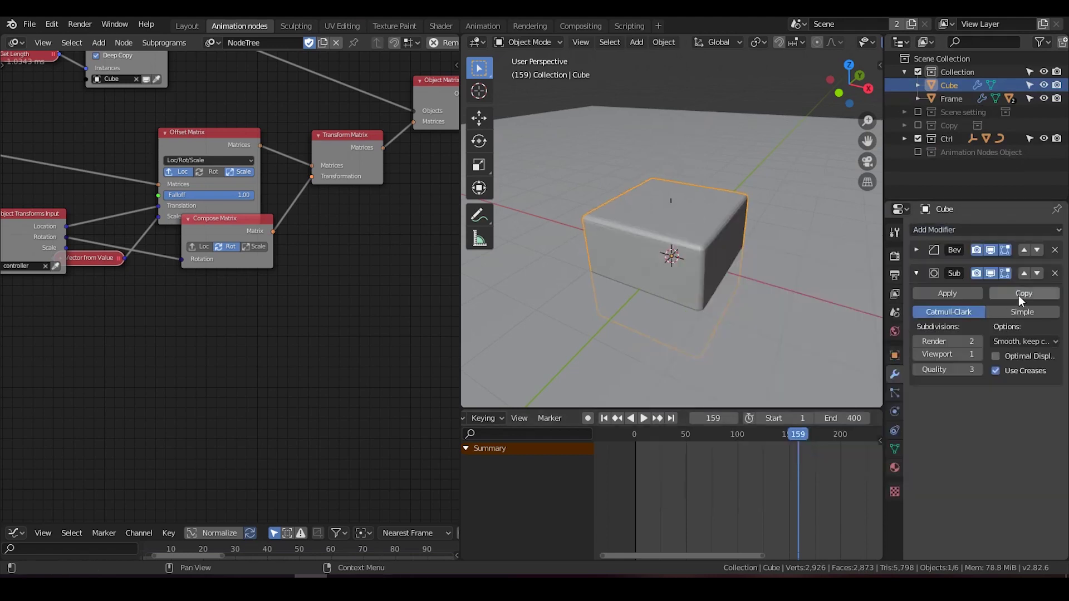
{"action": "left_click", "coordinate": [1021, 312]}
{"action": "scroll", "coordinate": [855, 37], "scroll_direction": "down", "scroll_amount": 5}
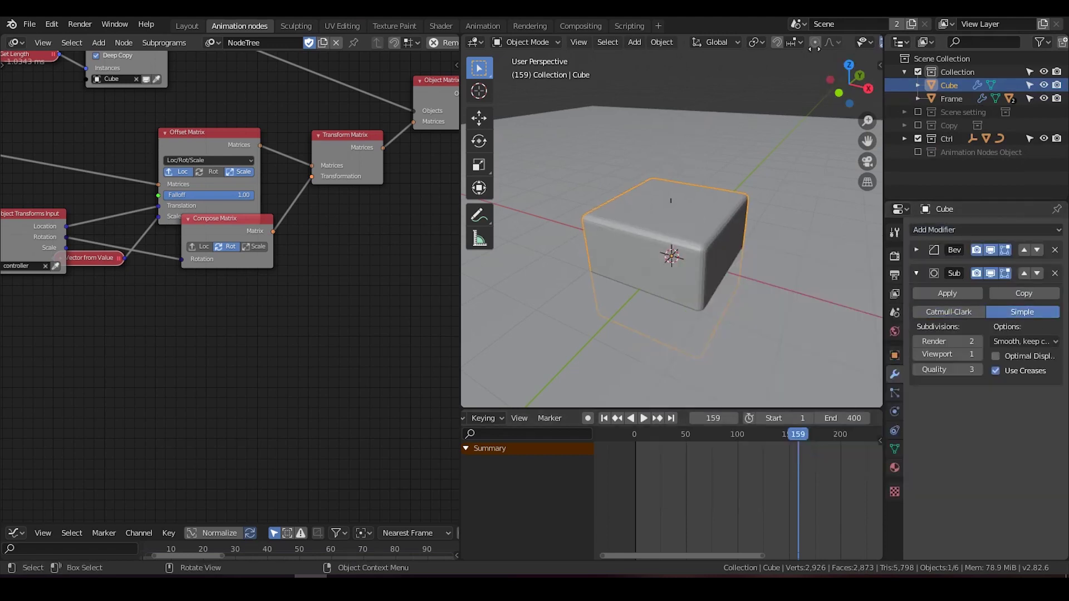
Show the viewport in wireframe and raise the Cube's viewport subdivision level to 2, with its Bevel modifier switched off only during the change.
{"action": "left_click", "coordinate": [828, 42]}
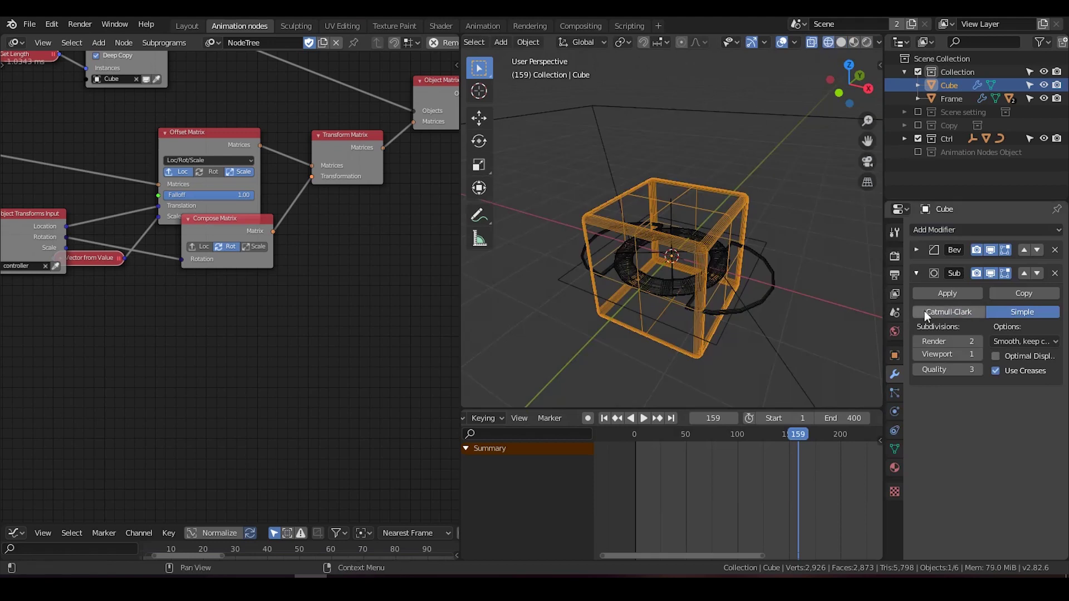
{"action": "left_click", "coordinate": [988, 251]}
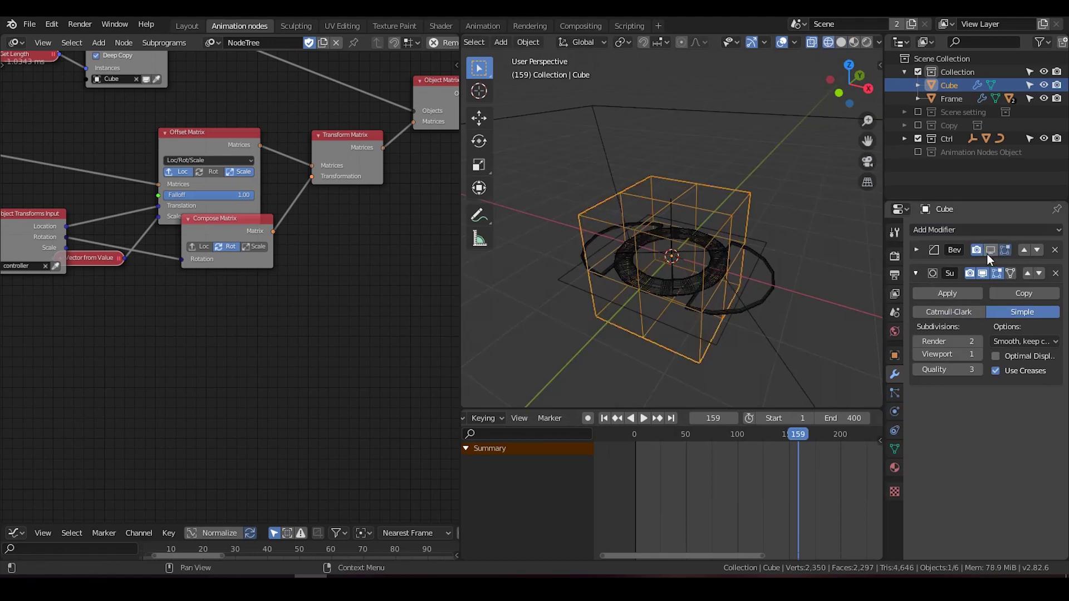
{"action": "left_click", "coordinate": [915, 251]}
{"action": "left_click", "coordinate": [915, 251]}
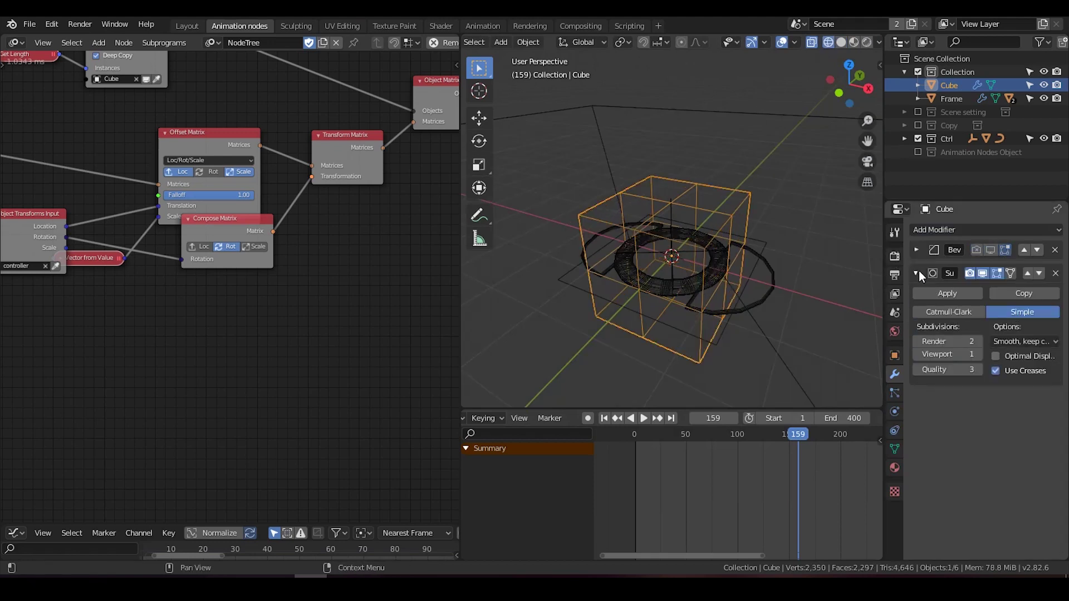
{"action": "left_click", "coordinate": [980, 354]}
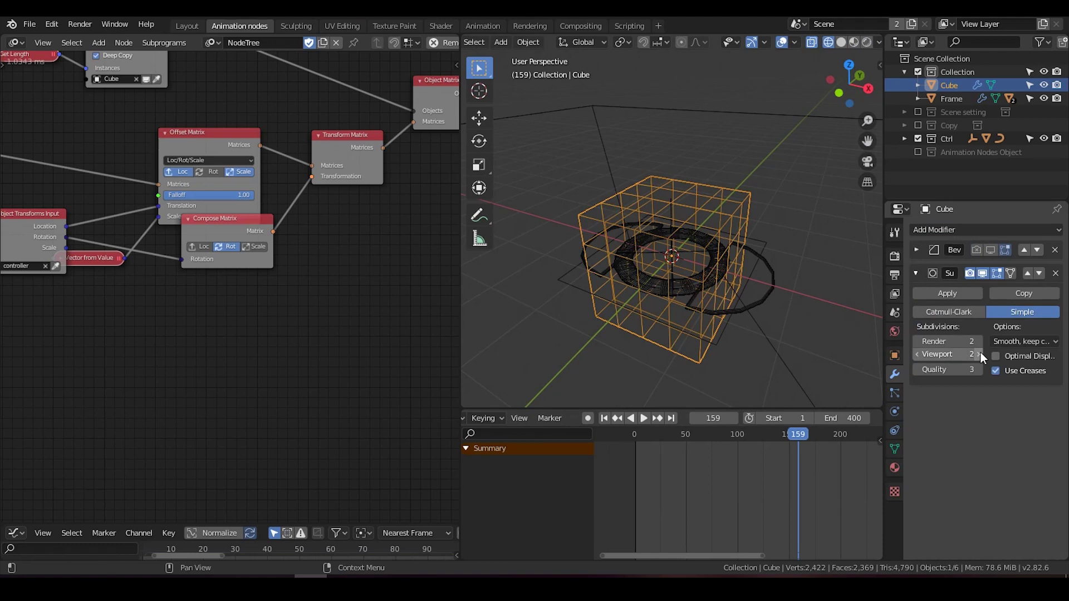
{"action": "left_click", "coordinate": [989, 250]}
{"action": "left_click", "coordinate": [976, 250]}
{"action": "scroll", "coordinate": [780, 288], "scroll_direction": "up", "scroll_amount": 1}
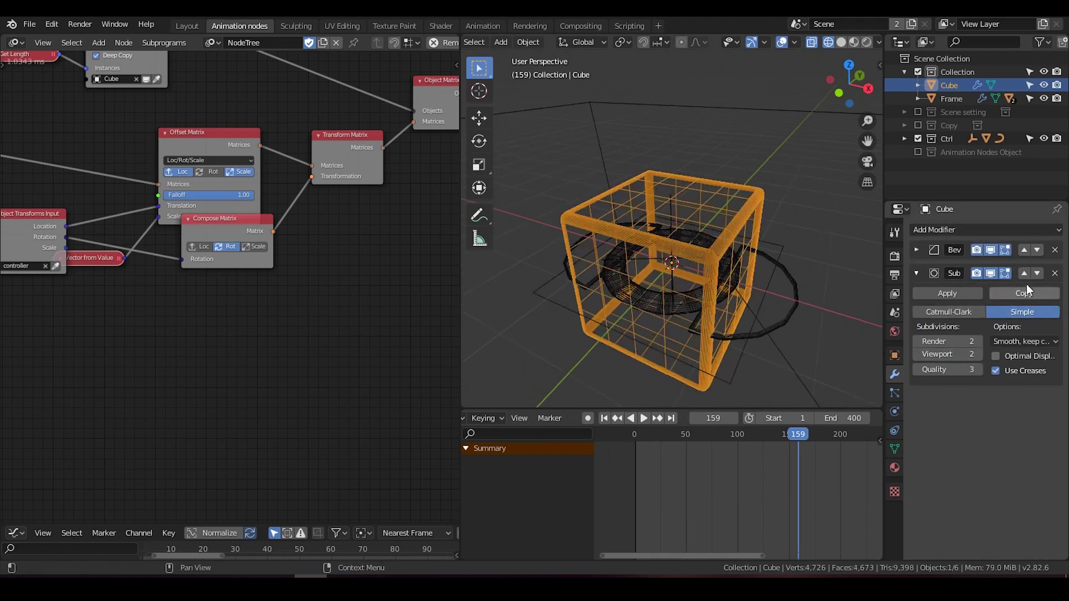
Move the Cube's Subdivision Surface modifier above the Bevel and set the Bevel's limit method to Angle.
{"action": "left_click", "coordinate": [1024, 273]}
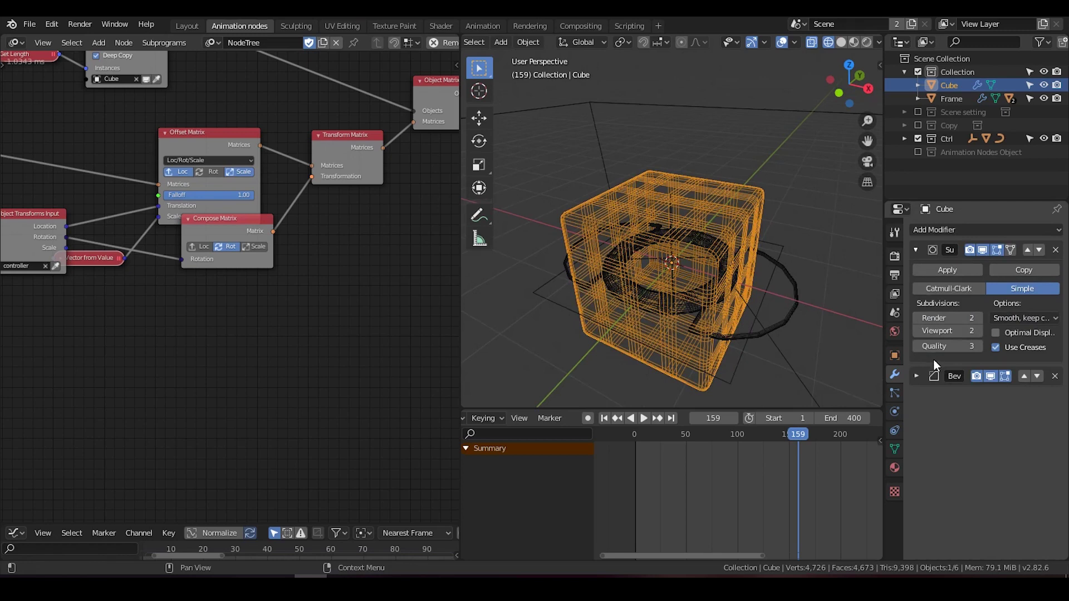
{"action": "left_click", "coordinate": [917, 376]}
{"action": "scroll", "coordinate": [970, 493], "scroll_direction": "down", "scroll_amount": 5}
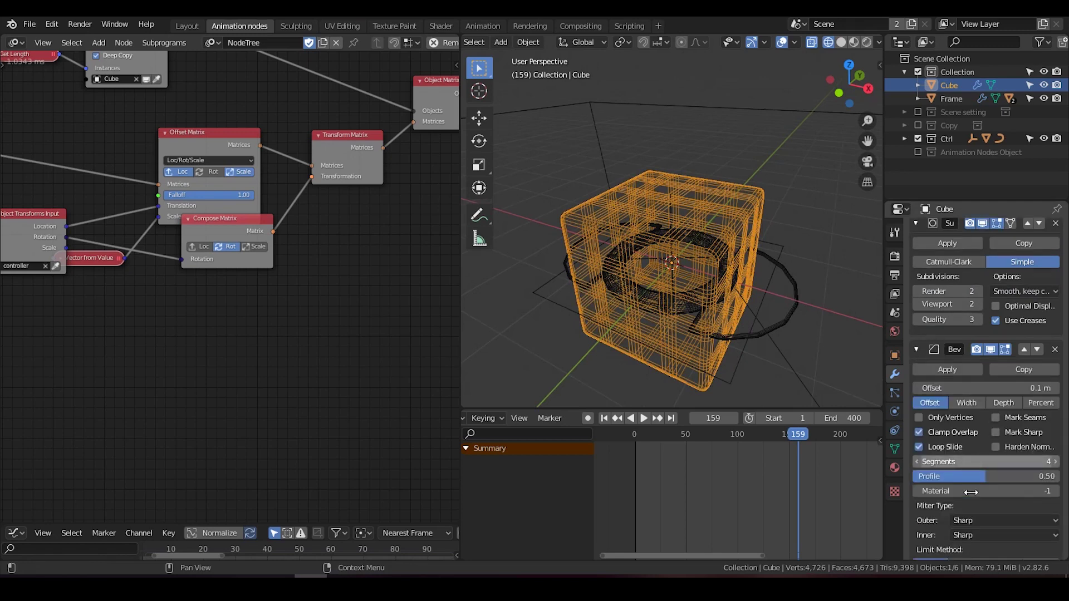
{"action": "left_click", "coordinate": [977, 466]}
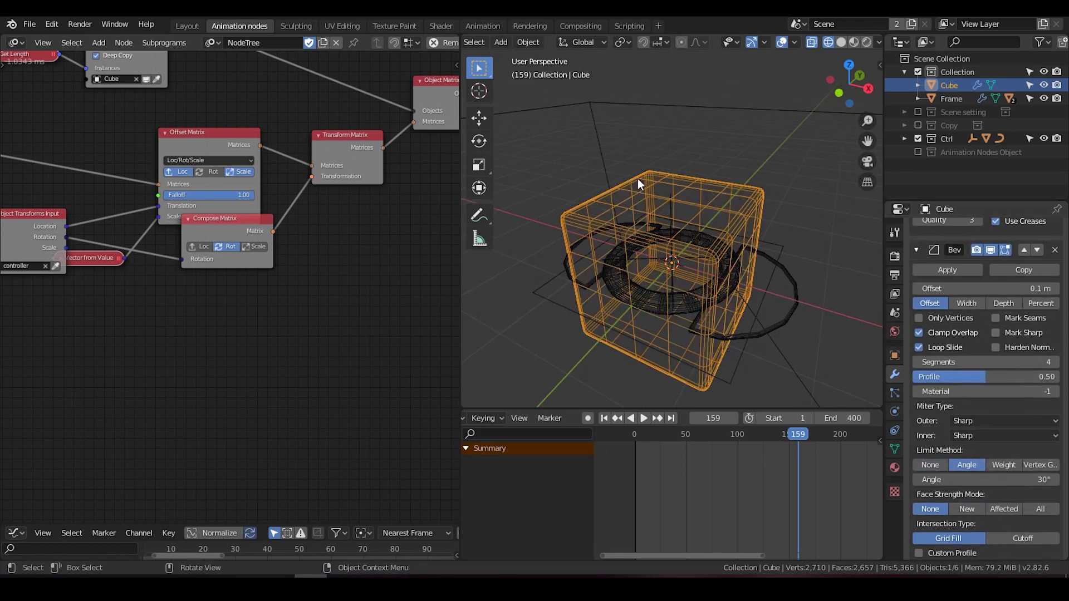
{"action": "left_click", "coordinate": [915, 250]}
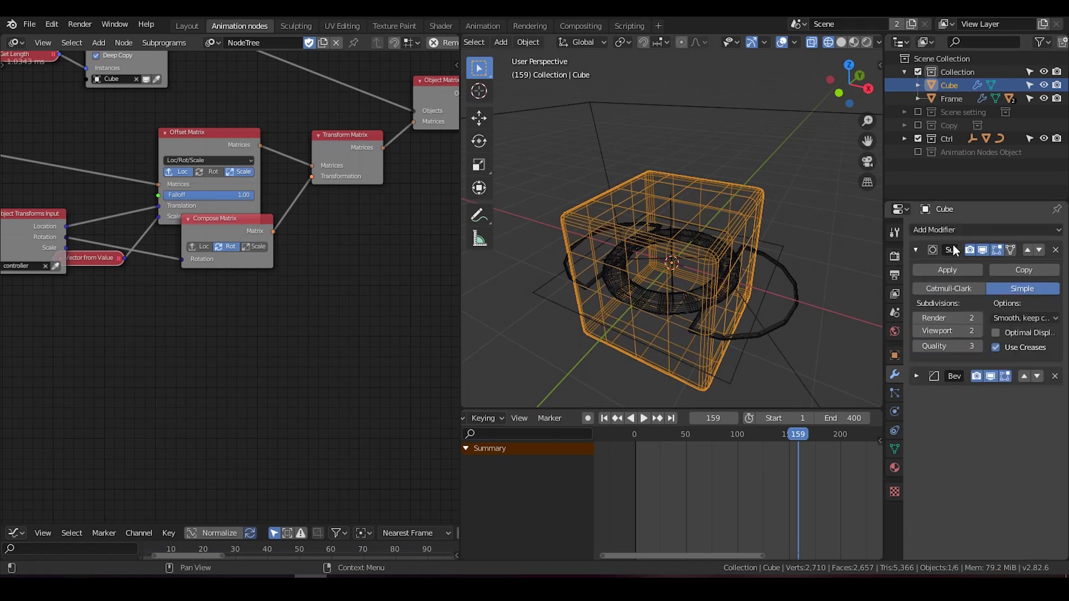
{"action": "left_click", "coordinate": [917, 249]}
Add a Cast modifier to the Cube and raise its factor to about 0.87.
{"action": "left_click", "coordinate": [944, 229]}
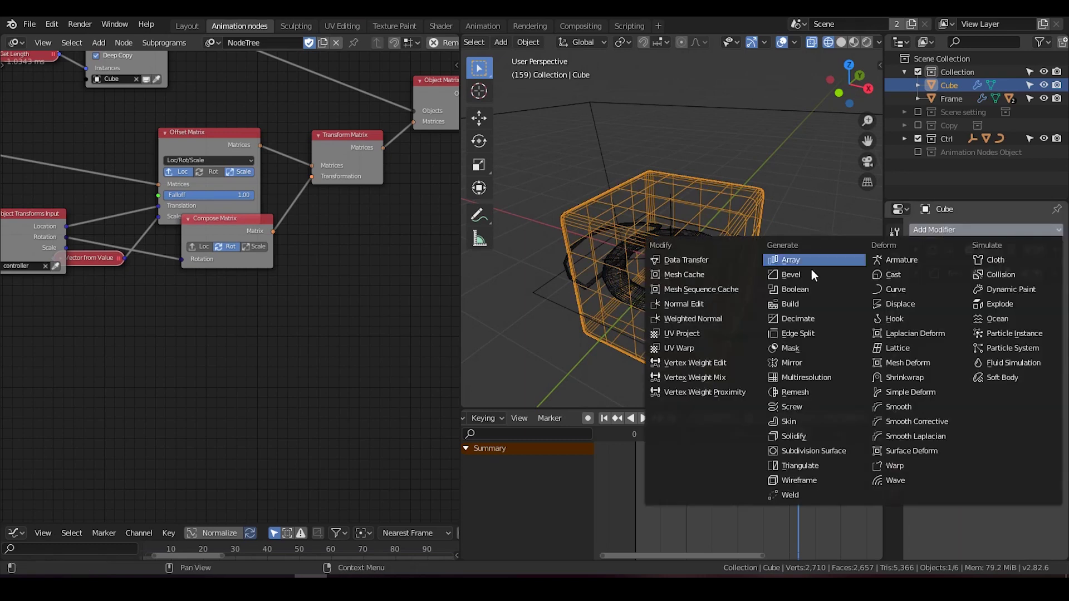
{"action": "left_click", "coordinate": [889, 274]}
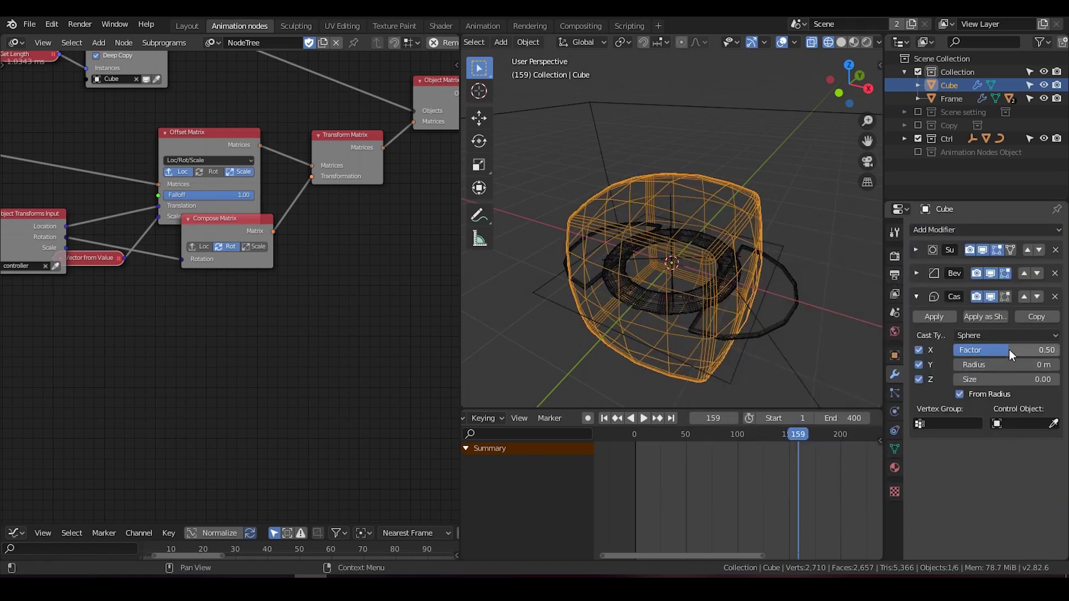
{"action": "mouse_move", "coordinate": [1009, 349]}
{"action": "left_mouse_down"}
{"action": "mouse_move", "coordinate": [1052, 349]}
{"action": "mouse_move", "coordinate": [979, 348]}
{"action": "mouse_move", "coordinate": [1025, 348]}
{"action": "left_mouse_up"}
{"action": "middle_click_drag", "start_coordinate": [675, 258], "coordinate": [703, 216]}
{"action": "left_click_drag", "start_coordinate": [1002, 350], "coordinate": [1018, 349]}
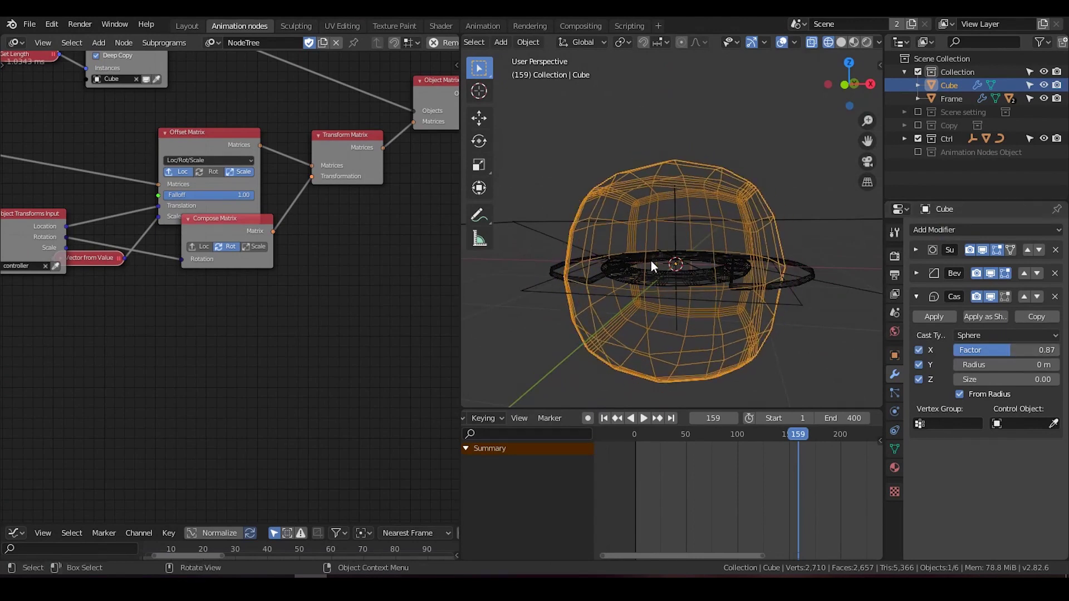
{"action": "mouse_move", "coordinate": [650, 260]}
{"action": "middle_mouse_down"}
{"action": "mouse_move", "coordinate": [606, 265]}
{"action": "mouse_move", "coordinate": [640, 266]}
{"action": "middle_mouse_up"}
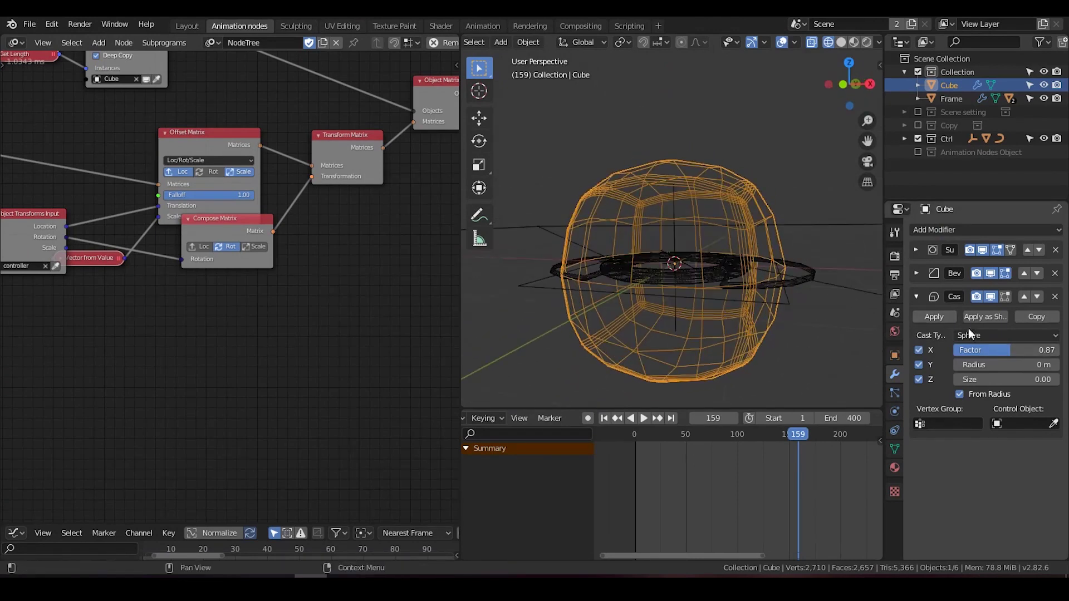
Try Cast factors of 0.90 and 1 on the Cube, and reset the factor to 0.50.
{"action": "middle_click_drag", "start_coordinate": [706, 273], "coordinate": [736, 273]}
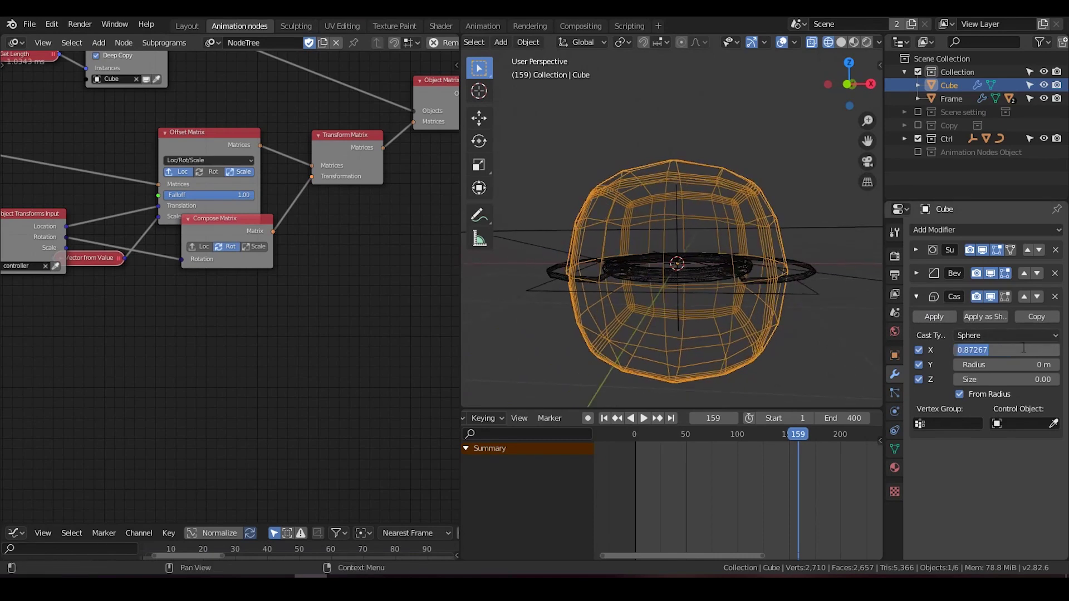
{"action": "type", "text": "0.90"}
{"action": "key", "text": "Return"}
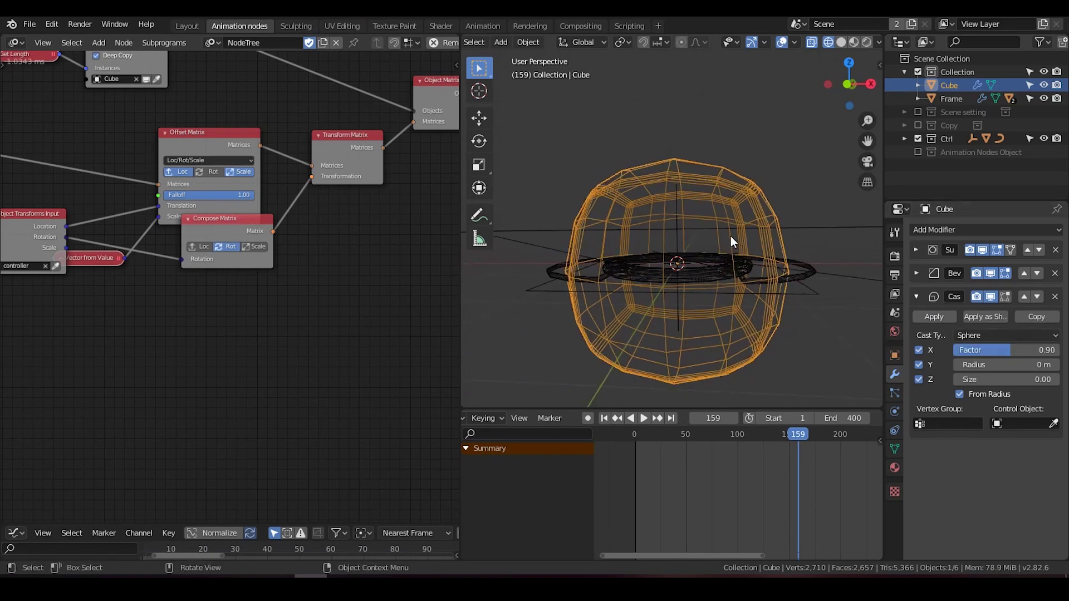
{"action": "middle_click_drag", "start_coordinate": [730, 236], "coordinate": [724, 261]}
{"action": "left_click", "coordinate": [1011, 344]}
{"action": "type", "text": "1"}
{"action": "key", "text": "Return"}
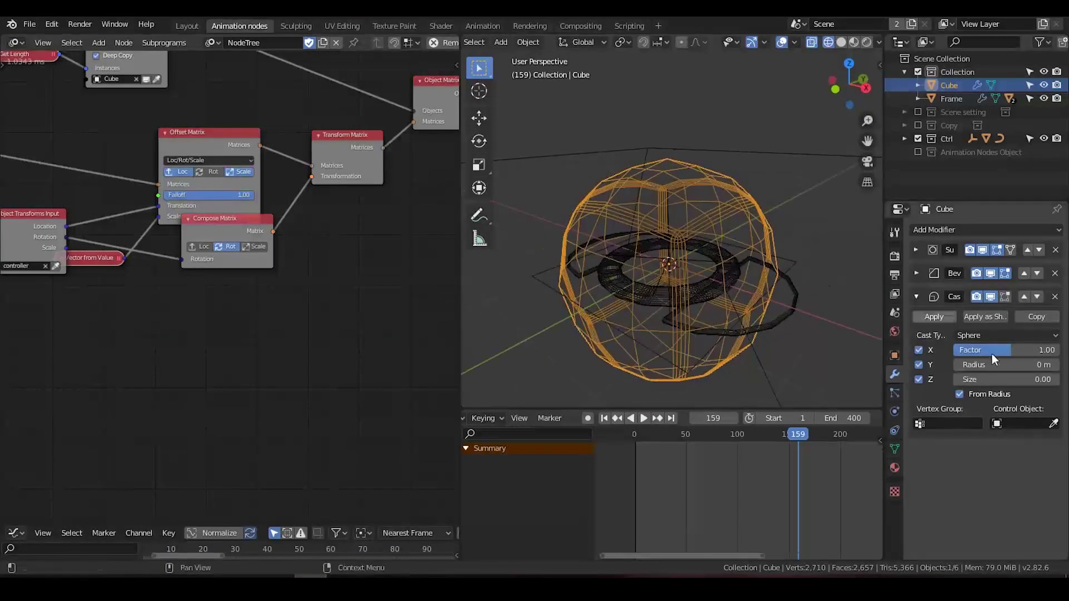
{"action": "double_click", "coordinate": [997, 349]}
{"action": "key", "text": "Return"}
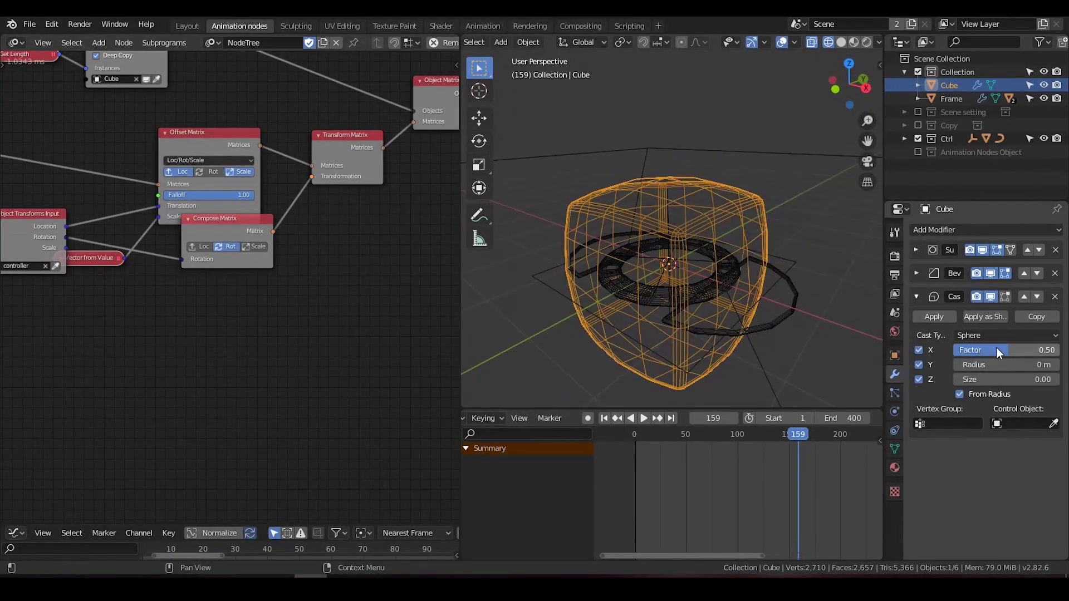
Set the Cube's Cast factor to 0.
{"action": "double_click", "coordinate": [990, 346]}
{"action": "type", "text": "0"}
{"action": "key", "text": "Return"}
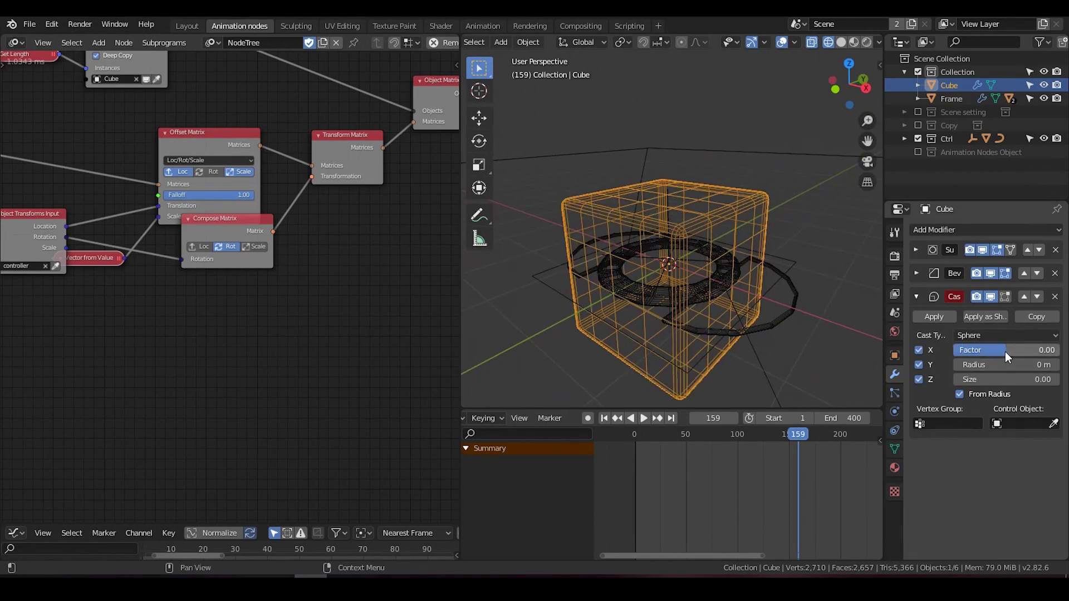
{"action": "middle_click_drag", "start_coordinate": [696, 270], "coordinate": [691, 279]}
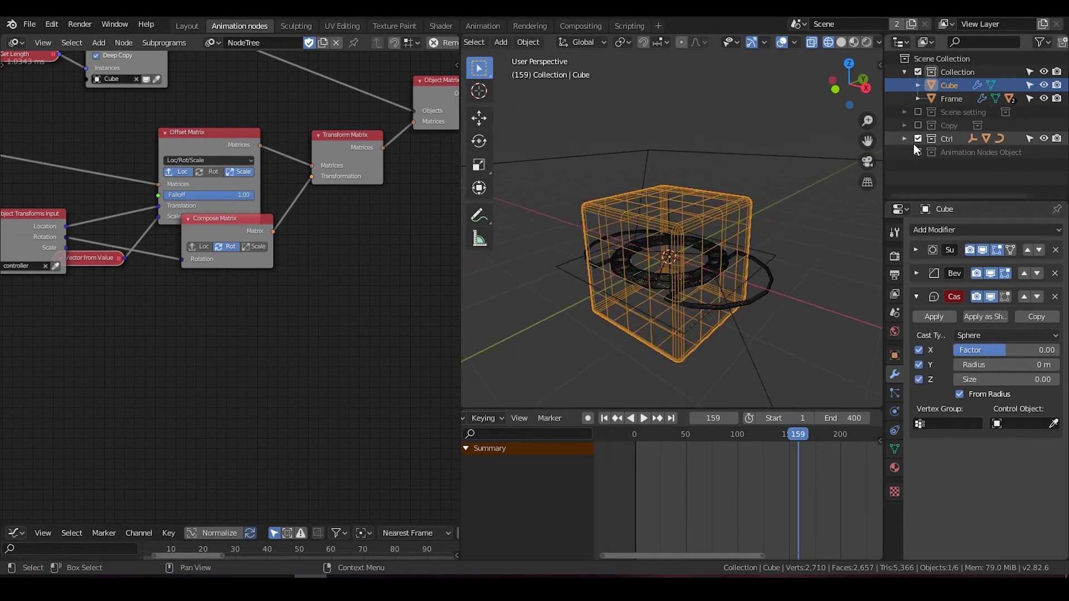
{"action": "scroll", "coordinate": [700, 270], "scroll_direction": "down", "scroll_amount": 3}
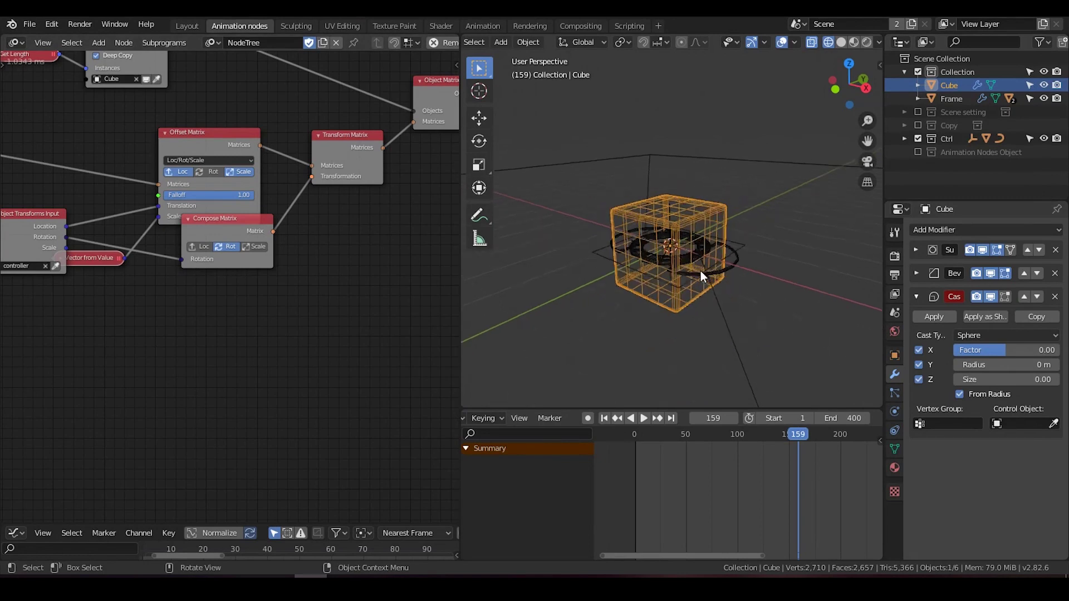
Enable and expand the Animation Nodes Object collection and examine the modifier stacks of several cube instances.
{"action": "left_click", "coordinate": [919, 153]}
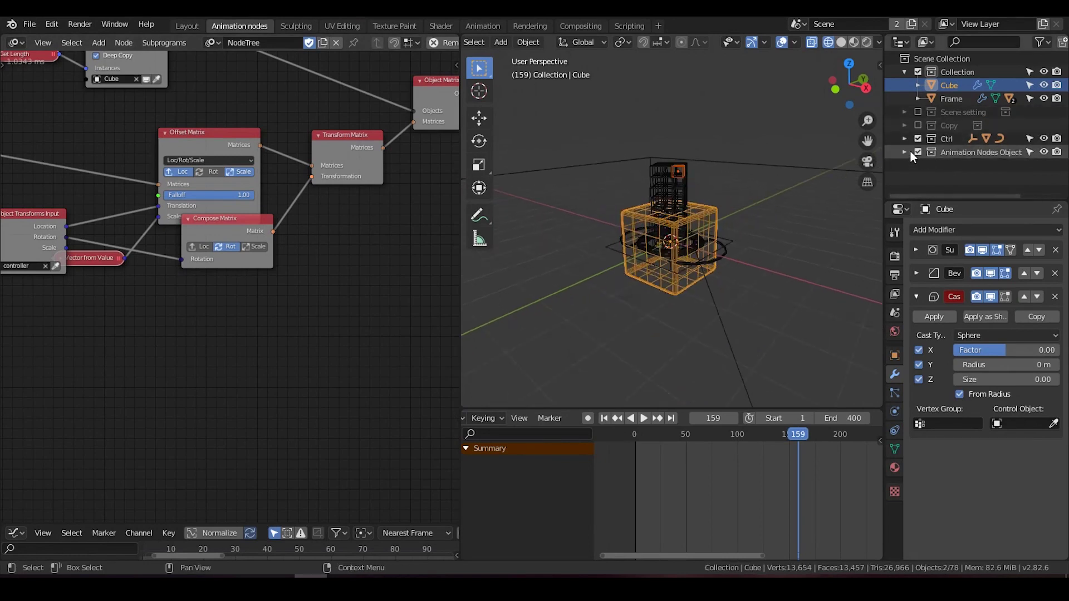
{"action": "left_click", "coordinate": [906, 151]}
{"action": "scroll", "coordinate": [685, 169], "scroll_direction": "up", "scroll_amount": 4}
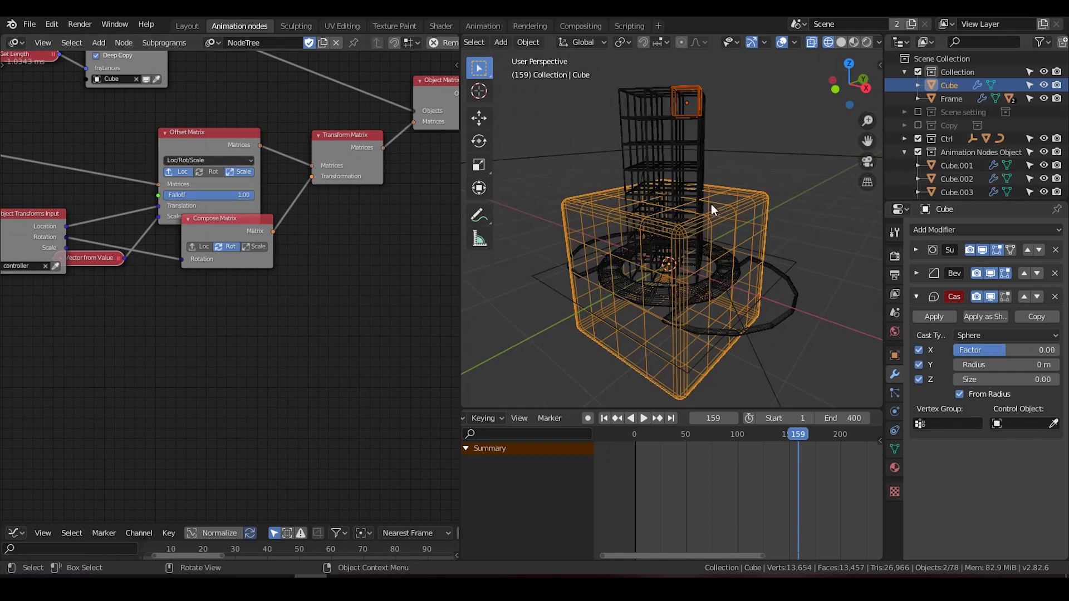
{"action": "scroll", "coordinate": [967, 179], "scroll_direction": "down", "scroll_amount": 3}
{"action": "left_click", "coordinate": [962, 88]}
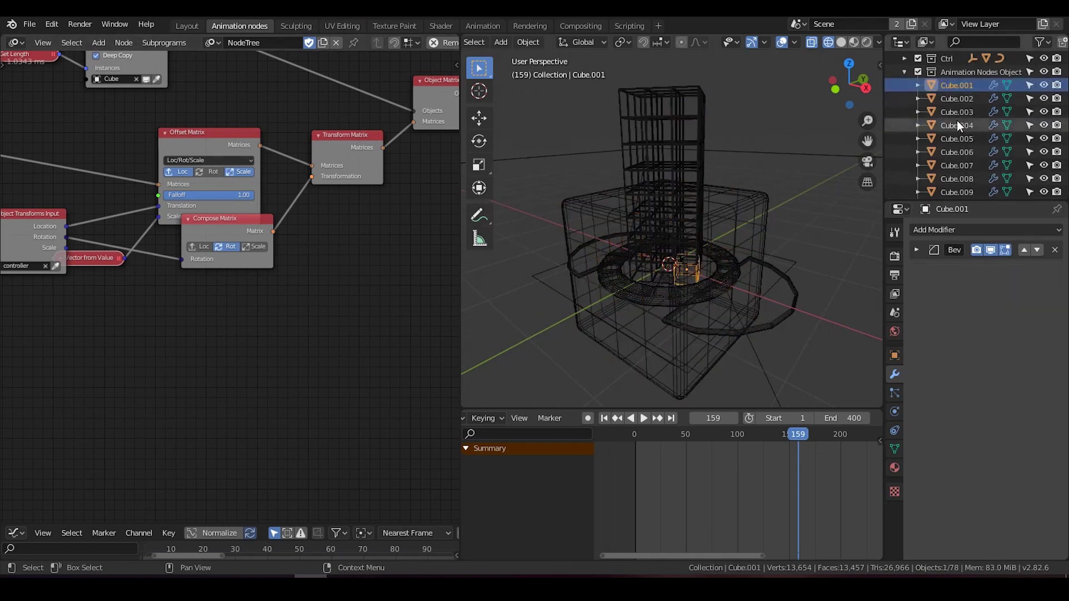
{"action": "left_click", "coordinate": [960, 152]}
{"action": "scroll", "coordinate": [961, 184], "scroll_direction": "down", "scroll_amount": 3}
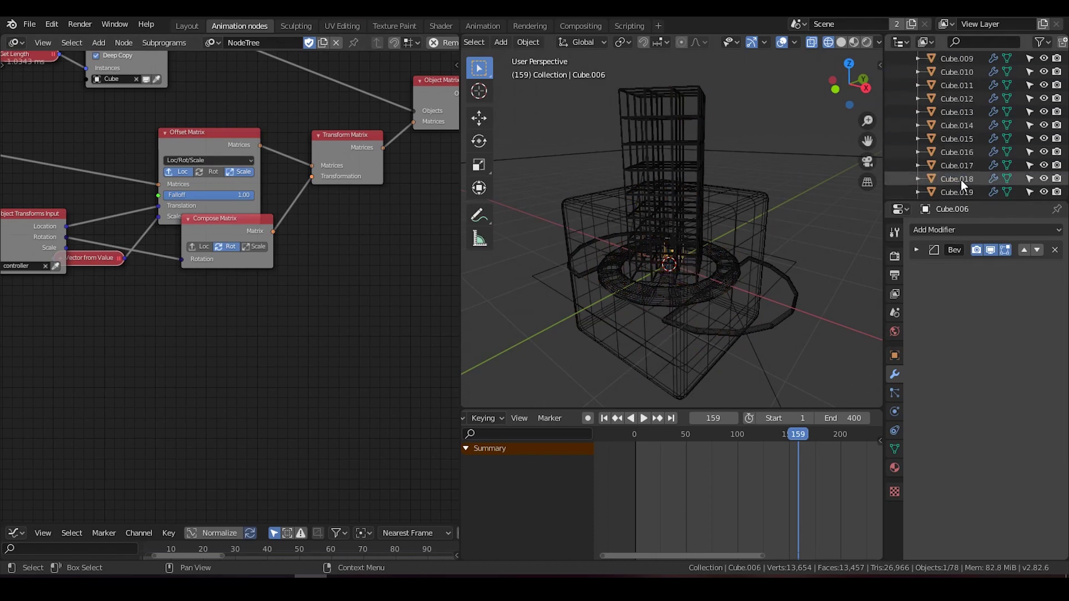
{"action": "scroll", "coordinate": [960, 180], "scroll_direction": "up", "scroll_amount": 5}
{"action": "left_click", "coordinate": [950, 111]}
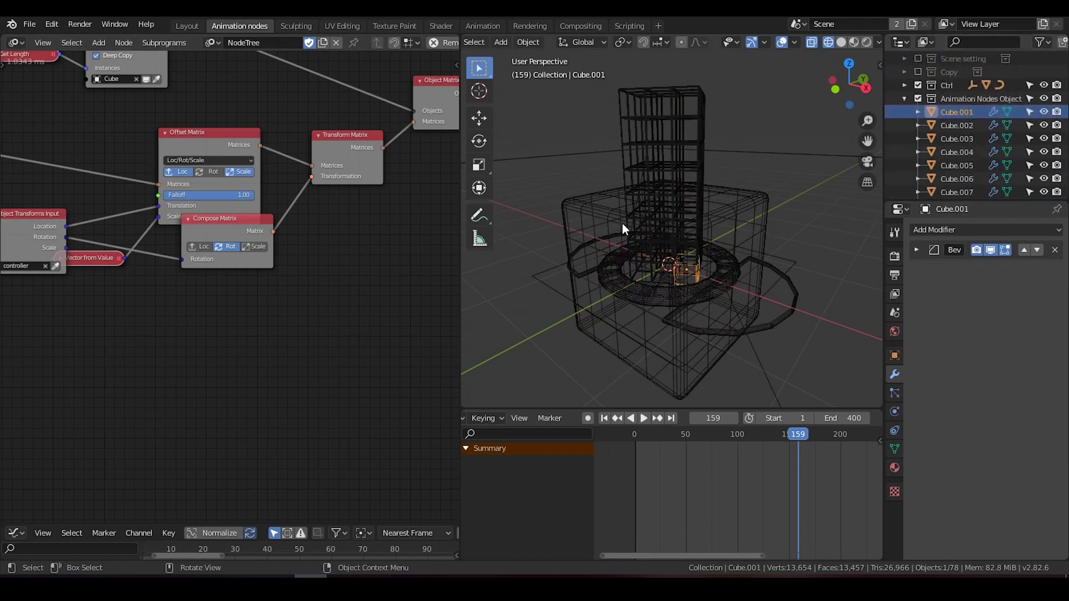
Move the Distribute Matrices node slightly and shift the Offset Matrix node up, clear of the Compose Matrix node.
{"action": "middle_click_drag", "start_coordinate": [76, 117], "coordinate": [275, 205]}
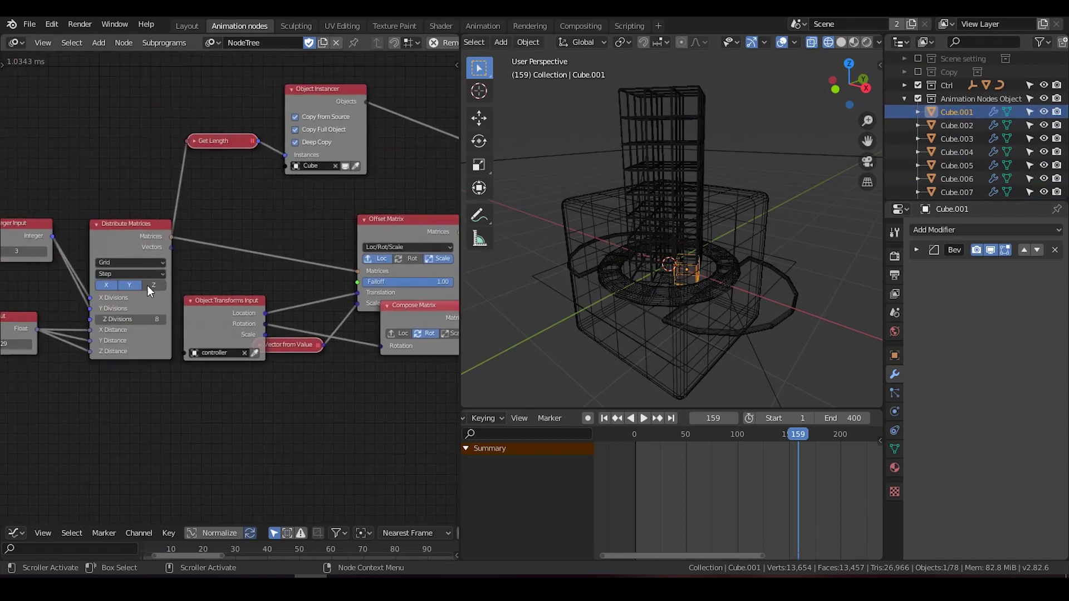
{"action": "left_click_drag", "start_coordinate": [131, 232], "coordinate": [124, 213]}
{"action": "middle_click_drag", "start_coordinate": [426, 226], "coordinate": [242, 181]}
{"action": "left_click_drag", "start_coordinate": [242, 180], "coordinate": [251, 147]}
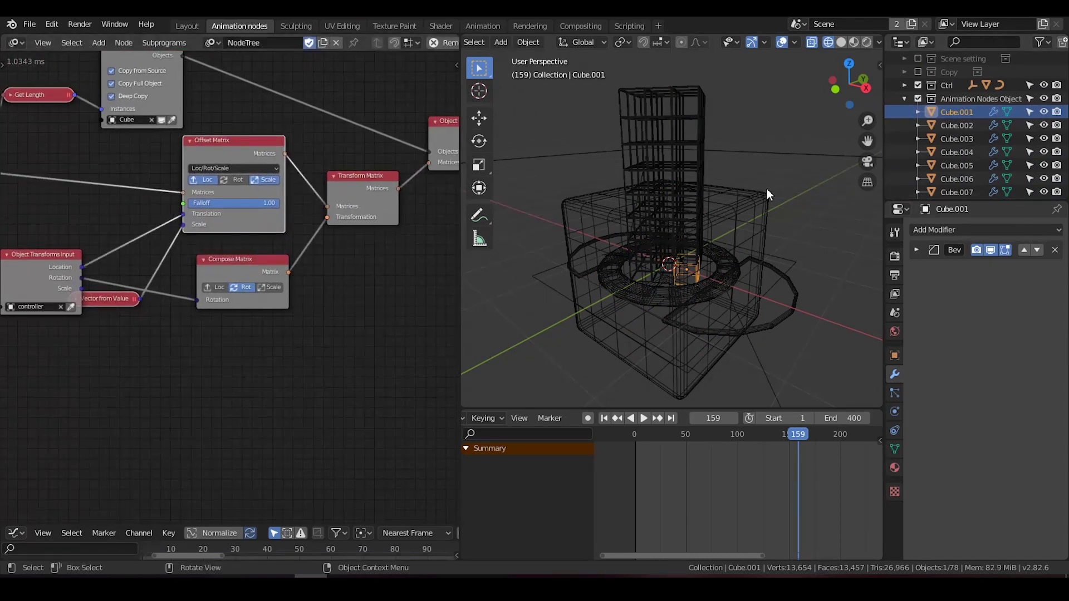
Disable and re-enable the Animation Nodes Object collection and compare the source Cube's modifiers with those of Cube.001 and Cube.002.
{"action": "left_click", "coordinate": [918, 99]}
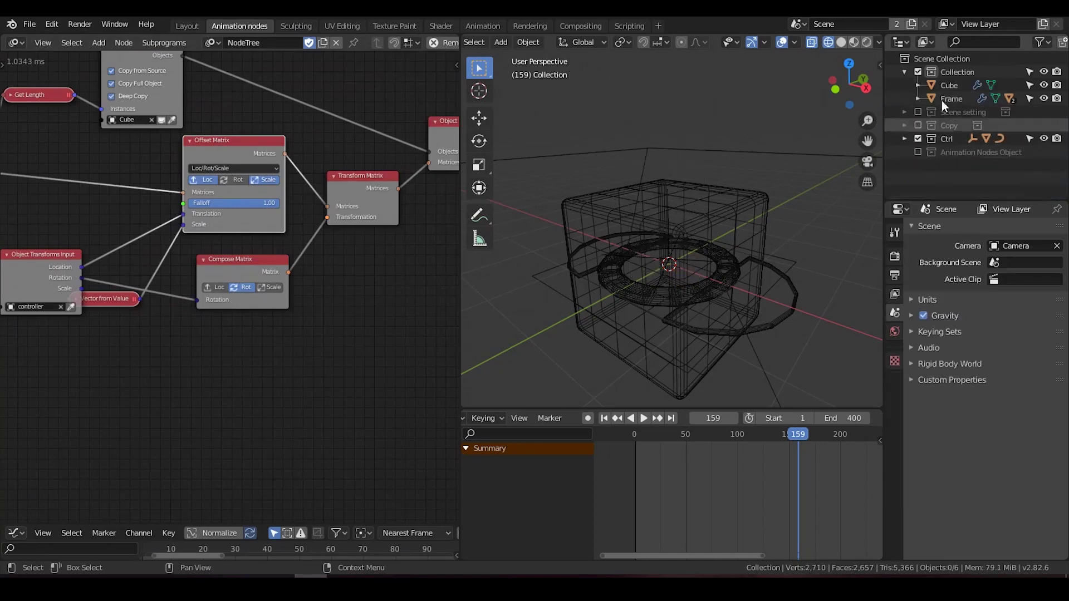
{"action": "left_click", "coordinate": [949, 85]}
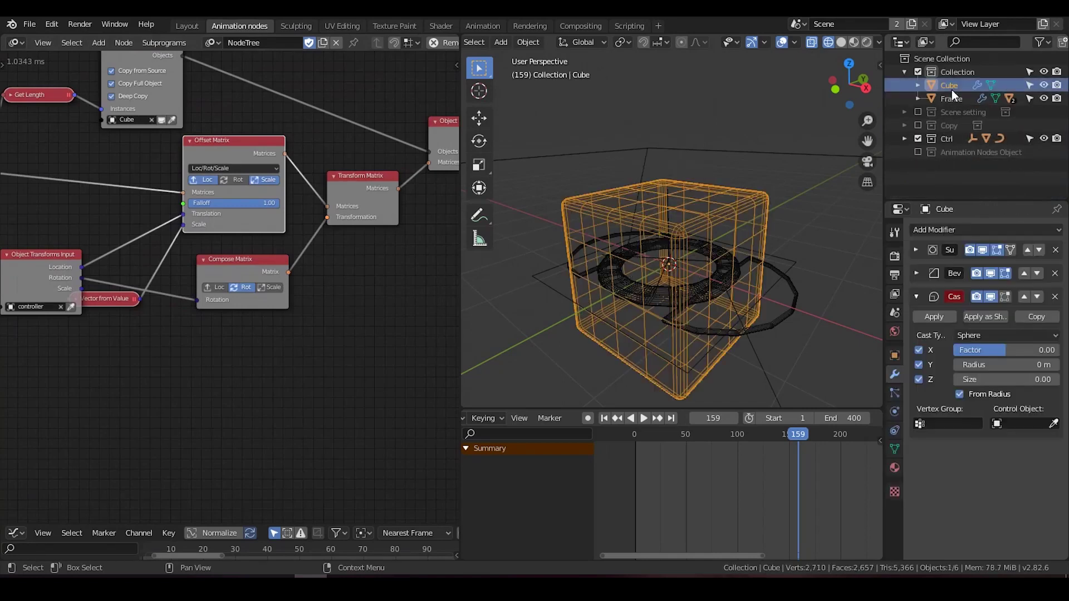
{"action": "left_click", "coordinate": [917, 153]}
{"action": "left_click", "coordinate": [953, 168]}
{"action": "left_click", "coordinate": [955, 177]}
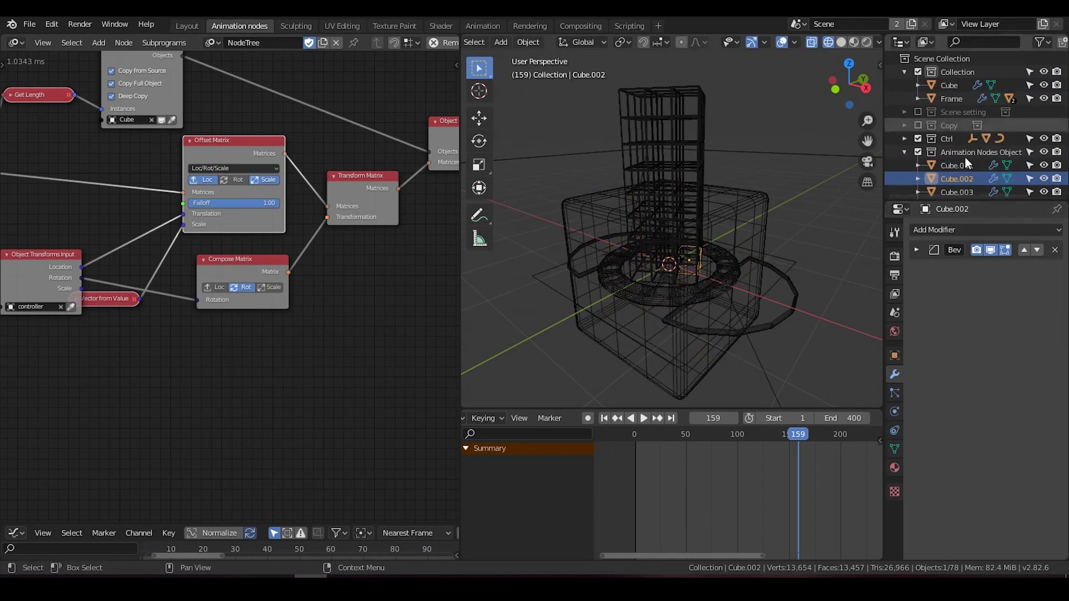
{"action": "left_click", "coordinate": [949, 87]}
Regenerate the cube instances by turning Copy Full Object off and on again in the Object Instancer node.
{"action": "middle_click_drag", "start_coordinate": [128, 128], "coordinate": [202, 222]}
{"action": "scroll", "coordinate": [203, 222], "scroll_direction": "up", "scroll_amount": 1}
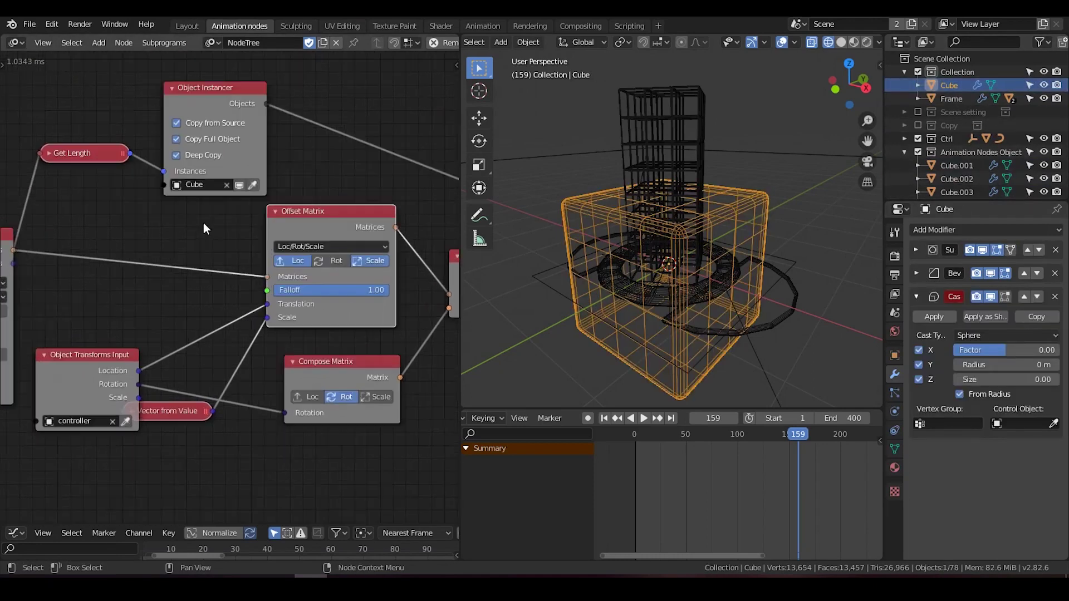
{"action": "left_click", "coordinate": [176, 143]}
{"action": "left_click", "coordinate": [175, 142]}
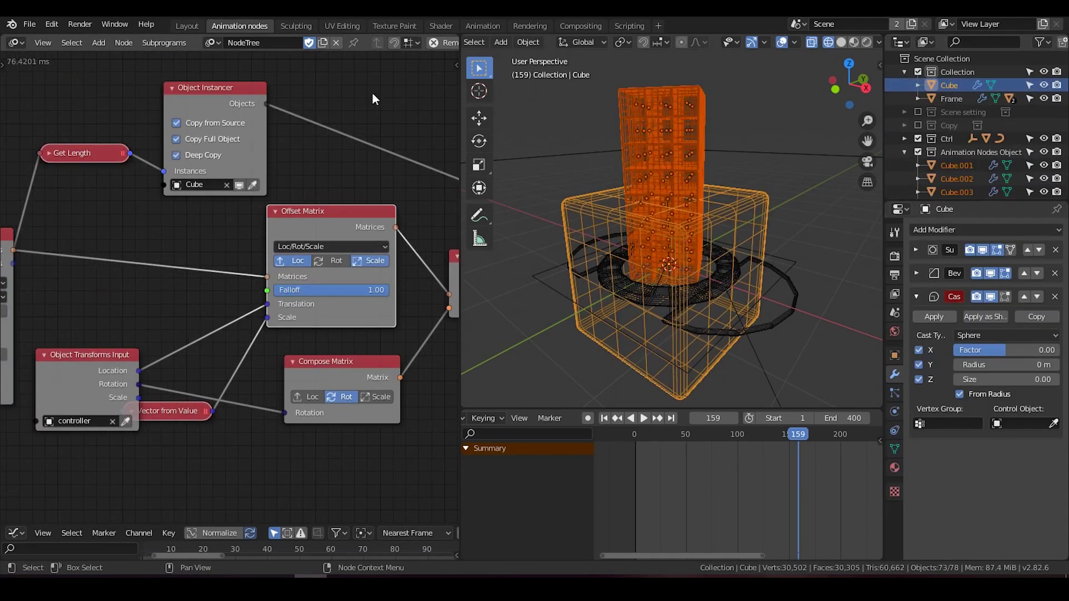
Check the modifier stacks of an instance high in the column and of Cube.001.
{"action": "left_click", "coordinate": [691, 147]}
{"action": "left_click", "coordinate": [722, 123]}
{"action": "left_click", "coordinate": [695, 131]}
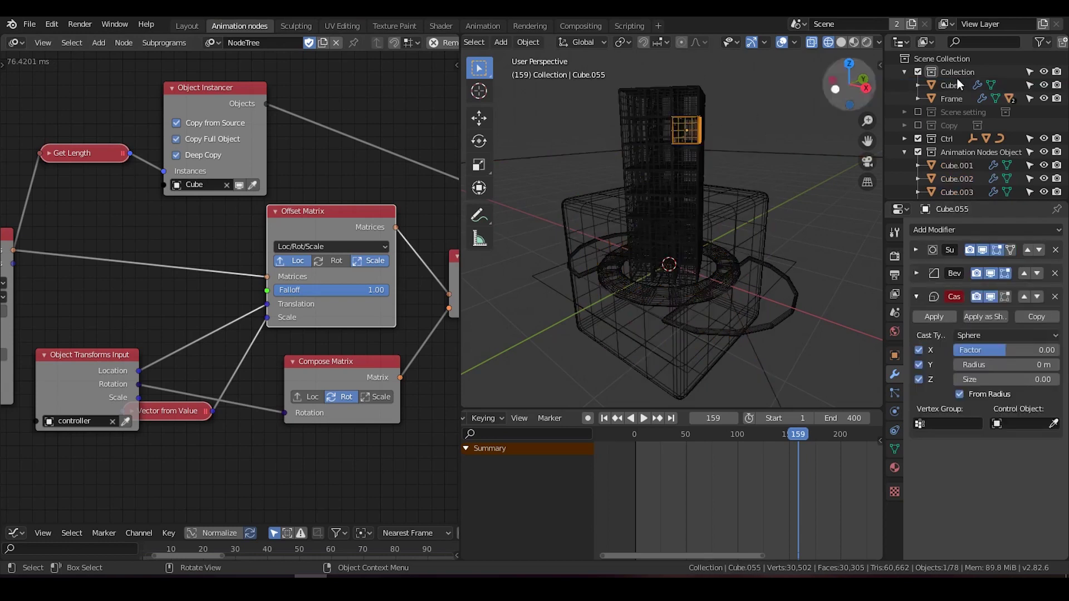
{"action": "left_click", "coordinate": [957, 167]}
{"action": "scroll", "coordinate": [957, 176], "scroll_direction": "down", "scroll_amount": 2}
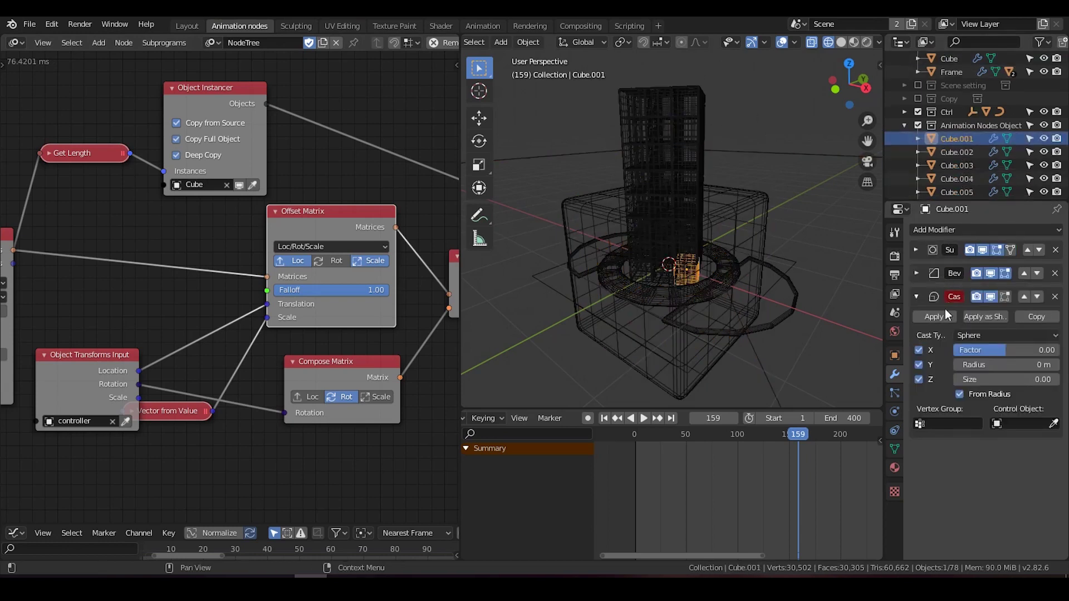
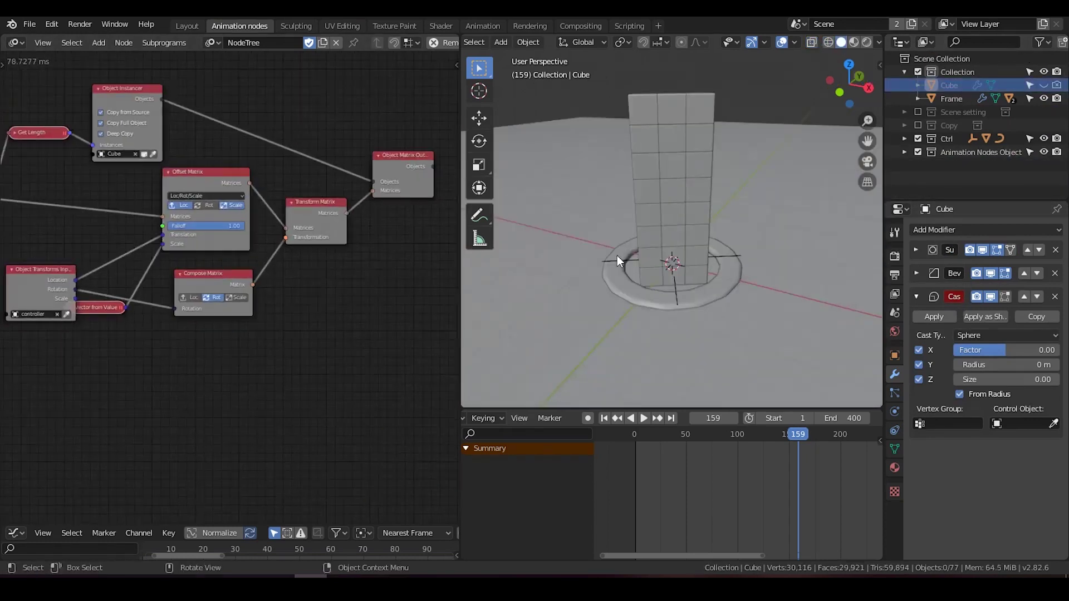
Add a sphere empty at the origin, name it Falloff, and move it into the Ctrl collection.
{"action": "left_click", "coordinate": [699, 103]}
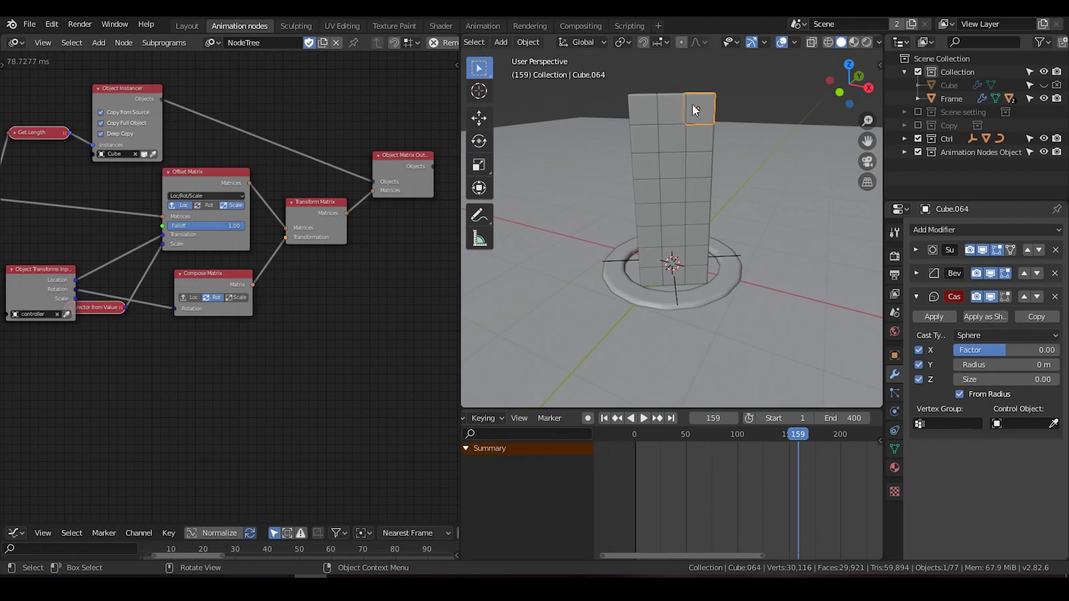
{"action": "key", "text": "shift+a"}
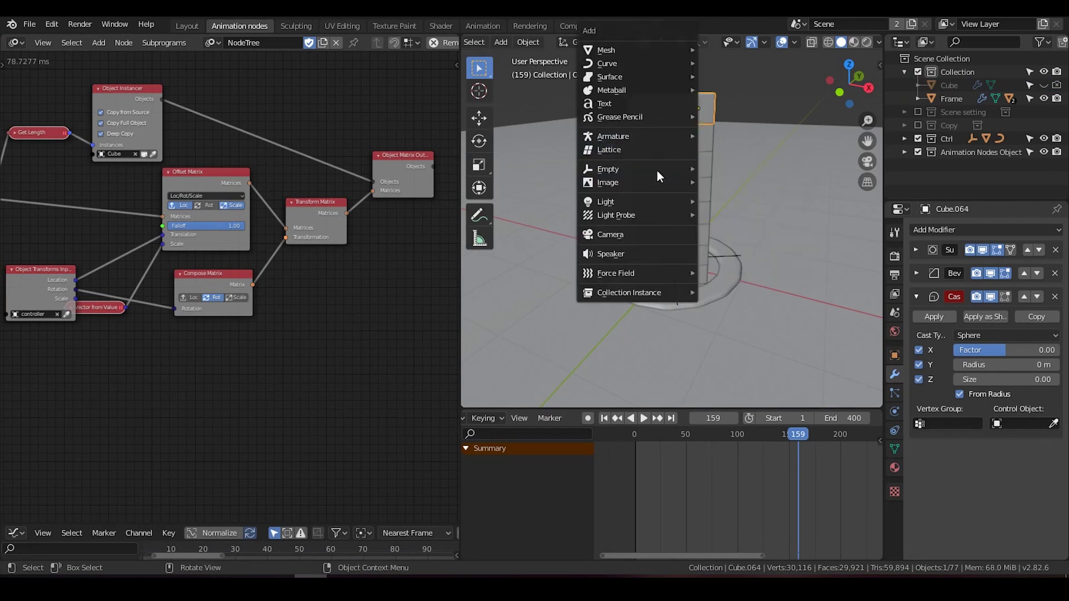
{"action": "mouse_move", "coordinate": [656, 169]}
{"action": "left_click", "coordinate": [735, 239]}
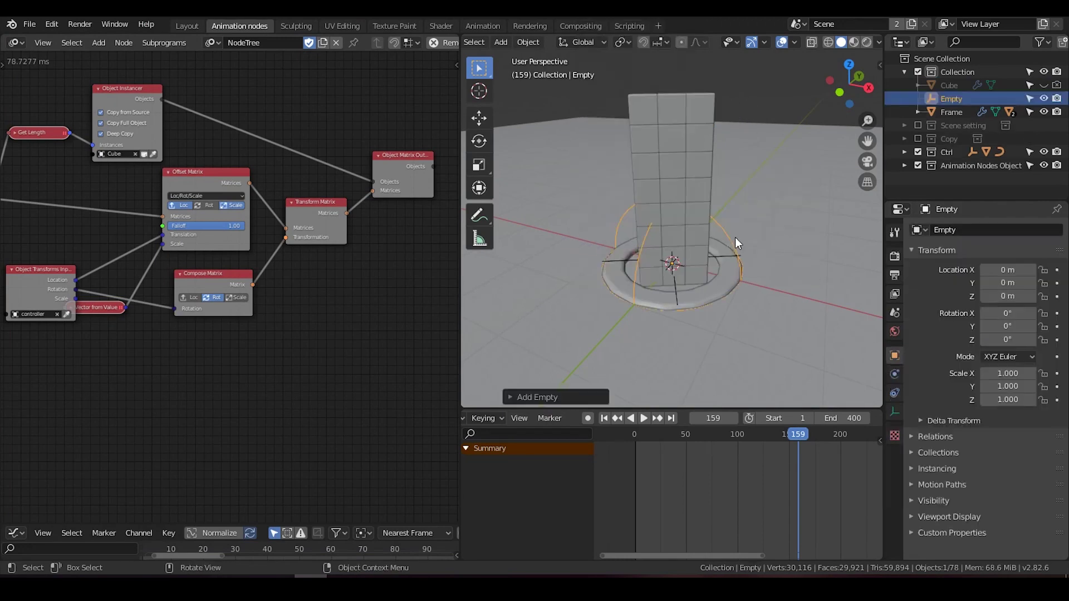
{"action": "double_click", "coordinate": [954, 101]}
{"action": "type", "text": "Falloff"}
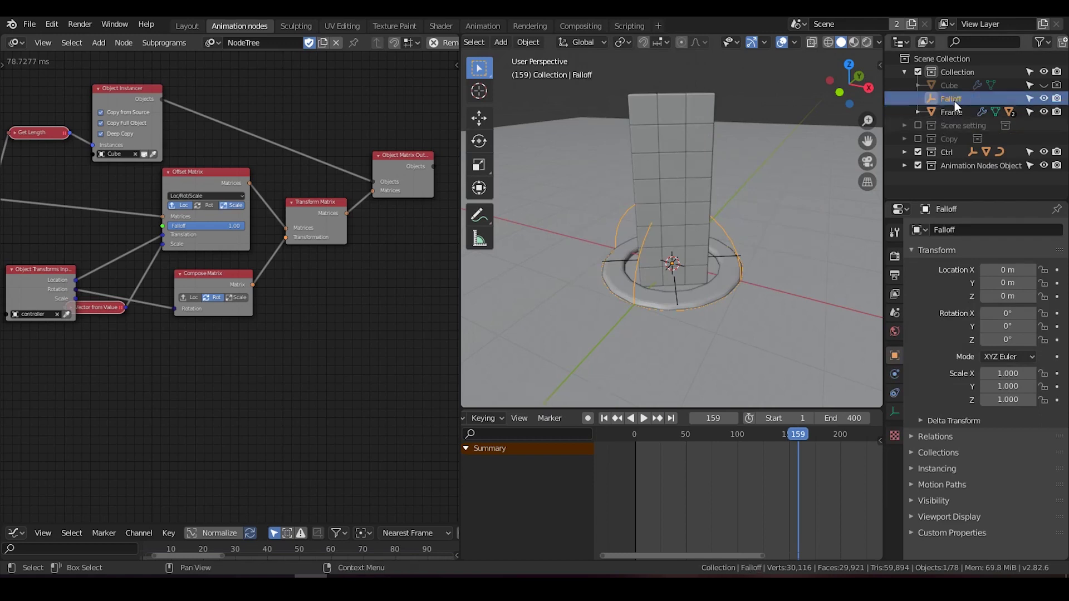
{"action": "left_click_drag", "start_coordinate": [954, 102], "coordinate": [949, 151]}
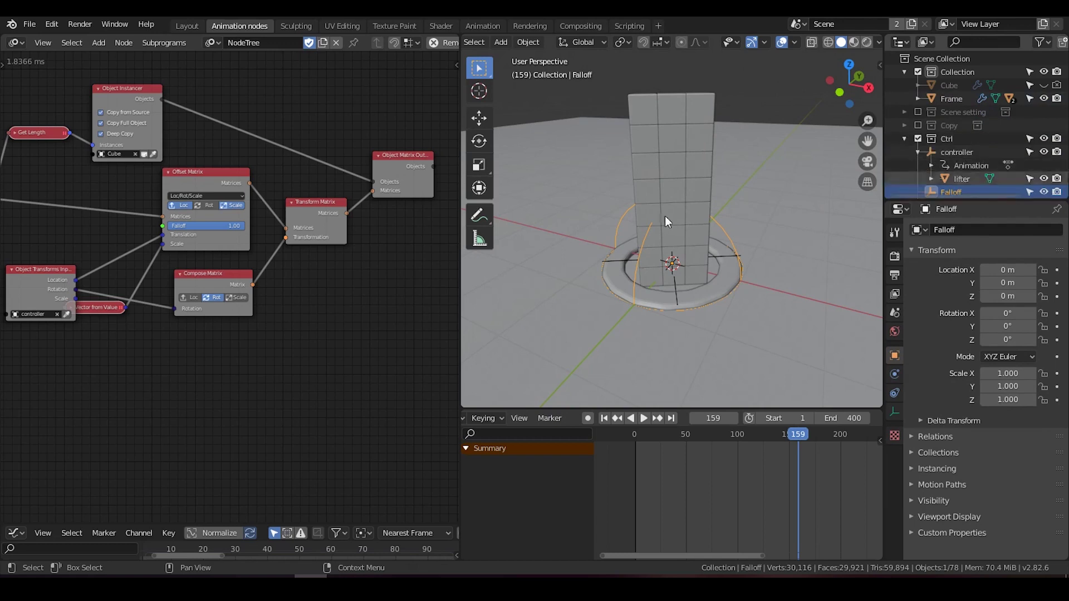
Add an Object Controller Falloff node in the empty space below the Transform Matrix node.
{"action": "middle_click_drag", "start_coordinate": [261, 297], "coordinate": [198, 252]}
{"action": "scroll", "coordinate": [195, 256], "scroll_direction": "up", "scroll_amount": 3}
{"action": "key", "text": "ctrl+a"}
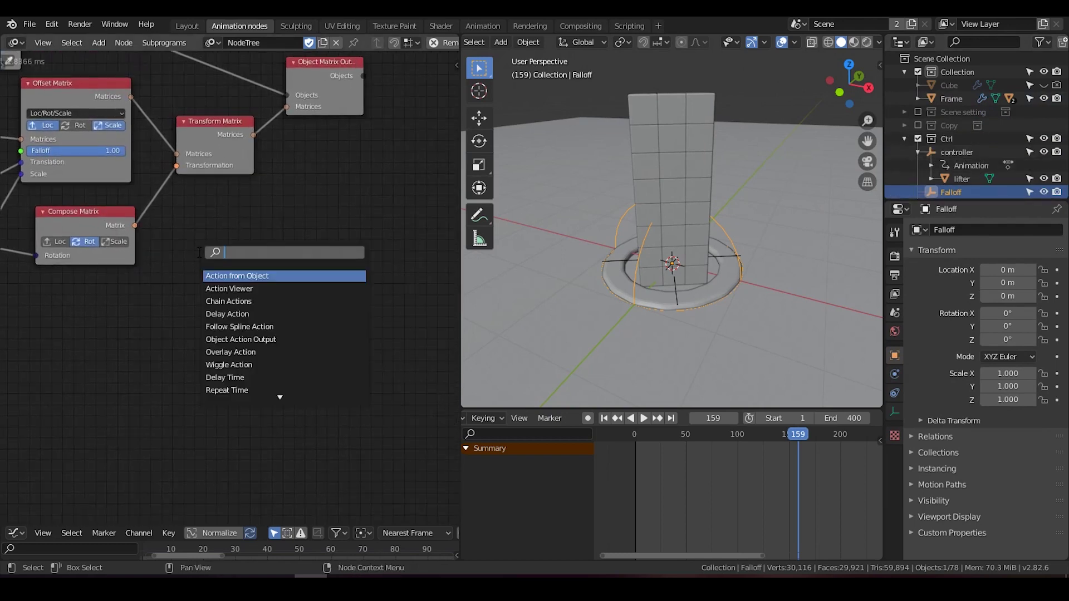
{"action": "type", "text": "object contr"}
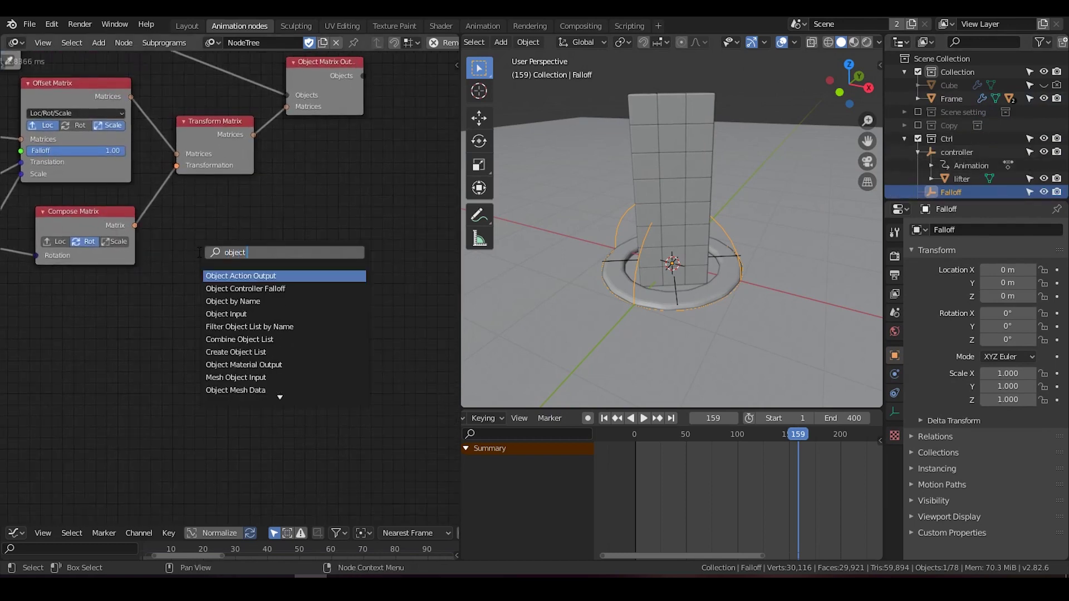
{"action": "key", "text": "Return"}
{"action": "left_click", "coordinate": [212, 225]}
Set the Object Controller Falloff node to Directional along -Z, with the Falloff empty as its object.
{"action": "left_click", "coordinate": [253, 260]}
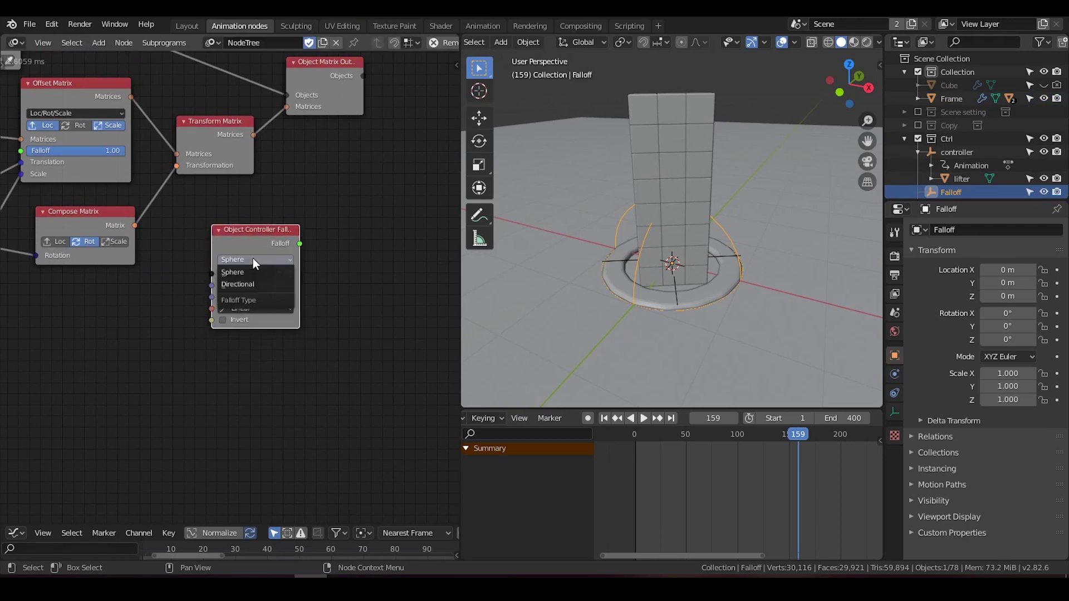
{"action": "left_click", "coordinate": [258, 286]}
{"action": "scroll", "coordinate": [266, 289], "scroll_direction": "up", "scroll_amount": 2}
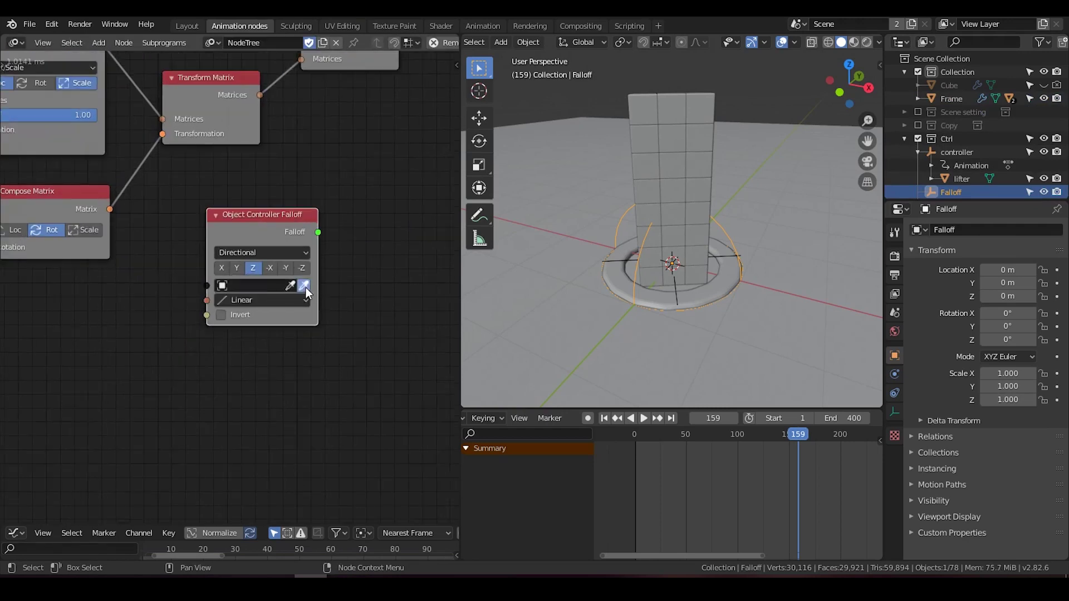
{"action": "left_click", "coordinate": [305, 288]}
{"action": "left_click", "coordinate": [302, 268]}
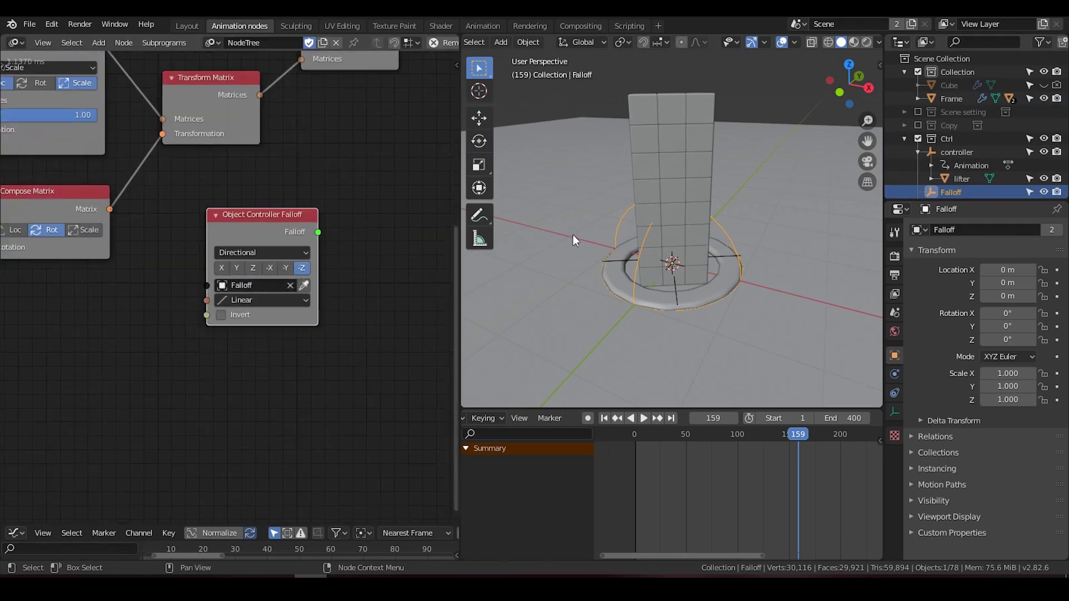
Move the Falloff empty along Z to about 1.89 m, around the upper part of the cube column.
{"action": "key", "text": "g"}
{"action": "key", "text": "z"}
{"action": "left_click", "coordinate": [745, 403]}
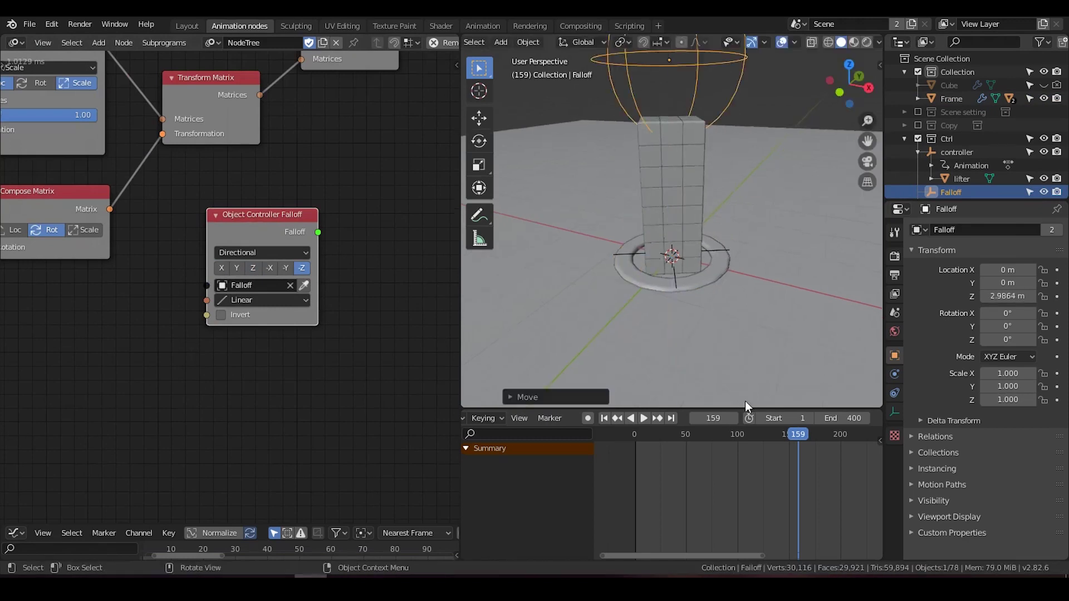
{"action": "scroll", "coordinate": [733, 289], "scroll_direction": "down", "scroll_amount": 2}
{"action": "key", "text": "g"}
{"action": "key", "text": "z"}
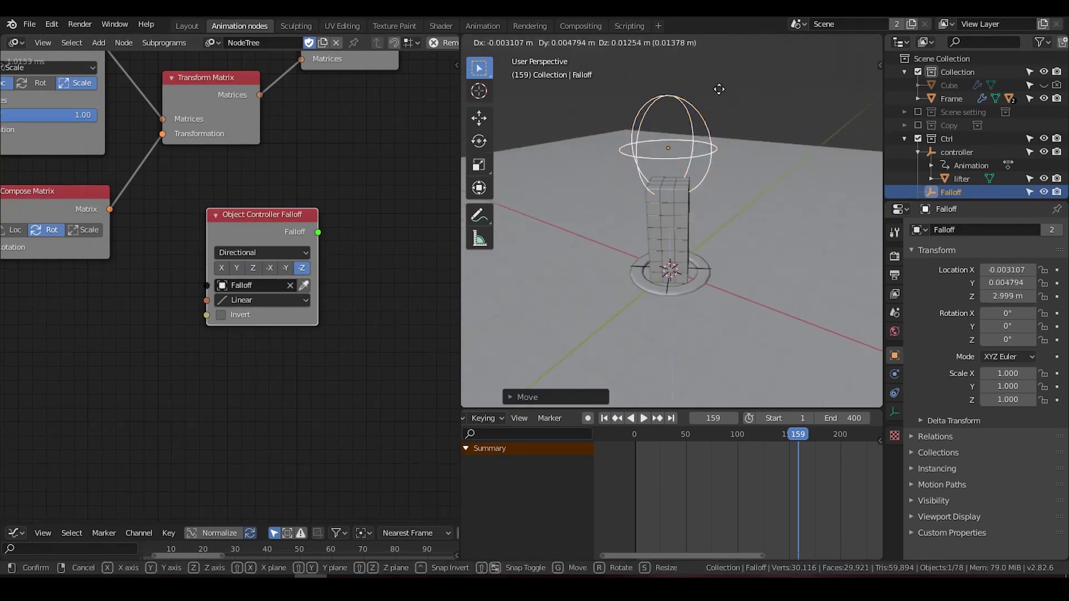
{"action": "left_click", "coordinate": [733, 178]}
Add an Evaluate Falloff node beside the Object Controller Falloff node and move the controller node away to make room.
{"action": "middle_click_drag", "start_coordinate": [339, 232], "coordinate": [296, 232]}
{"action": "key", "text": "ctrl+a"}
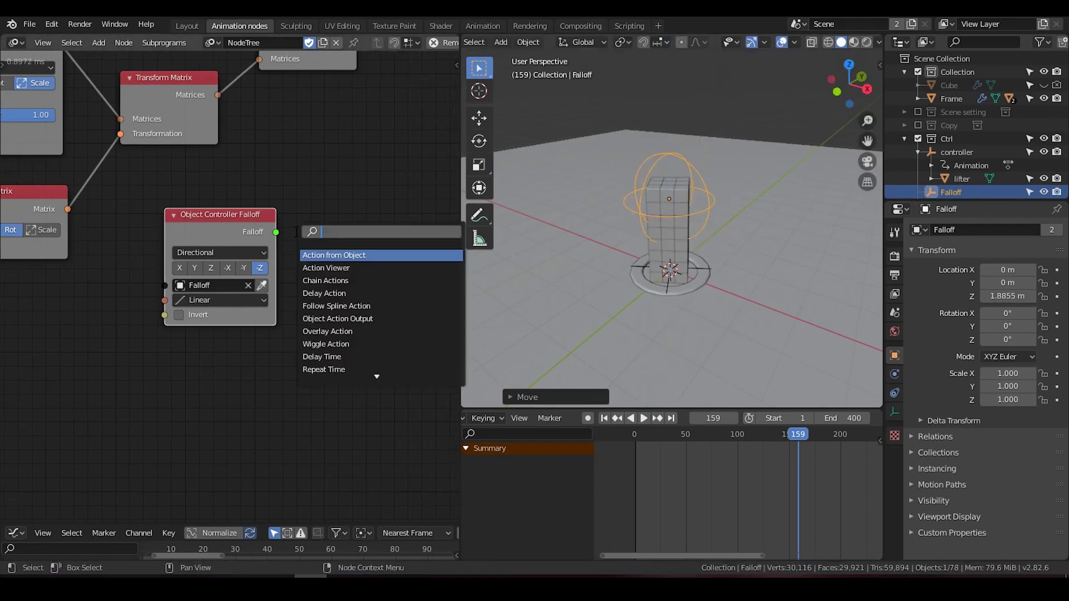
{"action": "type", "text": "evalua"}
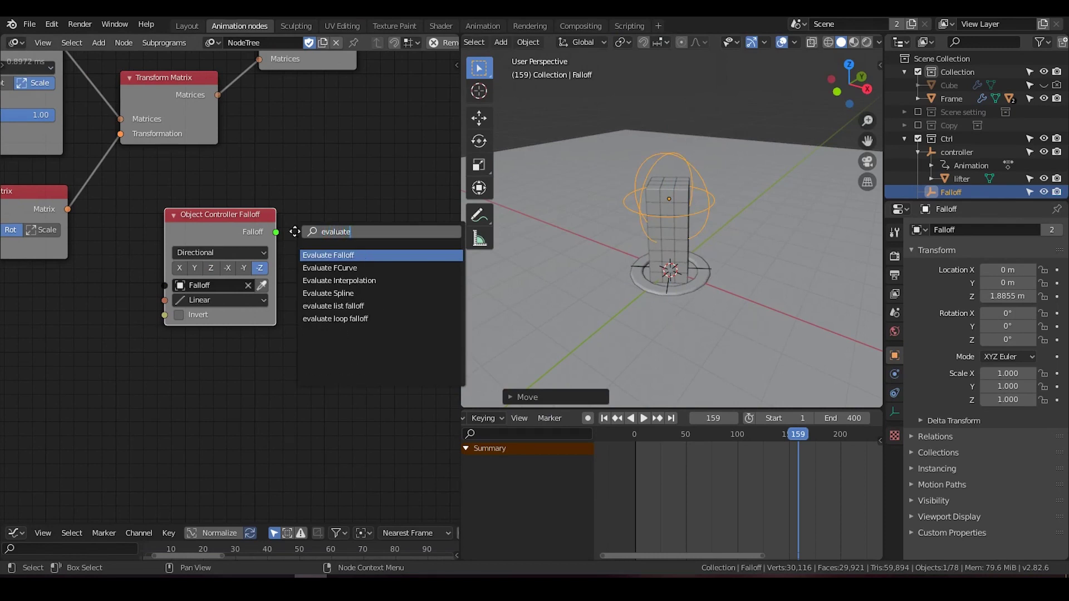
{"action": "type", "text": "te"}
{"action": "key", "text": "Return"}
{"action": "left_click", "coordinate": [336, 168]}
{"action": "left_click_drag", "start_coordinate": [240, 219], "coordinate": [188, 224]}
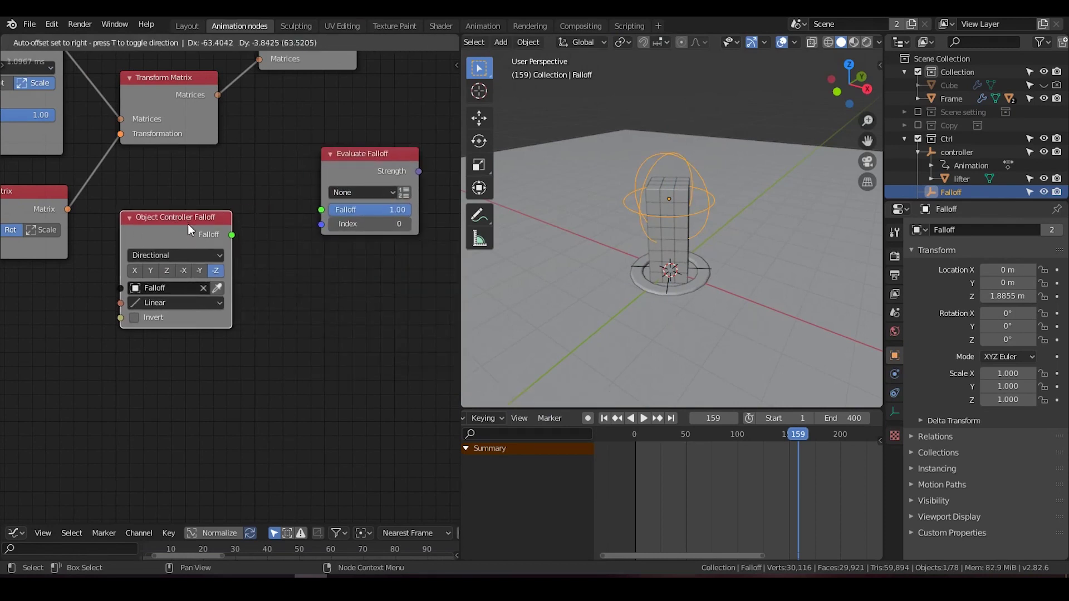
Set the Evaluate Falloff node to evaluate a list of transformation matrices.
{"action": "left_click", "coordinate": [377, 194]}
{"action": "left_click", "coordinate": [378, 238]}
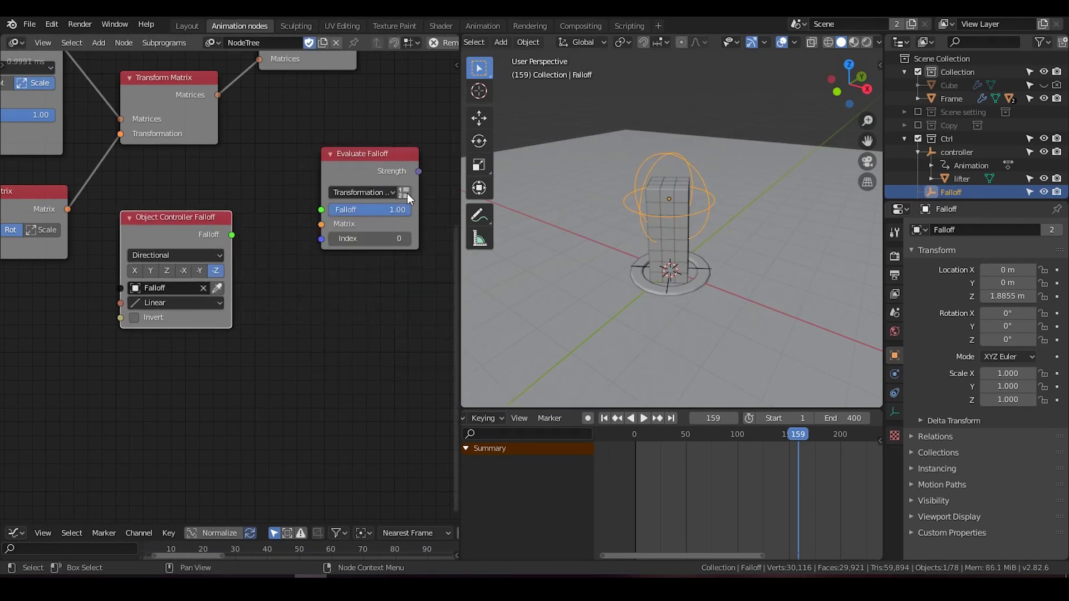
{"action": "left_click", "coordinate": [405, 192]}
Link the Transform Matrix node's Matrices and the Object Controller Falloff's output into Evaluate Falloff, and move that node closer.
{"action": "left_click", "coordinate": [219, 95]}
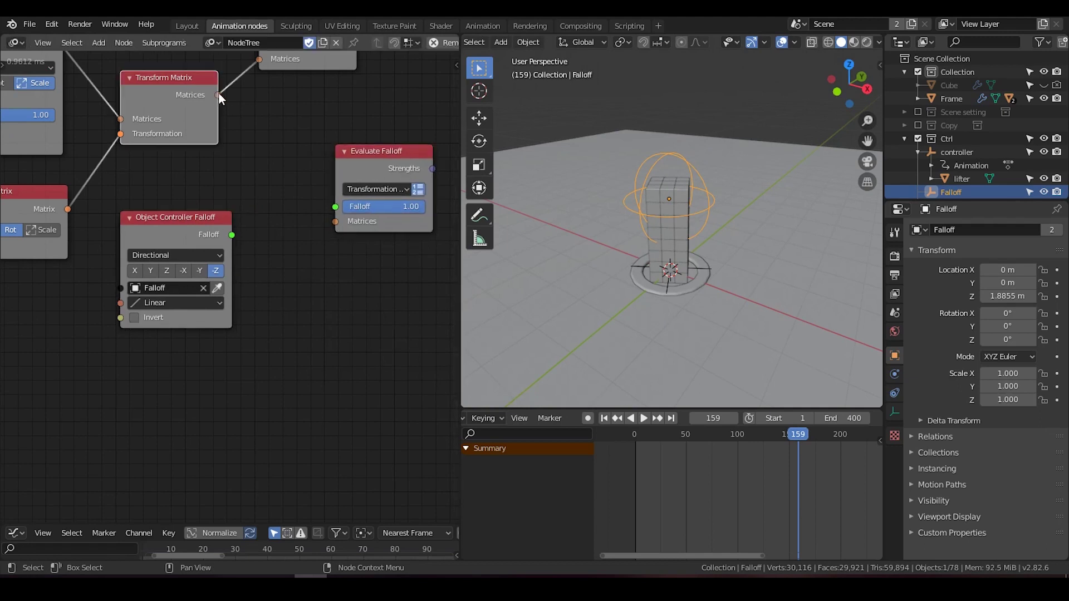
{"action": "left_click_drag", "start_coordinate": [217, 94], "coordinate": [334, 221]}
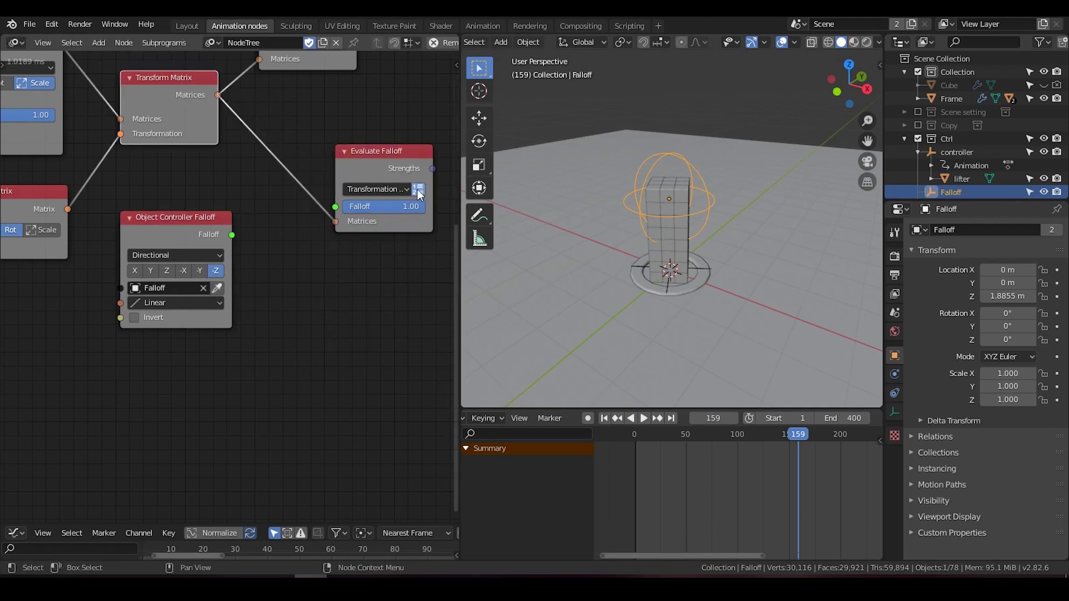
{"action": "left_click_drag", "start_coordinate": [232, 234], "coordinate": [337, 206]}
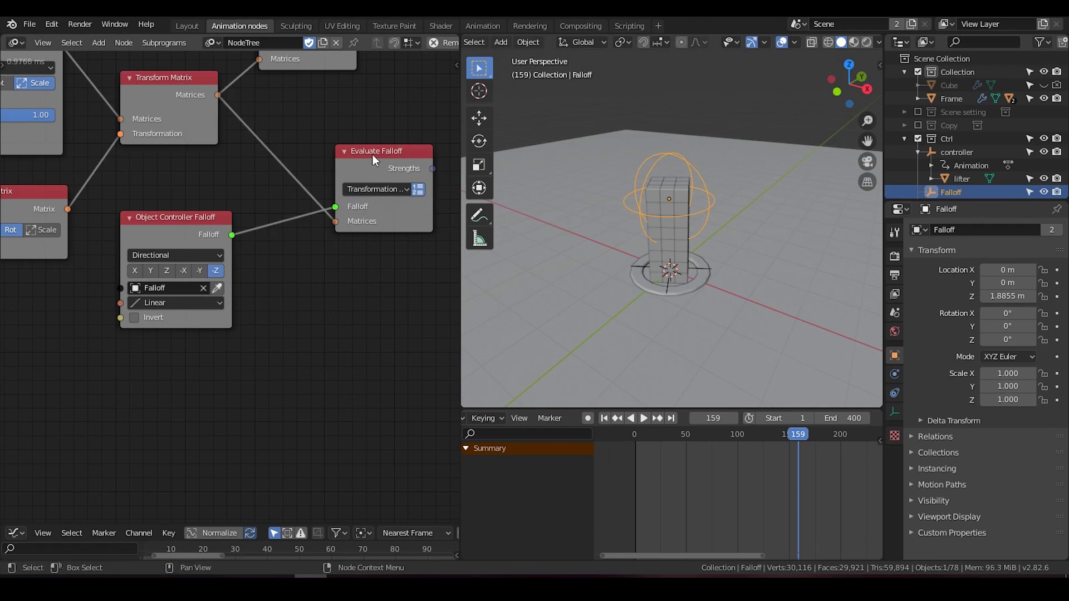
{"action": "left_click_drag", "start_coordinate": [372, 154], "coordinate": [320, 166]}
Attach a Viewer node to the Strengths output of Evaluate Falloff and adjust the Evaluate Falloff node's placement.
{"action": "middle_click_drag", "start_coordinate": [353, 174], "coordinate": [221, 173]}
{"action": "key", "text": "w"}
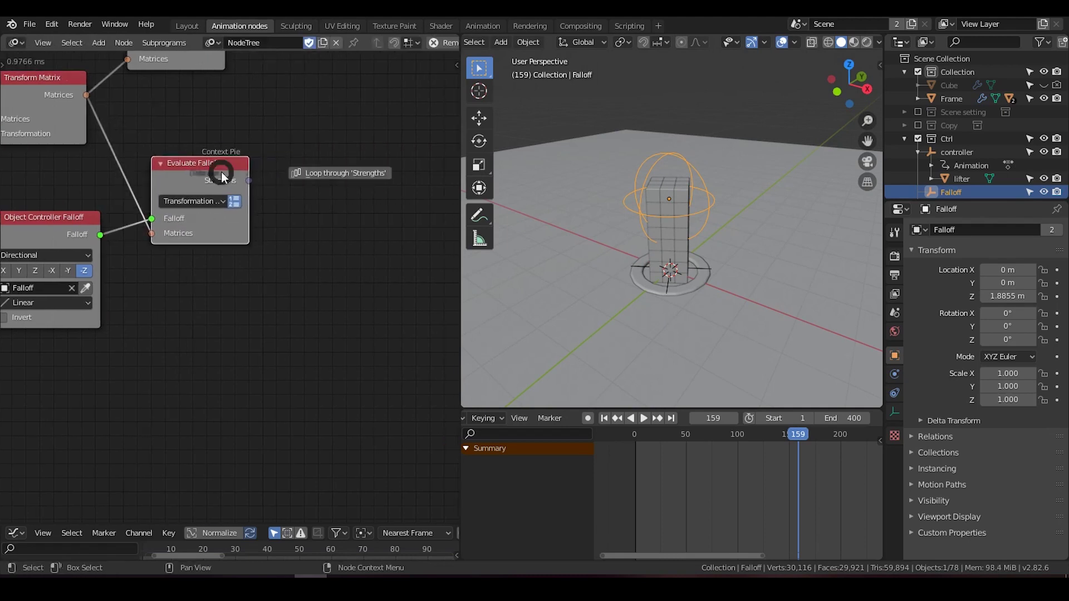
{"action": "left_click", "coordinate": [232, 244]}
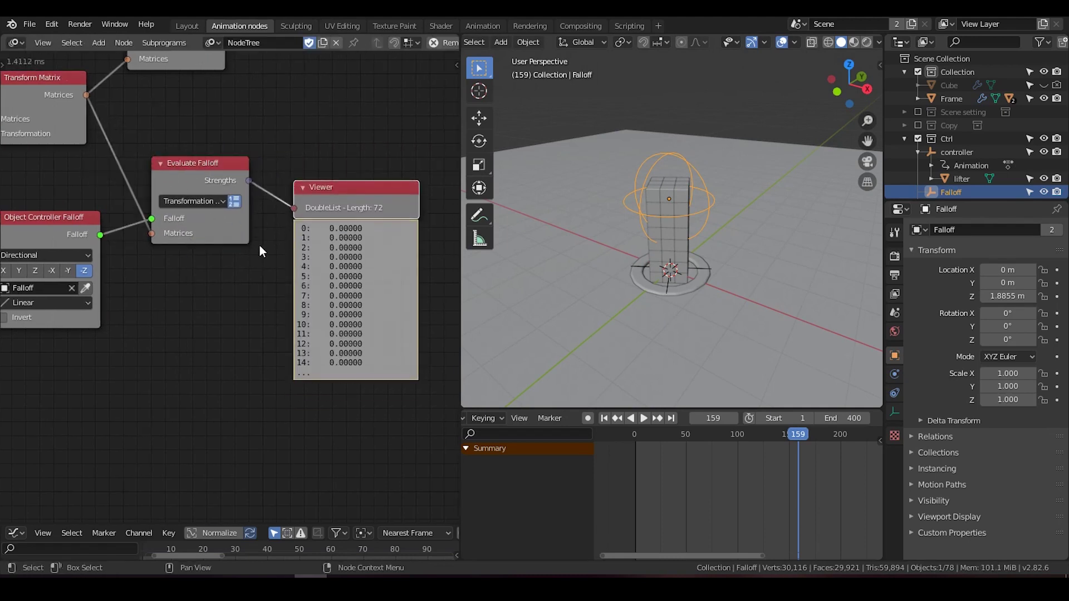
{"action": "middle_click_drag", "start_coordinate": [261, 244], "coordinate": [299, 235]}
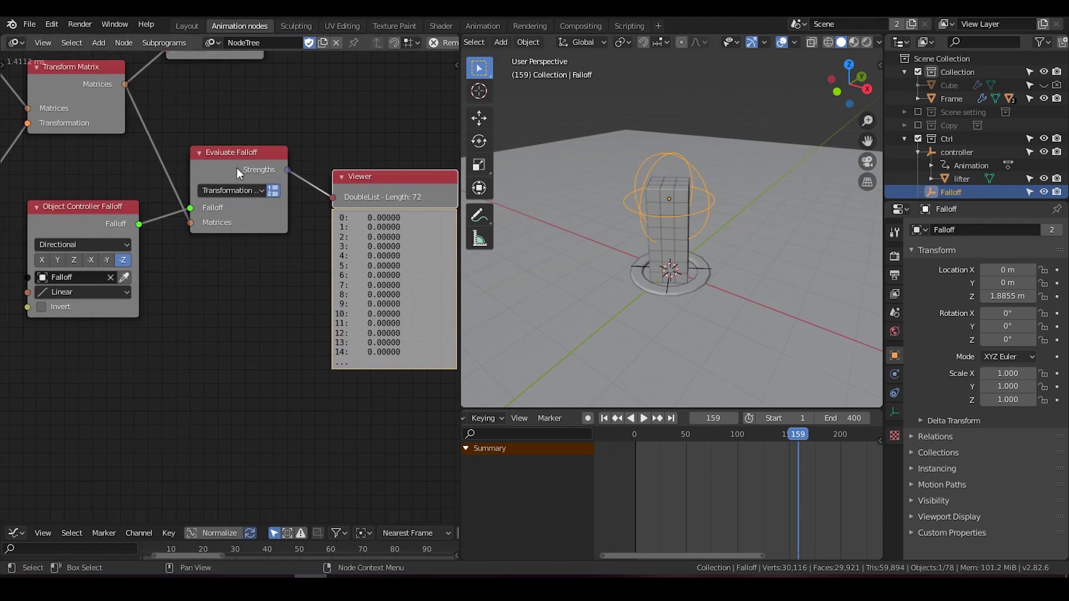
{"action": "left_click_drag", "start_coordinate": [238, 174], "coordinate": [245, 171]}
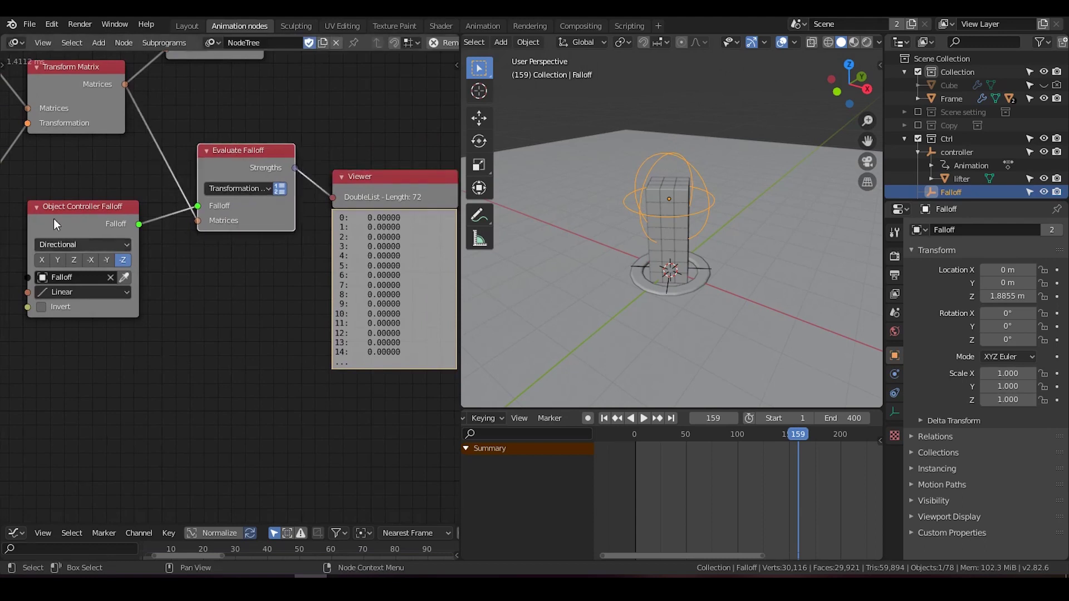
Reselect the Falloff empty and lower it along Z to about -0.99 m, below the floor ring.
{"action": "left_click", "coordinate": [692, 167]}
{"action": "left_click", "coordinate": [680, 177]}
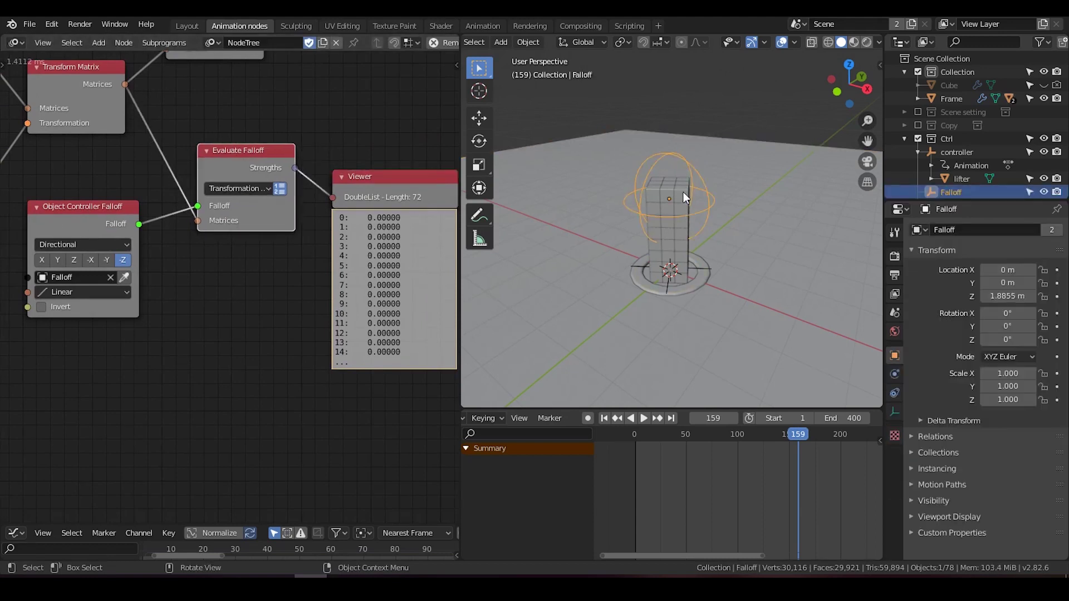
{"action": "left_click", "coordinate": [683, 195]}
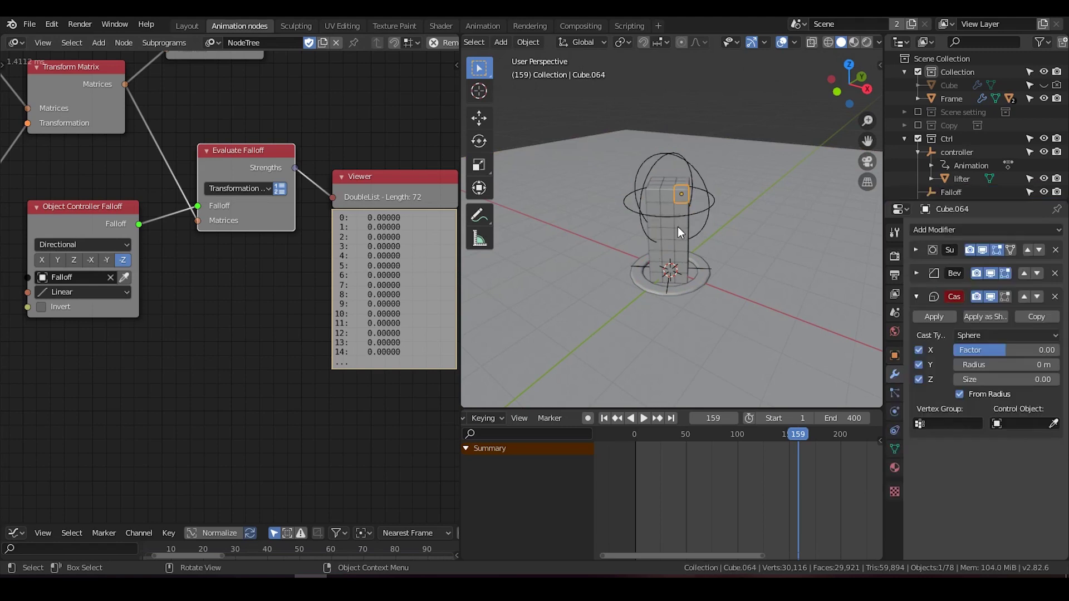
{"action": "left_click", "coordinate": [679, 157]}
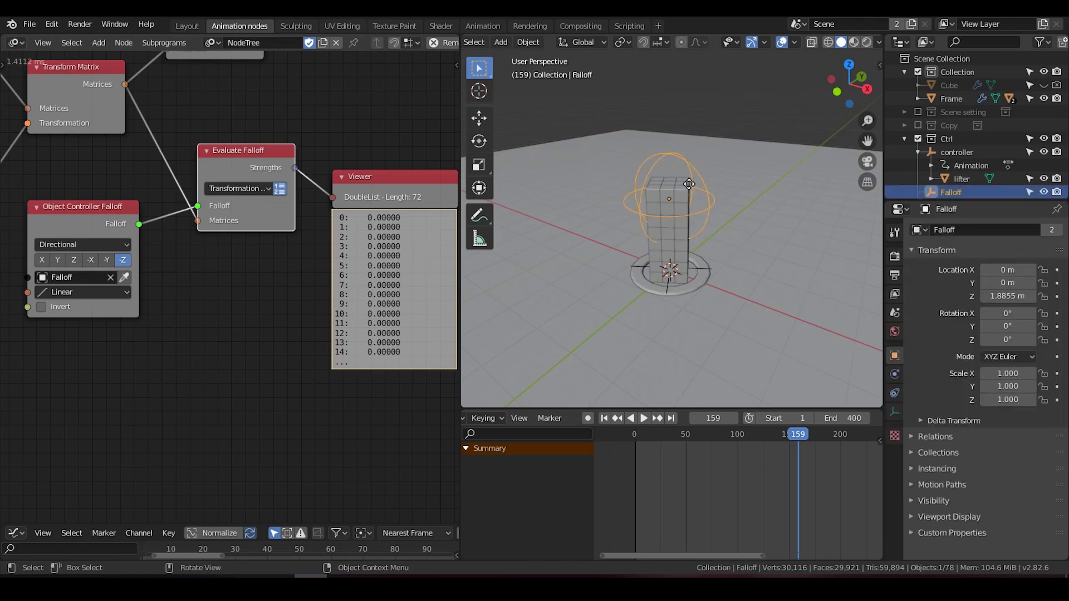
{"action": "key", "text": "g"}
{"action": "key", "text": "z"}
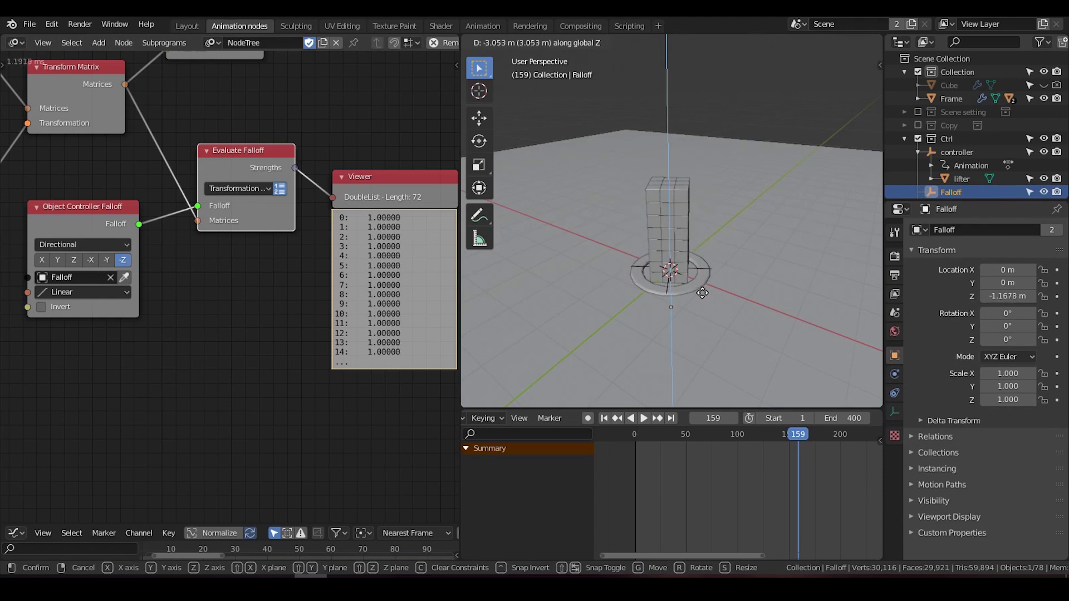
{"action": "left_click", "coordinate": [702, 286]}
Test the falloff strengths by moving the Falloff empty along Z through the column, leaving it above at about 2.87 m.
{"action": "middle_click_drag", "start_coordinate": [707, 299], "coordinate": [727, 206]}
{"action": "middle_click_drag", "start_coordinate": [717, 248], "coordinate": [700, 283]}
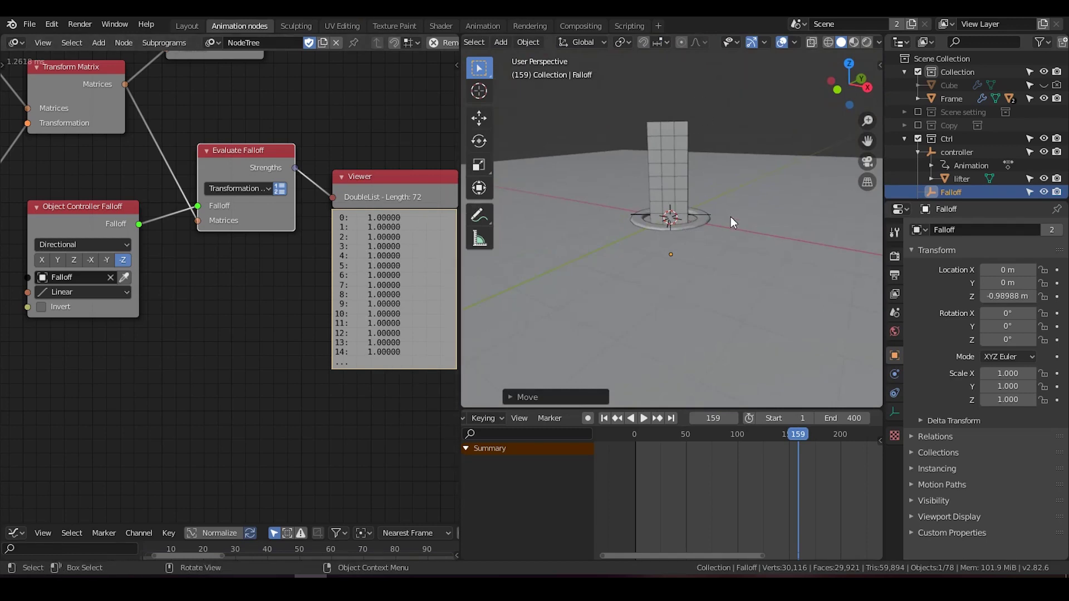
{"action": "key", "text": "g"}
{"action": "key", "text": "z"}
{"action": "left_click", "coordinate": [656, 198]}
{"action": "key", "text": "g"}
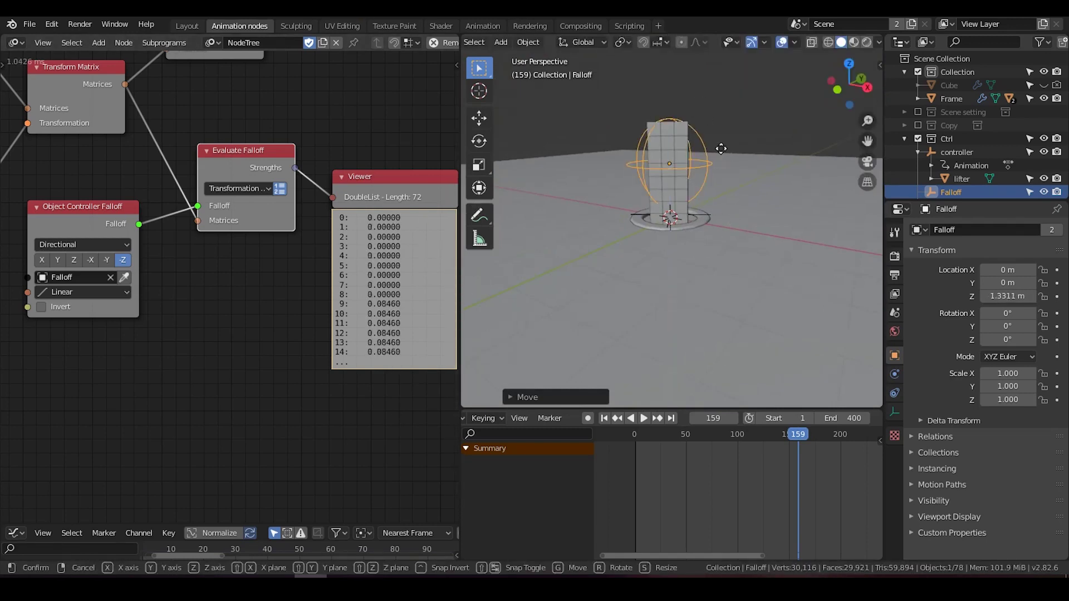
{"action": "key", "text": "z"}
{"action": "left_click", "coordinate": [721, 169]}
{"action": "key", "text": "g"}
{"action": "key", "text": "z"}
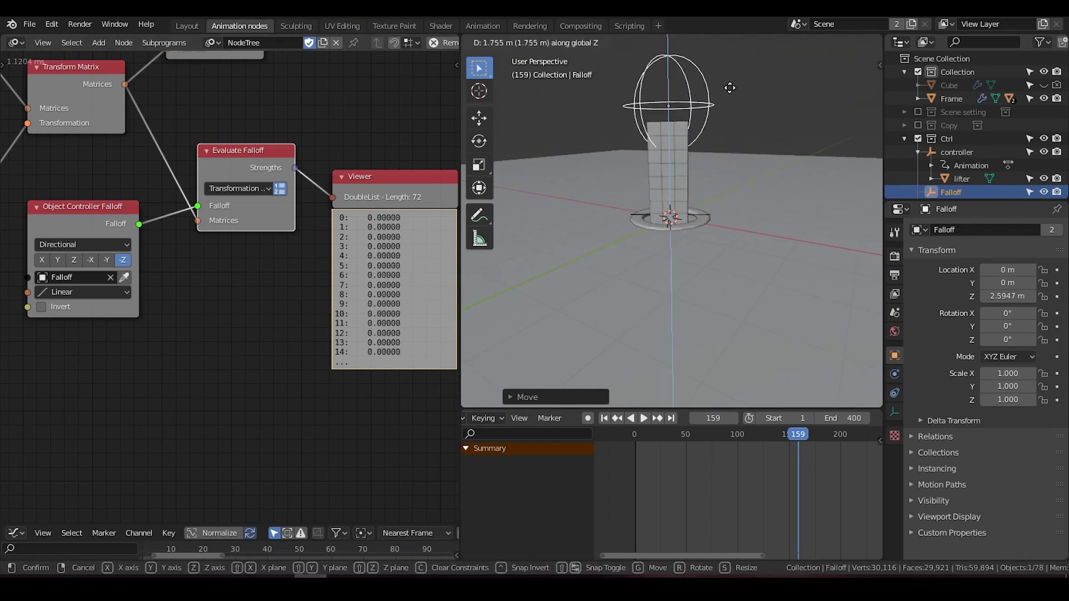
{"action": "left_click", "coordinate": [729, 80]}
Tidy the two falloff nodes and raise the Viewer node, keeping the Evaluate Falloff Strengths linked to it.
{"action": "left_click_drag", "start_coordinate": [256, 167], "coordinate": [246, 163]}
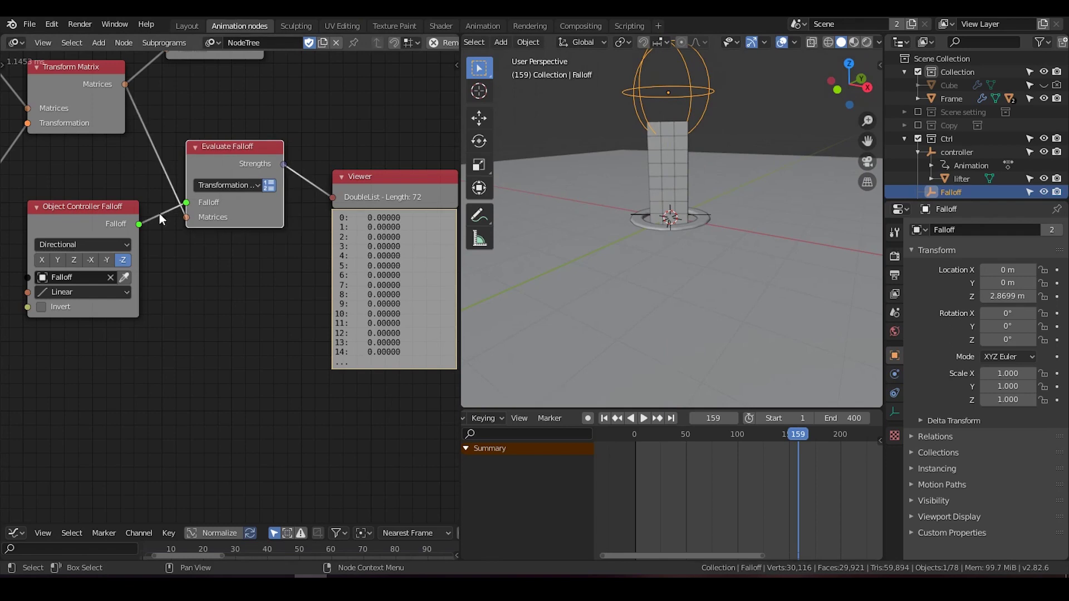
{"action": "left_click_drag", "start_coordinate": [111, 206], "coordinate": [95, 200]}
{"action": "middle_click_drag", "start_coordinate": [331, 201], "coordinate": [275, 236]}
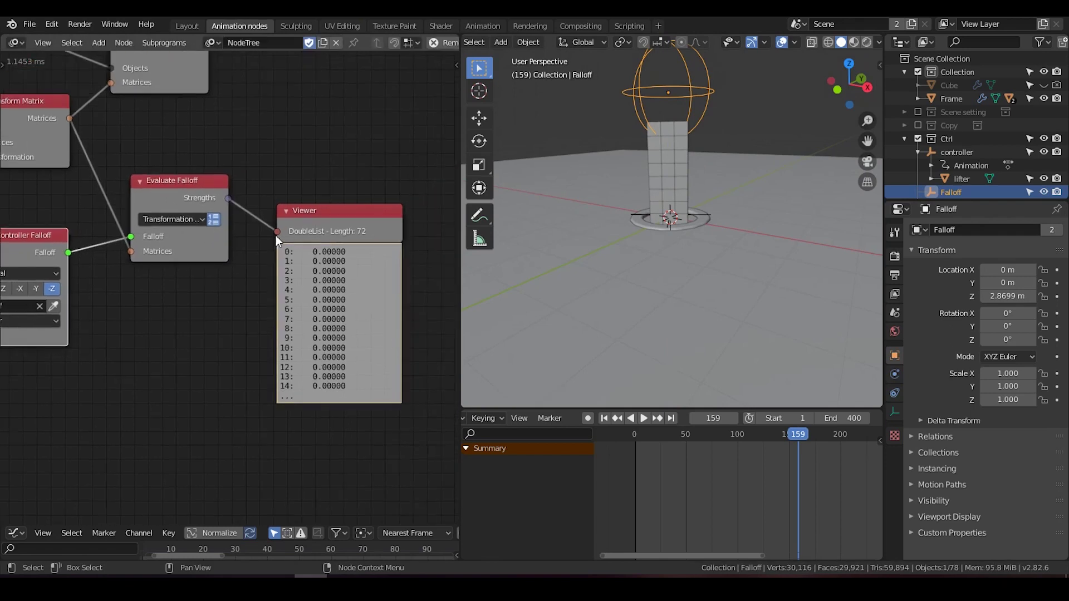
{"action": "left_click_drag", "start_coordinate": [276, 233], "coordinate": [309, 210]}
{"action": "left_click_drag", "start_coordinate": [227, 197], "coordinate": [300, 200]}
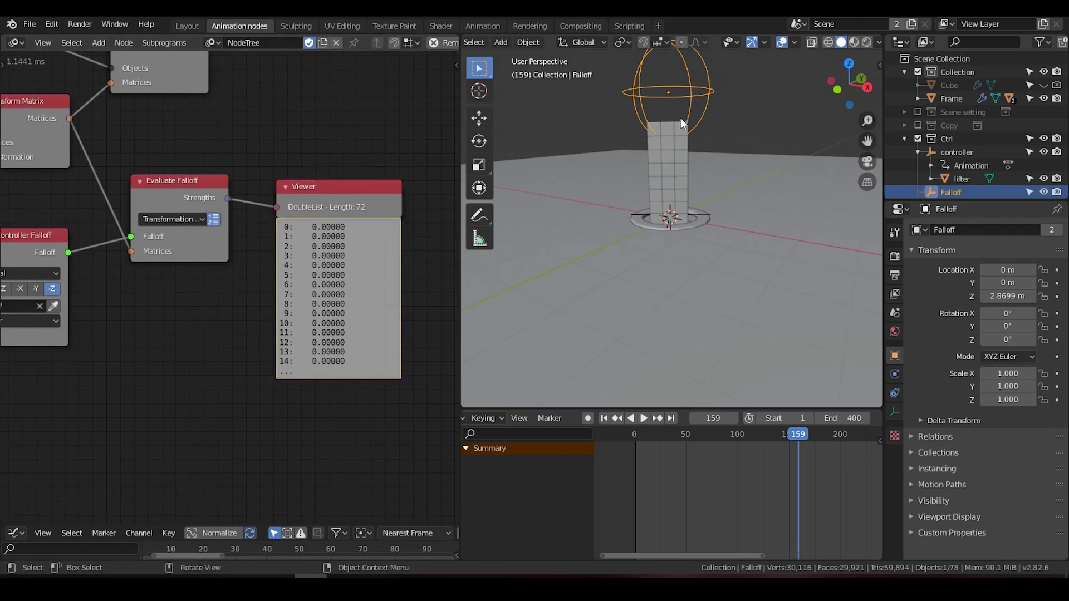
Copy the data path of the Cast modifier's Factor from the source Cube.
{"action": "left_click", "coordinate": [896, 404]}
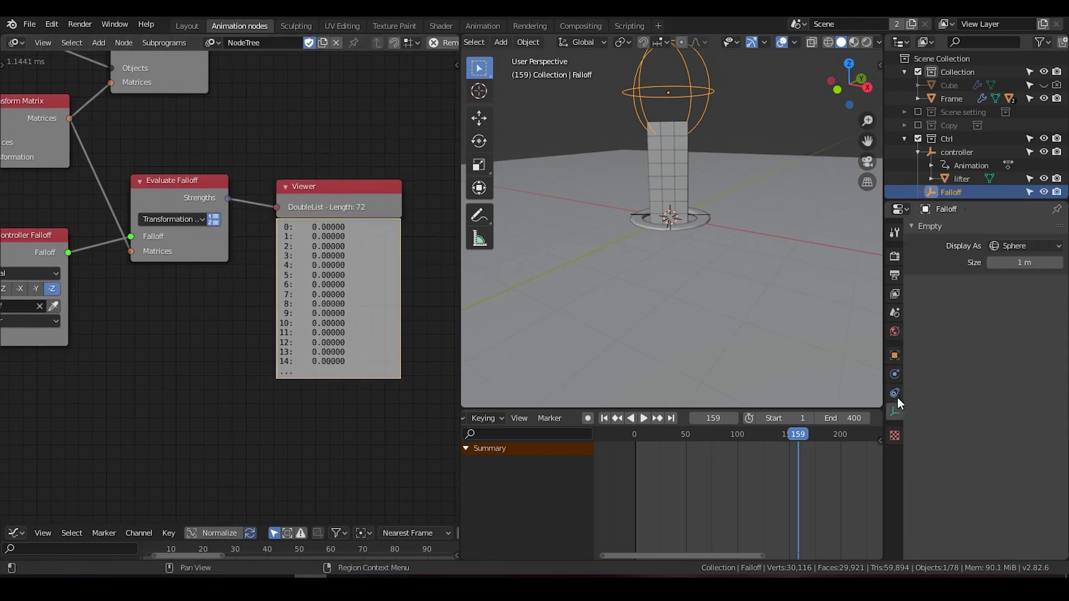
{"action": "left_click", "coordinate": [918, 153]}
{"action": "left_click", "coordinate": [948, 85]}
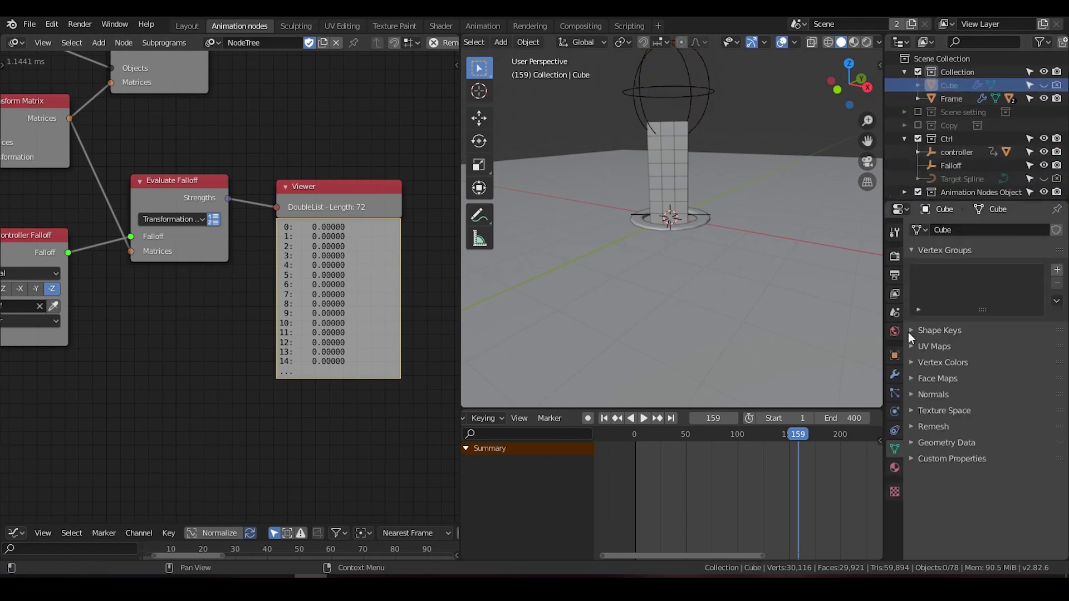
{"action": "left_click", "coordinate": [896, 371]}
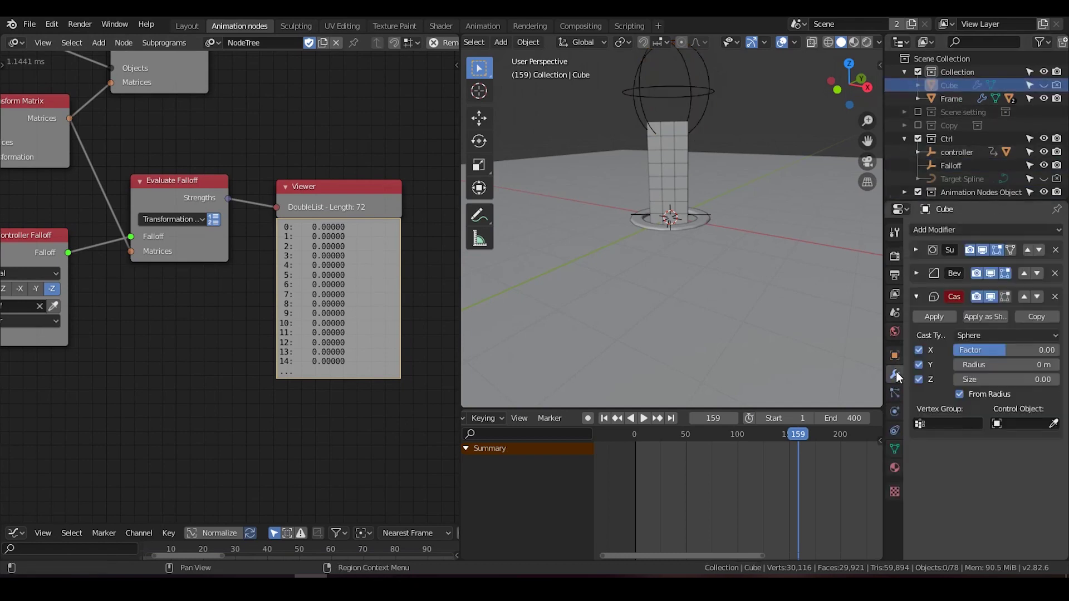
{"action": "right_click", "coordinate": [997, 349]}
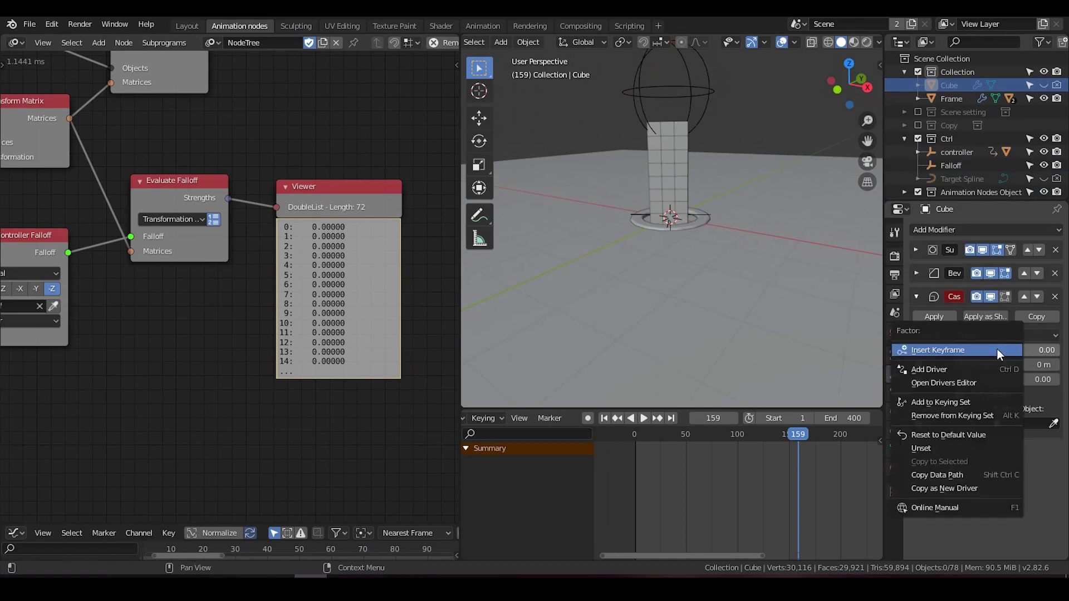
{"action": "left_click", "coordinate": [964, 471]}
Add an Object Attribute Output node and link the Objects output of Object Matrix Output to it.
{"action": "middle_click_drag", "start_coordinate": [362, 169], "coordinate": [338, 192]}
{"action": "key", "text": "ctrl+a"}
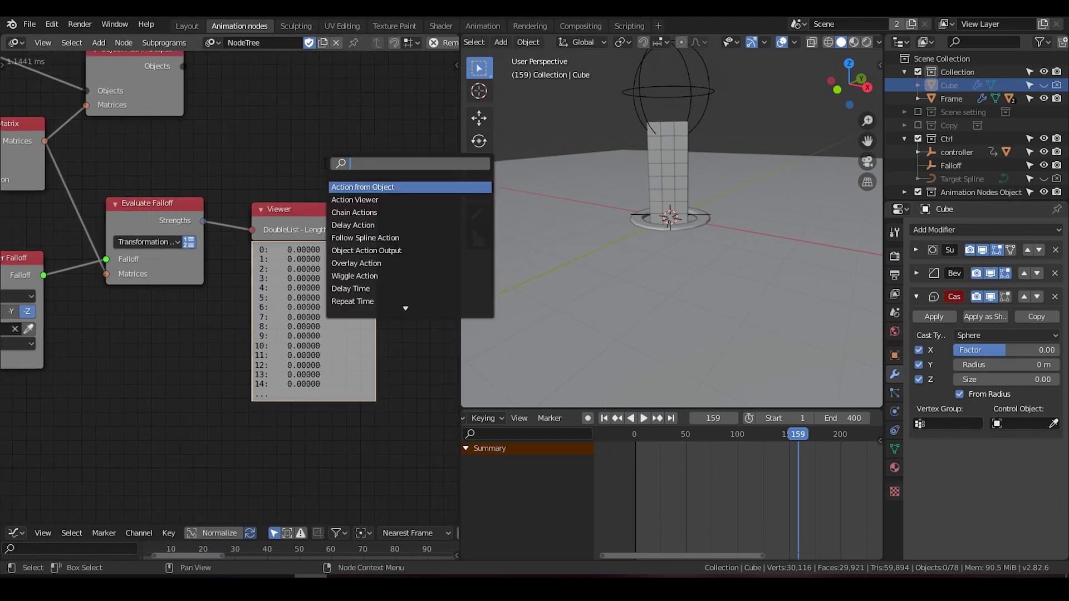
{"action": "type", "text": "object a"}
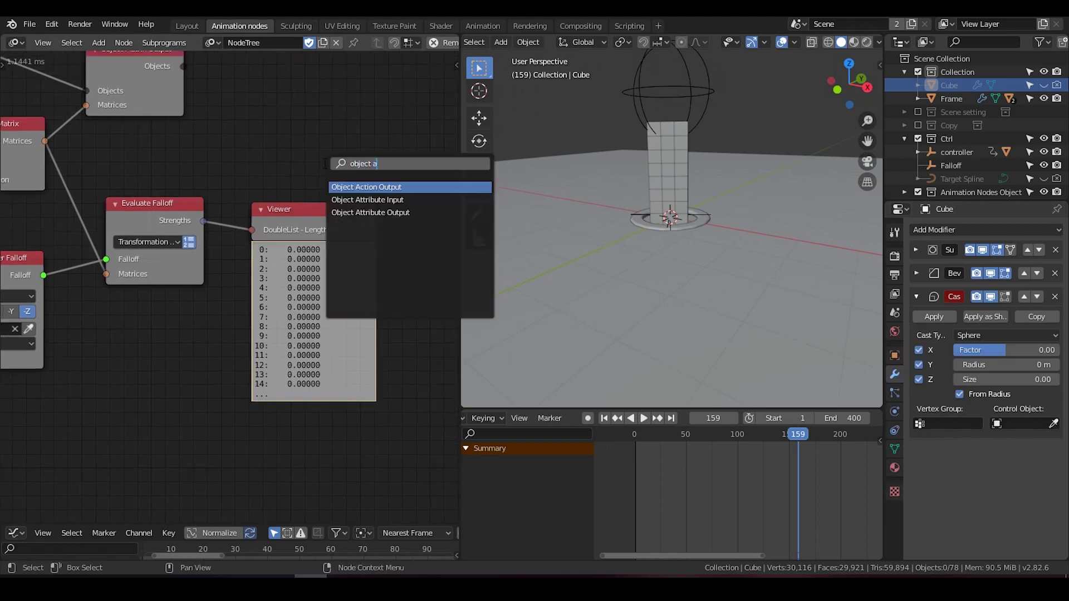
{"action": "type", "text": "tt"}
{"action": "key", "text": "Down"}
{"action": "key", "text": "Return"}
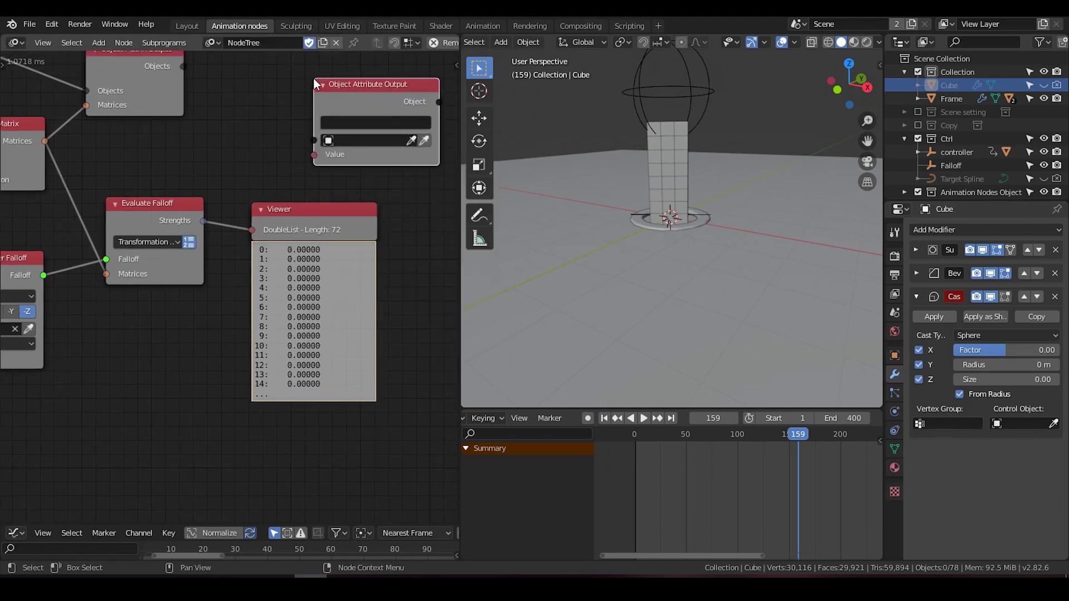
{"action": "left_click_drag", "start_coordinate": [187, 66], "coordinate": [316, 141]}
Set the attribute path to modifiers["Cast"].factor with Multiple Values enabled, and feed the Evaluate Falloff Strengths into its Values, moving the Viewer clear.
{"action": "left_click", "coordinate": [362, 123]}
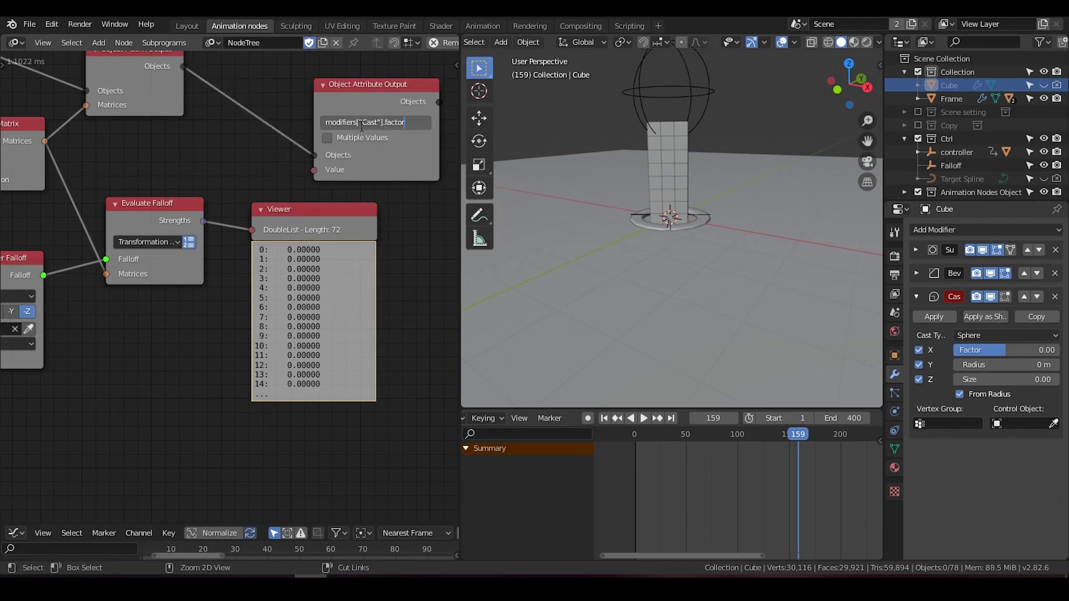
{"action": "key", "text": "Return"}
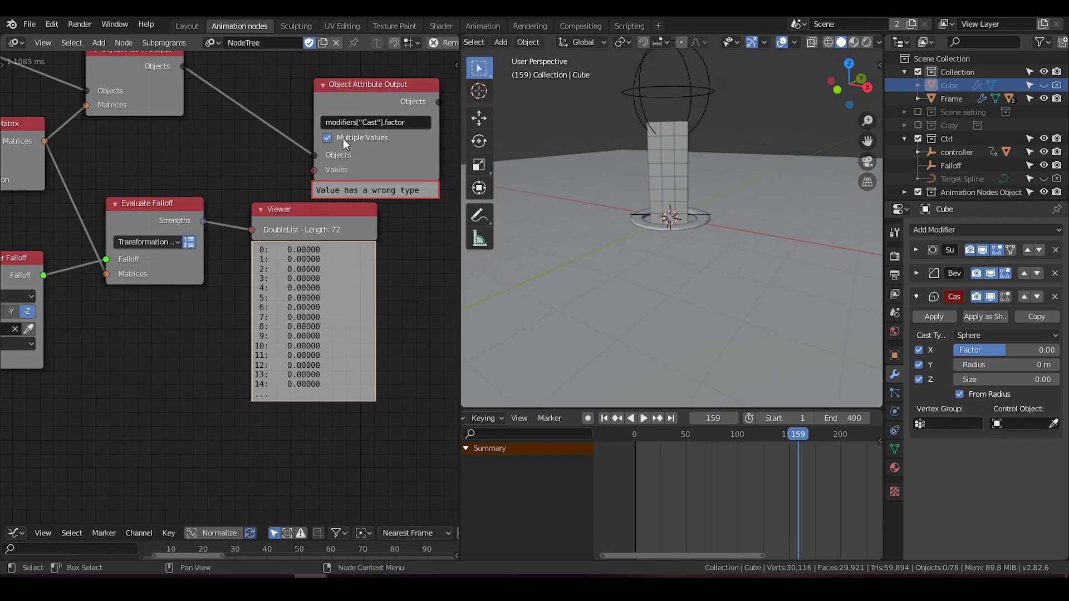
{"action": "left_click_drag", "start_coordinate": [204, 221], "coordinate": [314, 170]}
{"action": "middle_click_drag", "start_coordinate": [329, 188], "coordinate": [330, 199]}
{"action": "left_click_drag", "start_coordinate": [328, 239], "coordinate": [349, 265]}
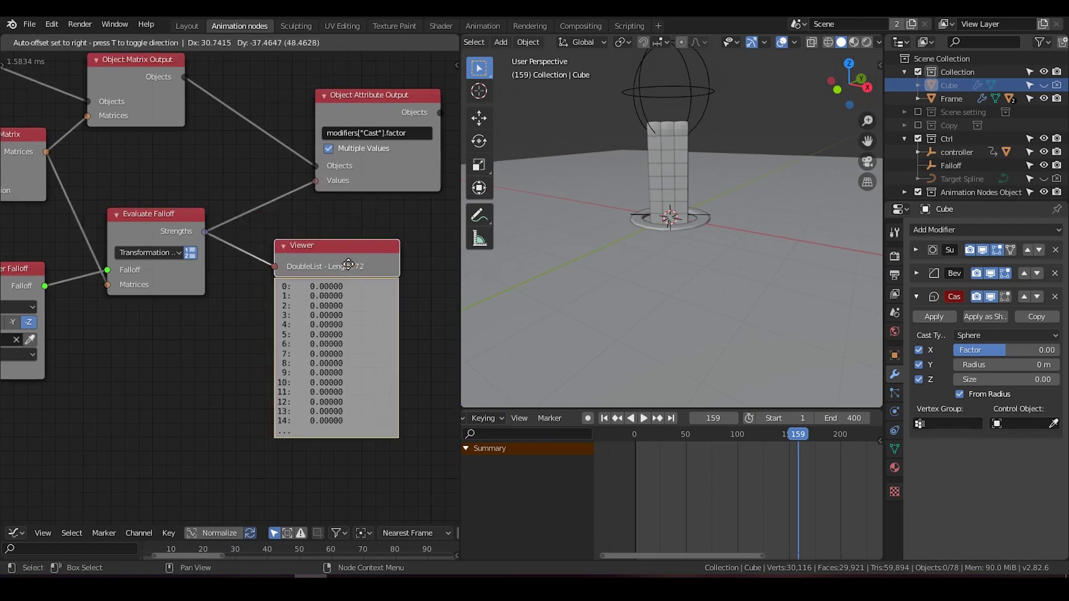
{"action": "middle_click_drag", "start_coordinate": [352, 262], "coordinate": [264, 300]}
Lower the Falloff empty along Z into the column to test the morph, and spread out the Object Attribute Output and Viewer nodes.
{"action": "left_click", "coordinate": [696, 96]}
{"action": "key", "text": "g"}
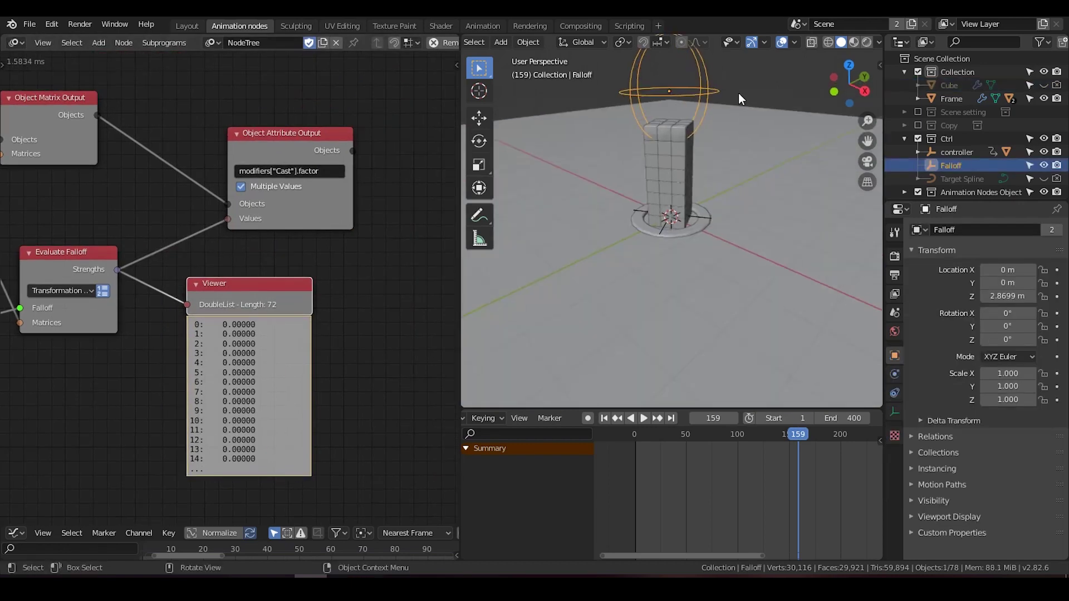
{"action": "key", "text": "z"}
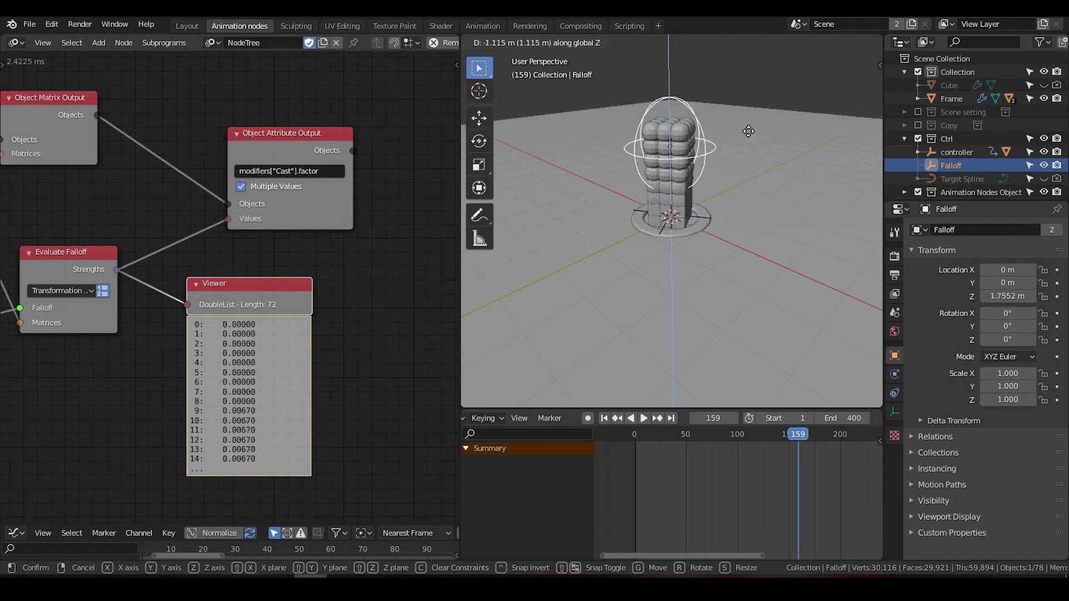
{"action": "left_click", "coordinate": [748, 190]}
{"action": "left_click_drag", "start_coordinate": [273, 142], "coordinate": [292, 103]}
{"action": "left_click_drag", "start_coordinate": [233, 318], "coordinate": [275, 380]}
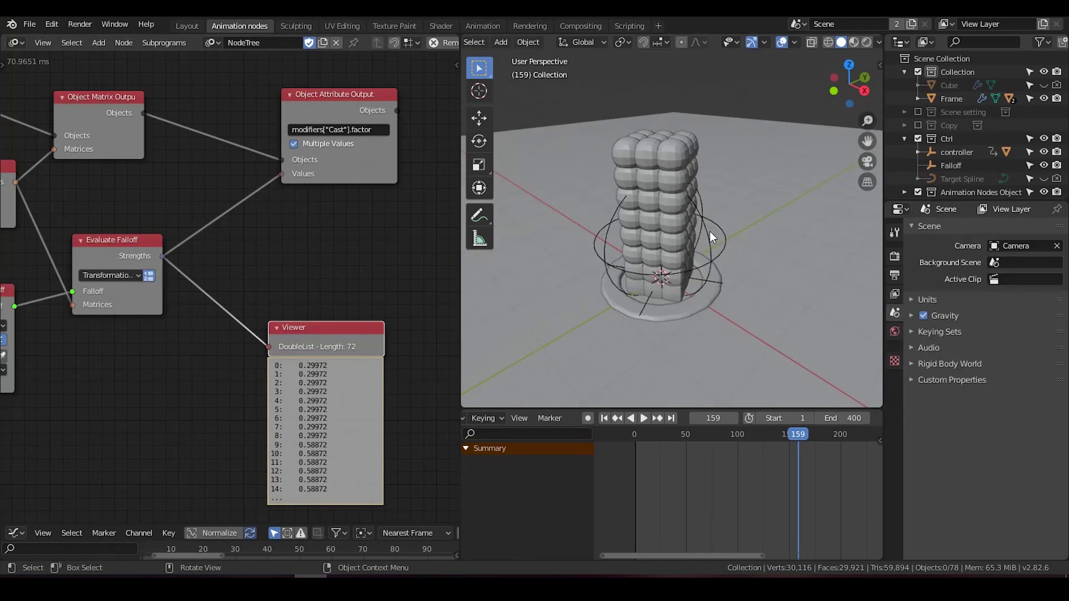
Select the source Cube and add a vertex color layer to its mesh.
{"action": "left_click", "coordinate": [710, 232]}
{"action": "left_click", "coordinate": [672, 155]}
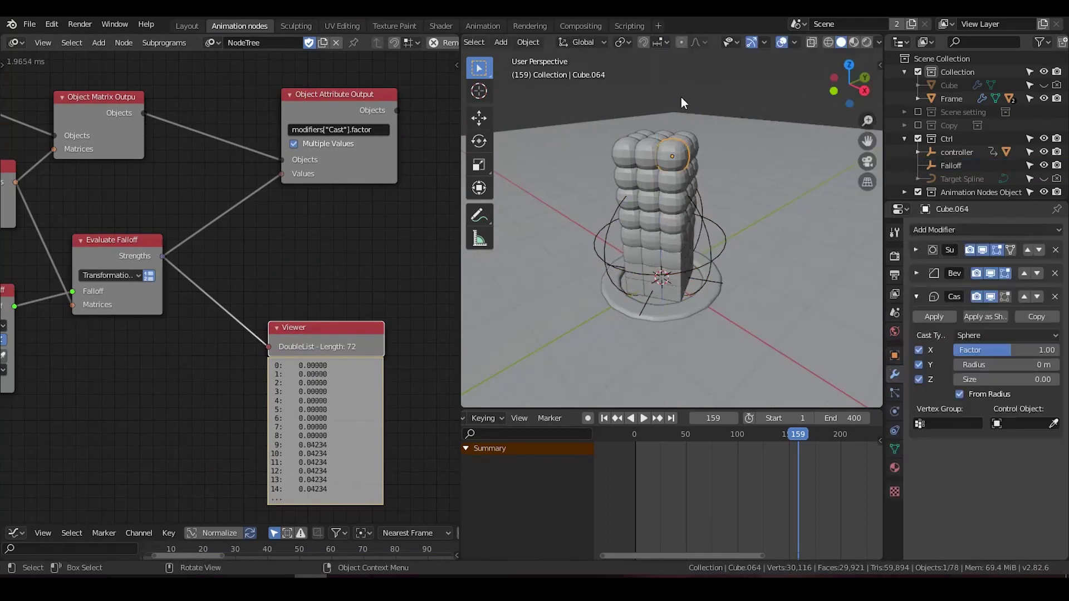
{"action": "left_click", "coordinate": [894, 449]}
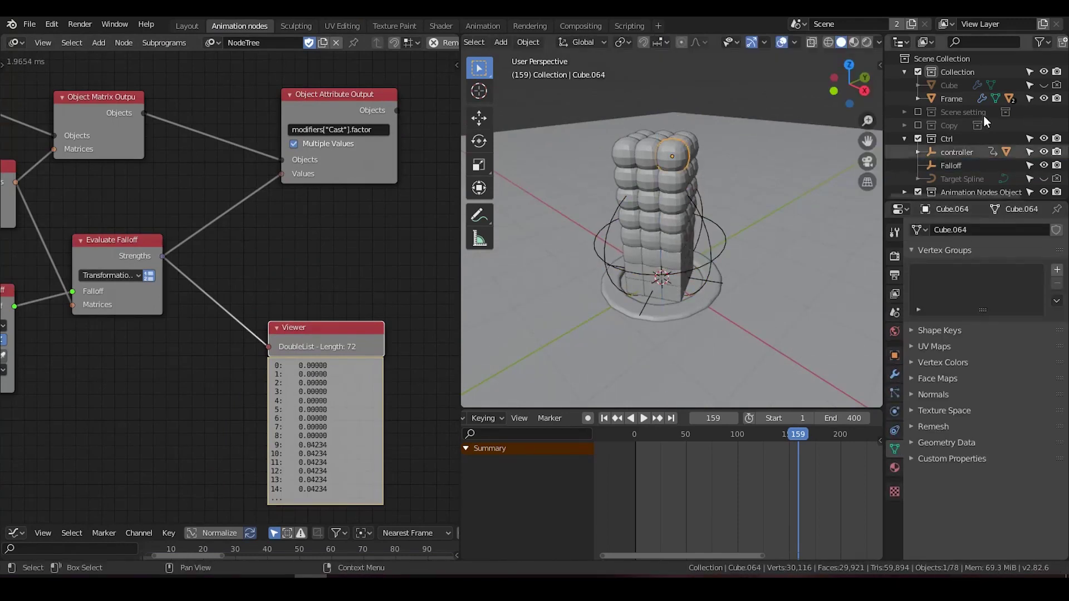
{"action": "left_click", "coordinate": [969, 85]}
{"action": "left_click", "coordinate": [895, 391]}
{"action": "left_click", "coordinate": [895, 410]}
{"action": "left_click", "coordinate": [895, 430]}
{"action": "left_click", "coordinate": [895, 449]}
{"action": "left_click", "coordinate": [936, 250]}
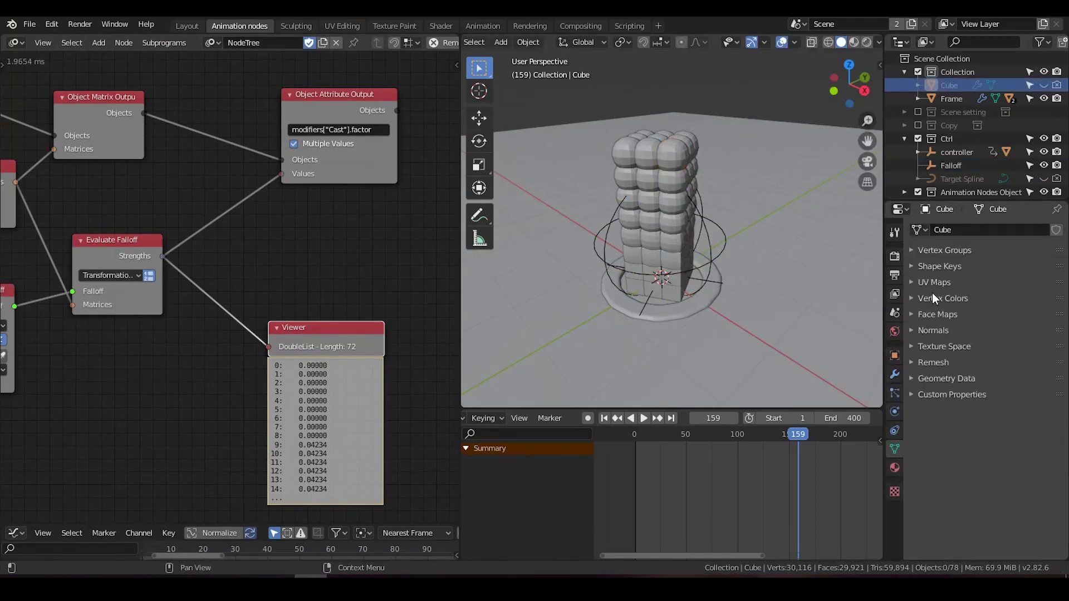
{"action": "left_click", "coordinate": [933, 297]}
{"action": "left_click", "coordinate": [1056, 317]}
Toggle Copy Full Object off and on again in the Object Instancer node to rebuild the cube instances.
{"action": "middle_click_drag", "start_coordinate": [39, 157], "coordinate": [247, 228]}
{"action": "middle_click_drag", "start_coordinate": [145, 222], "coordinate": [434, 254]}
{"action": "left_click", "coordinate": [146, 156]}
{"action": "left_click", "coordinate": [146, 155]}
{"action": "scroll", "coordinate": [146, 157], "scroll_direction": "down", "scroll_amount": 4}
{"action": "middle_click_drag", "start_coordinate": [146, 156], "coordinate": [96, 160]}
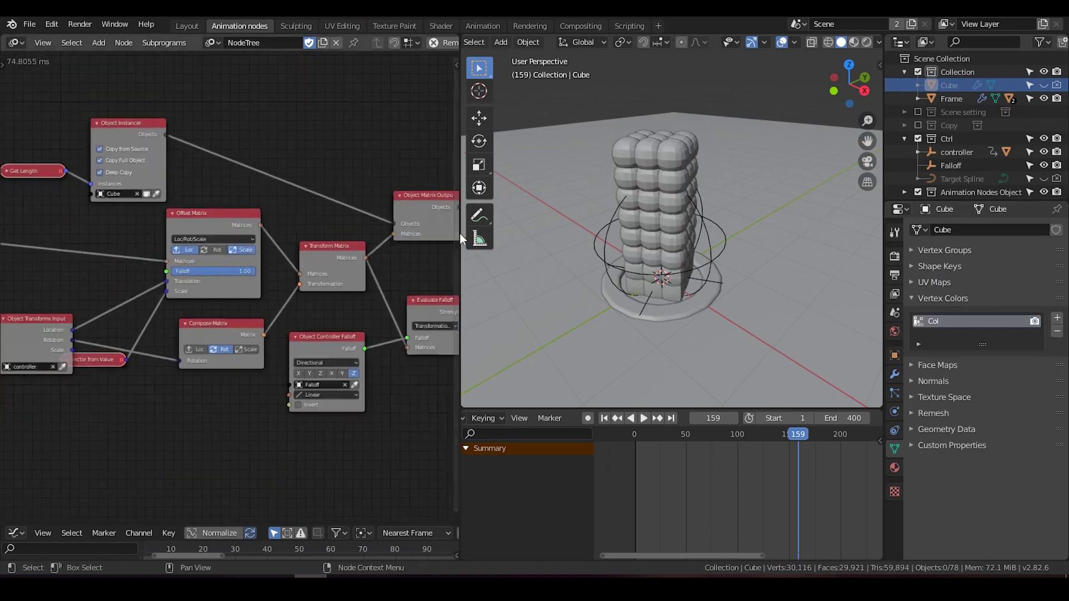
{"action": "scroll", "coordinate": [454, 262], "scroll_direction": "up", "scroll_amount": 4}
{"action": "middle_click_drag", "start_coordinate": [453, 267], "coordinate": [269, 188]}
In the Cube material's shader, add a Vertex Color node and choose the Col layer.
{"action": "left_click", "coordinate": [438, 25]}
{"action": "scroll", "coordinate": [252, 116], "scroll_direction": "up", "scroll_amount": 3}
{"action": "middle_click_drag", "start_coordinate": [252, 116], "coordinate": [426, 121]}
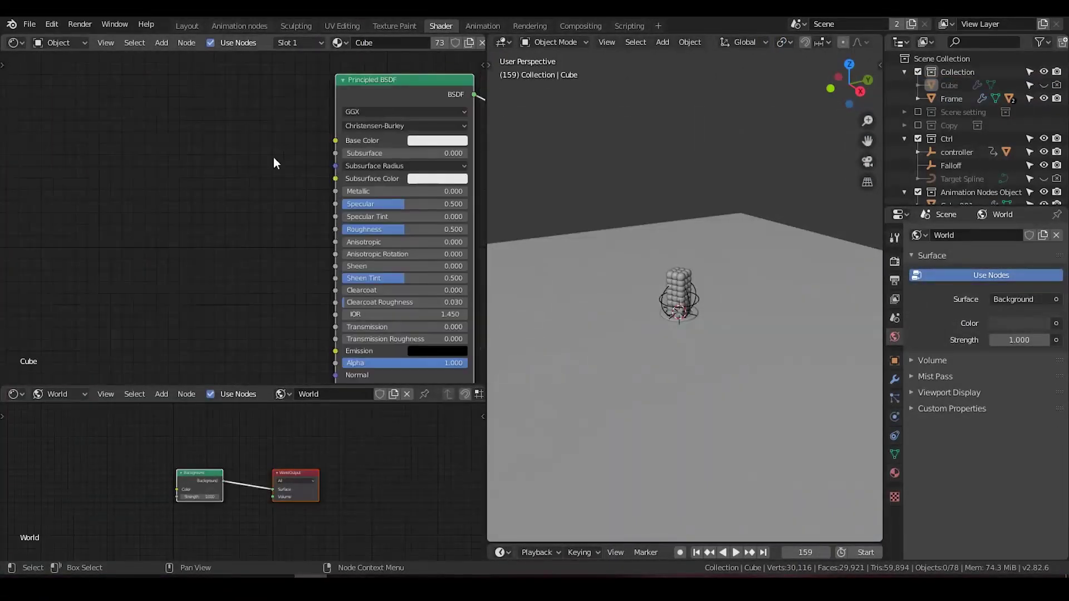
{"action": "key", "text": "shift+a"}
{"action": "left_click", "coordinate": [217, 112]}
{"action": "type", "text": "vert"}
{"action": "key", "text": "Return"}
{"action": "left_click", "coordinate": [132, 145]}
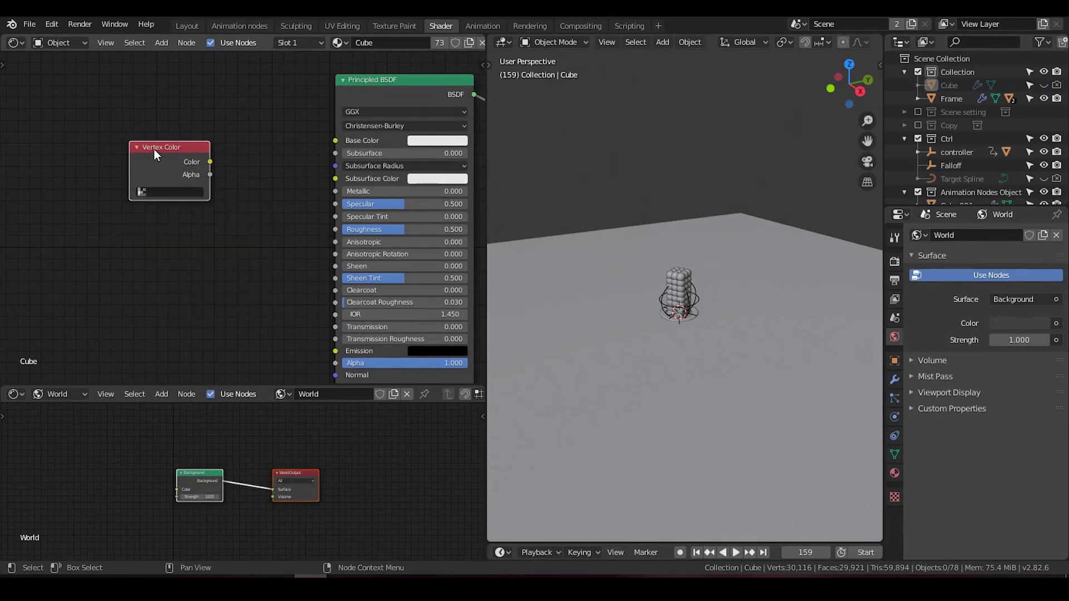
{"action": "left_click", "coordinate": [160, 210]}
Add a Mix color node and link the Vertex Color node's Color to its Fac input.
{"action": "key", "text": "shift+a"}
{"action": "left_click", "coordinate": [216, 113]}
{"action": "type", "text": "mix"}
{"action": "key", "text": "Return"}
{"action": "left_click", "coordinate": [221, 99]}
{"action": "left_click_drag", "start_coordinate": [150, 127], "coordinate": [228, 161]}
Set the Mix node's Color1 to light blue and Color2 to bright yellow.
{"action": "left_click", "coordinate": [278, 174]}
{"action": "left_click", "coordinate": [318, 205]}
{"action": "left_click", "coordinate": [363, 198]}
{"action": "left_click", "coordinate": [283, 187]}
{"action": "left_click", "coordinate": [286, 263]}
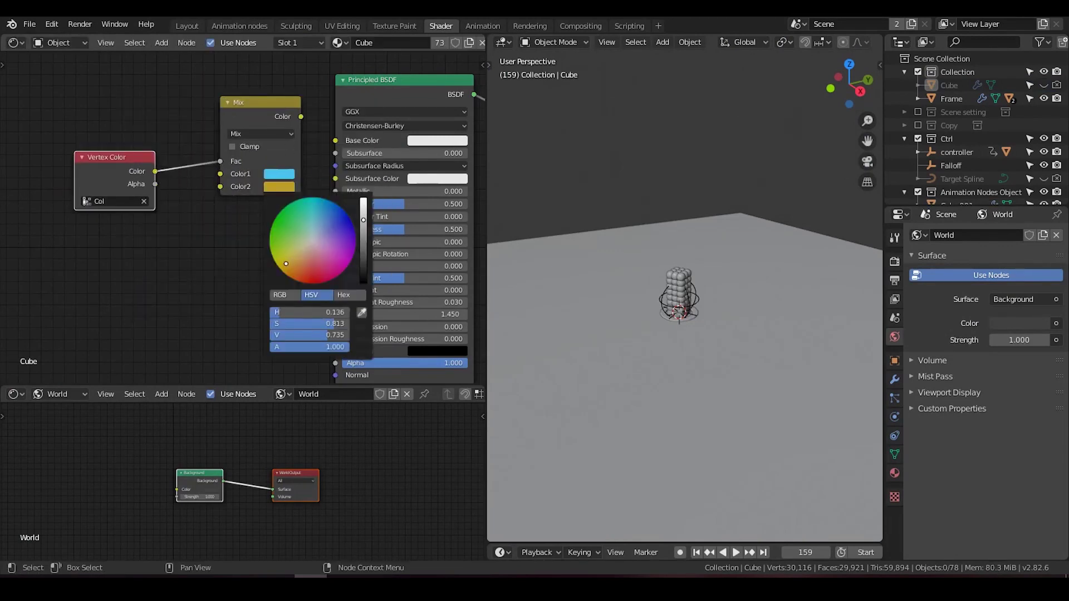
{"action": "left_click", "coordinate": [363, 205]}
Connect the Mix node's Color to the Principled BSDF Base Color and adjust the Mix node's placement.
{"action": "left_click", "coordinate": [285, 103]}
{"action": "left_click_drag", "start_coordinate": [286, 102], "coordinate": [270, 111]}
{"action": "left_click_drag", "start_coordinate": [285, 126], "coordinate": [337, 140]}
{"action": "left_click_drag", "start_coordinate": [267, 110], "coordinate": [285, 116]}
{"action": "middle_click_drag", "start_coordinate": [325, 199], "coordinate": [201, 194]}
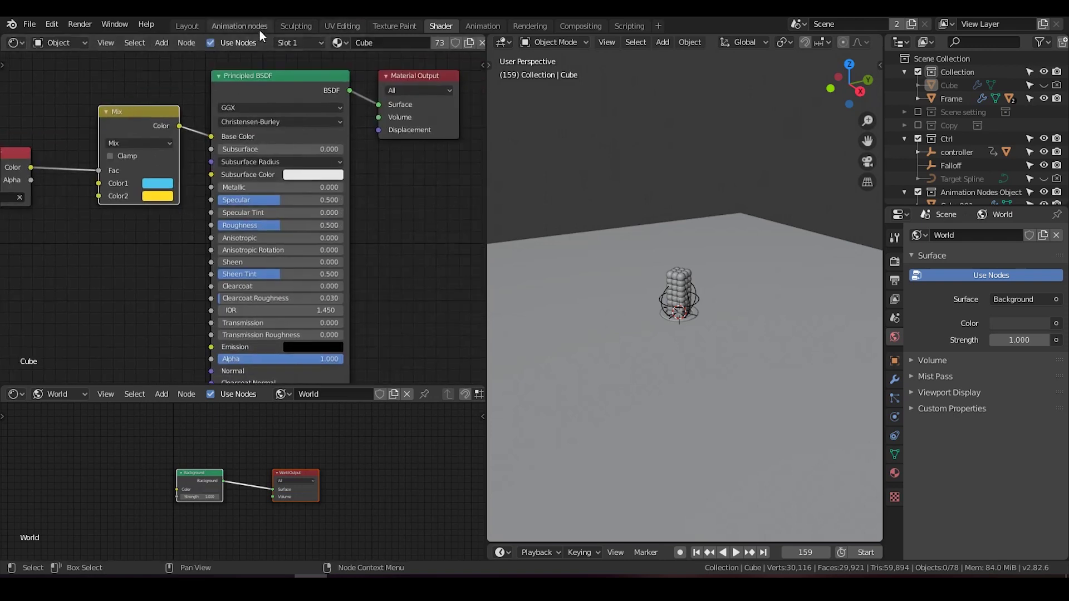
Return to the animation node tree and add the "object shader list" subprogram node near the Evaluate Falloff node.
{"action": "left_click", "coordinate": [239, 26]}
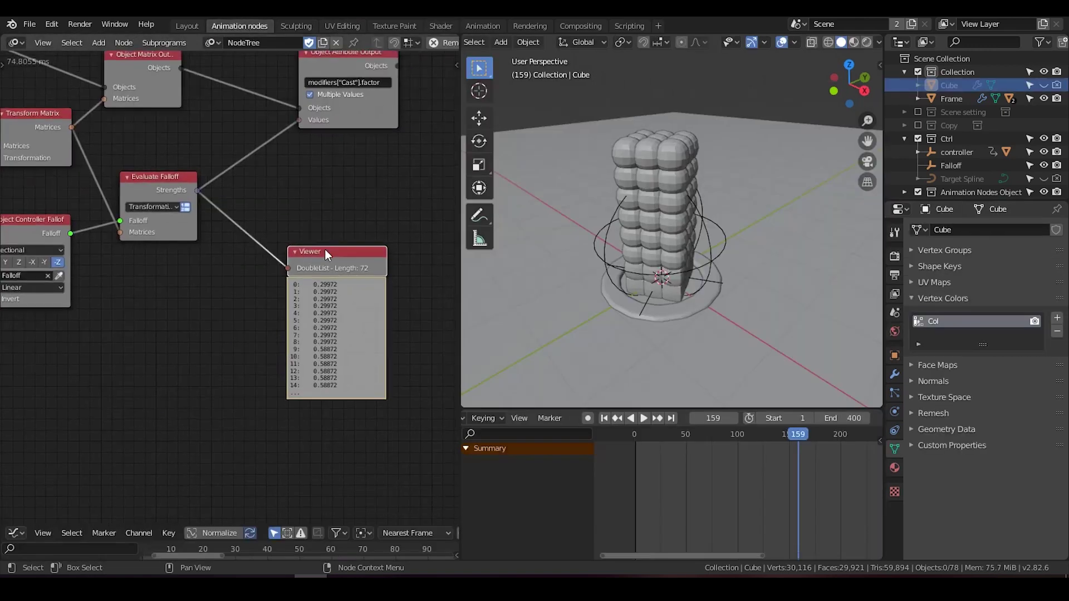
{"action": "middle_click_drag", "start_coordinate": [325, 249], "coordinate": [228, 239]}
{"action": "key", "text": "ctrl+a"}
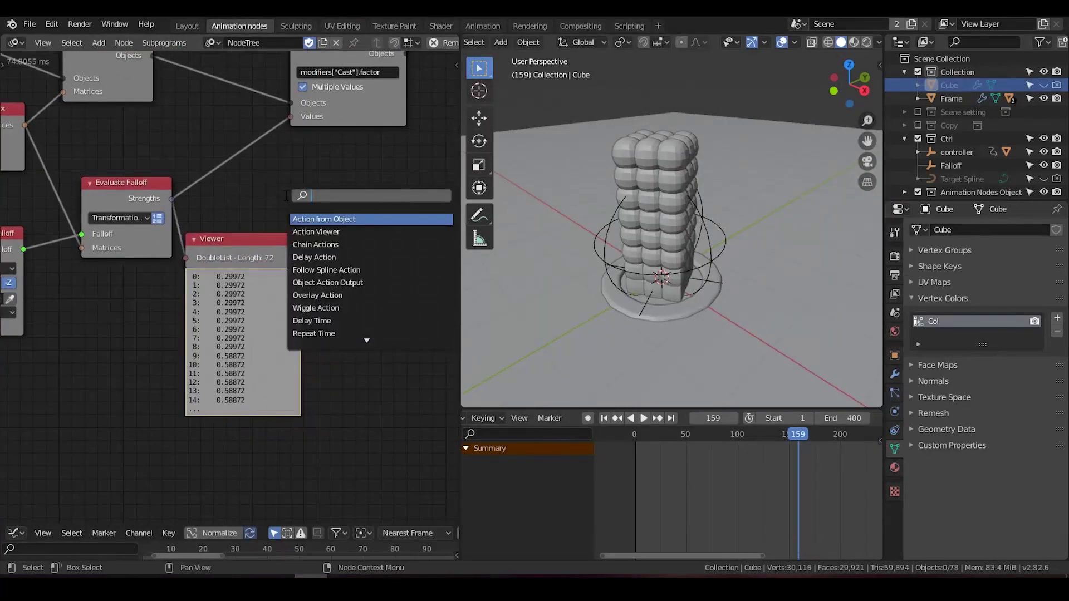
{"action": "type", "text": "object shader"}
{"action": "key", "text": "Down"}
{"action": "key", "text": "Return"}
{"action": "left_click", "coordinate": [309, 172]}
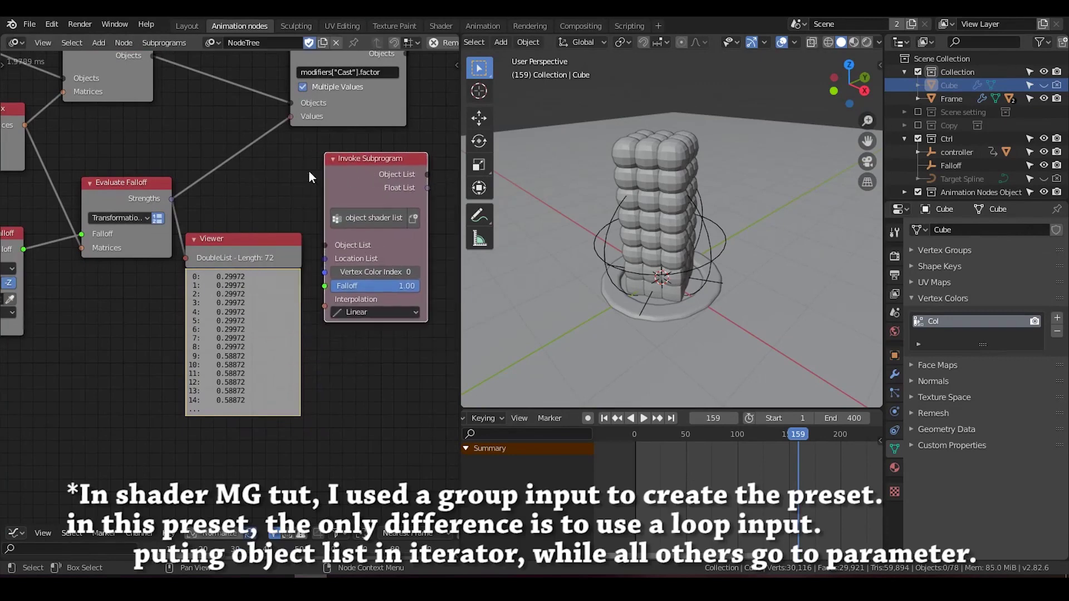
Link the Object Matrix Output objects to the subprogram's Object List and the Transform Matrix matrices through Decompose Matrix to its Location List.
{"action": "middle_click_drag", "start_coordinate": [194, 74], "coordinate": [212, 108]}
{"action": "left_click_drag", "start_coordinate": [171, 89], "coordinate": [352, 237]}
{"action": "left_click_drag", "start_coordinate": [256, 271], "coordinate": [246, 325]}
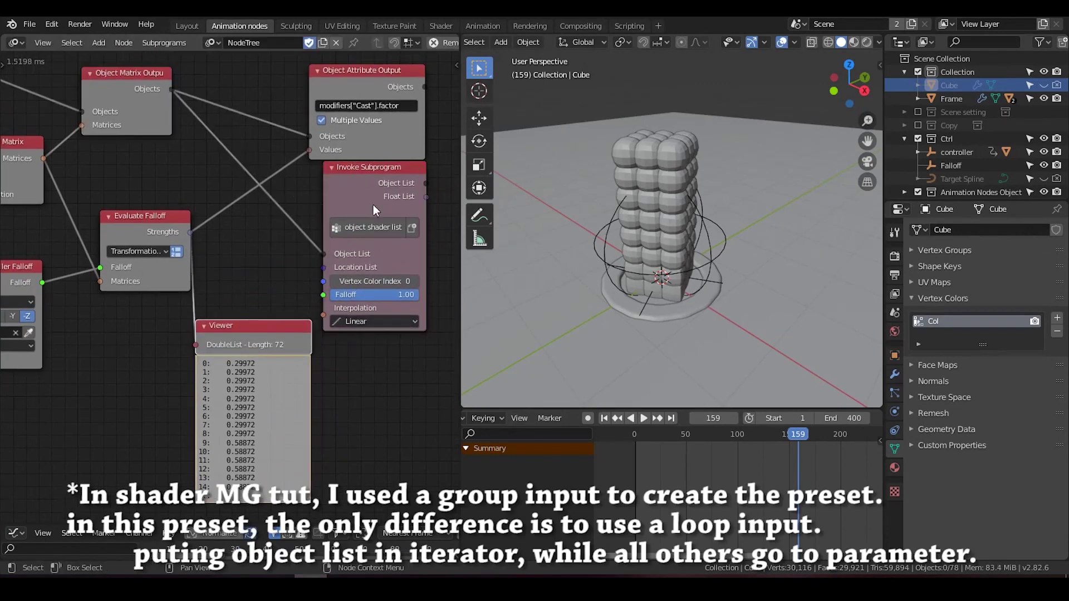
{"action": "left_click_drag", "start_coordinate": [372, 167], "coordinate": [357, 166]}
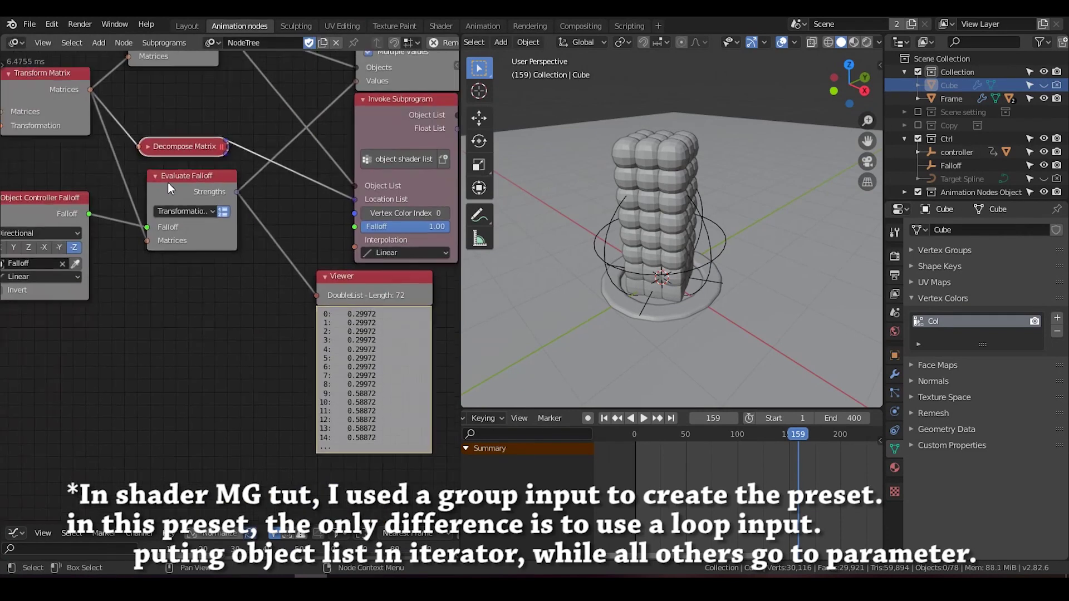
Collapse the Evaluate Falloff node and link the Object Controller Falloff output to the subprogram's Falloff input.
{"action": "left_click_drag", "start_coordinate": [168, 184], "coordinate": [150, 184]}
{"action": "key", "text": "h"}
{"action": "left_click_drag", "start_coordinate": [89, 214], "coordinate": [354, 226]}
{"action": "middle_click_drag", "start_coordinate": [356, 227], "coordinate": [258, 236]}
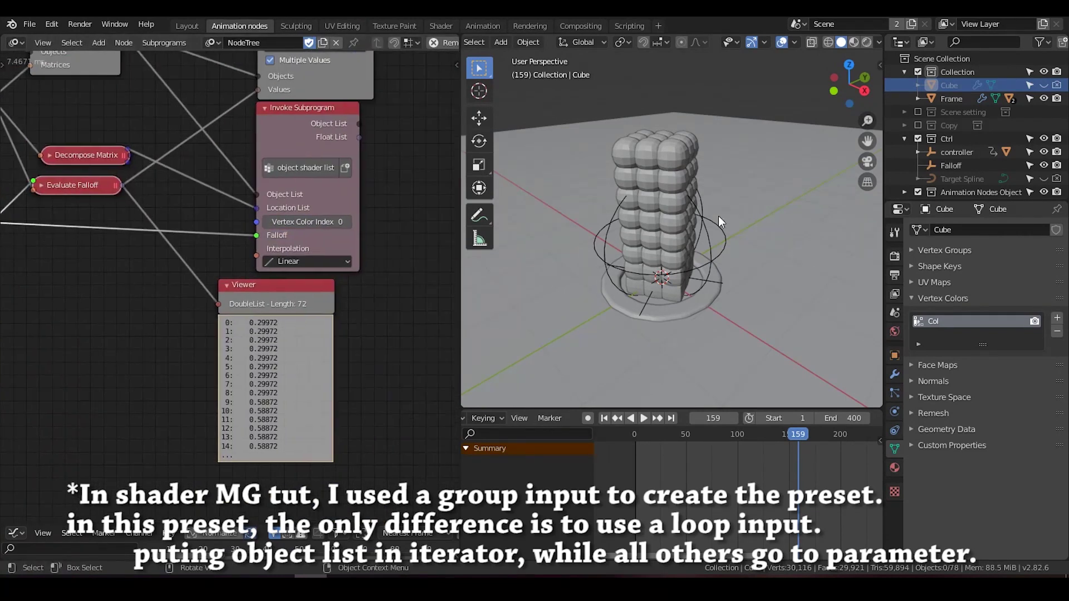
Show the viewport in material preview and move the Falloff empty along Z within the column to test the blue-to-yellow color change.
{"action": "left_click", "coordinate": [710, 227]}
{"action": "left_click", "coordinate": [854, 42]}
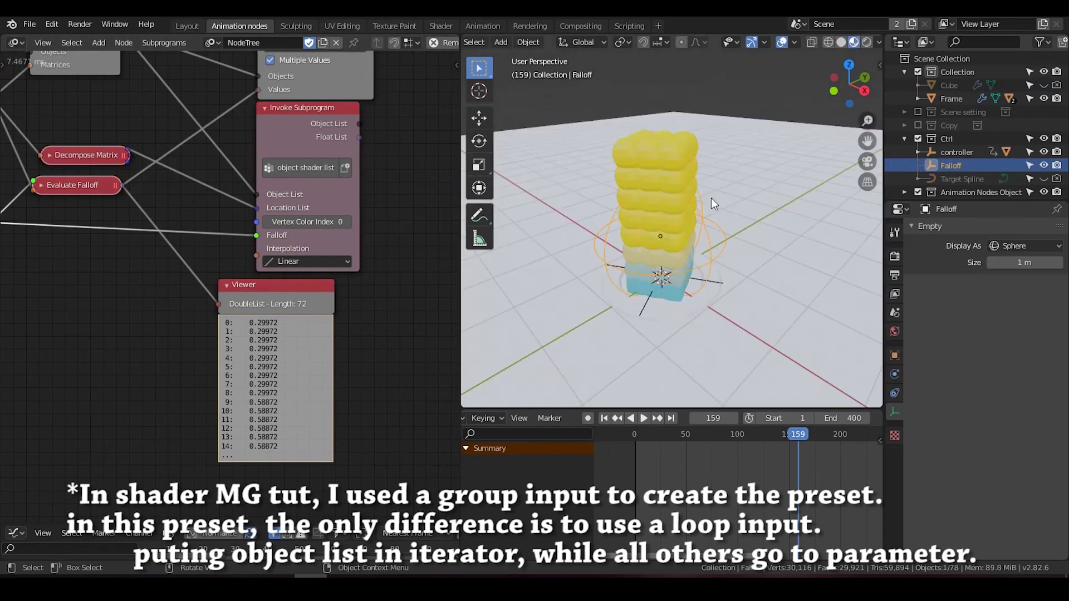
{"action": "key", "text": "g"}
{"action": "key", "text": "z"}
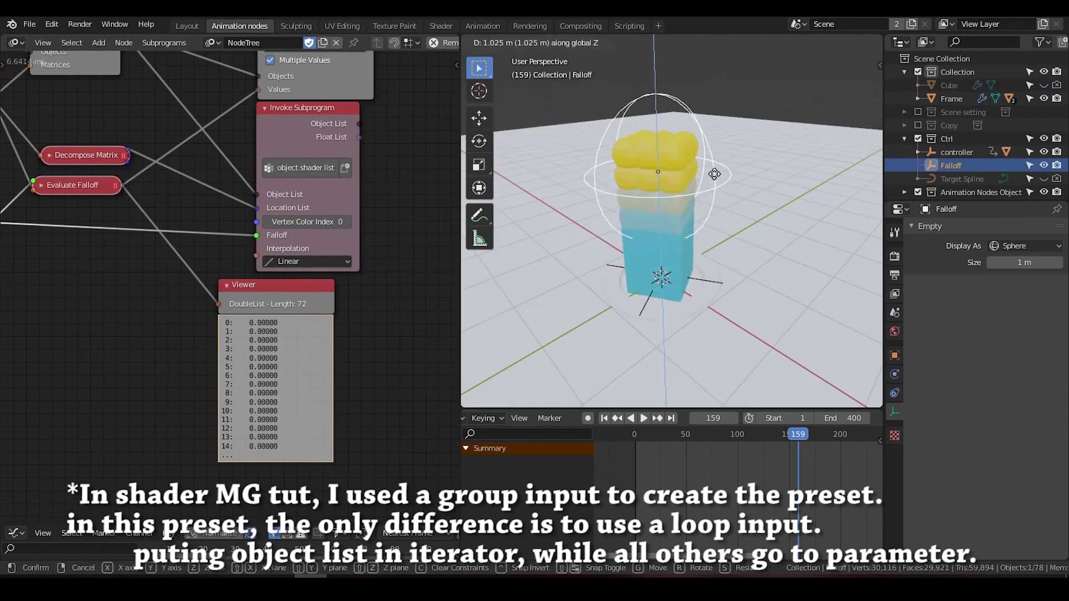
{"action": "left_click", "coordinate": [714, 184]}
{"action": "scroll", "coordinate": [708, 203], "scroll_direction": "down", "scroll_amount": 2}
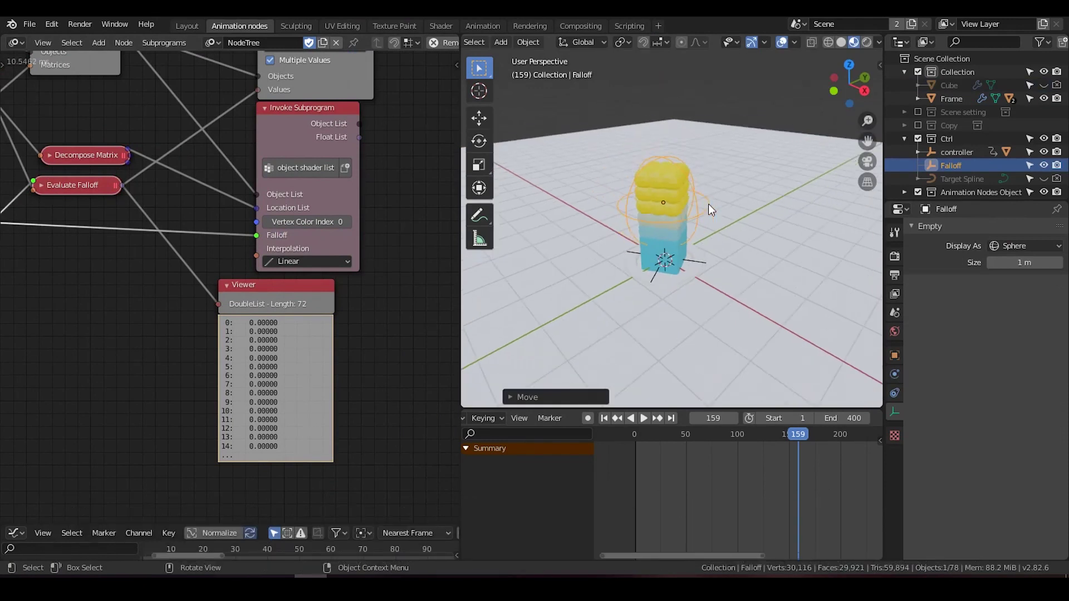
{"action": "key", "text": "g"}
{"action": "key", "text": "z"}
{"action": "left_click", "coordinate": [711, 172]}
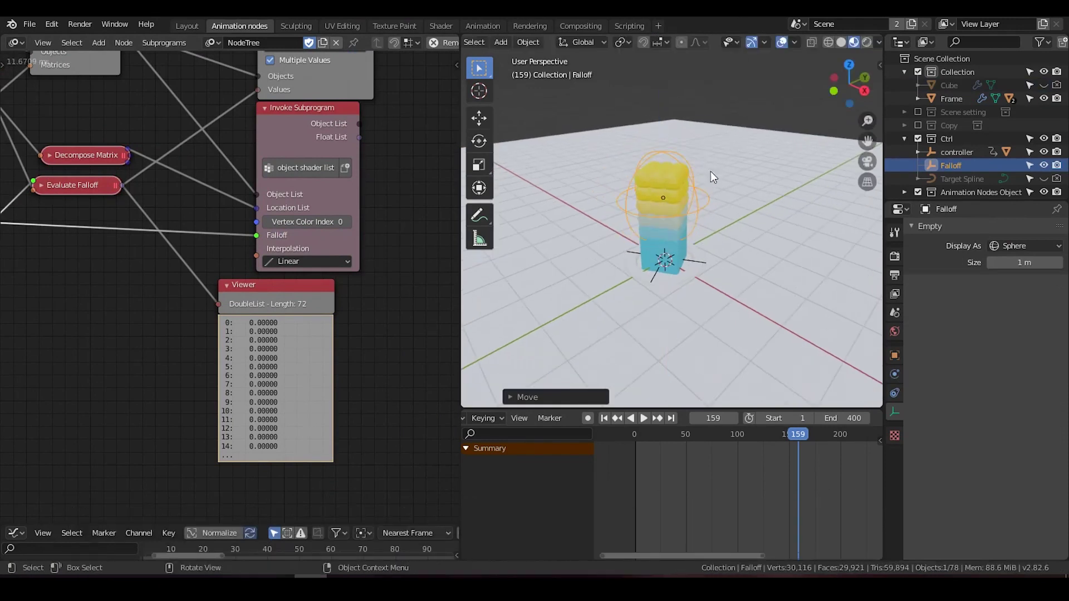
{"action": "scroll", "coordinate": [697, 216], "scroll_direction": "up", "scroll_amount": 2}
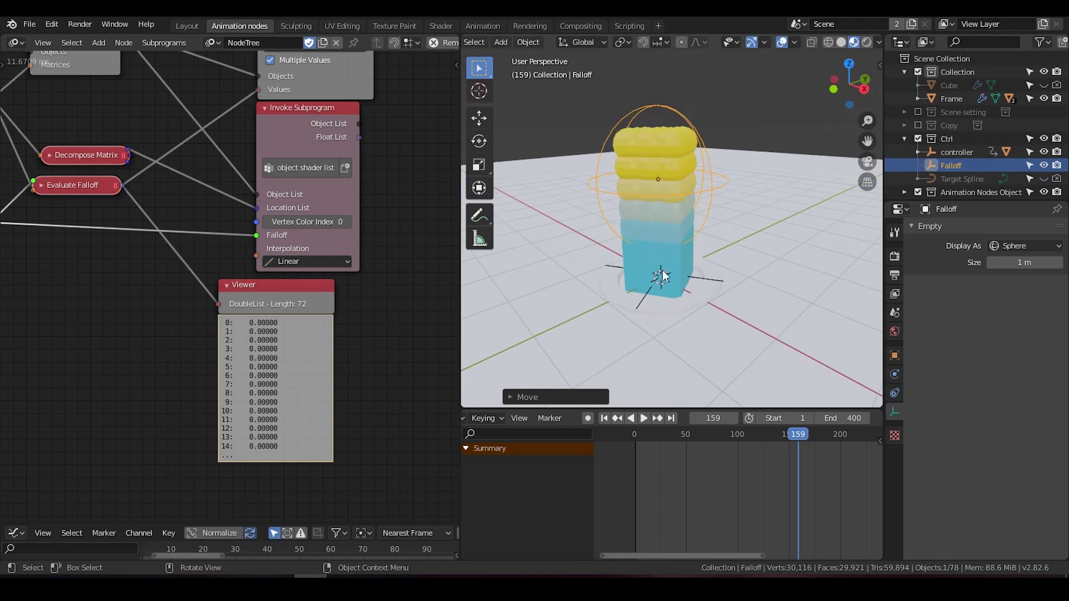
Select a blue cube in the column and move the Viewer node directly below the Evaluate Falloff node.
{"action": "left_click", "coordinate": [673, 247]}
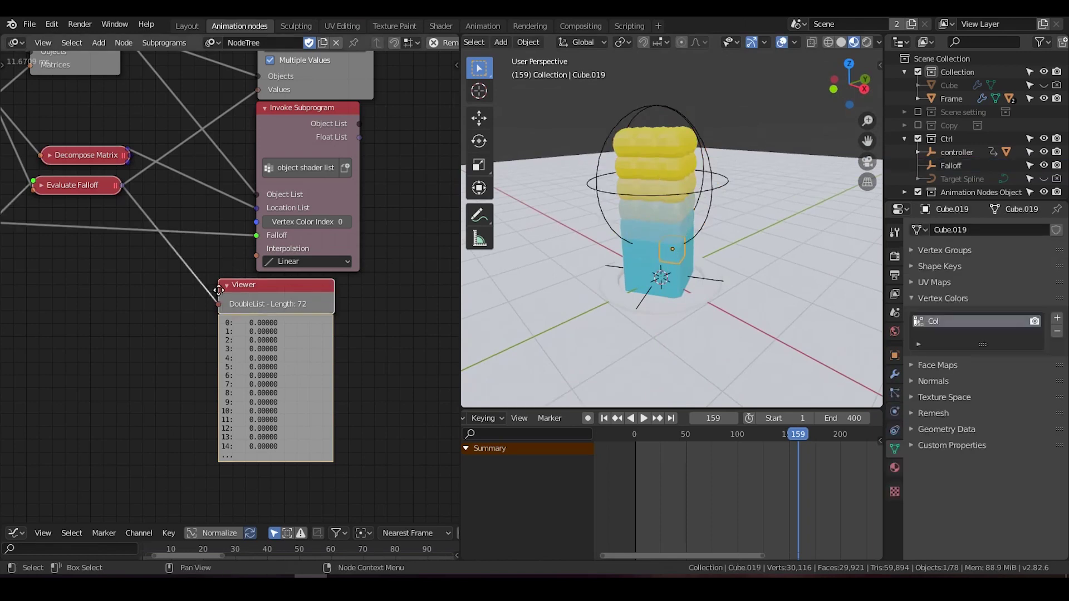
{"action": "left_click_drag", "start_coordinate": [254, 296], "coordinate": [148, 276]}
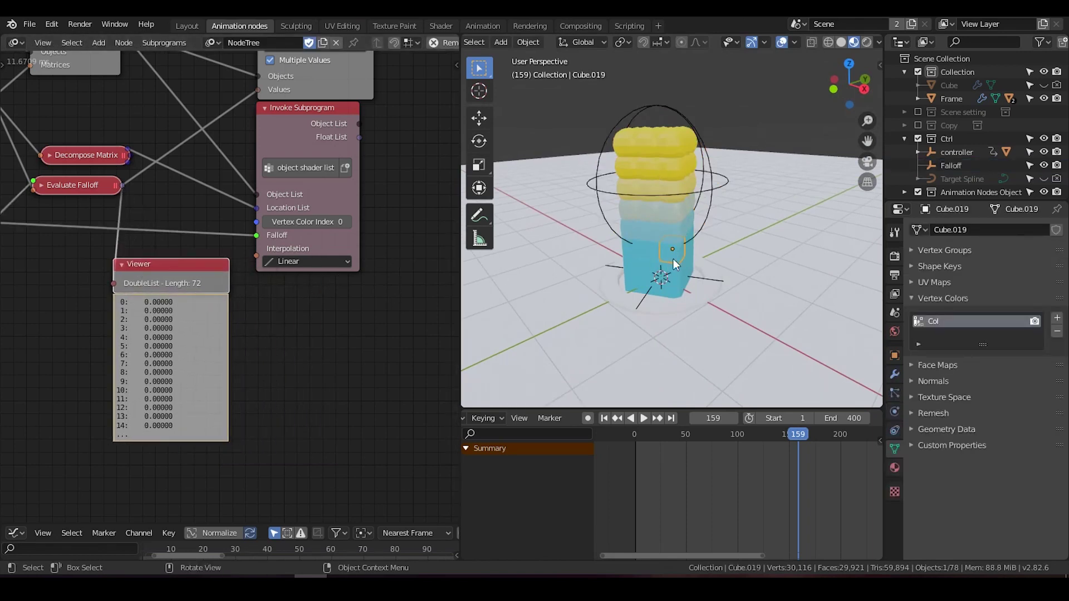
{"action": "middle_click_drag", "start_coordinate": [677, 236], "coordinate": [687, 297]}
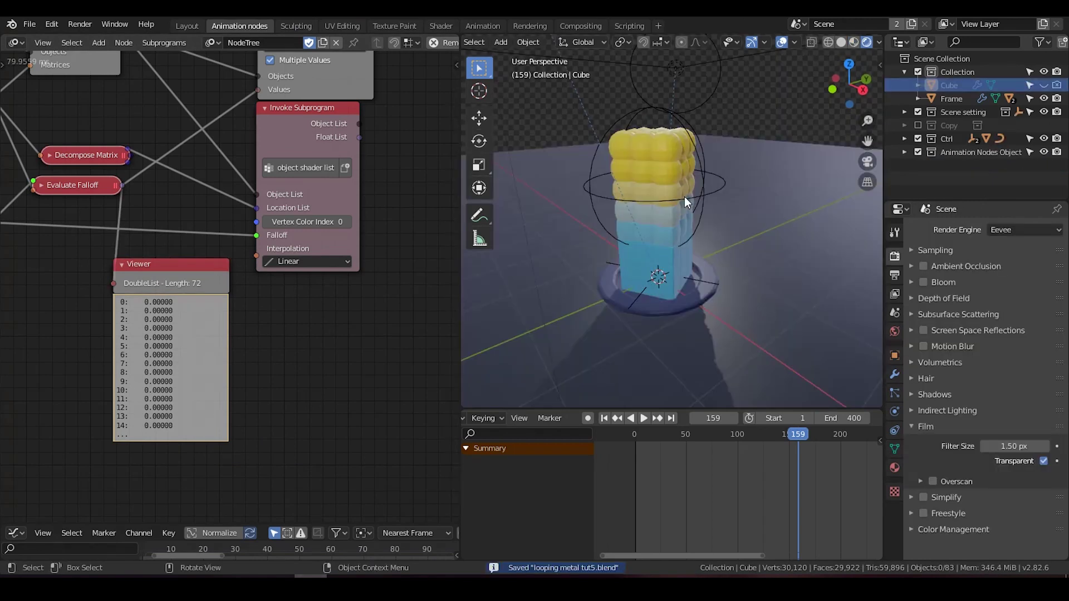
Examine the Falloff empty's object data and transform settings, and those of a yellow cube near the column's top.
{"action": "middle_click_drag", "start_coordinate": [683, 196], "coordinate": [658, 149]}
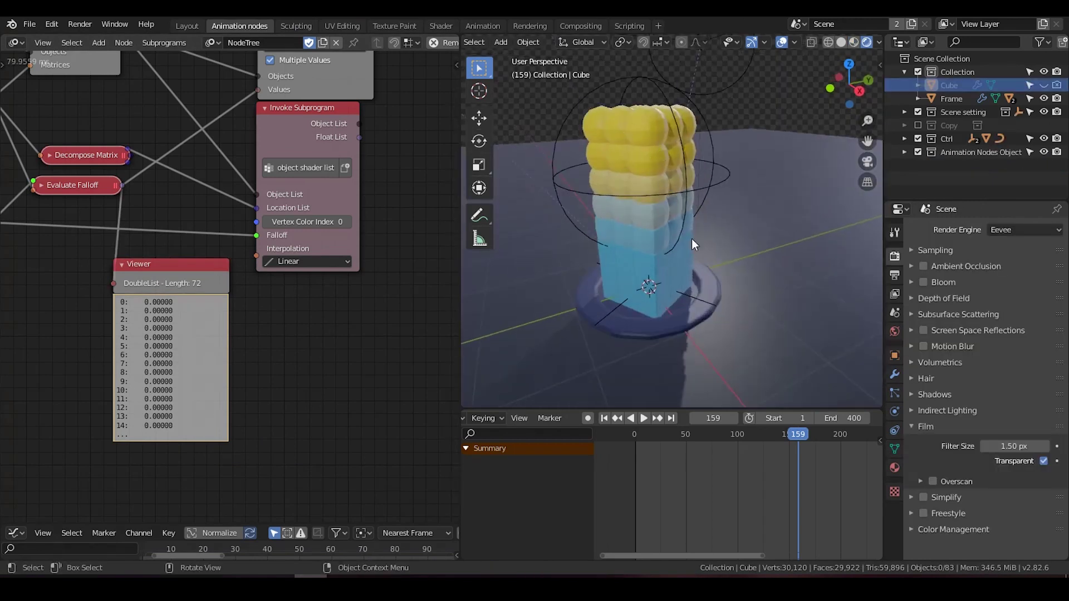
{"action": "middle_click_drag", "start_coordinate": [692, 239], "coordinate": [626, 131]}
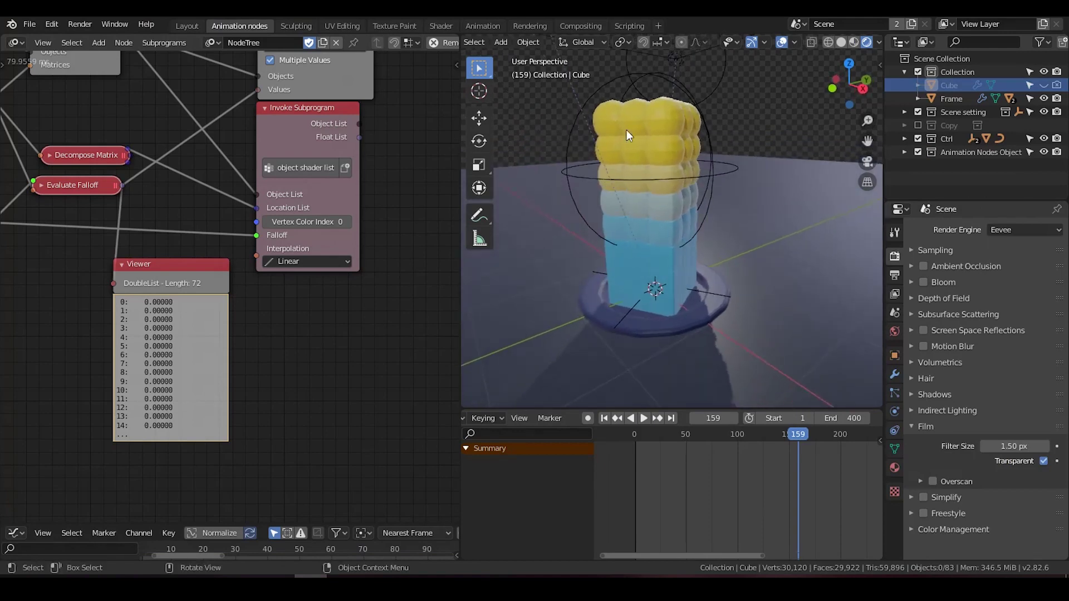
{"action": "left_click", "coordinate": [661, 245]}
{"action": "left_click", "coordinate": [707, 170]}
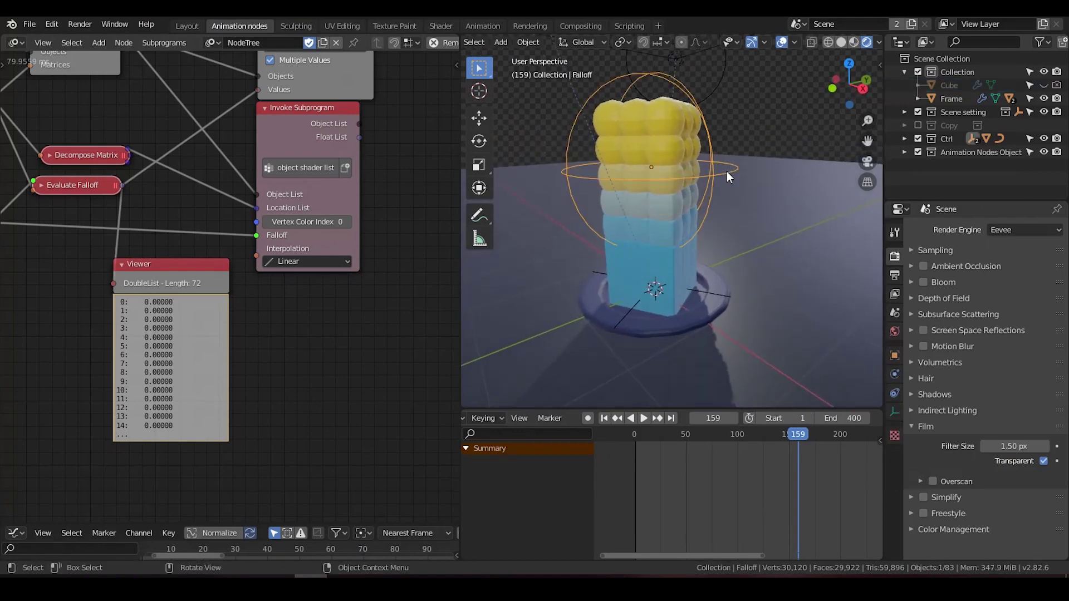
{"action": "key", "text": "s"}
{"action": "right_click", "coordinate": [737, 178]}
{"action": "left_click", "coordinate": [898, 408]}
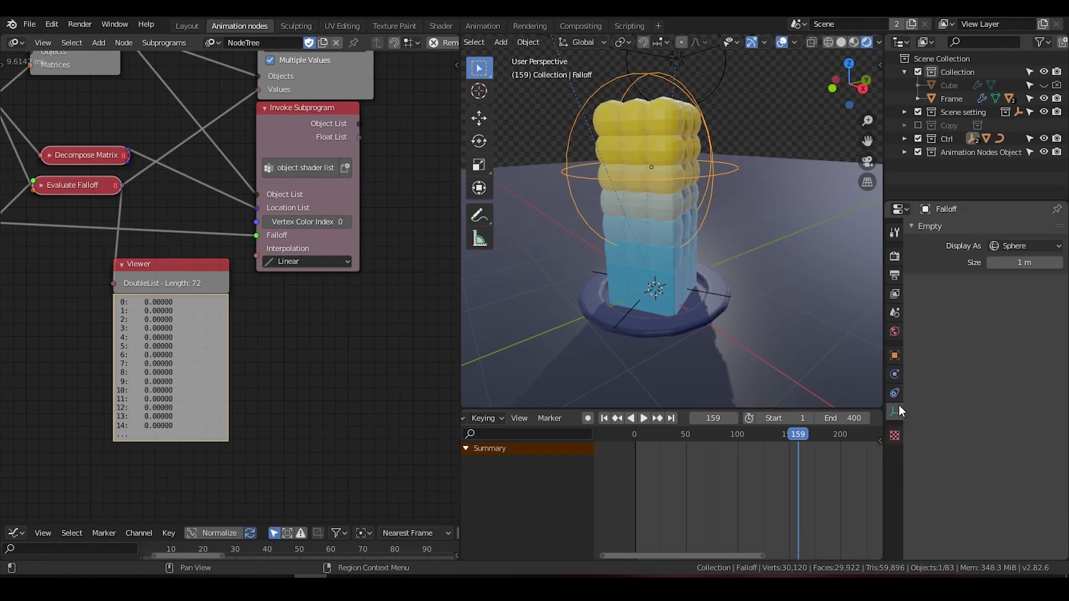
{"action": "left_click", "coordinate": [897, 351]}
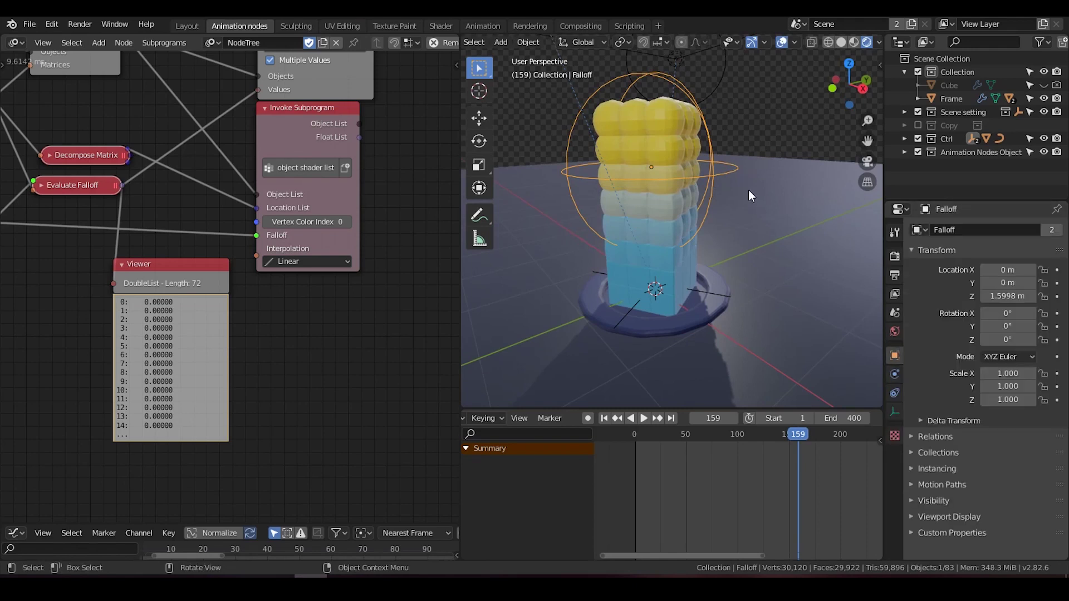
{"action": "left_click", "coordinate": [649, 145]}
{"action": "middle_click_drag", "start_coordinate": [649, 145], "coordinate": [656, 113]}
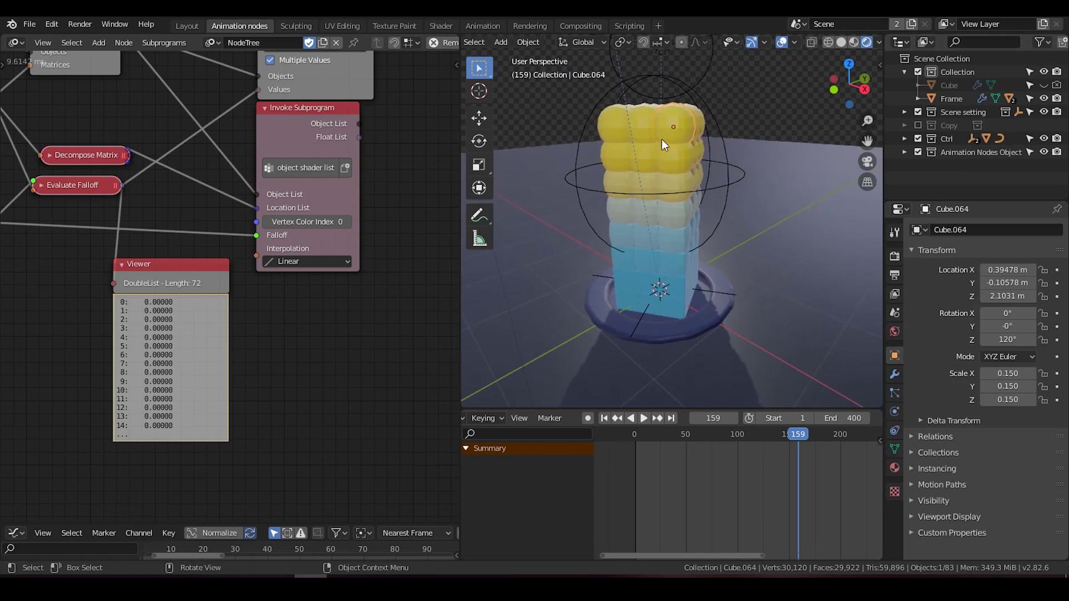
Select the hidden source Cube in the outliner and make it visible in the viewport.
{"action": "middle_click_drag", "start_coordinate": [156, 175], "coordinate": [270, 262]}
{"action": "scroll", "coordinate": [250, 232], "scroll_direction": "down", "scroll_amount": 6}
{"action": "middle_click_drag", "start_coordinate": [227, 211], "coordinate": [196, 203]}
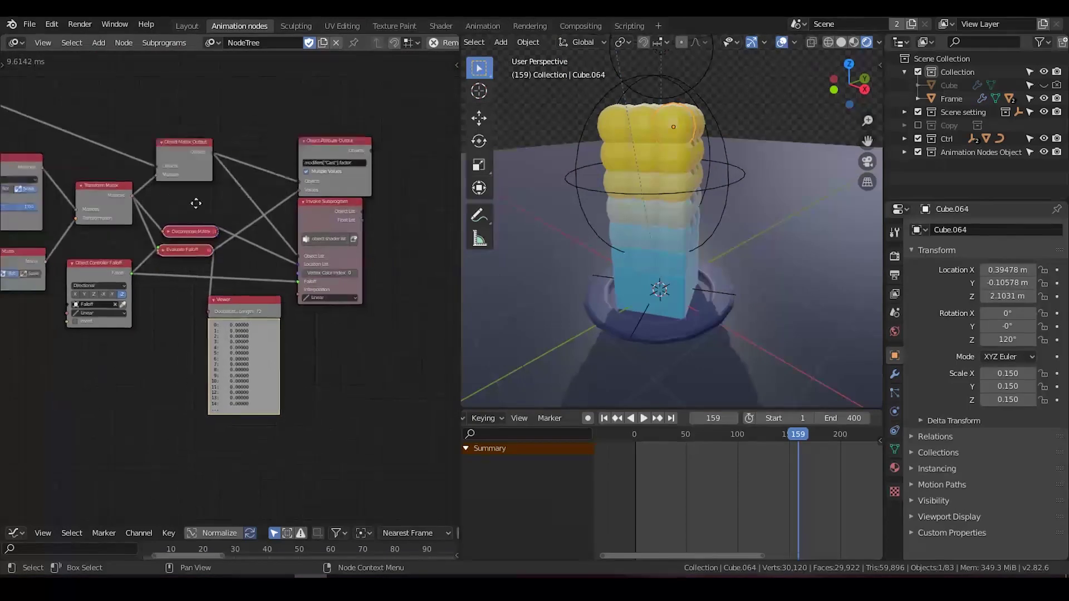
{"action": "scroll", "coordinate": [196, 203], "scroll_direction": "up", "scroll_amount": 1}
{"action": "left_click", "coordinate": [1004, 85]}
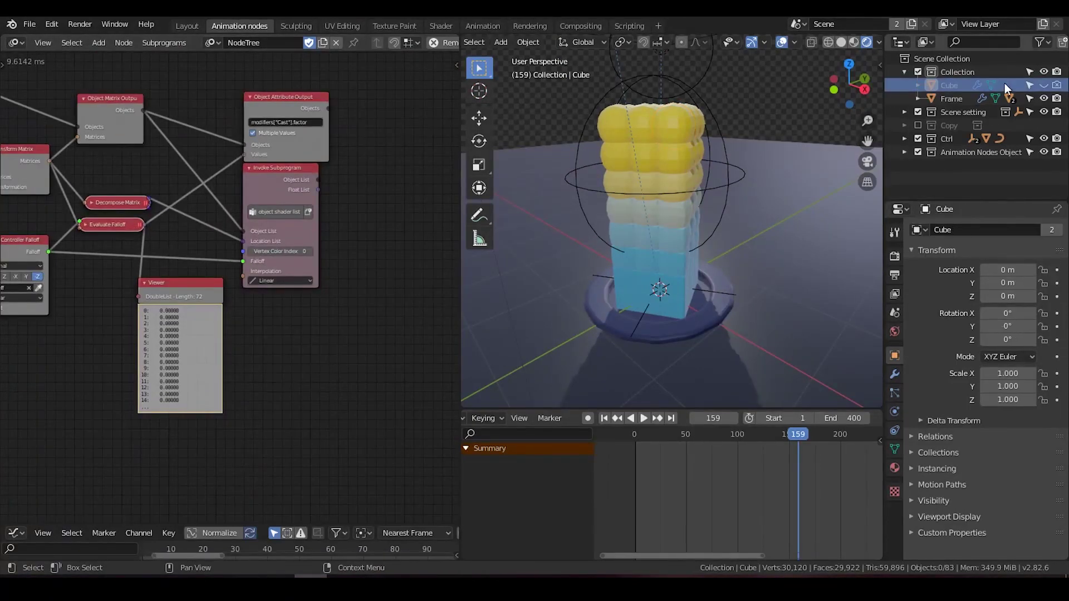
{"action": "left_click", "coordinate": [1043, 85]}
Enable Rigid Body physics on the source Cube.
{"action": "left_click", "coordinate": [895, 411]}
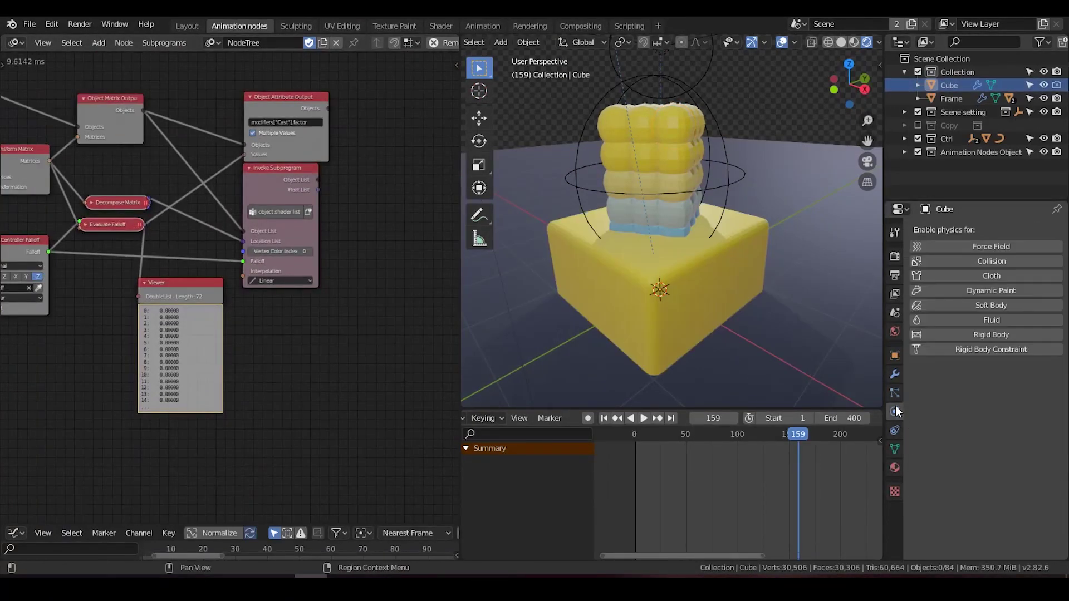
{"action": "left_click", "coordinate": [894, 393]}
{"action": "left_click", "coordinate": [894, 378]}
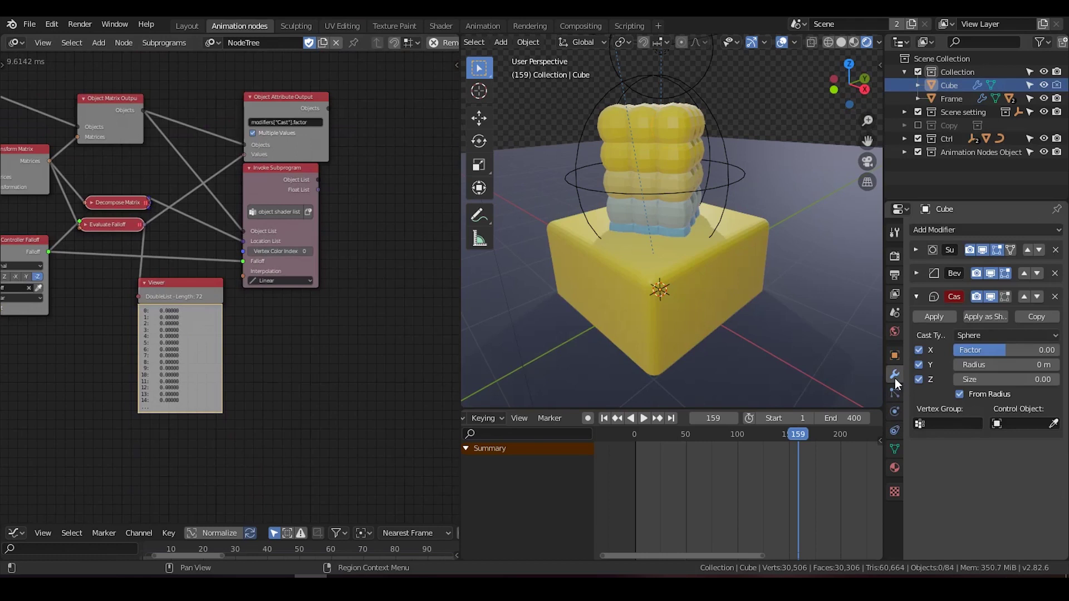
{"action": "left_click", "coordinate": [896, 428]}
{"action": "left_click", "coordinate": [894, 411]}
{"action": "left_click", "coordinate": [980, 334]}
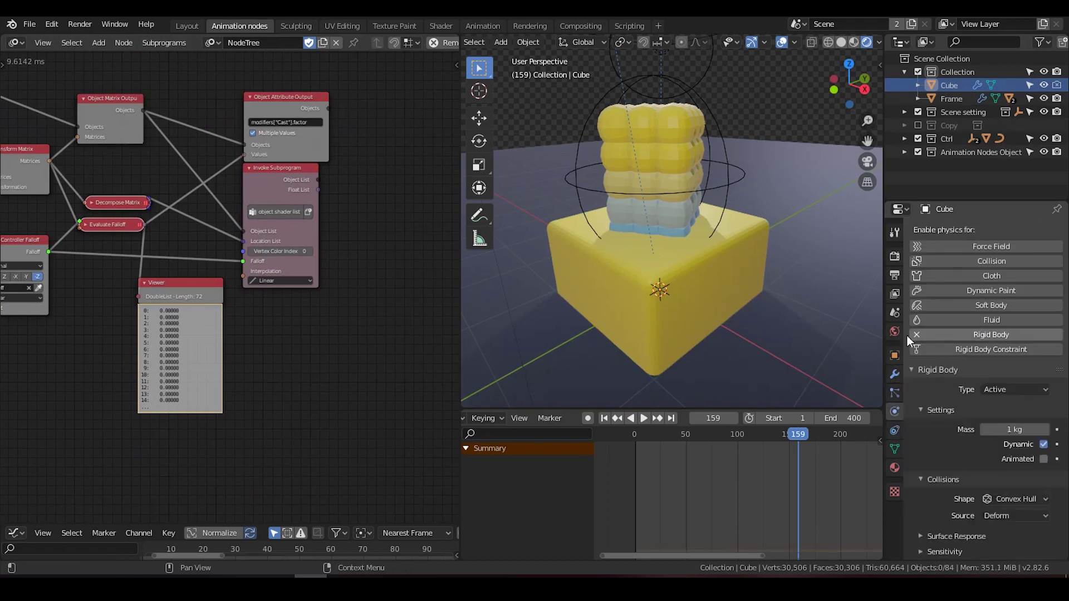
Toggle Copy Full Object on the Object Instancer node to regenerate the cube instances and hide the source Cube.
{"action": "middle_click_drag", "start_coordinate": [18, 208], "coordinate": [211, 285]}
{"action": "middle_click_drag", "start_coordinate": [65, 187], "coordinate": [231, 201]}
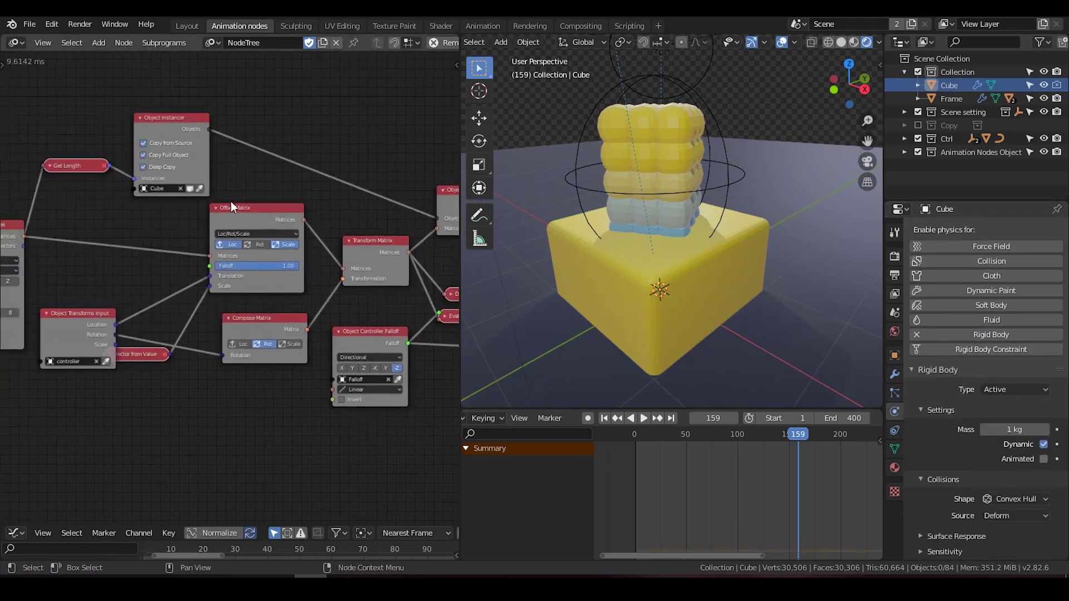
{"action": "left_click", "coordinate": [143, 154]}
{"action": "middle_click_drag", "start_coordinate": [320, 202], "coordinate": [200, 121]}
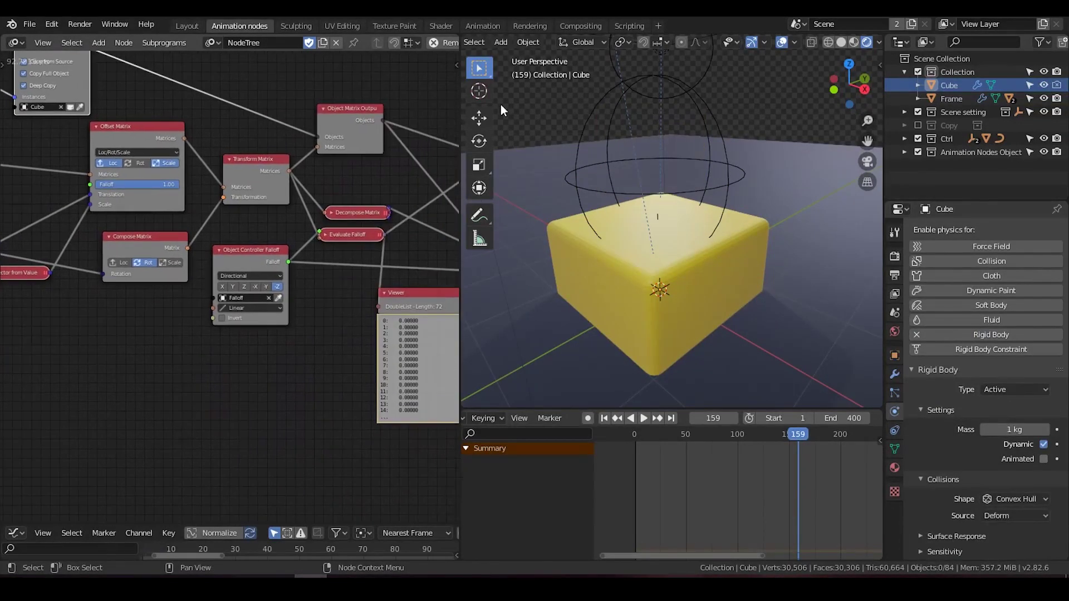
{"action": "left_click", "coordinate": [1043, 85]}
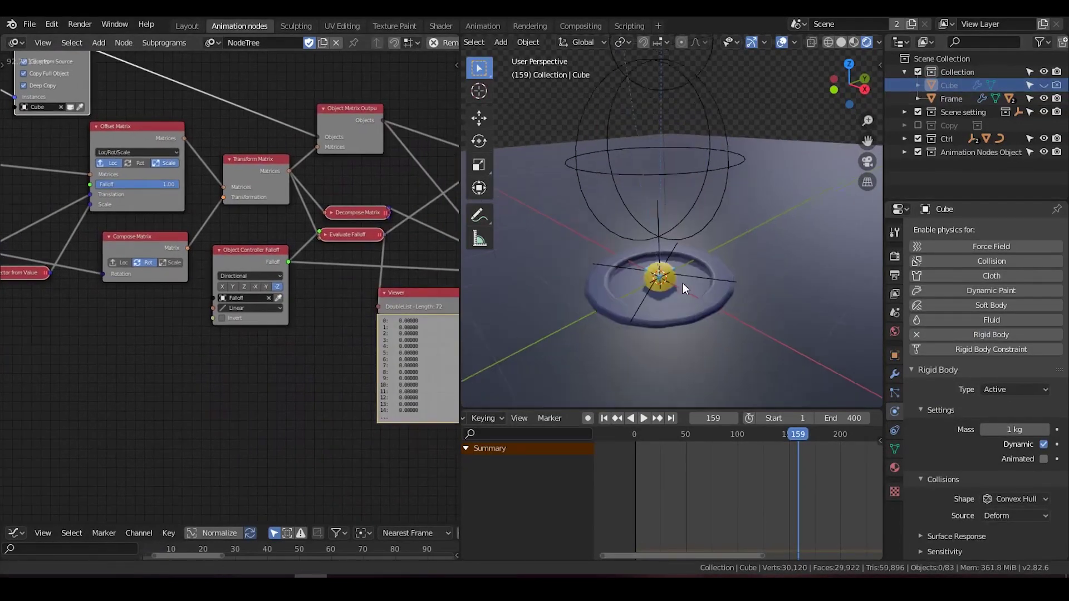
Play the simulation from frame 1 to frame 11 with the column viewed below the floor, and select a cube in its top row.
{"action": "left_click", "coordinate": [605, 419]}
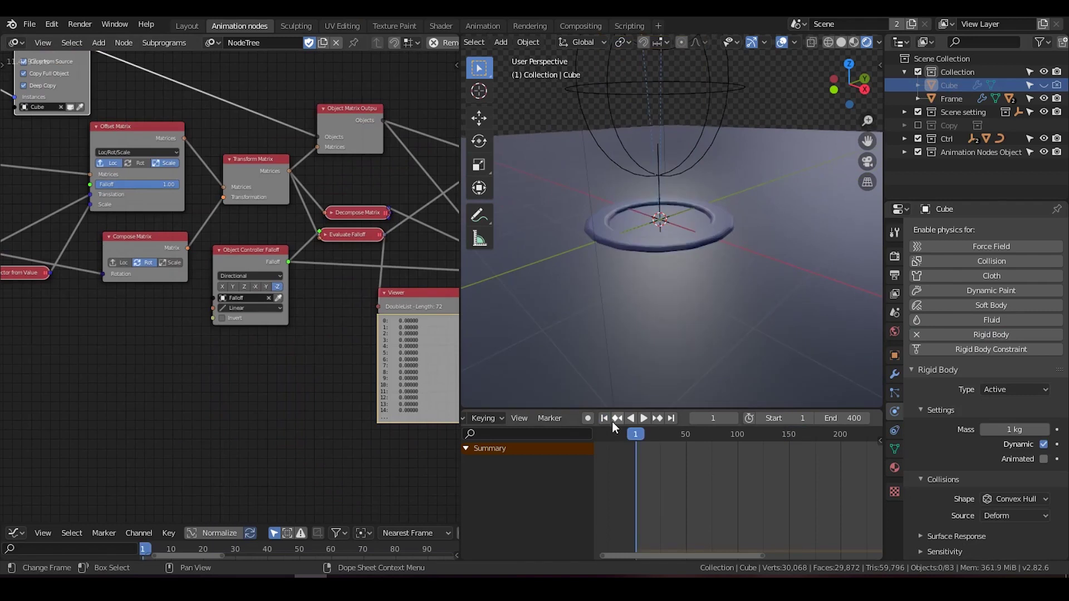
{"action": "scroll", "coordinate": [612, 422], "scroll_direction": "up", "scroll_amount": 3}
{"action": "middle_click_drag", "start_coordinate": [653, 306], "coordinate": [706, 256]}
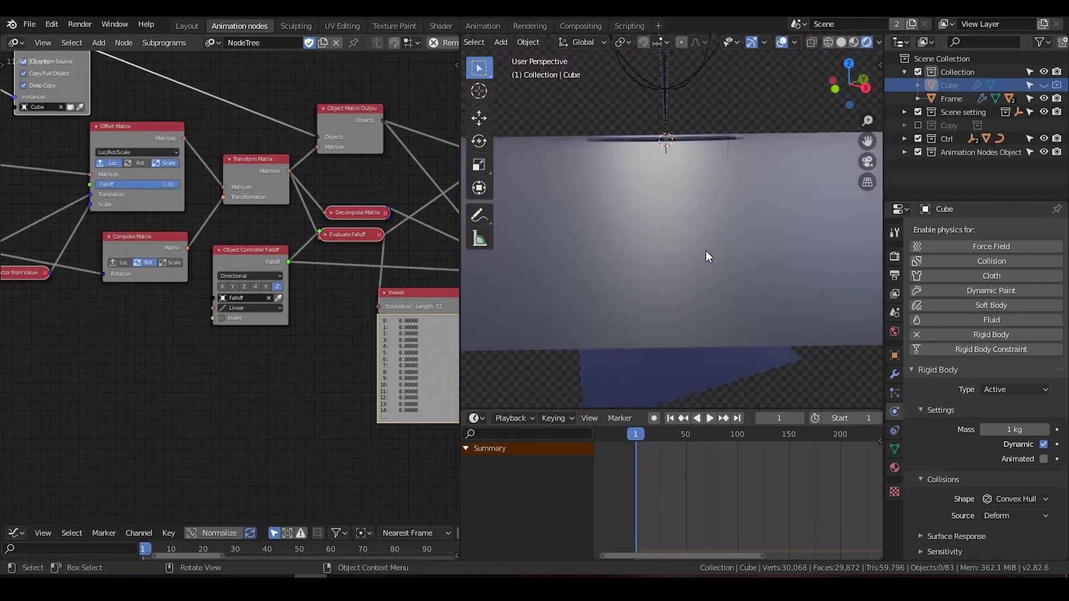
{"action": "middle_click_drag", "start_coordinate": [670, 318], "coordinate": [685, 401]}
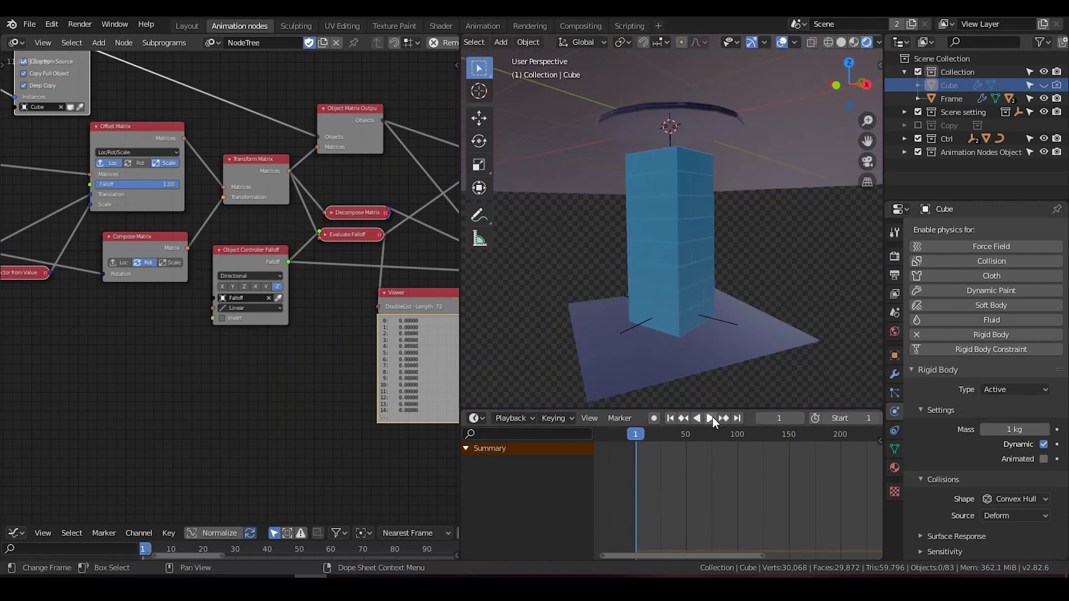
{"action": "left_click", "coordinate": [710, 418]}
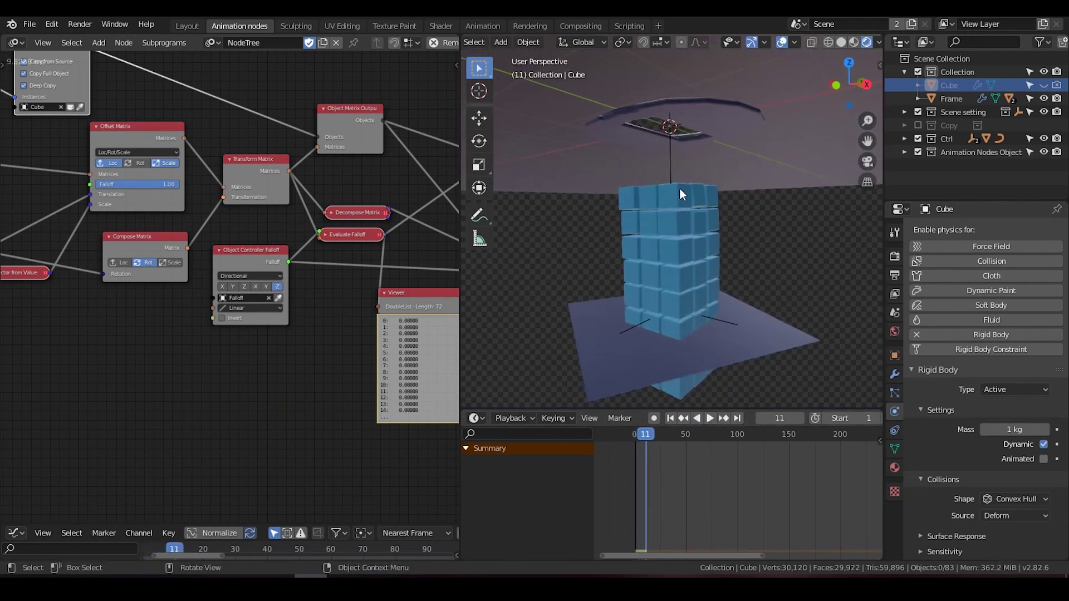
{"action": "left_click", "coordinate": [671, 198]}
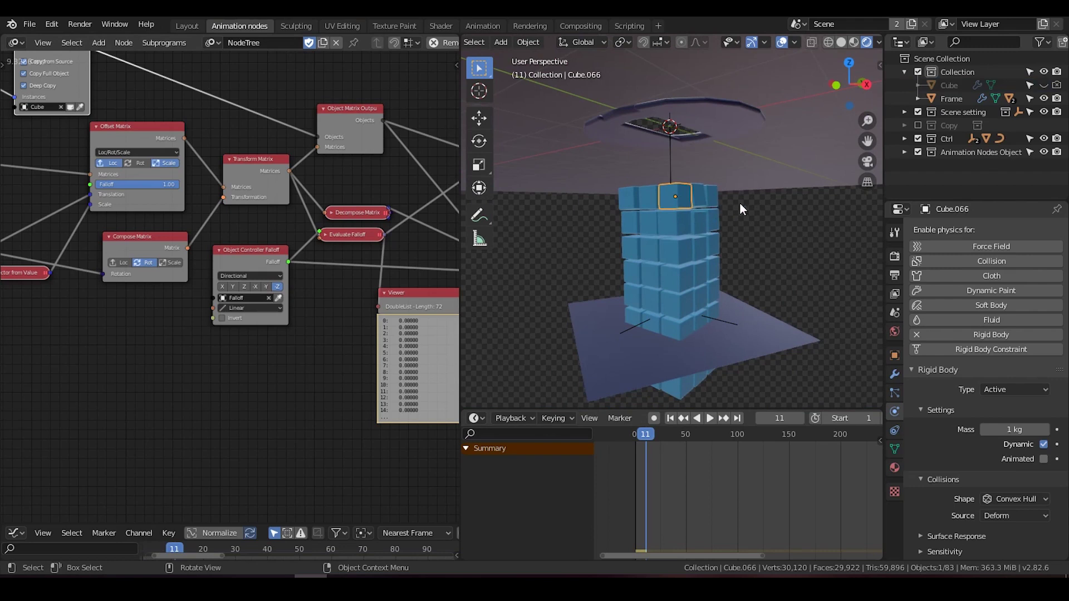
Delete the Viewer node from the node tree.
{"action": "middle_click_drag", "start_coordinate": [437, 309], "coordinate": [228, 264]}
{"action": "left_click_drag", "start_coordinate": [236, 270], "coordinate": [291, 293]}
{"action": "key", "text": "x"}
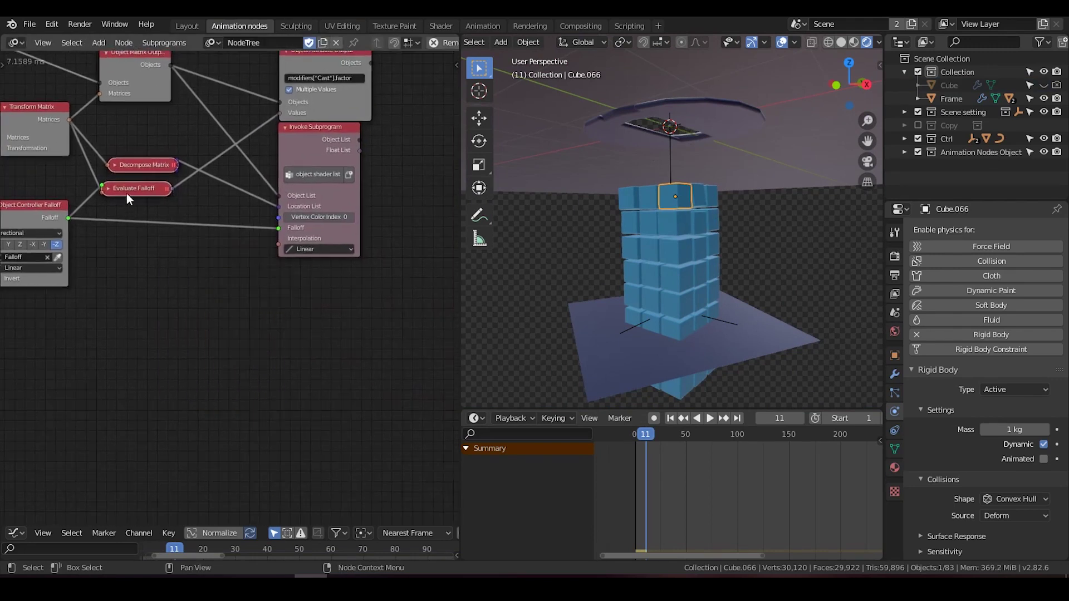
Expand the Evaluate Falloff node and place it directly below the Decompose Matrix node.
{"action": "left_click_drag", "start_coordinate": [127, 194], "coordinate": [125, 219]}
{"action": "scroll", "coordinate": [126, 219], "scroll_direction": "up", "scroll_amount": 4}
{"action": "middle_click_drag", "start_coordinate": [143, 200], "coordinate": [176, 178]}
{"action": "left_click", "coordinate": [103, 160]}
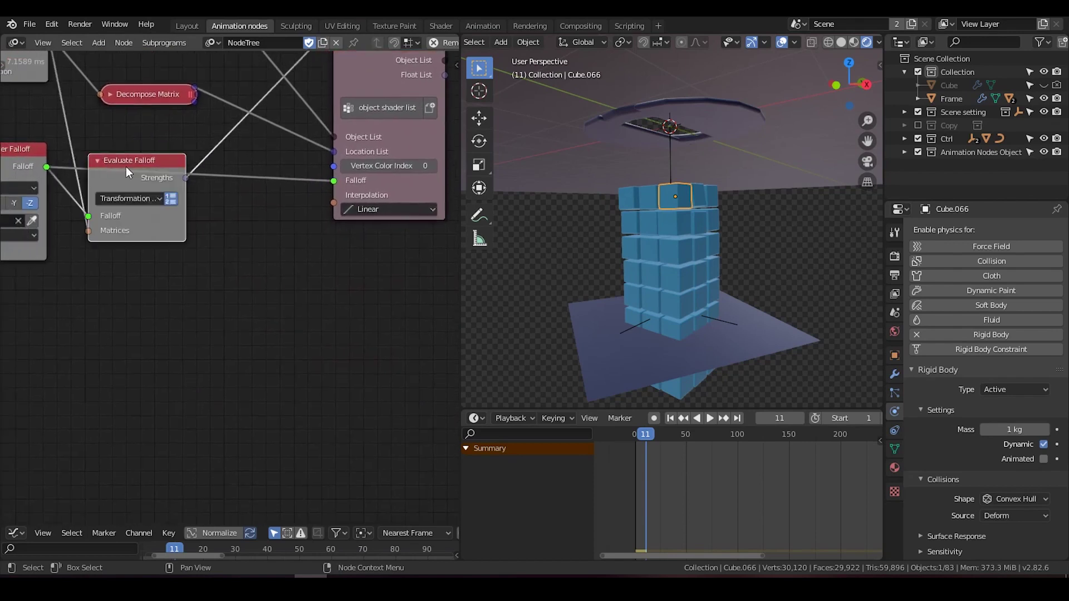
{"action": "left_click_drag", "start_coordinate": [127, 165], "coordinate": [134, 131]}
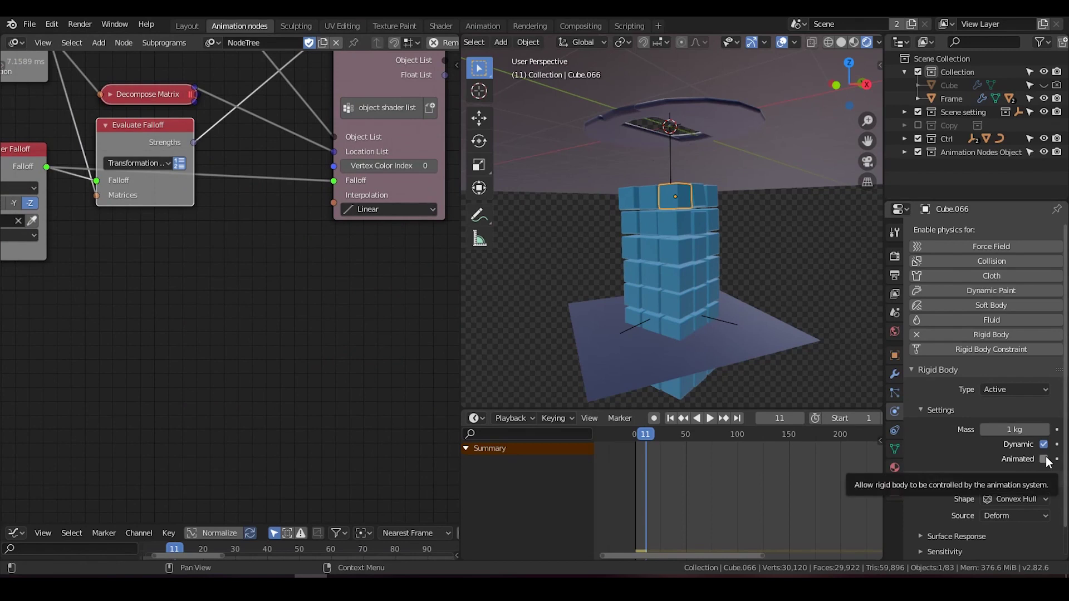
Return to frame 1 and enable Animated in the selected cube's Rigid Body settings.
{"action": "left_click", "coordinate": [669, 419]}
{"action": "left_click", "coordinate": [1043, 459]}
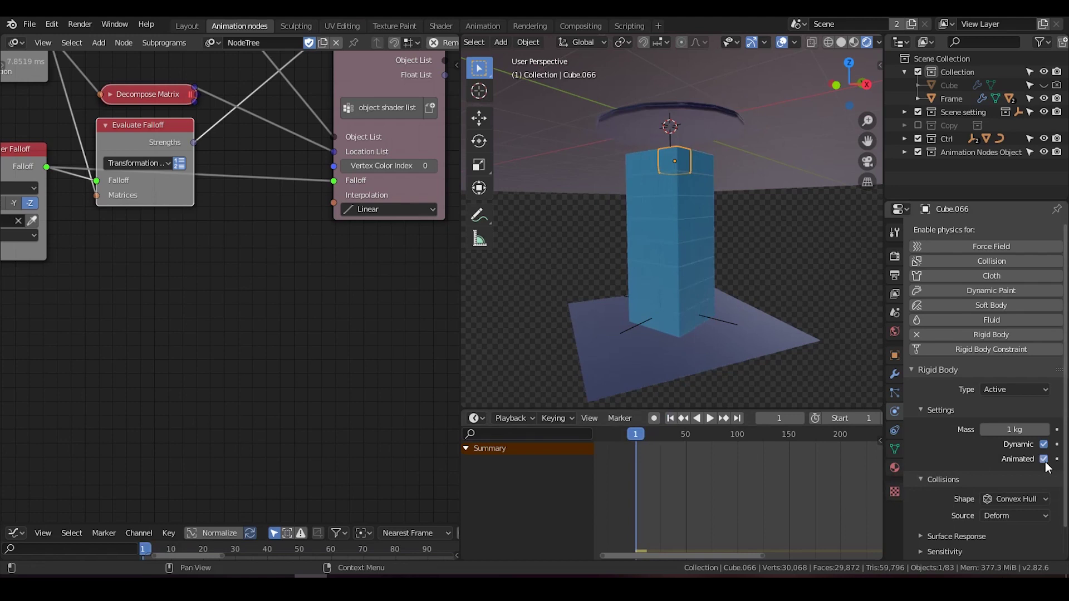
{"action": "left_click", "coordinate": [894, 355]}
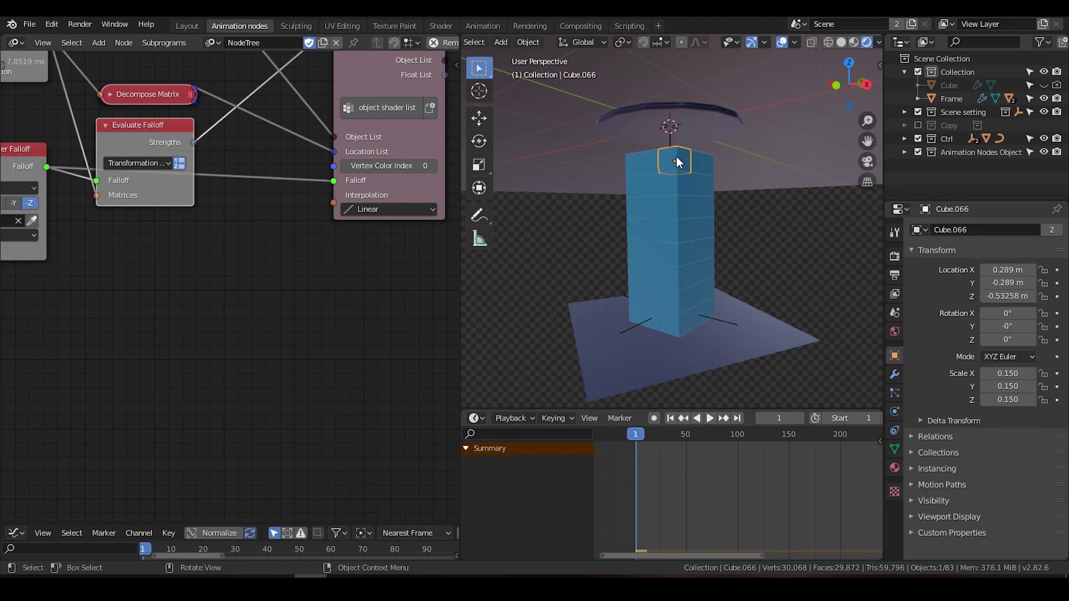
{"action": "left_click", "coordinate": [894, 429]}
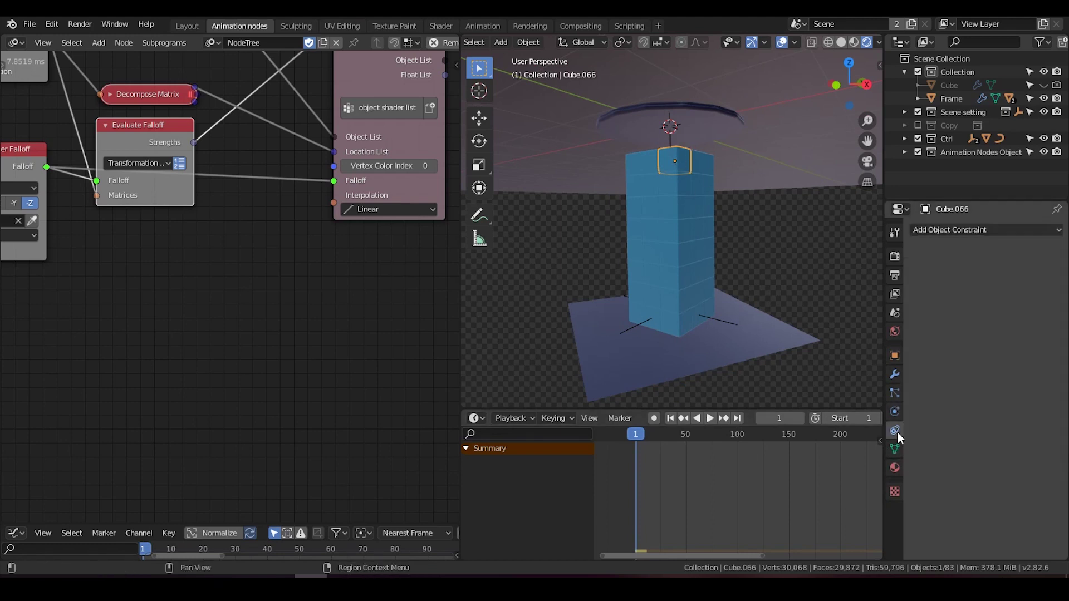
{"action": "left_click", "coordinate": [895, 410]}
{"action": "left_click", "coordinate": [896, 394]}
{"action": "left_click", "coordinate": [895, 412]}
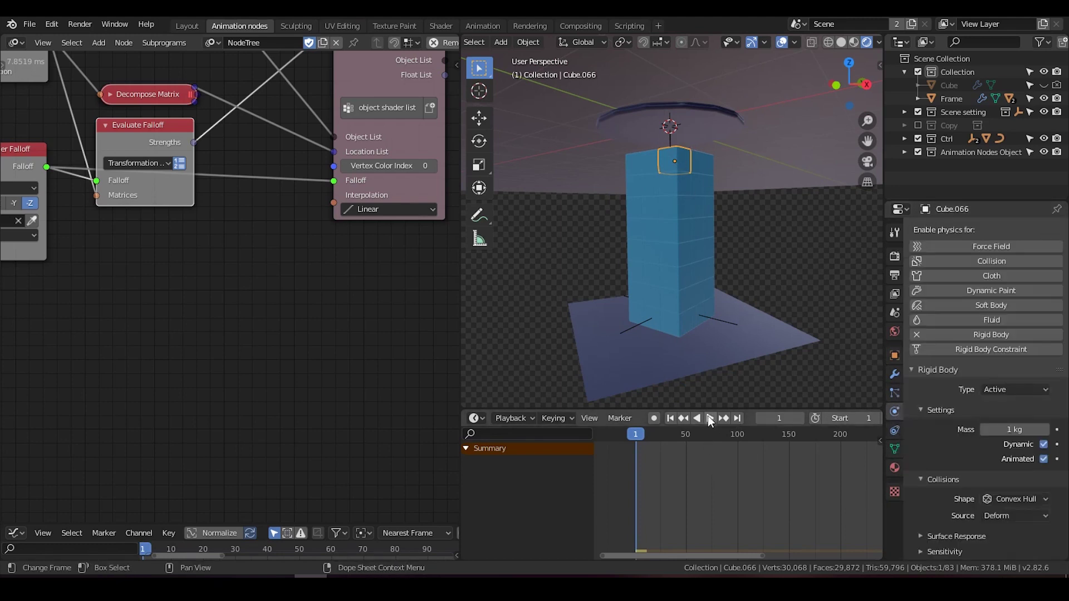
Play the simulation to frame 18 to check the animated cube against the others, and return to frame 1.
{"action": "left_click", "coordinate": [709, 418]}
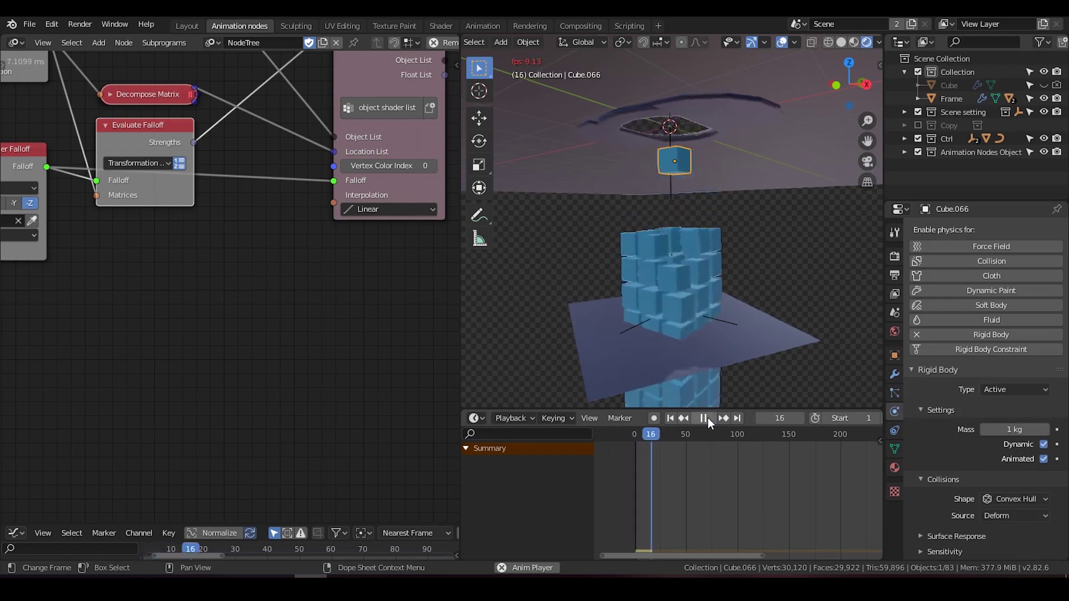
{"action": "left_click", "coordinate": [706, 418]}
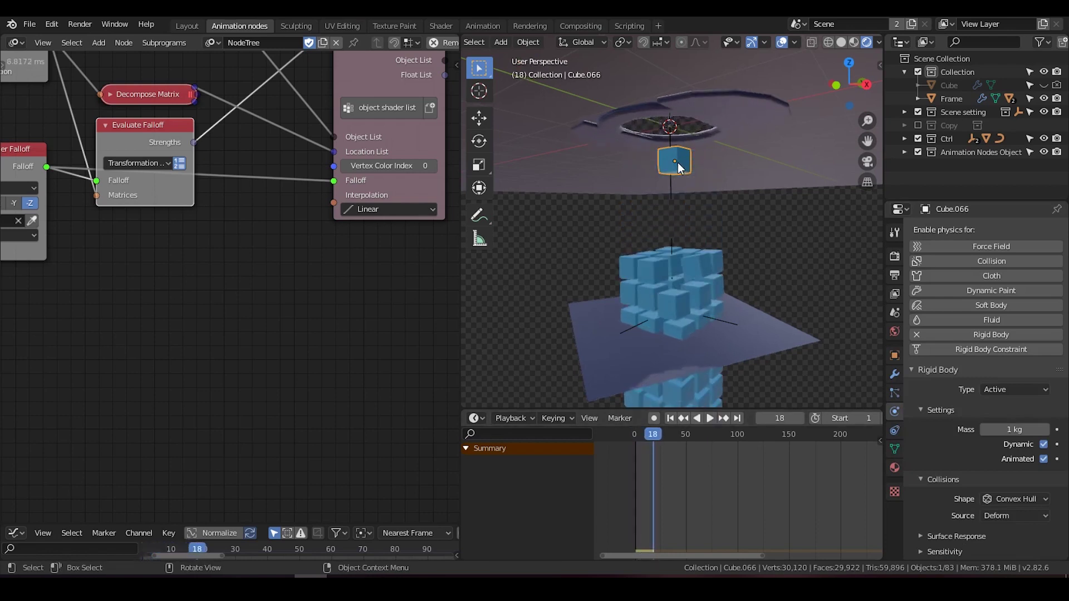
{"action": "left_click", "coordinate": [669, 419]}
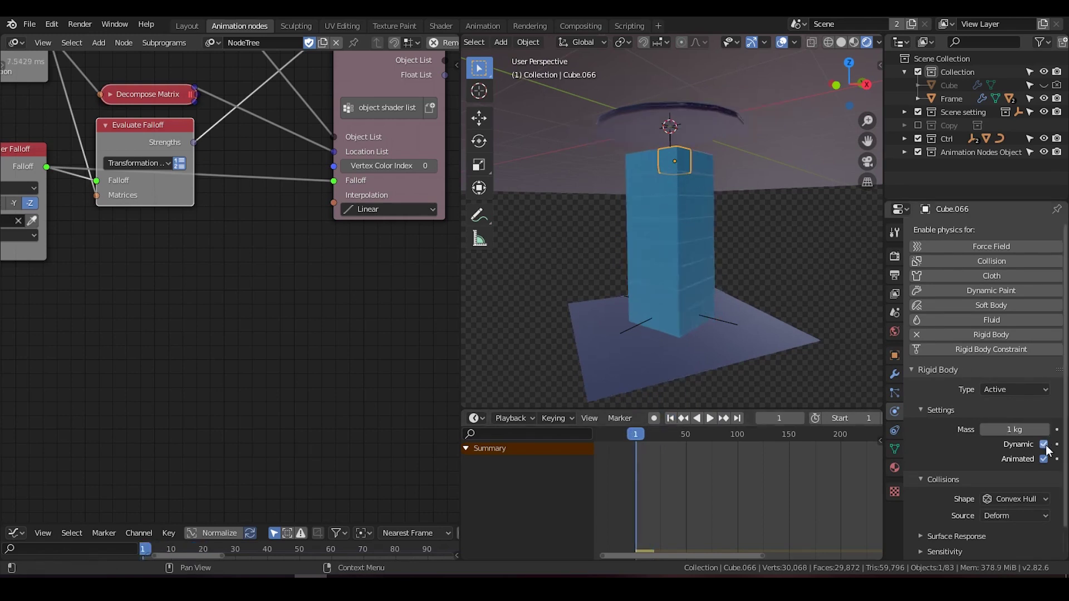
Create a loop through the Evaluate Falloff node's Strengths and arrange its Loop Input and Invoke Subprogram nodes below the tree.
{"action": "middle_click_drag", "start_coordinate": [331, 272], "coordinate": [328, 320]}
{"action": "scroll", "coordinate": [330, 321], "scroll_direction": "down", "scroll_amount": 1}
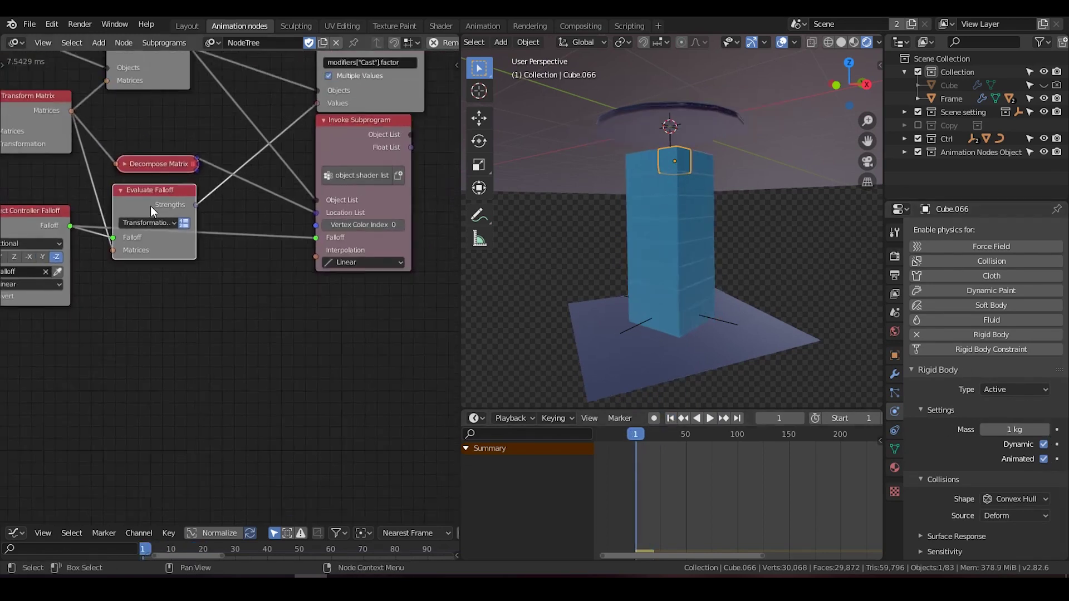
{"action": "key", "text": "w"}
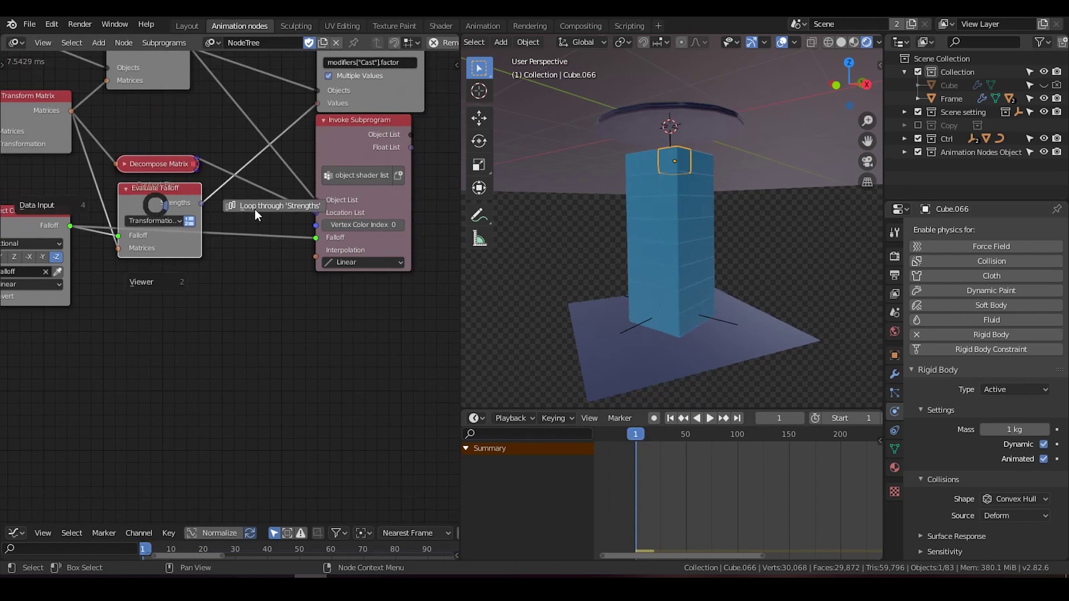
{"action": "left_click", "coordinate": [253, 208]}
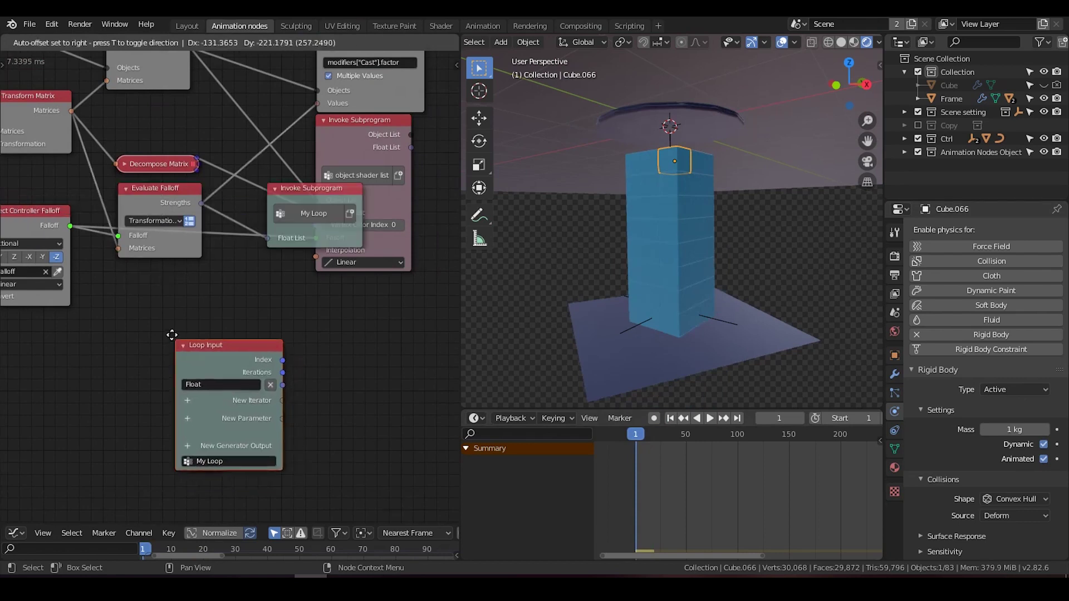
{"action": "left_click", "coordinate": [269, 280]}
{"action": "middle_click_drag", "start_coordinate": [271, 284], "coordinate": [271, 167]}
{"action": "left_click_drag", "start_coordinate": [237, 235], "coordinate": [213, 276]}
Add a Compare node beside the Loop Input node and connect the loop's Float output to its A input.
{"action": "middle_click_drag", "start_coordinate": [273, 279], "coordinate": [274, 236]}
{"action": "scroll", "coordinate": [269, 283], "scroll_direction": "up", "scroll_amount": 1}
{"action": "left_click", "coordinate": [142, 293]}
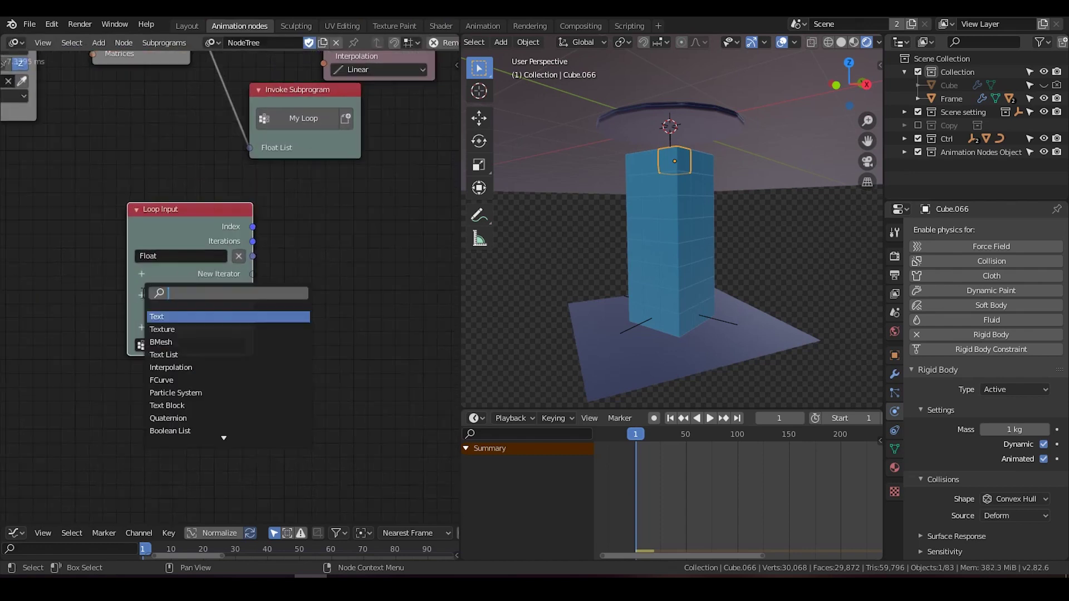
{"action": "key", "text": "ctrl+a"}
{"action": "type", "text": "compare"}
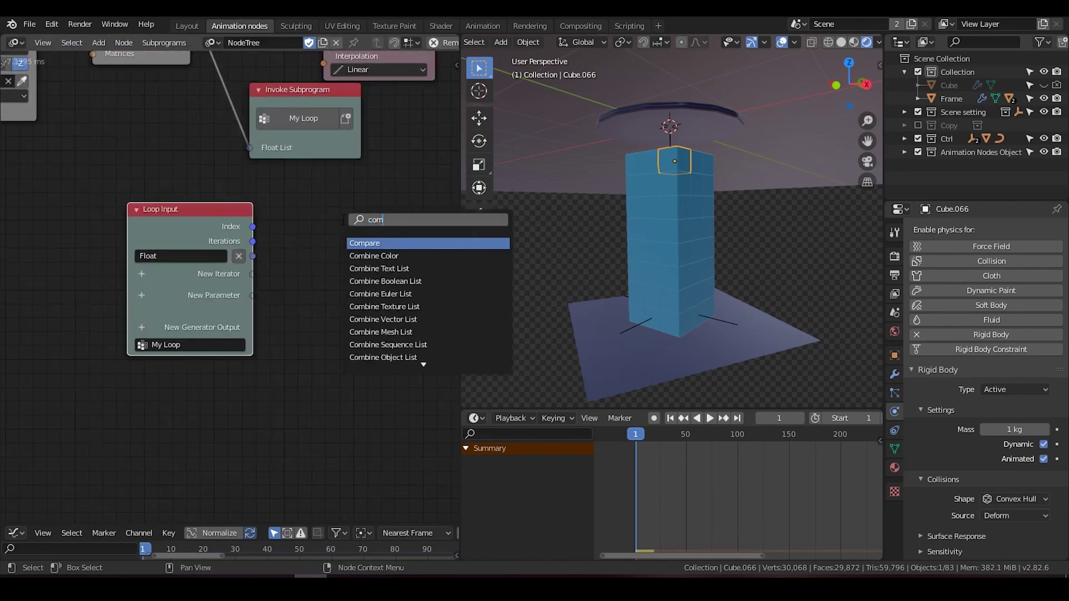
{"action": "key", "text": "Return"}
{"action": "left_click", "coordinate": [320, 207]}
{"action": "left_click_drag", "start_coordinate": [252, 256], "coordinate": [308, 267]}
Set the Compare node's type to A >= B and its B value to 0.5.
{"action": "left_click", "coordinate": [367, 245]}
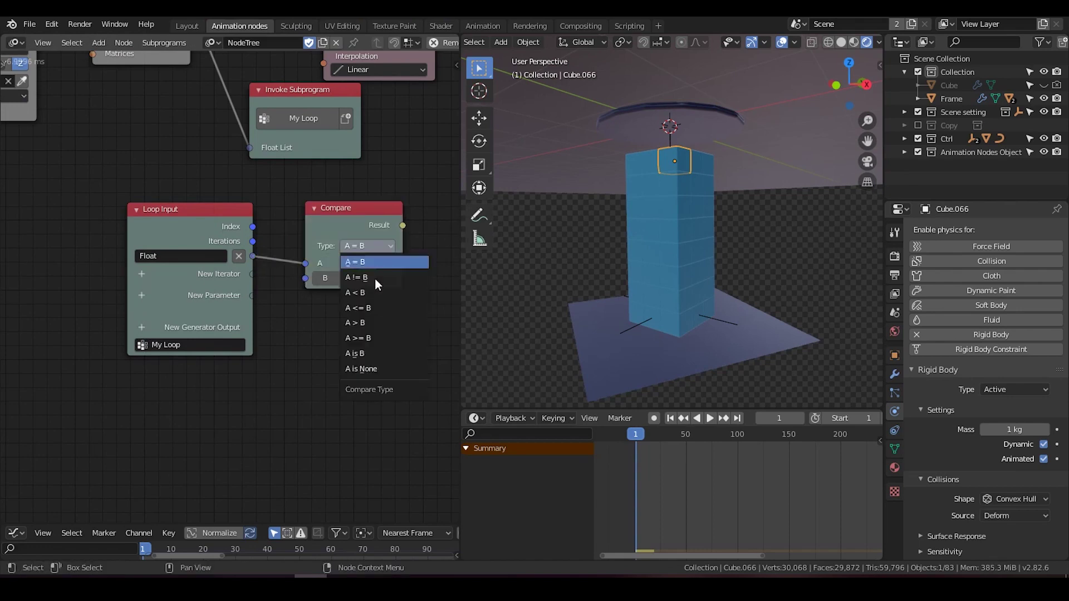
{"action": "left_click", "coordinate": [378, 338]}
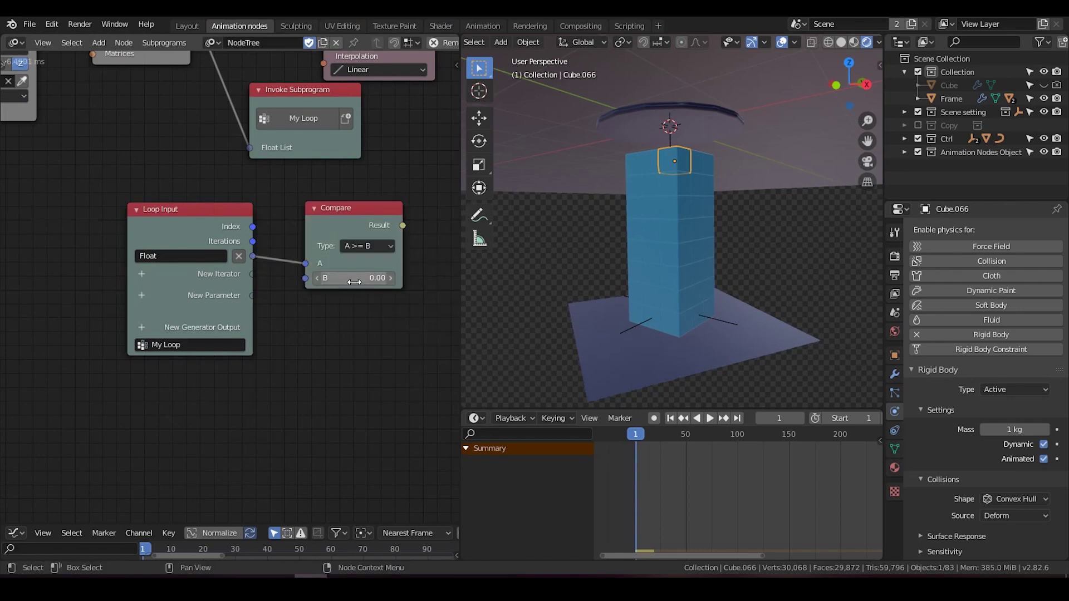
{"action": "left_click", "coordinate": [356, 279]}
{"action": "type", "text": "0.5"}
{"action": "key", "text": "Return"}
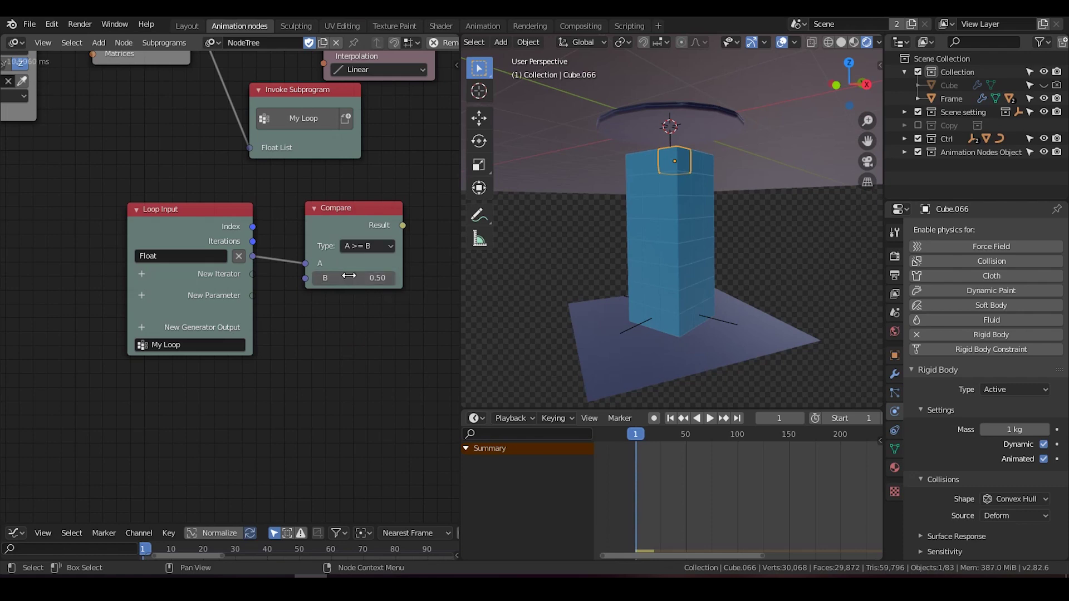
Add a Boolean List generator output to My Loop and connect the Compare node's Result to its Boolean input.
{"action": "middle_click_drag", "start_coordinate": [335, 251], "coordinate": [184, 236]}
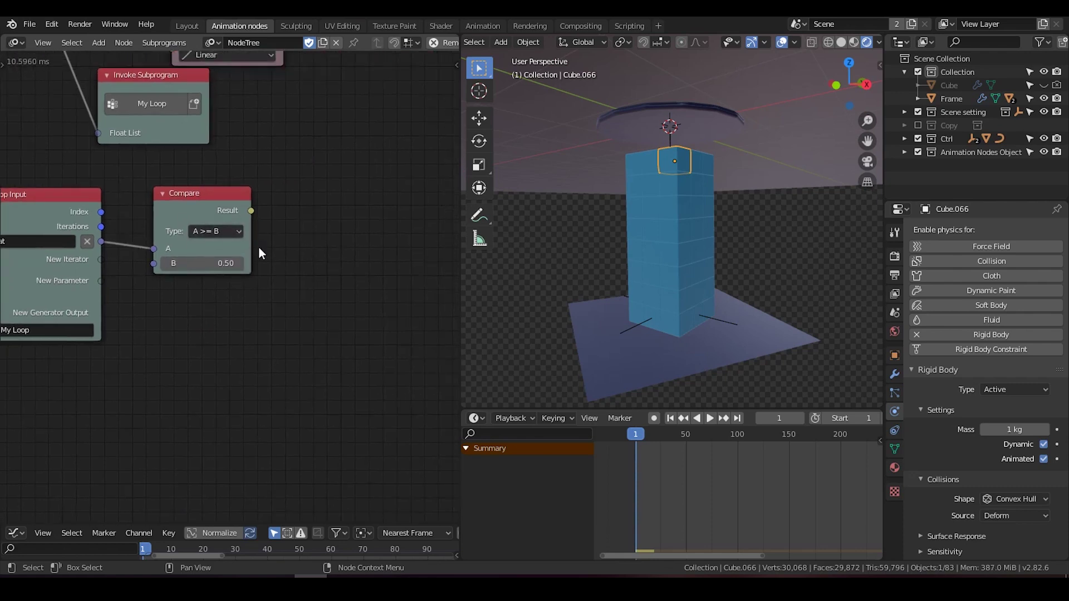
{"action": "middle_click_drag", "start_coordinate": [49, 319], "coordinate": [81, 311]}
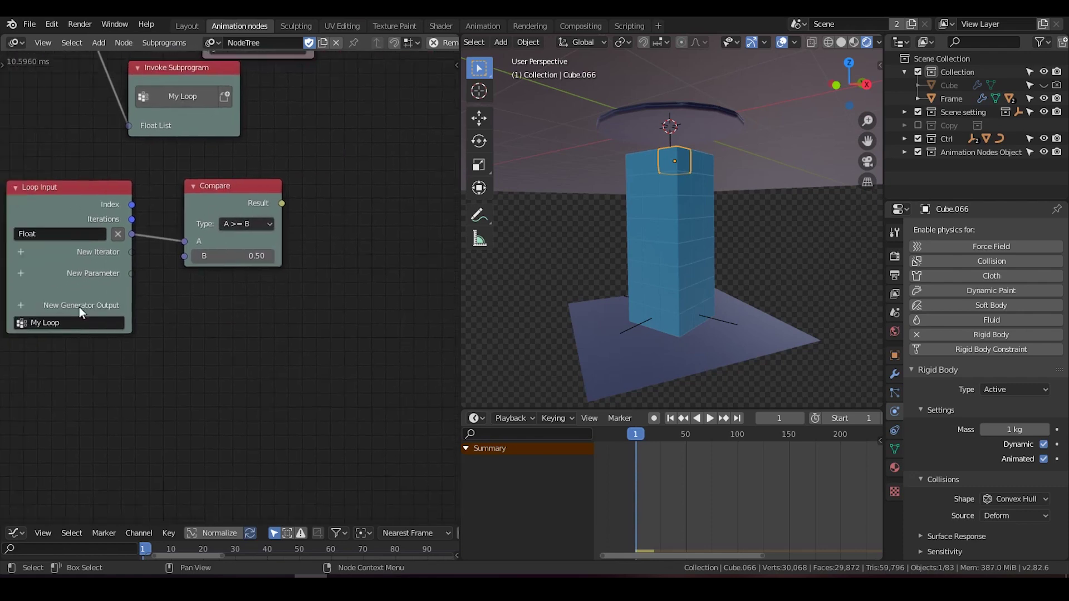
{"action": "left_click", "coordinate": [23, 310]}
{"action": "type", "text": "boo"}
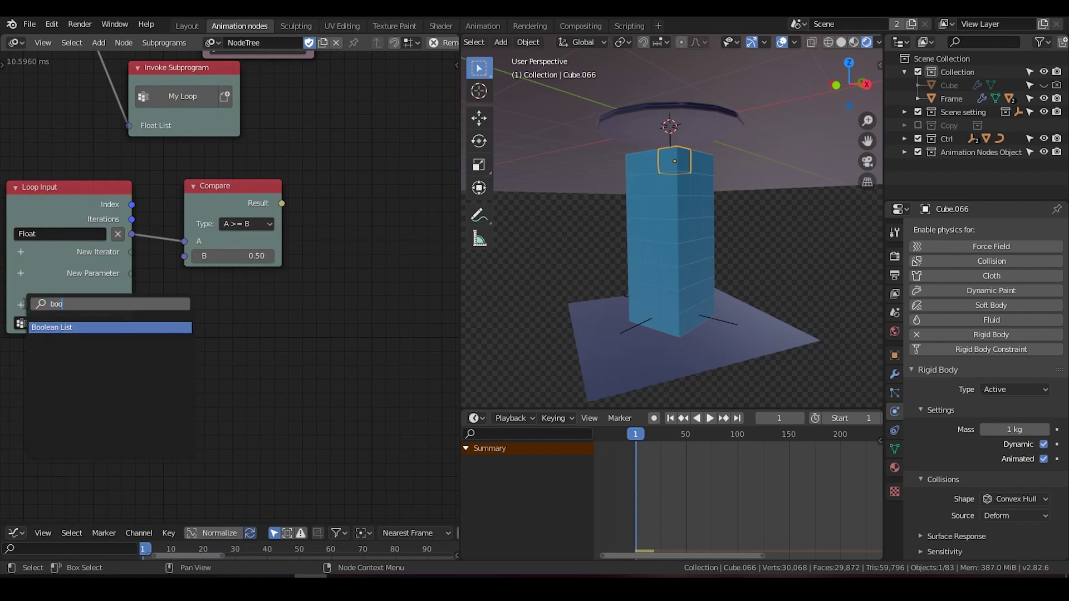
{"action": "key", "text": "Return"}
{"action": "left_click", "coordinate": [330, 174]}
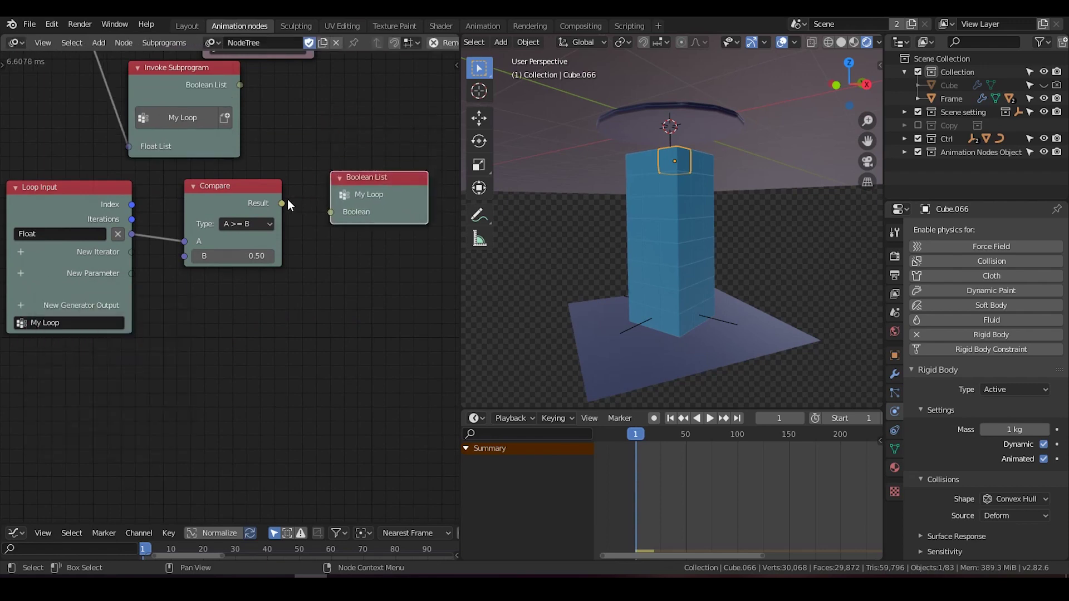
{"action": "left_click_drag", "start_coordinate": [284, 204], "coordinate": [330, 212]}
Move the object shader list subprogram node aside and place the My Loop Invoke Subprogram node beneath Evaluate Falloff.
{"action": "key", "text": "Home"}
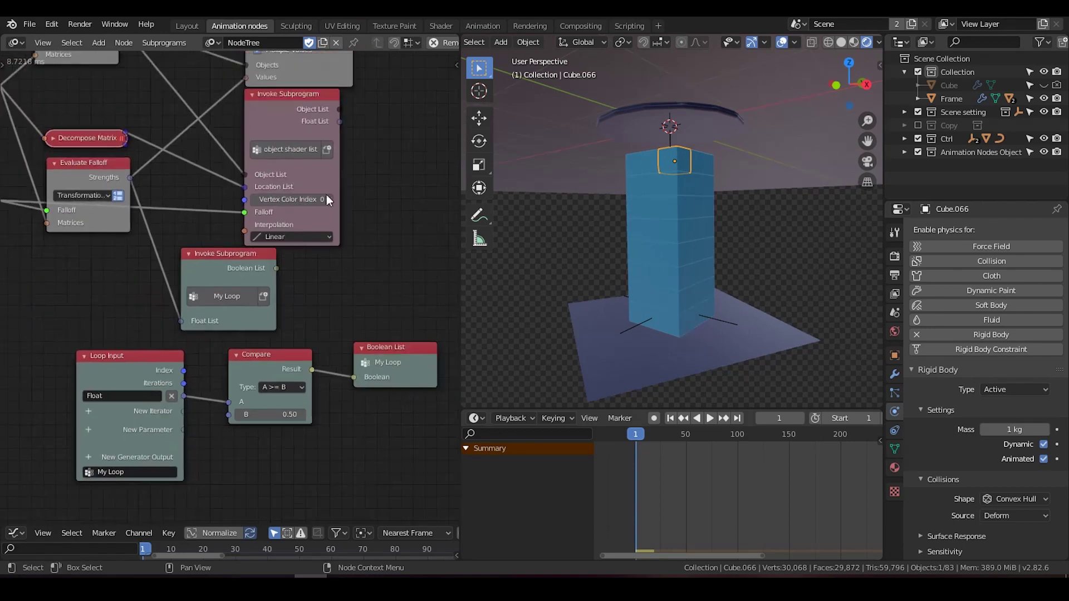
{"action": "left_click_drag", "start_coordinate": [288, 125], "coordinate": [403, 107]}
{"action": "left_click_drag", "start_coordinate": [237, 268], "coordinate": [228, 259]}
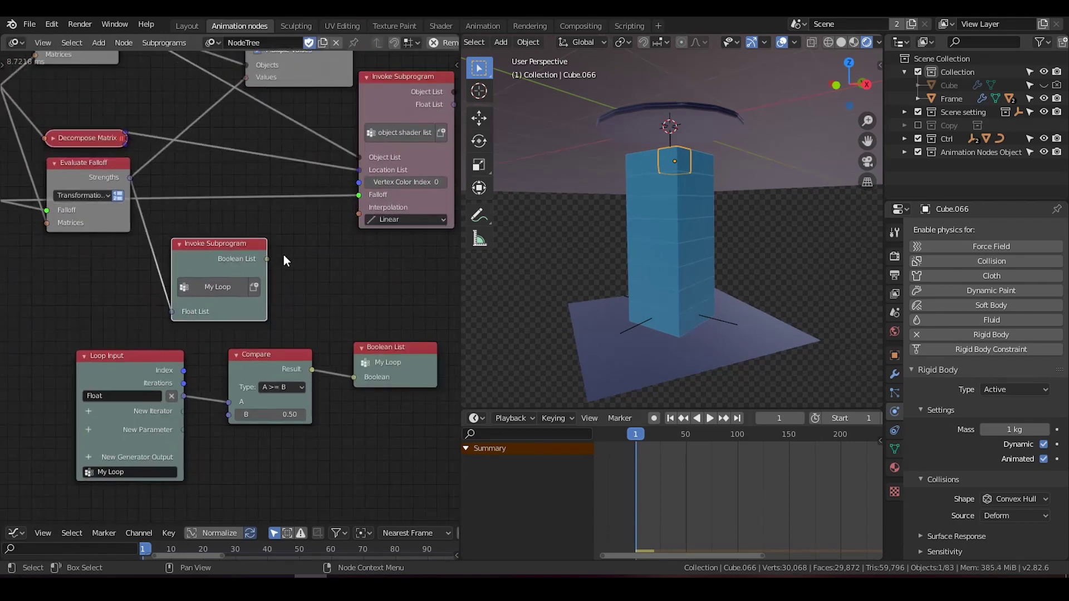
Disable Animated in the selected cube's Rigid Body settings and change the Compare node's type to A <= B.
{"action": "left_click", "coordinate": [1042, 460]}
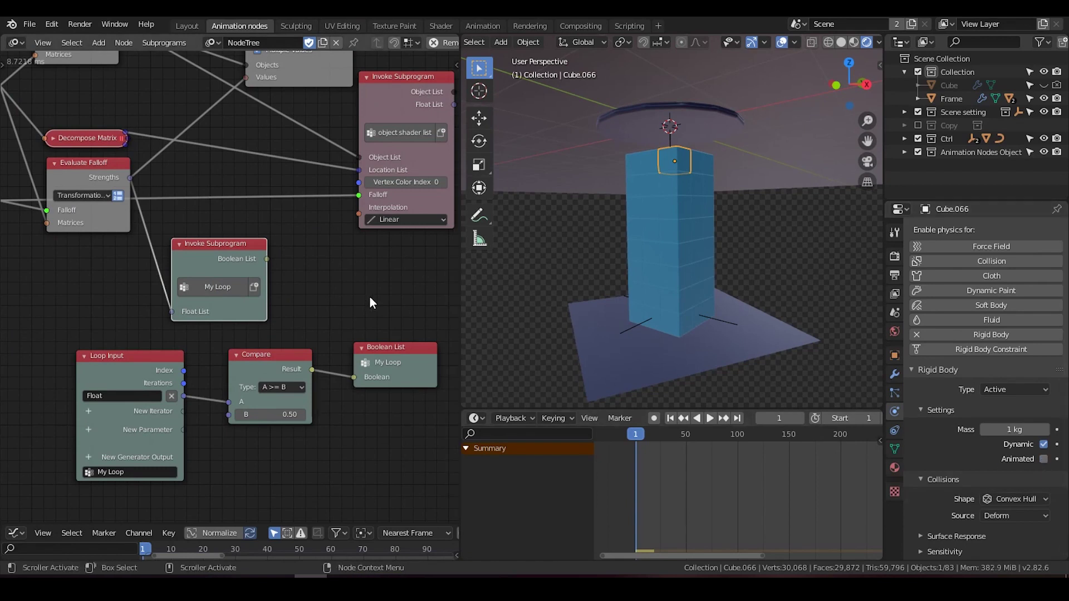
{"action": "left_click", "coordinate": [279, 392]}
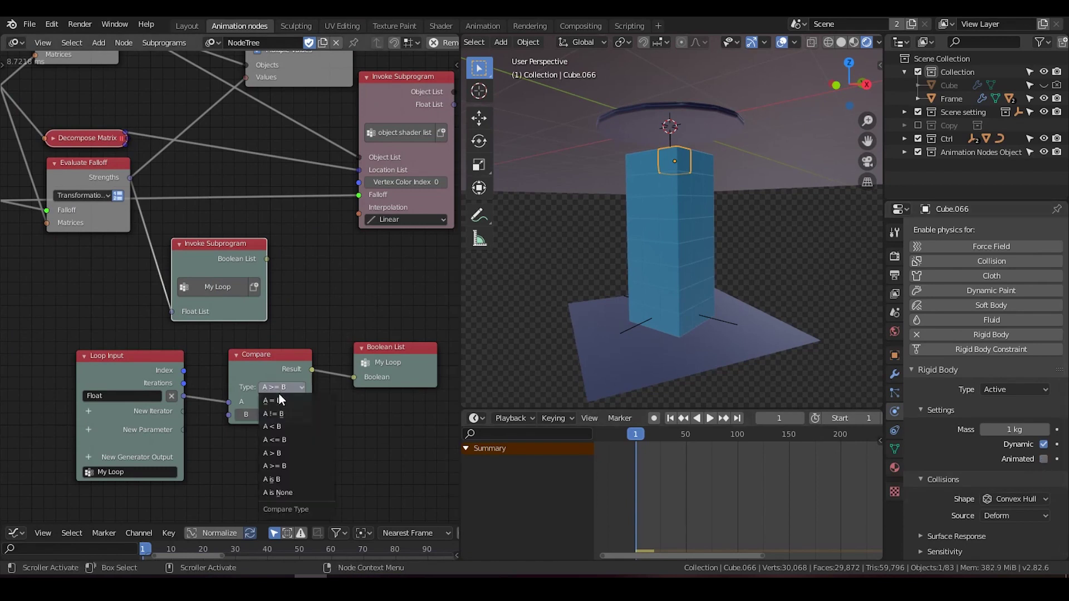
{"action": "left_click", "coordinate": [272, 385]}
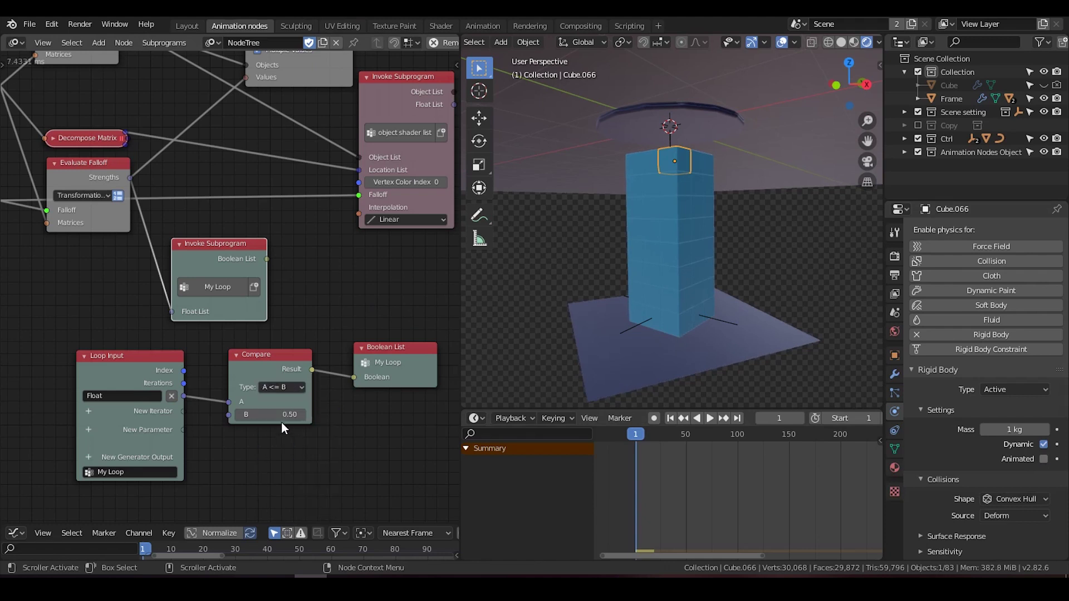
Add an Object Attribute Output node beside the My Loop Invoke Subprogram node.
{"action": "key", "text": "ctrl+a"}
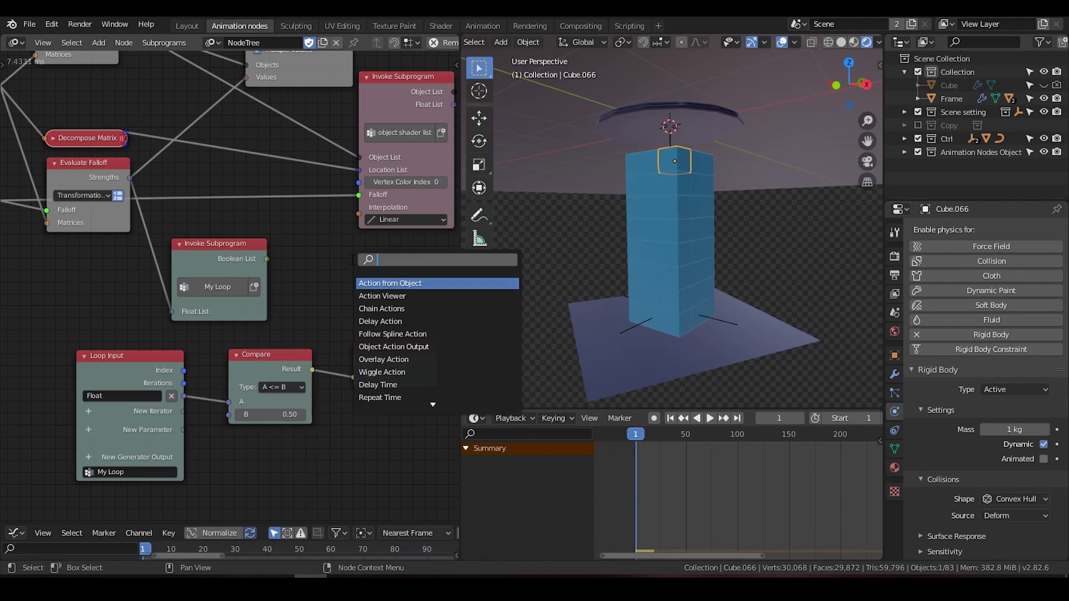
{"action": "type", "text": "object att"}
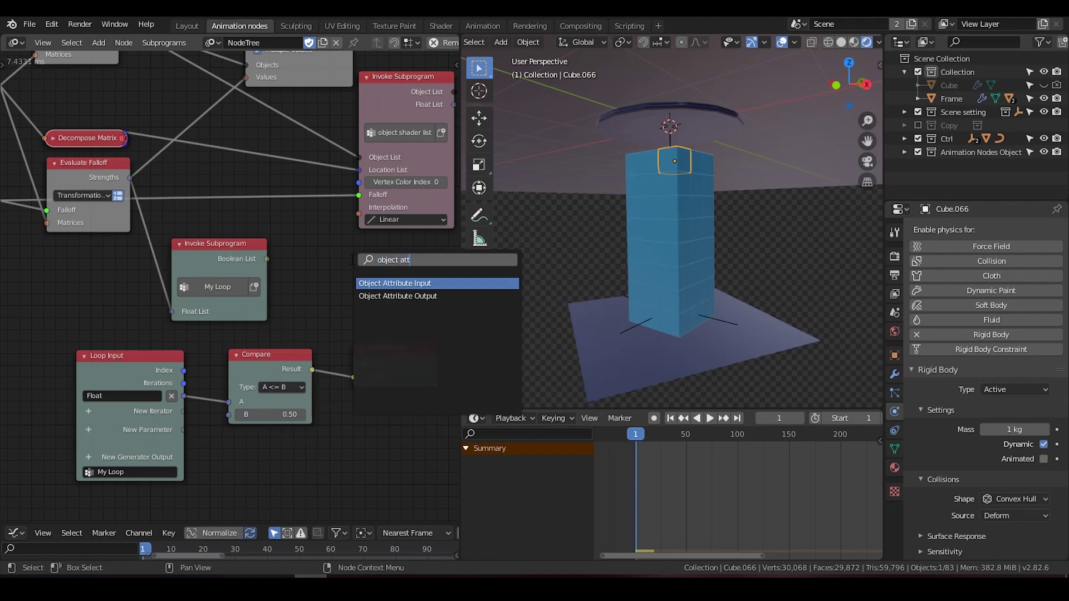
{"action": "key", "text": "Down"}
{"action": "key", "text": "Return"}
{"action": "left_click", "coordinate": [322, 245]}
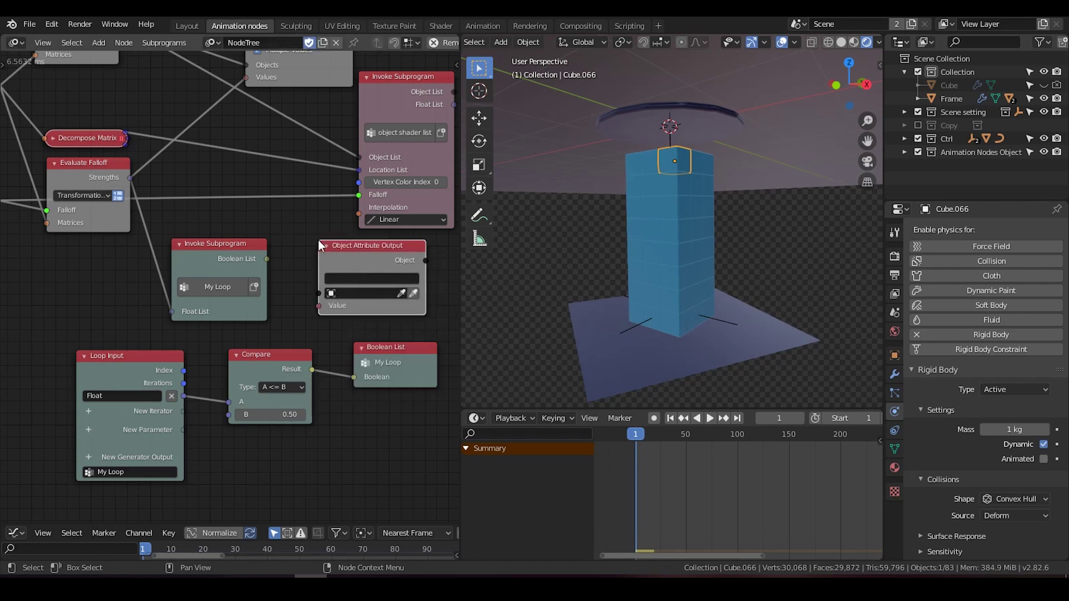
Copy the data path of the rigid body's Animated property into the new Object Attribute Output node as rigid_body.kinematic.
{"action": "middle_click_drag", "start_coordinate": [310, 223], "coordinate": [319, 265]}
{"action": "right_click", "coordinate": [1046, 465]}
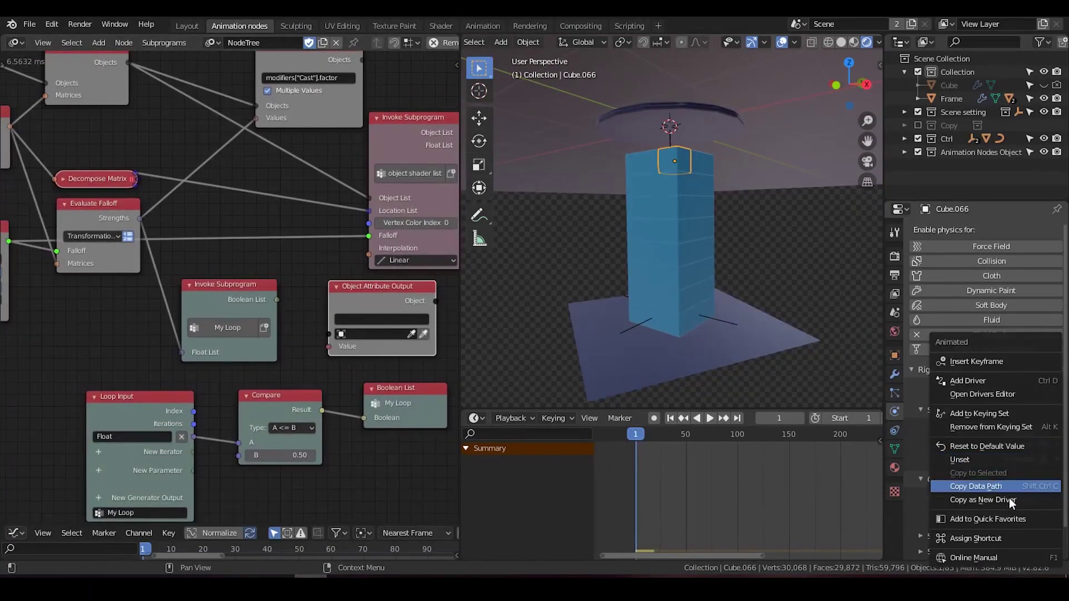
{"action": "left_click", "coordinate": [946, 486]}
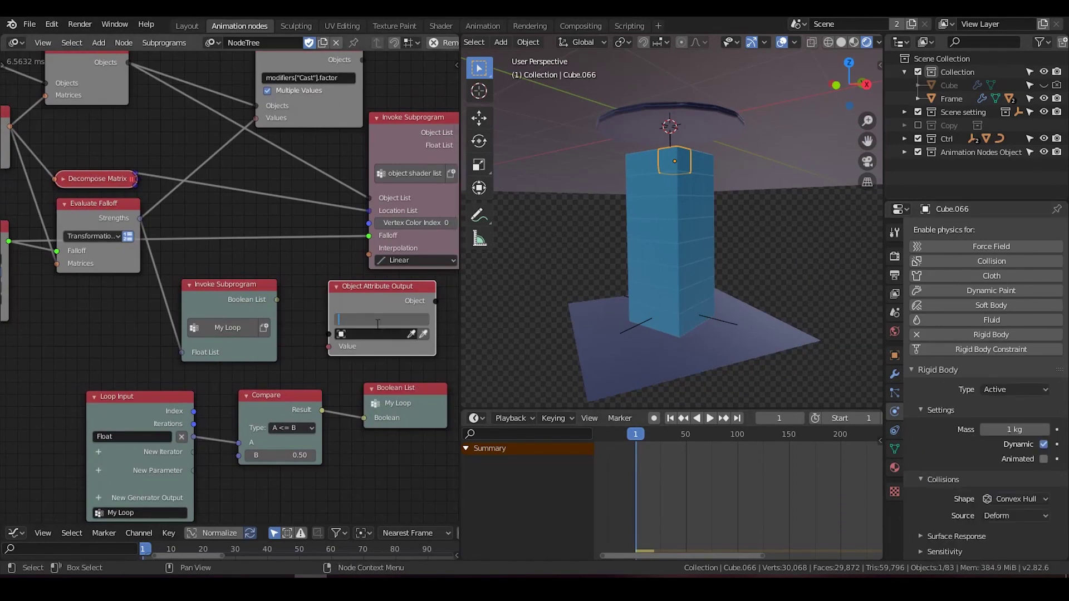
{"action": "key", "text": "ctrl+v"}
Feed Object Matrix Output's Objects and My Loop's Boolean List into the rigid_body.kinematic node, with Multiple Values enabled.
{"action": "middle_click_drag", "start_coordinate": [338, 277], "coordinate": [340, 307]}
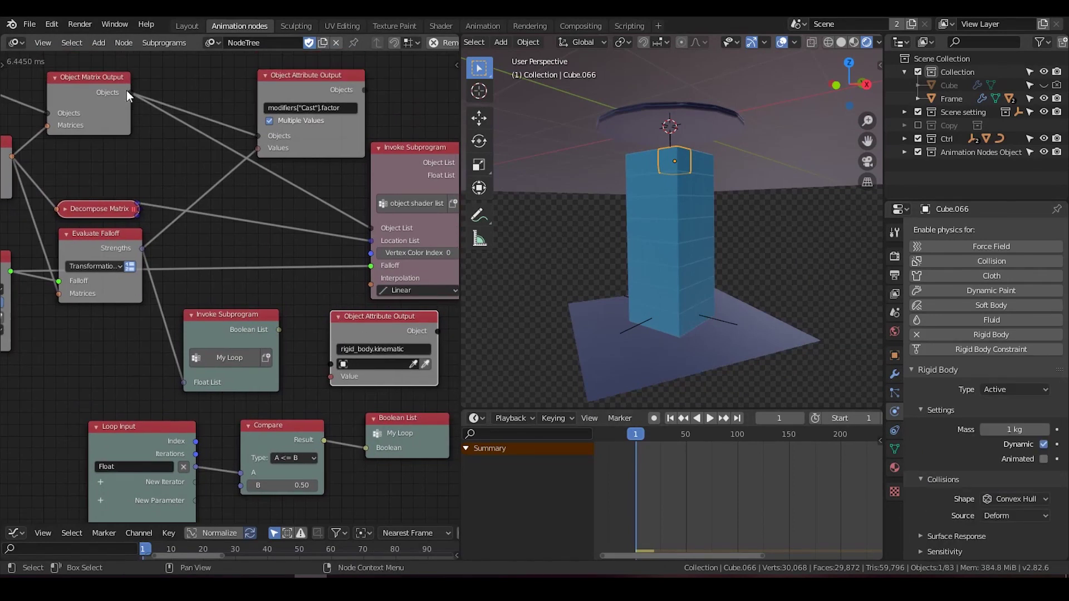
{"action": "left_click_drag", "start_coordinate": [131, 93], "coordinate": [357, 313]}
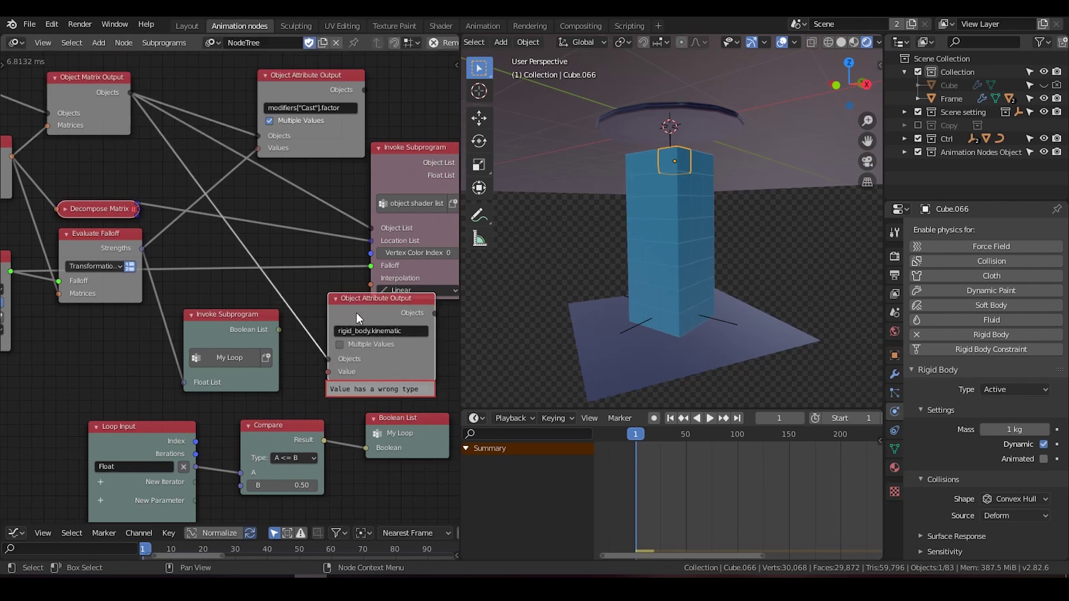
{"action": "middle_click_drag", "start_coordinate": [357, 313], "coordinate": [362, 225]}
{"action": "scroll", "coordinate": [356, 227], "scroll_direction": "up", "scroll_amount": 1}
{"action": "left_click_drag", "start_coordinate": [288, 239], "coordinate": [353, 257]}
{"action": "left_click", "coordinate": [353, 255]}
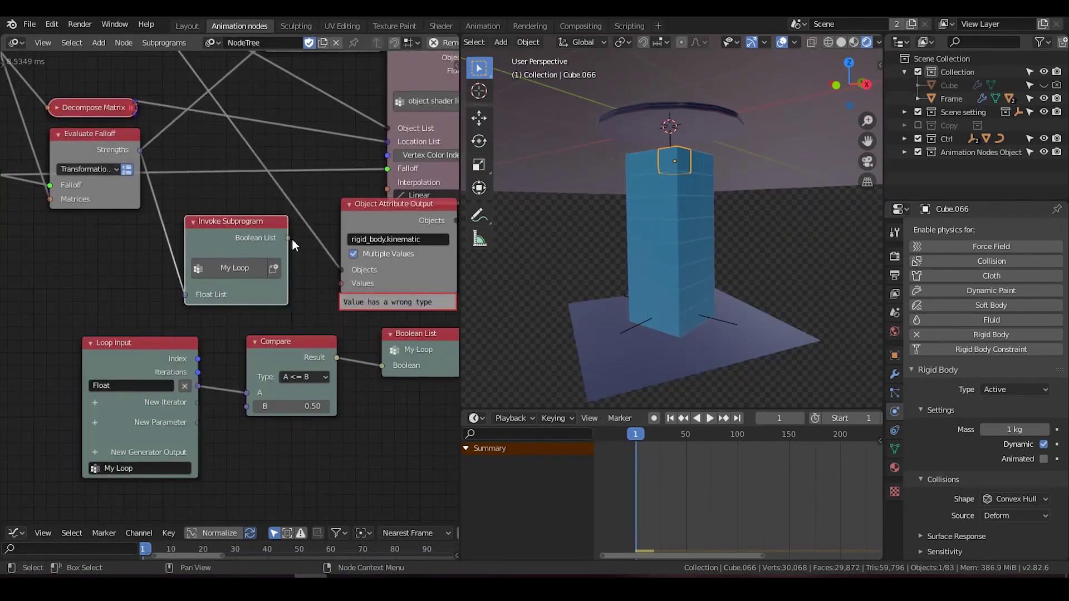
{"action": "left_click_drag", "start_coordinate": [289, 238], "coordinate": [347, 287]}
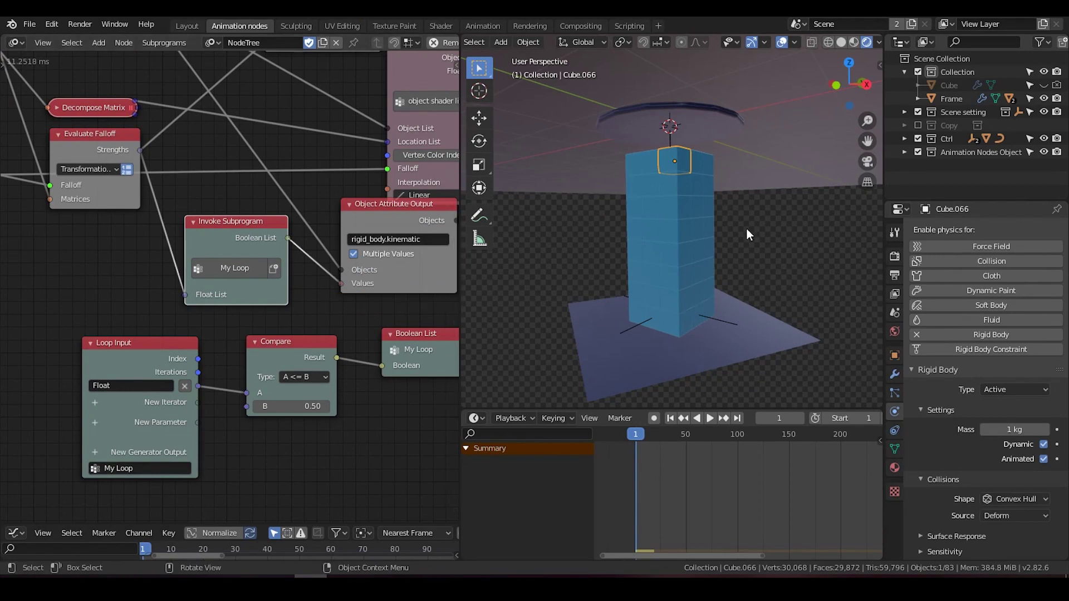
Scrub the timeline to frame 148 to inspect the risen cube column.
{"action": "middle_click_drag", "start_coordinate": [746, 230], "coordinate": [706, 339]}
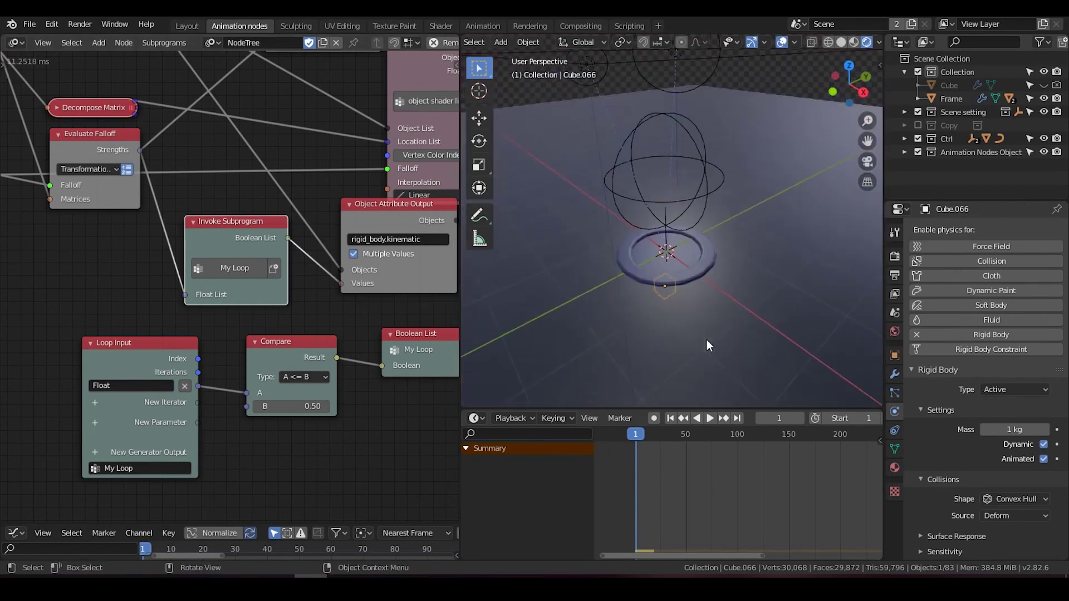
{"action": "left_click_drag", "start_coordinate": [723, 436], "coordinate": [786, 436]}
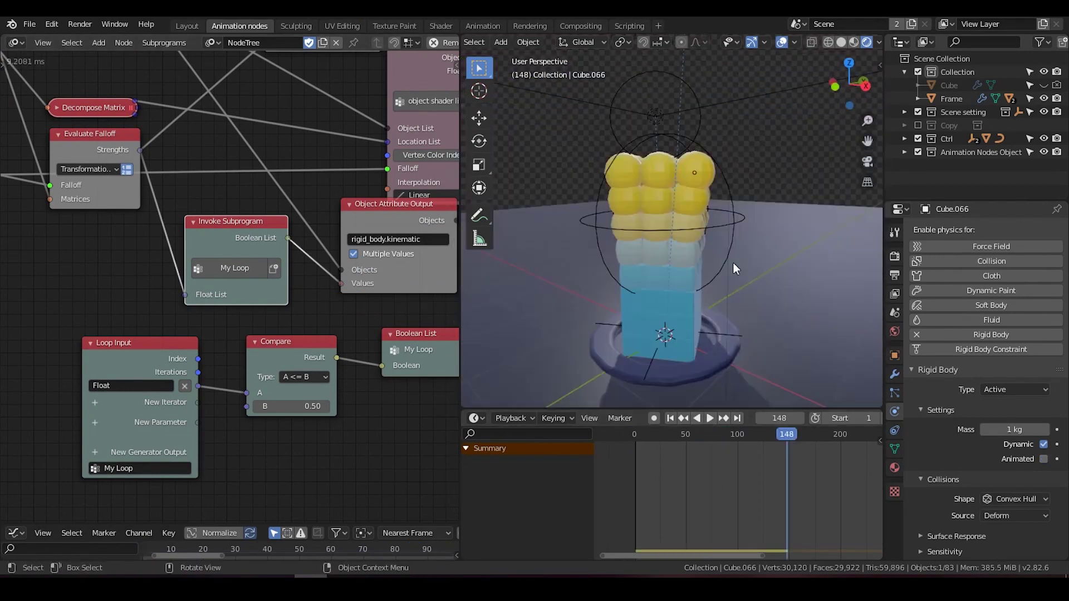
{"action": "scroll", "coordinate": [694, 422], "scroll_direction": "down", "scroll_amount": 3}
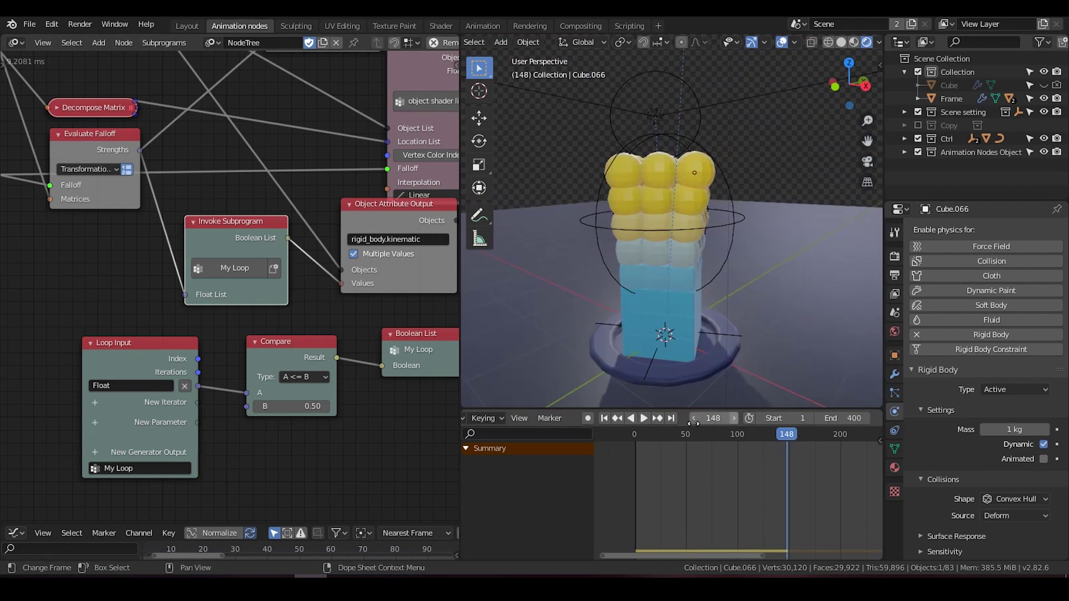
Set the scene's Gravity Z to 10 m/s².
{"action": "left_click", "coordinate": [894, 312]}
{"action": "left_click", "coordinate": [912, 315]}
{"action": "left_click", "coordinate": [996, 361]}
{"action": "type", "text": "10"}
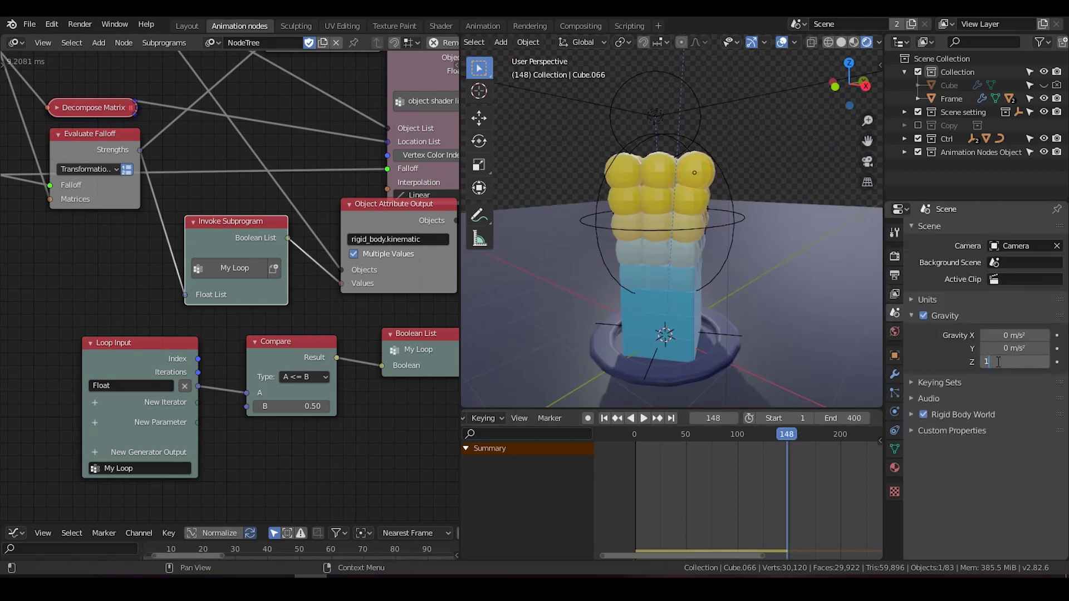
{"action": "key", "text": "Return"}
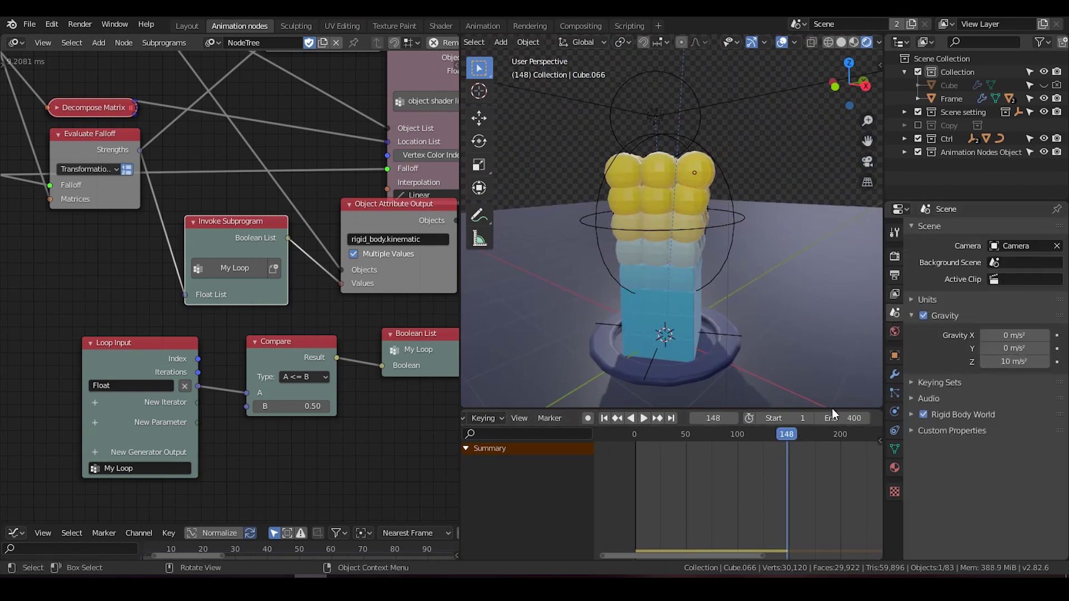
Return to frame 1 and set the timeline's start frame to 50.
{"action": "left_click", "coordinate": [604, 418]}
{"action": "left_click", "coordinate": [782, 417]}
{"action": "key", "text": "Return"}
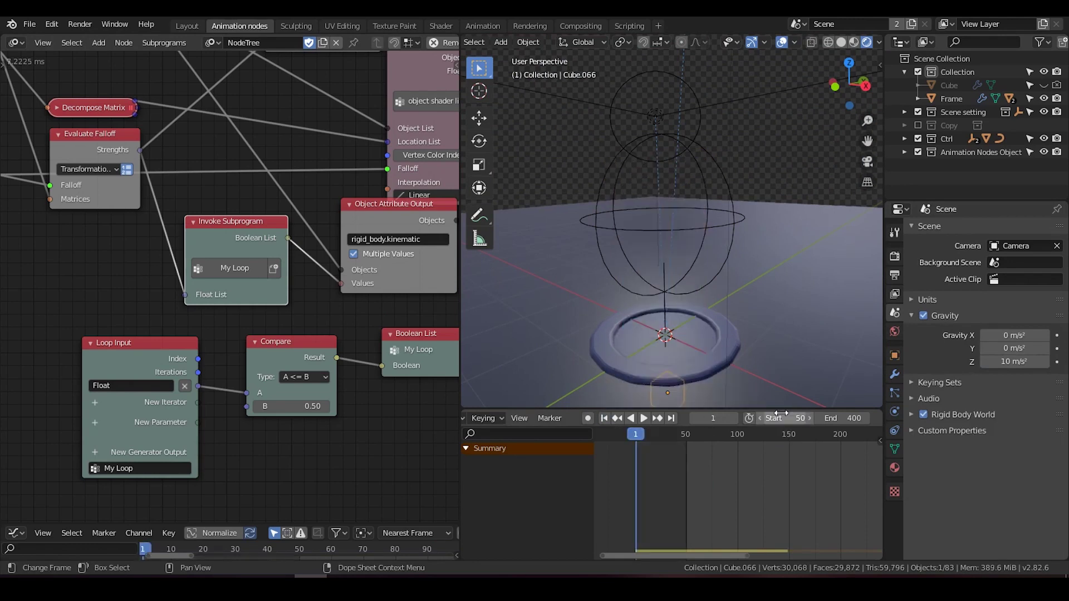
Play the simulation to frame 158 to check how the cubes release from the column.
{"action": "left_click", "coordinate": [644, 418]}
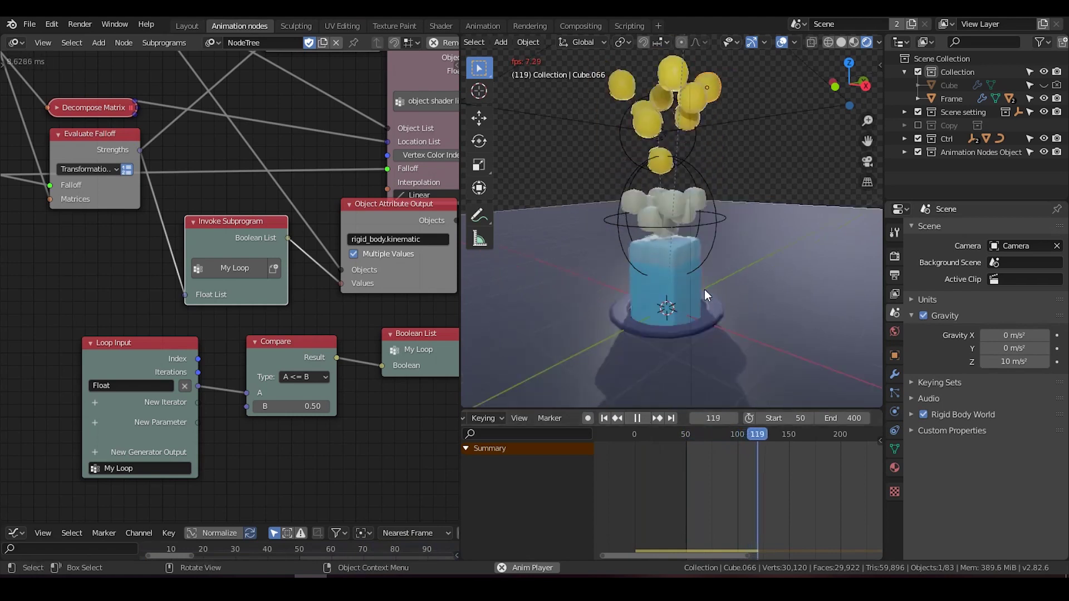
{"action": "scroll", "coordinate": [703, 289], "scroll_direction": "down", "scroll_amount": 4}
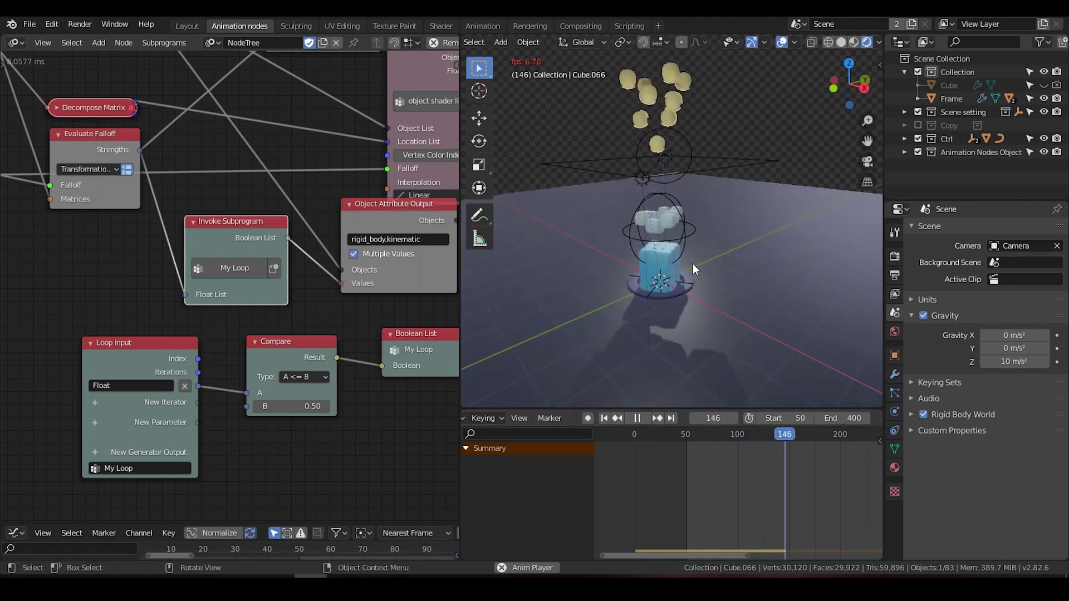
{"action": "left_click", "coordinate": [646, 418]}
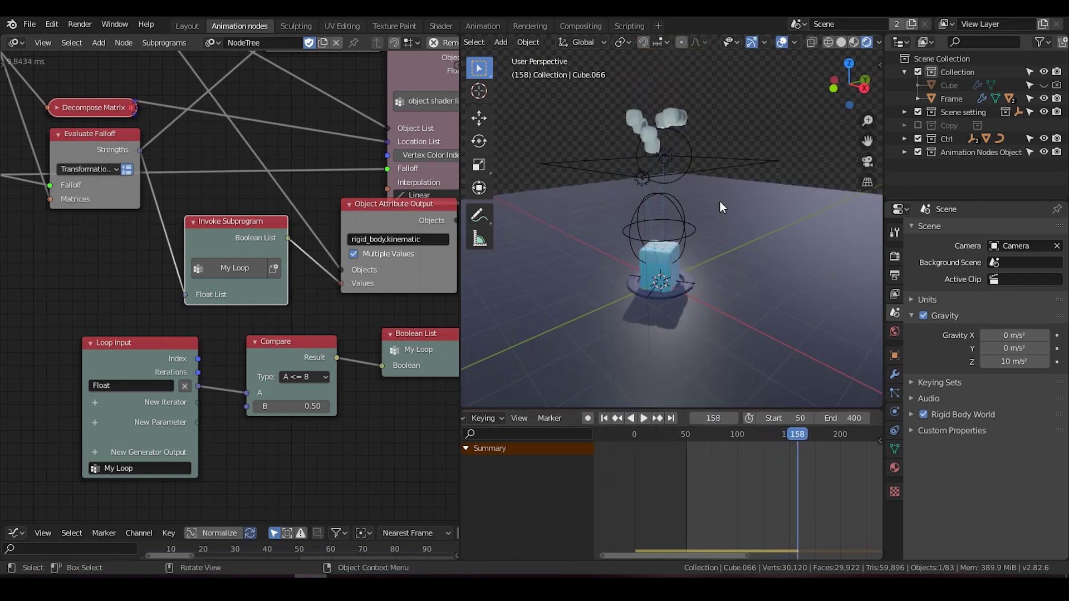
Move the Falloff empty along the global Z axis to test its effect on the cubes.
{"action": "left_click", "coordinate": [680, 219]}
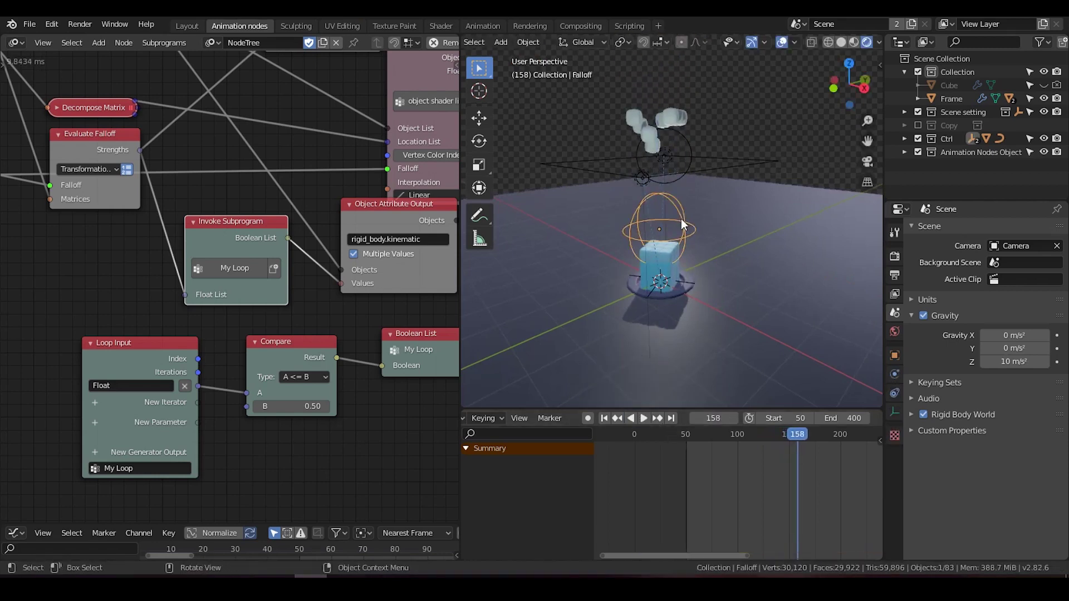
{"action": "scroll", "coordinate": [680, 220], "scroll_direction": "up", "scroll_amount": 3}
{"action": "scroll", "coordinate": [680, 219], "scroll_direction": "down", "scroll_amount": 2}
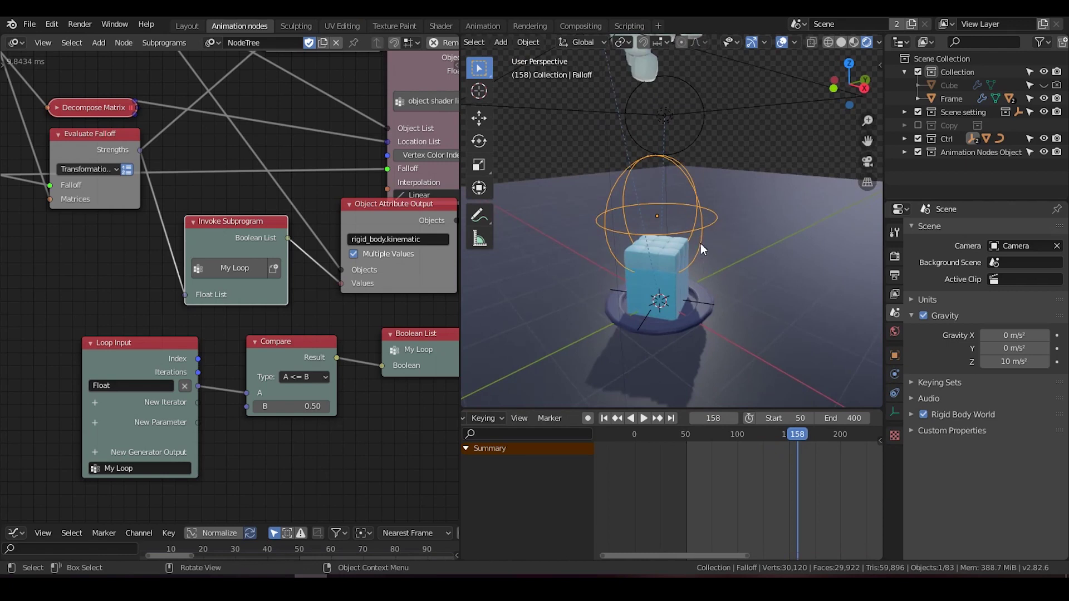
{"action": "scroll", "coordinate": [706, 237], "scroll_direction": "up", "scroll_amount": 2}
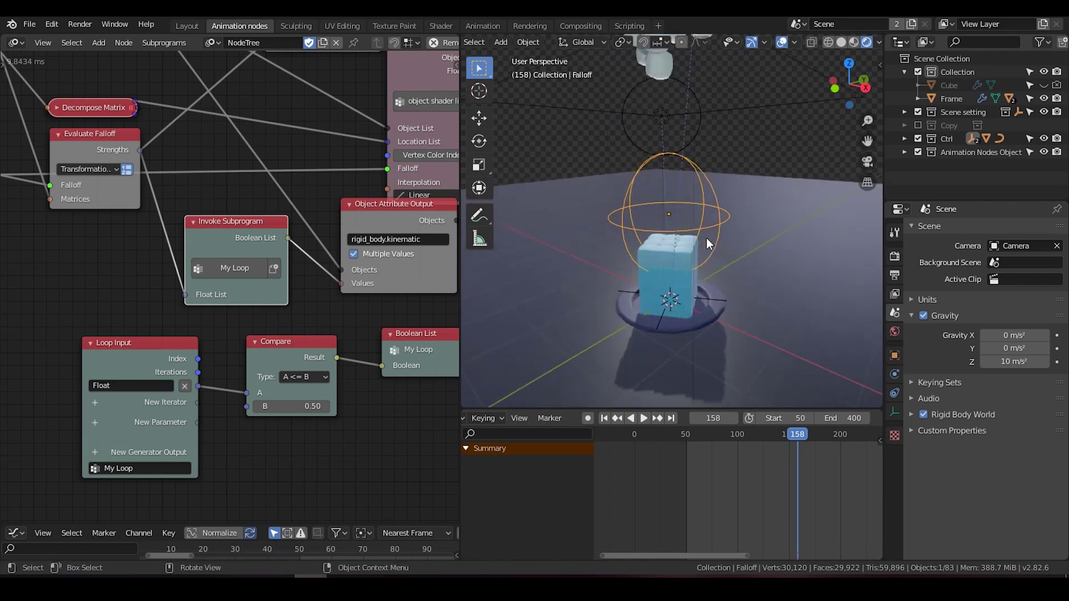
{"action": "key", "text": "g"}
{"action": "key", "text": "z"}
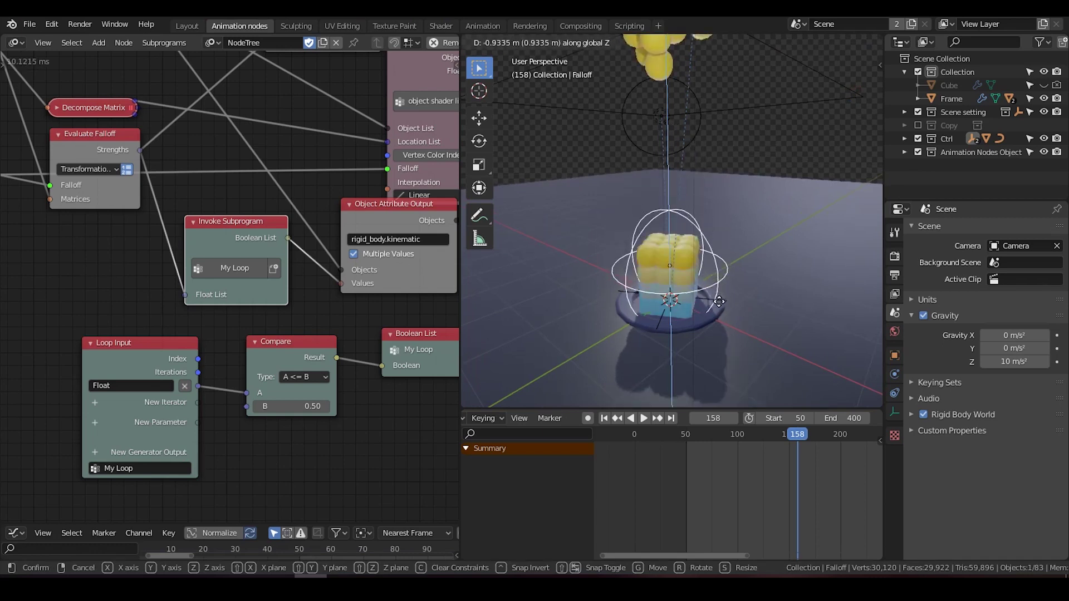
{"action": "left_click", "coordinate": [709, 252]}
Select a floating cube in the Shader workspace, look at the Layout workspace, and return to the Animation nodes workspace.
{"action": "left_click", "coordinate": [441, 26]}
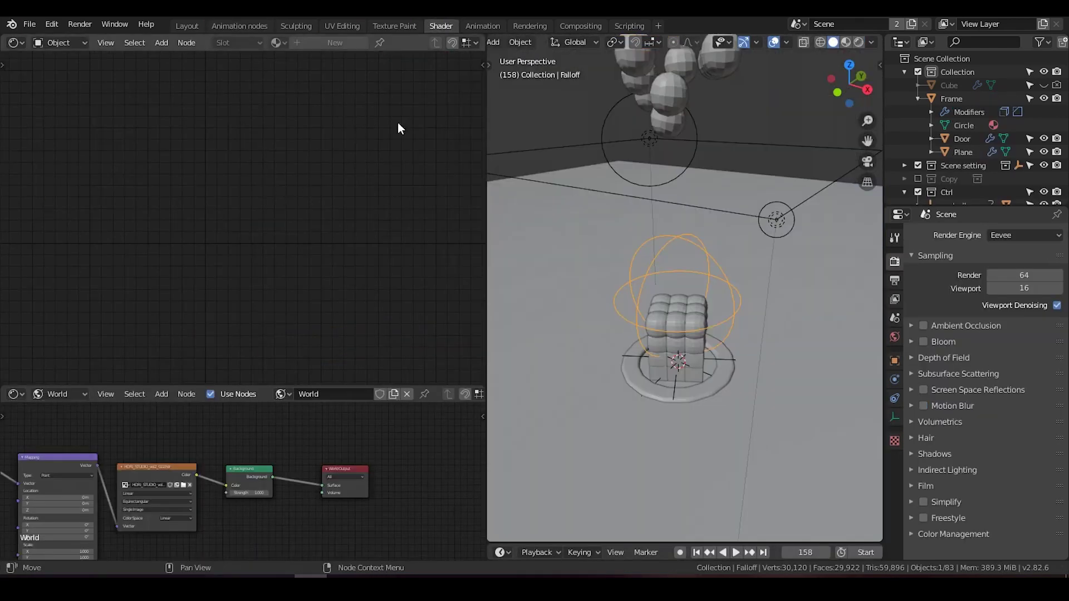
{"action": "left_click", "coordinate": [666, 100]}
{"action": "left_click", "coordinate": [191, 26]}
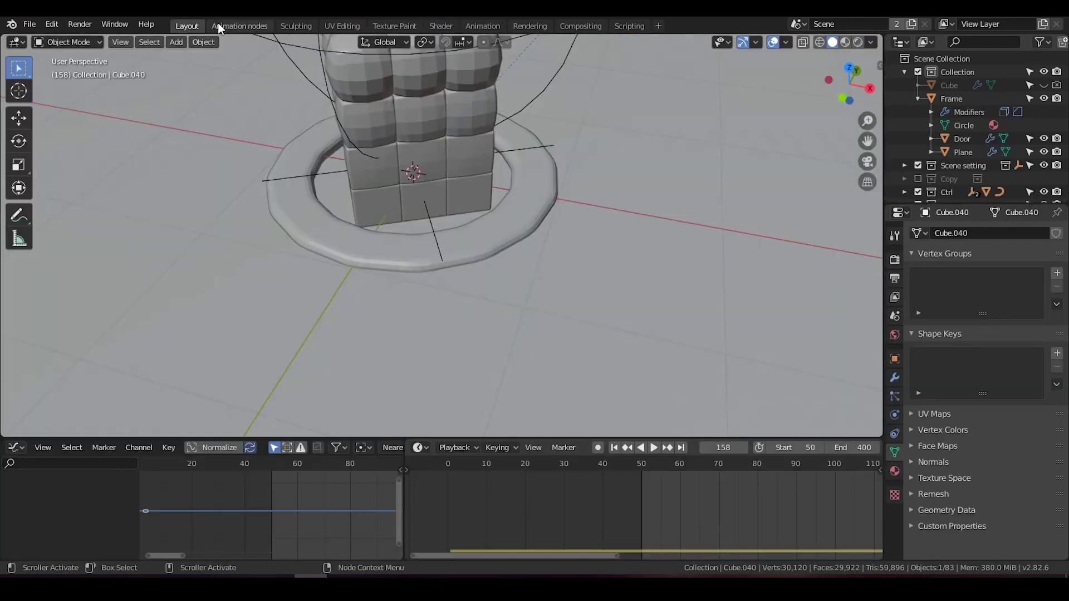
{"action": "left_click", "coordinate": [220, 26]}
{"action": "middle_click_drag", "start_coordinate": [680, 280], "coordinate": [701, 248], "text": "shift"}
{"action": "scroll", "coordinate": [699, 277], "scroll_direction": "down", "scroll_amount": 1}
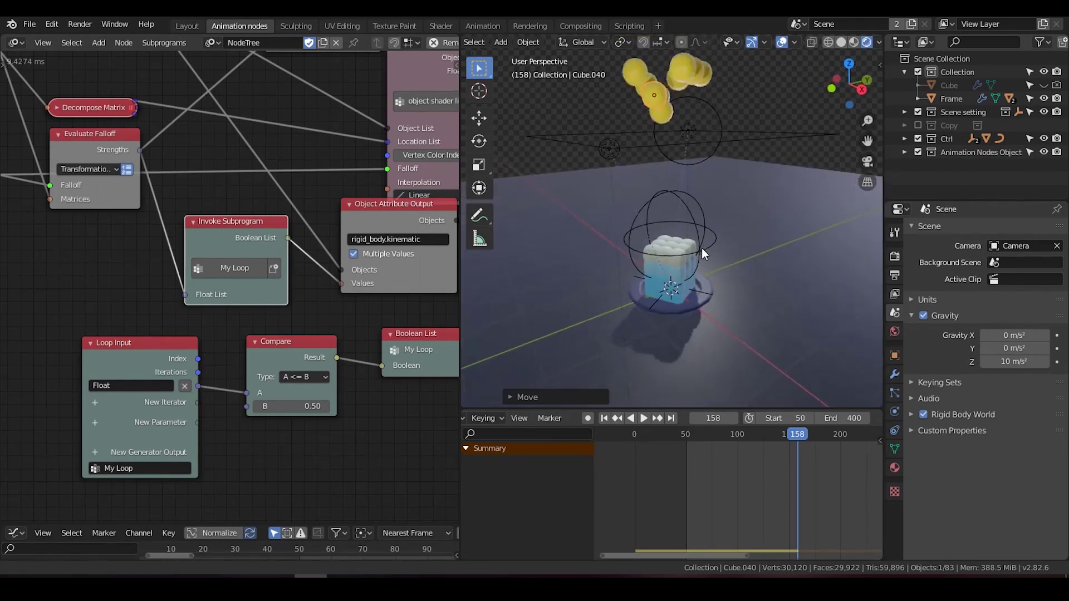